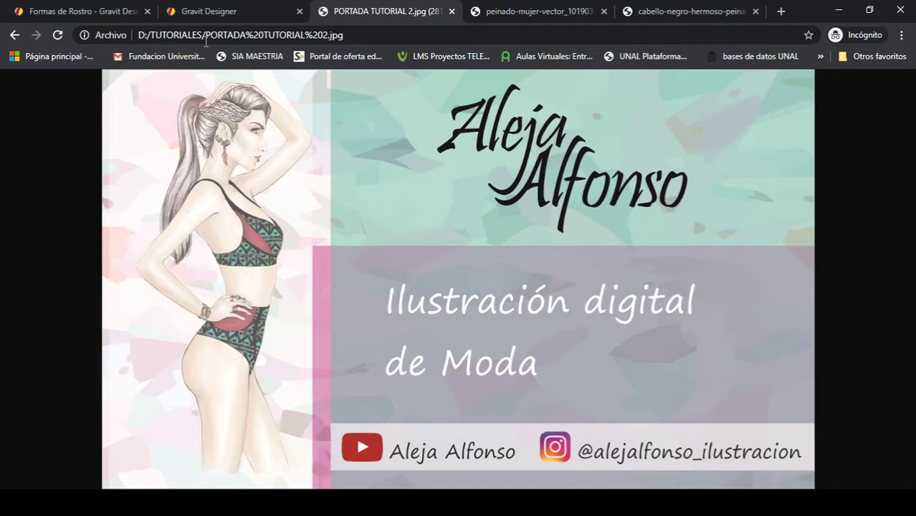
Step: Go to Página 5 of the Formas de Rostro document
click(199, 12)
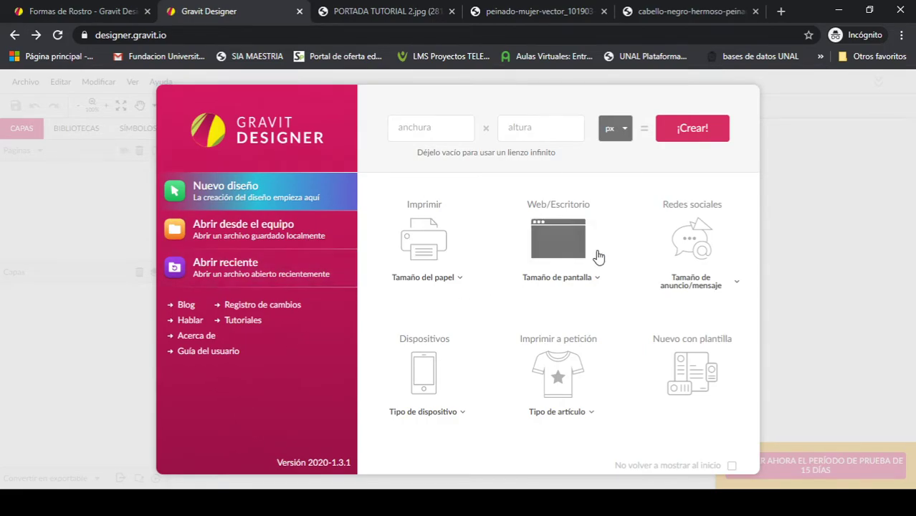
click(79, 13)
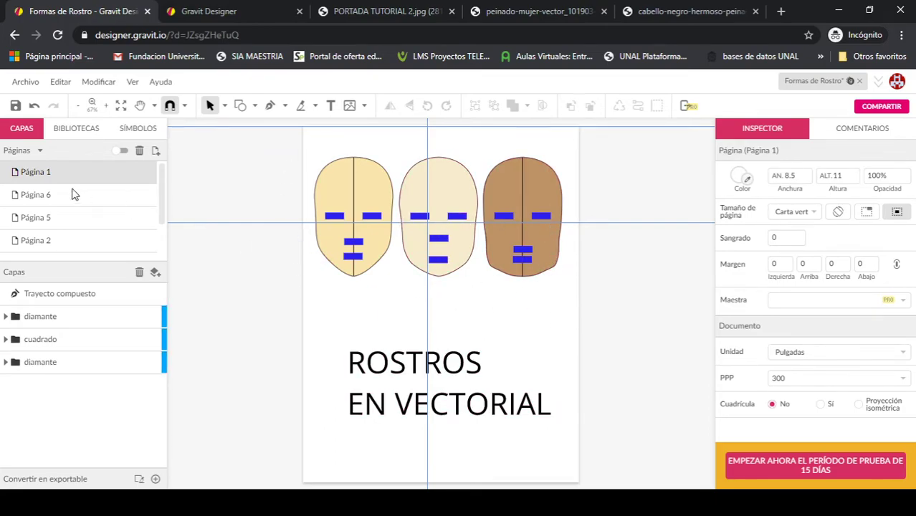
click(31, 199)
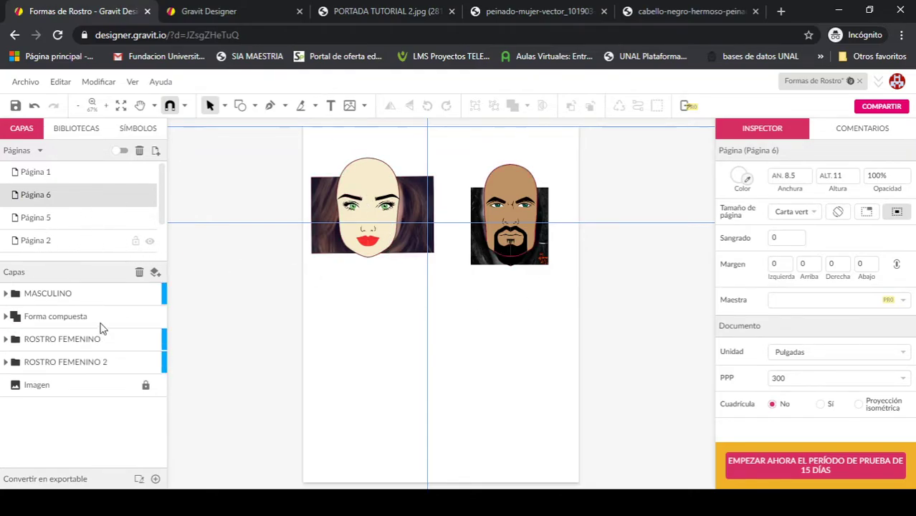
click(42, 218)
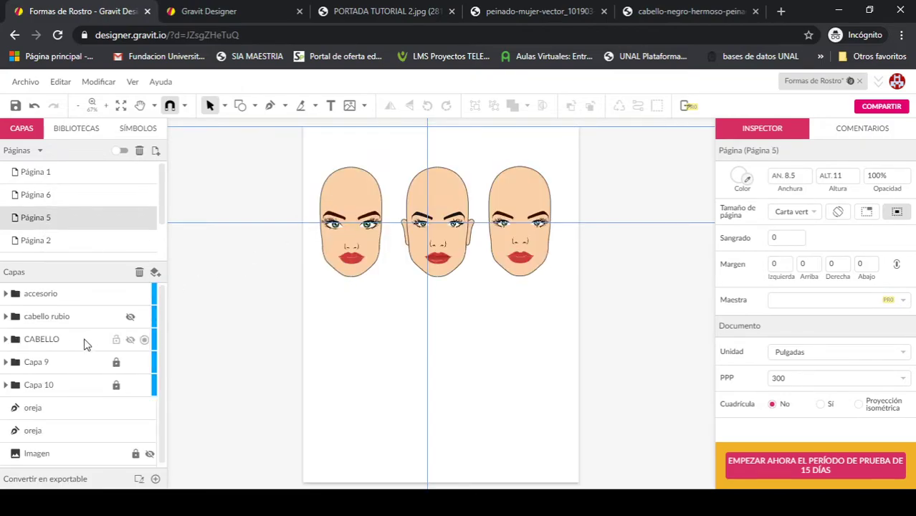
Step: Add a new layer above accesorio and name it FRENTES
click(91, 304)
click(156, 272)
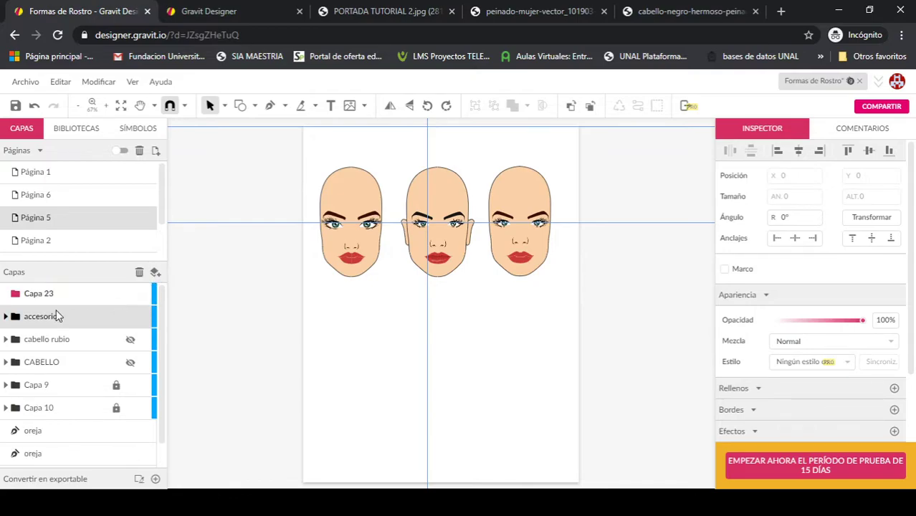
double_click(49, 294)
text(FER)
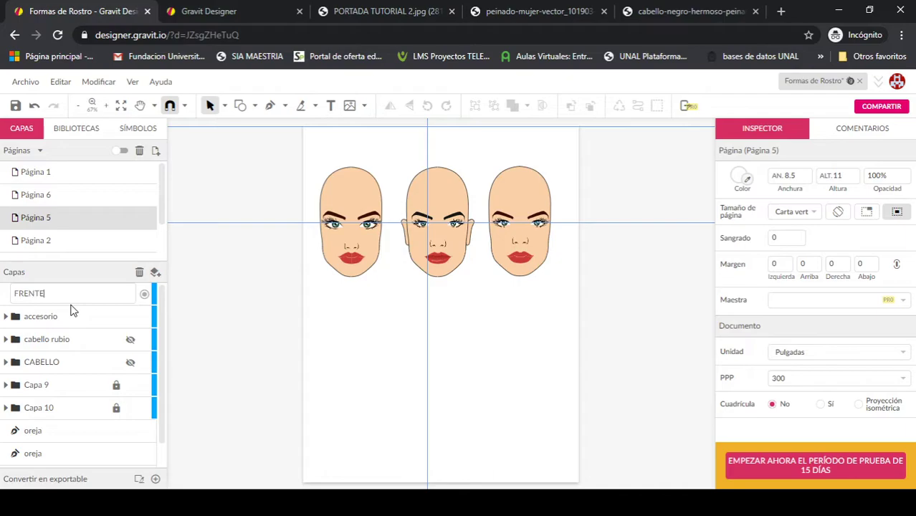
key(Return)
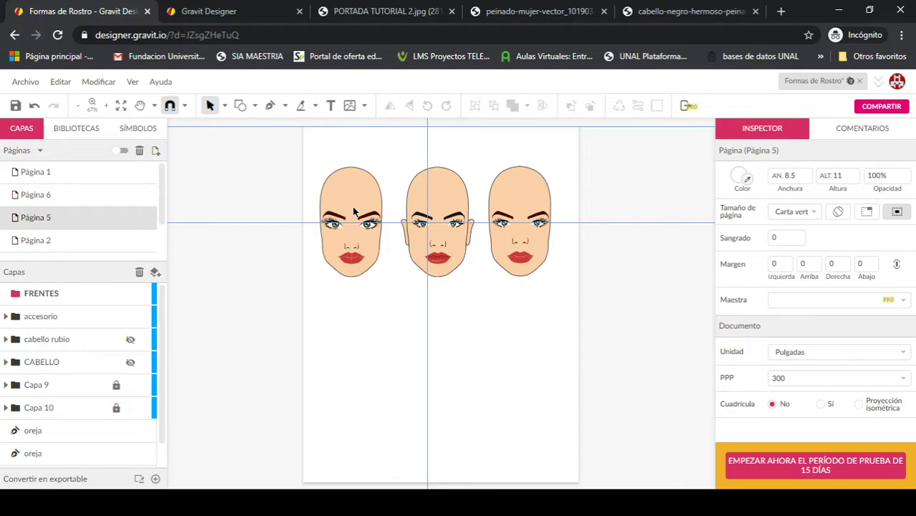
Step: Draw a closed hair shape with the Pen on the first face, about 1.96 by 1.77 in, with a wide straight hairline and curved outer edge
click(107, 107)
click(107, 107)
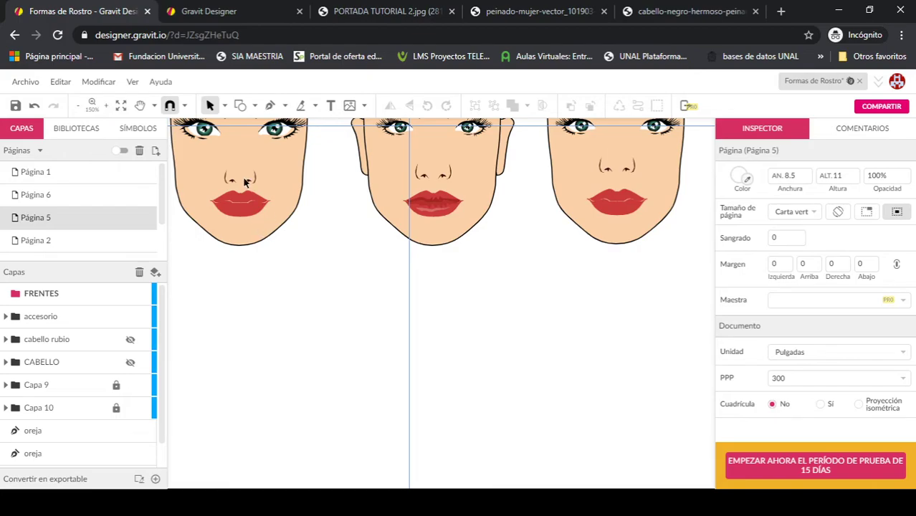
key(space)
drag(243, 173, 342, 344)
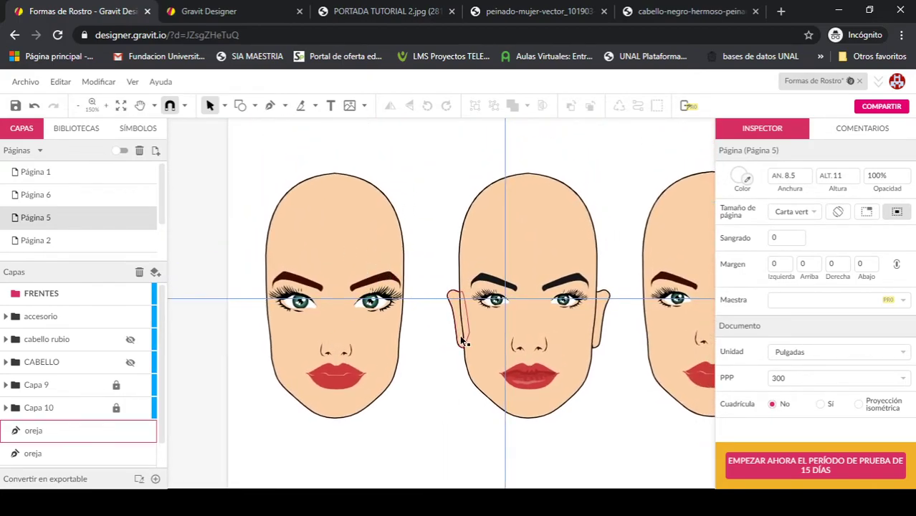
click(271, 105)
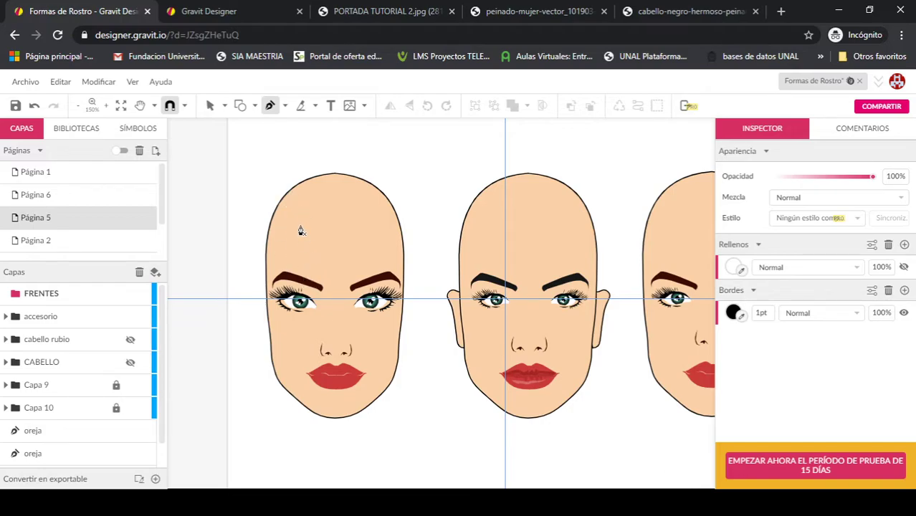
click(265, 297)
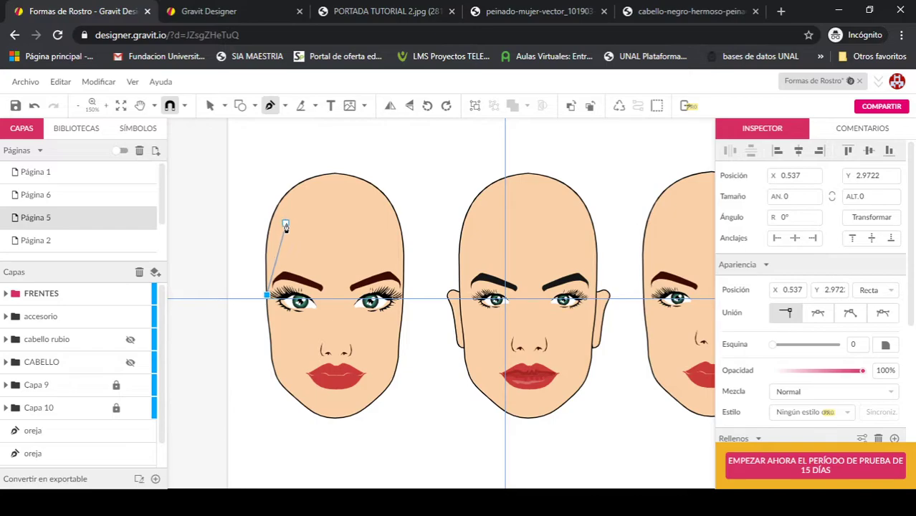
drag(285, 216, 297, 201)
click(286, 216)
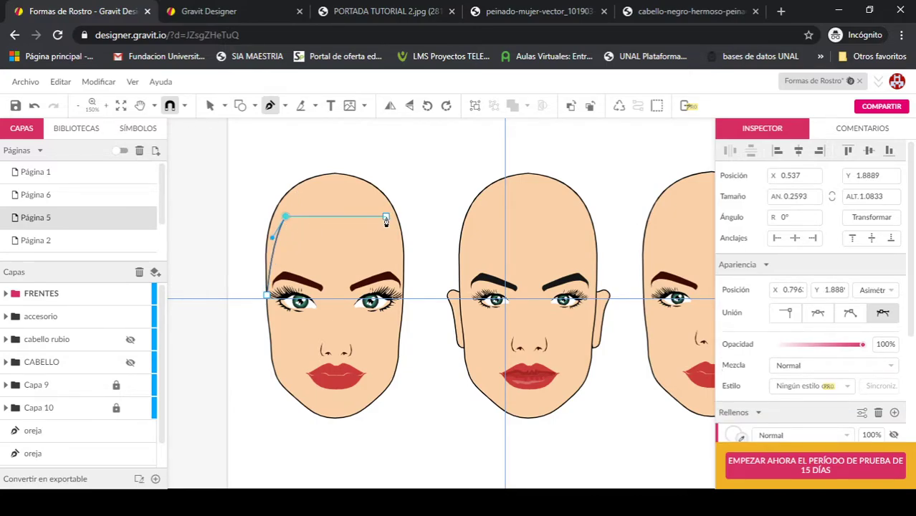
click(385, 216)
drag(402, 289, 393, 187)
drag(334, 167, 308, 170)
drag(267, 231, 266, 298)
click(267, 294)
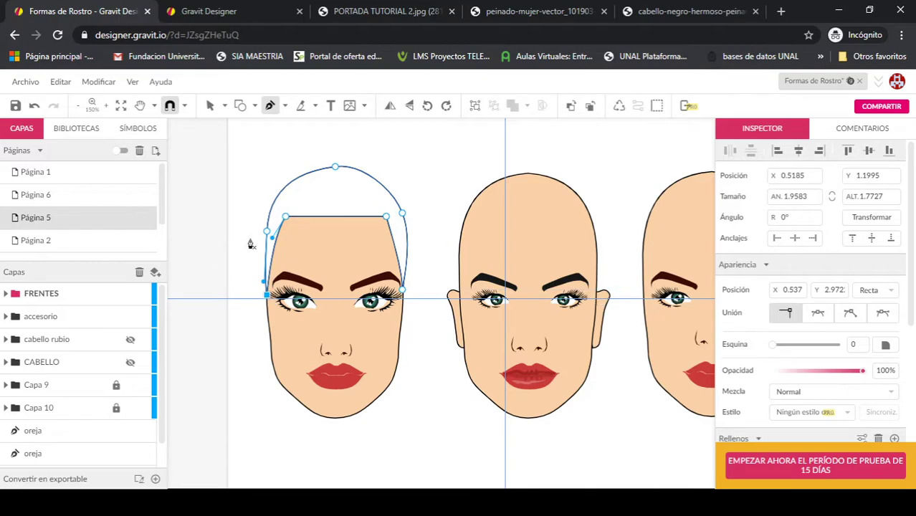
Step: Pull the hair shape's left side node slightly outward and fill the shape with black #000000
key(v)
drag(268, 237, 260, 242)
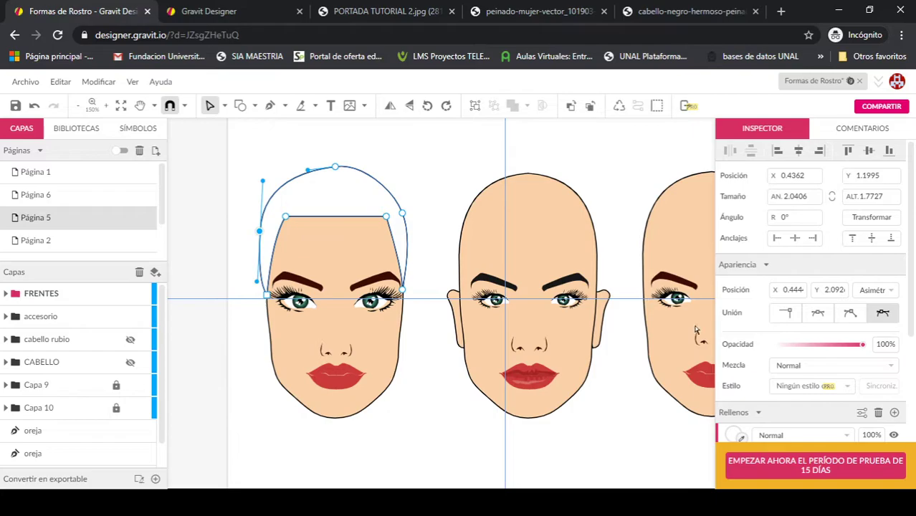
scroll(747, 390, down, 5)
click(733, 279)
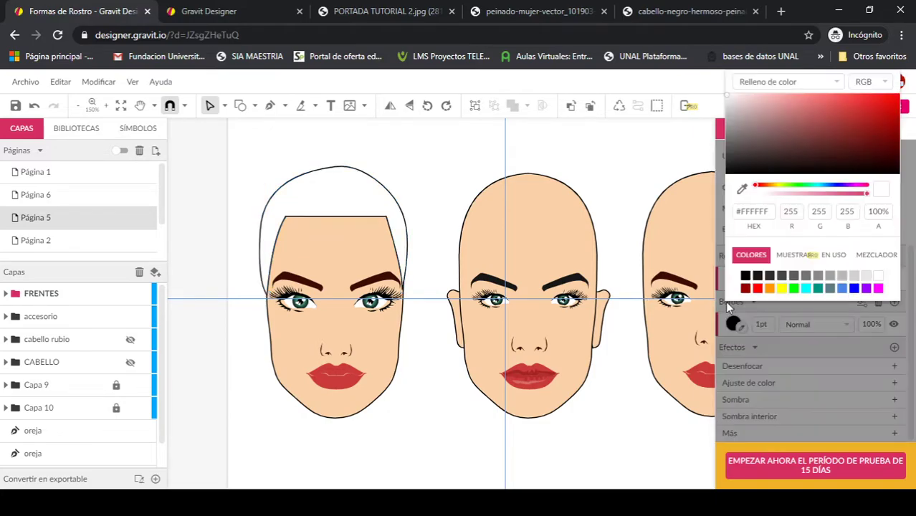
click(745, 275)
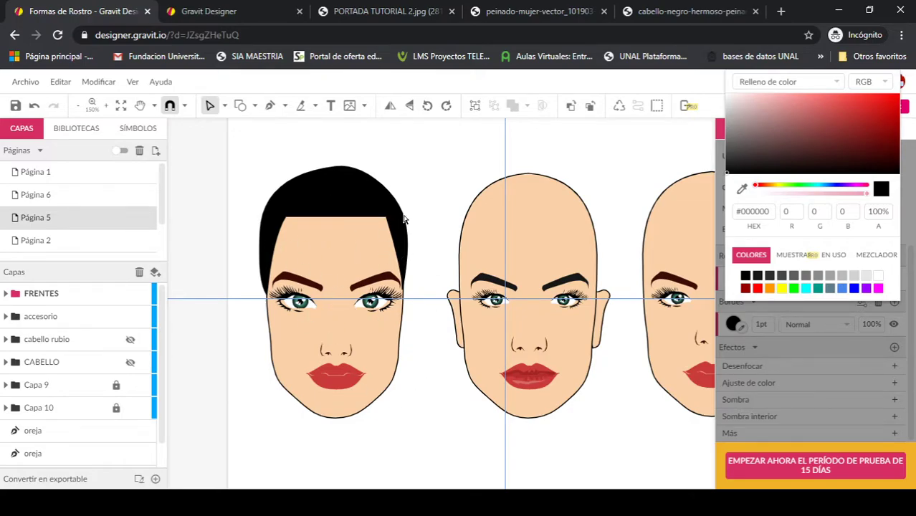
Step: Expand the FRENTES layer, then lock and hide the straight-hairline path inside it
click(6, 293)
click(68, 316)
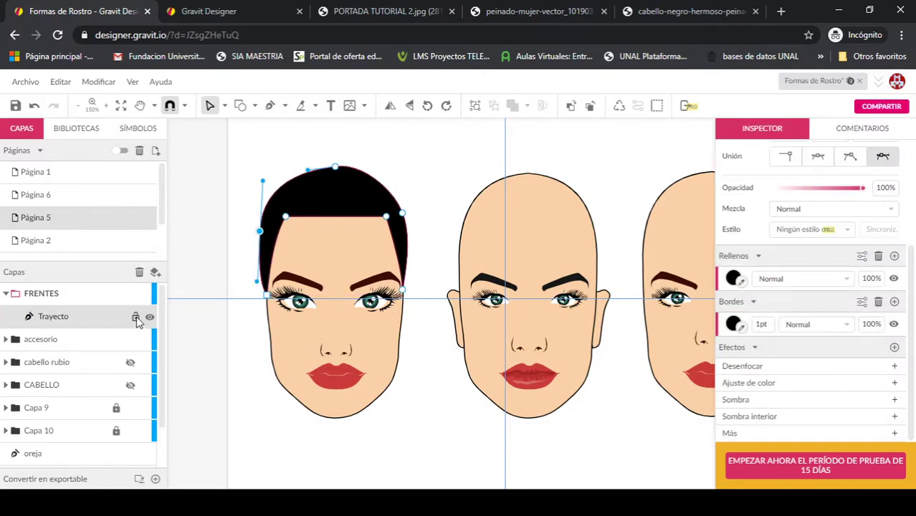
click(137, 316)
click(149, 318)
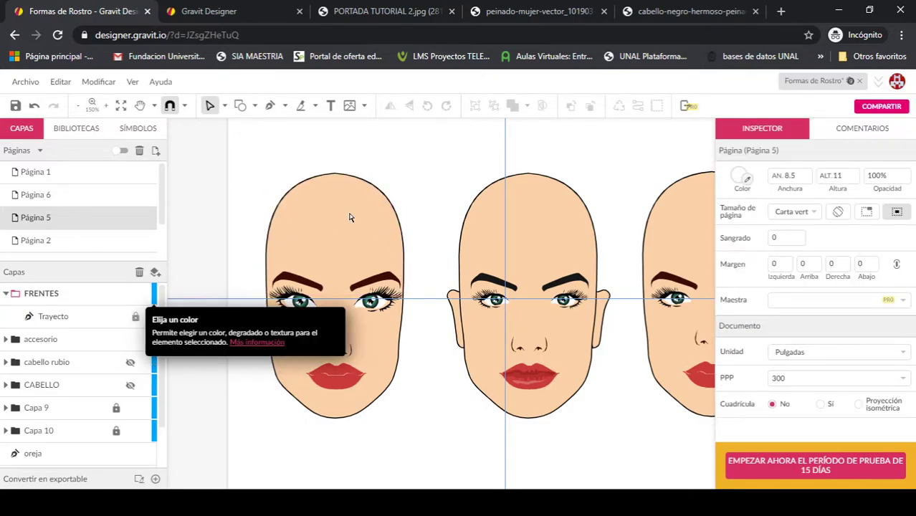
Step: Draw a second closed hair shape on the first face, about 1.98 by 1.52 in, with a narrower flat hairline, and fill it with black #000000
click(270, 105)
click(267, 280)
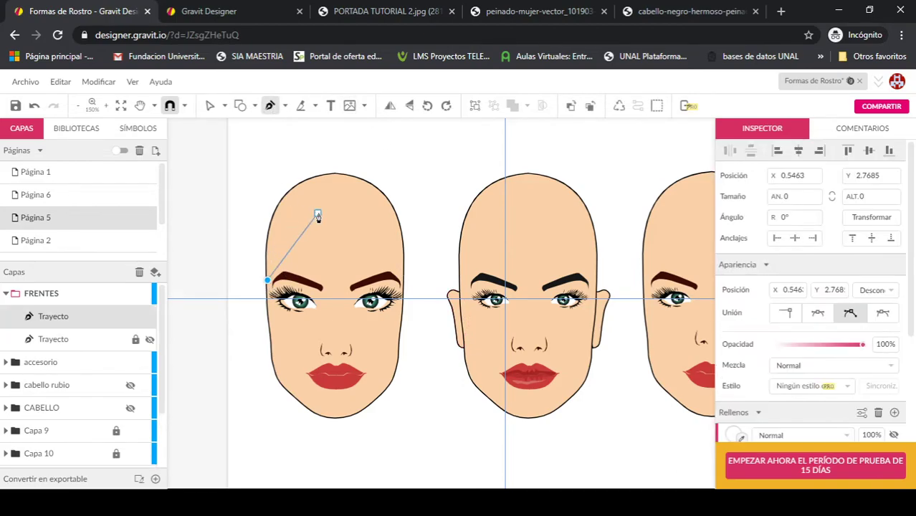
drag(310, 214, 328, 209)
click(357, 216)
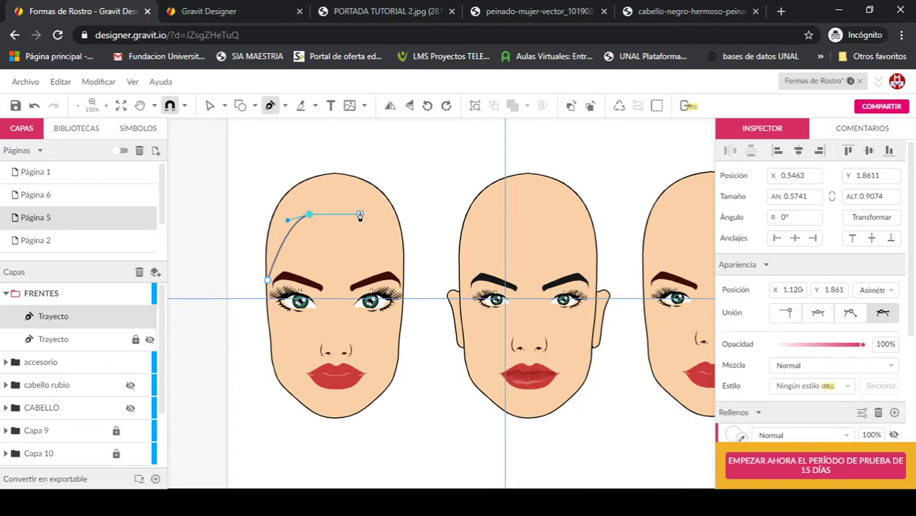
drag(403, 281, 405, 310)
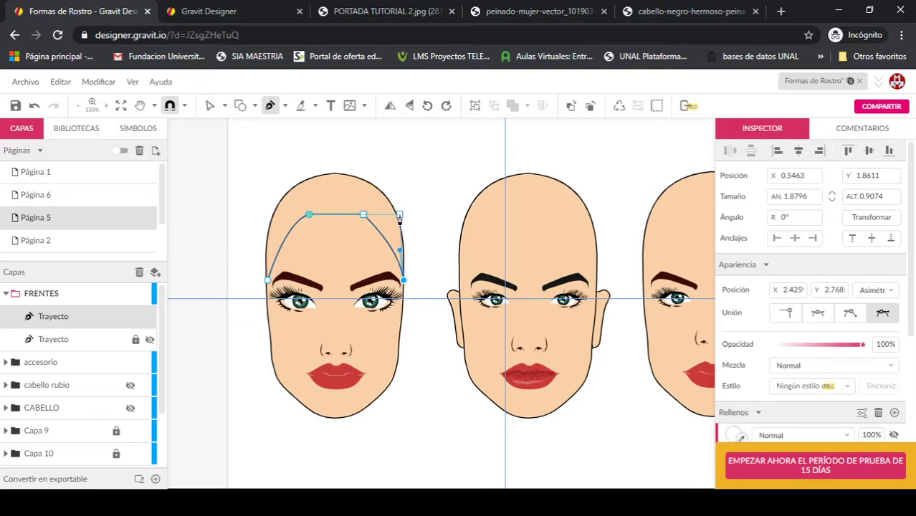
drag(397, 207, 390, 188)
drag(327, 170, 293, 172)
click(279, 189)
click(268, 214)
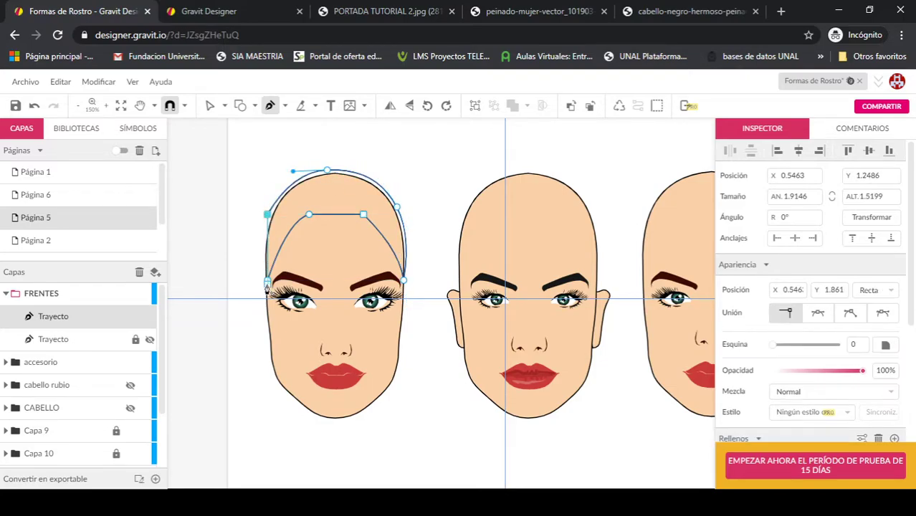
drag(272, 299, 279, 309)
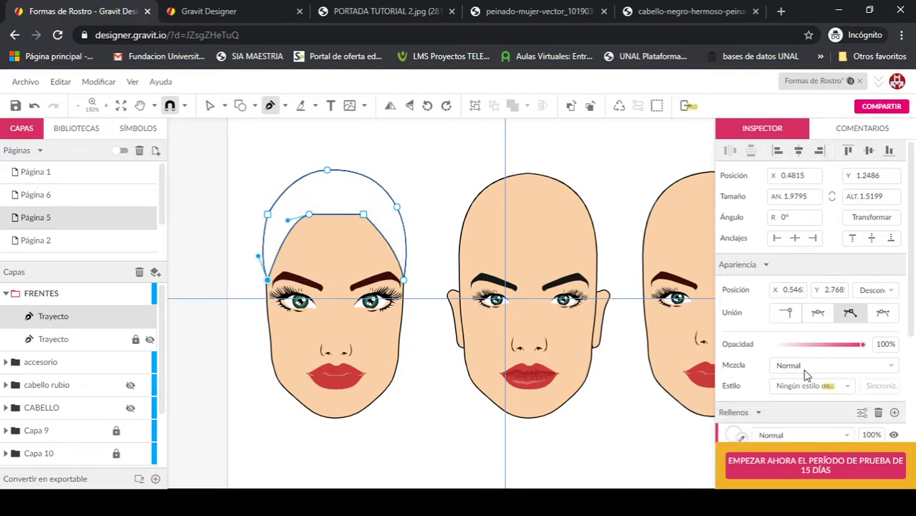
click(735, 434)
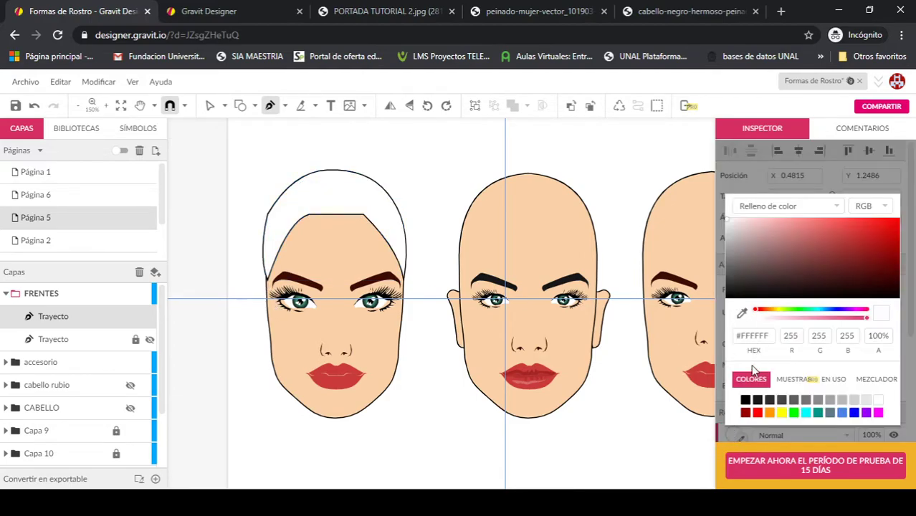
click(745, 400)
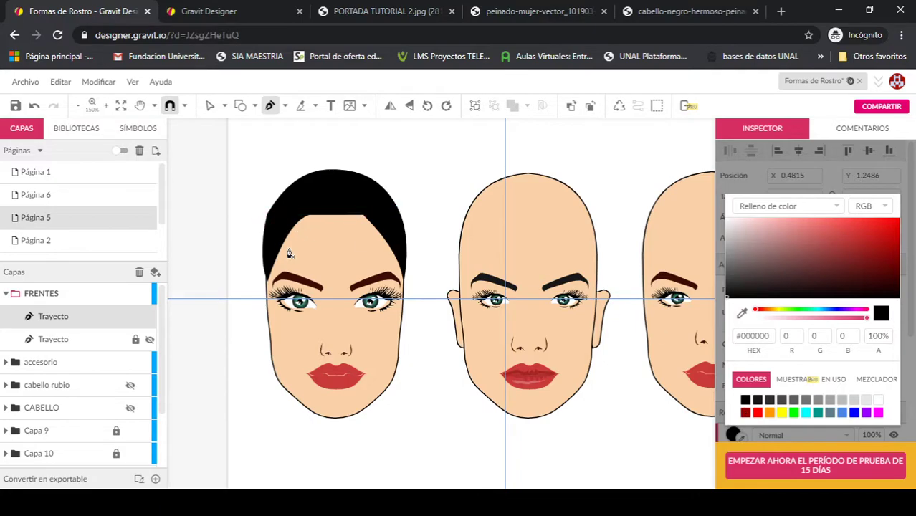
Step: Move the two upper hairline nodes closer together to narrow the forehead's flat edge, then lock and hide this path
key(Escape)
drag(314, 219, 350, 215)
click(359, 215)
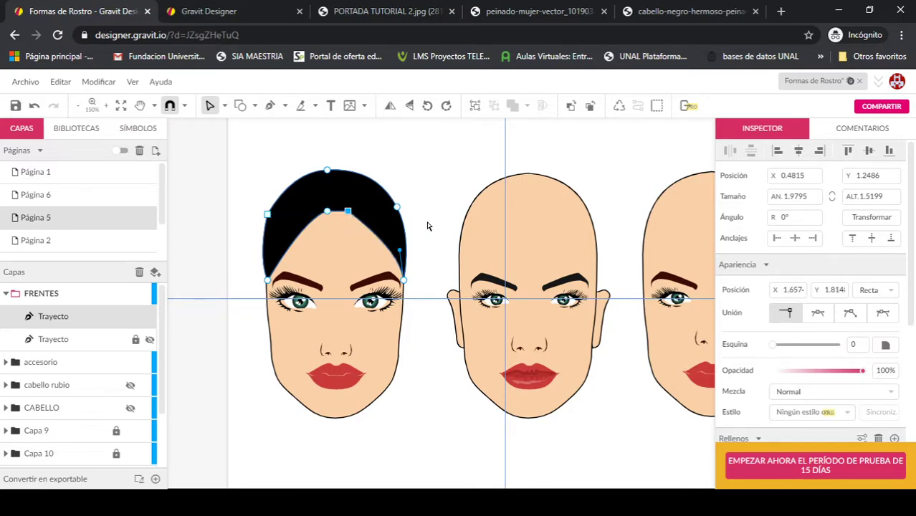
click(362, 280)
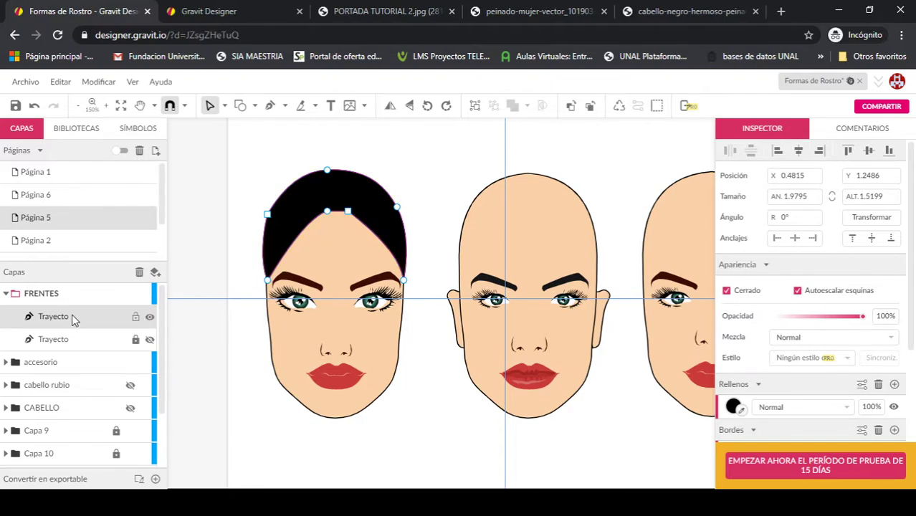
click(136, 317)
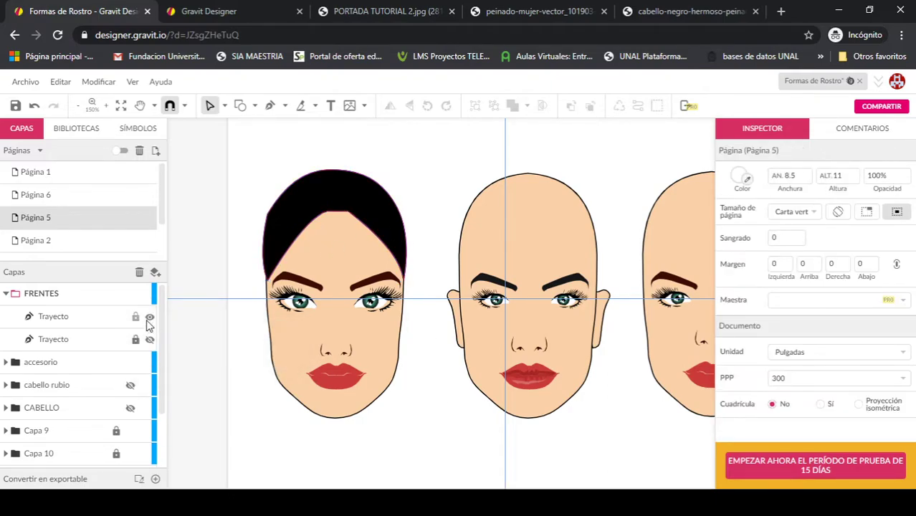
click(149, 317)
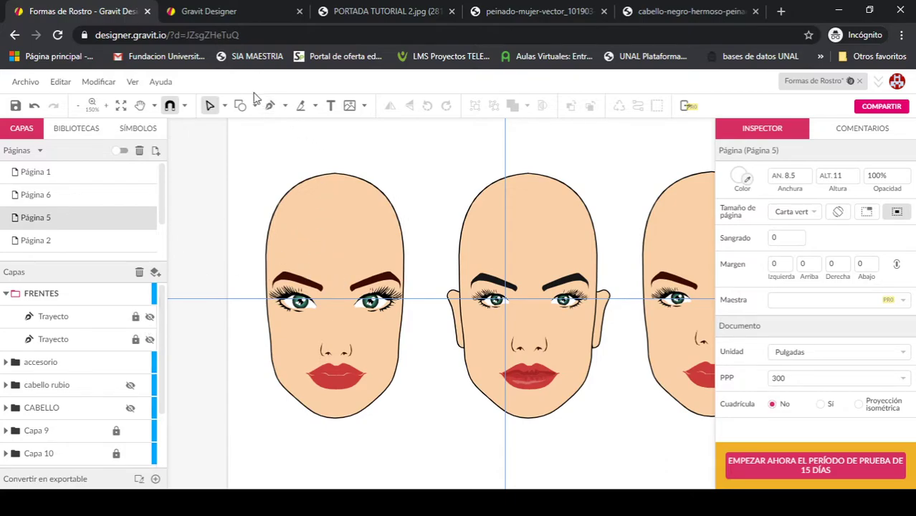
Step: Draw a third closed hair shape on the first face, about 1.95 by 1.71 in, with a rounded, arched hairline
click(270, 105)
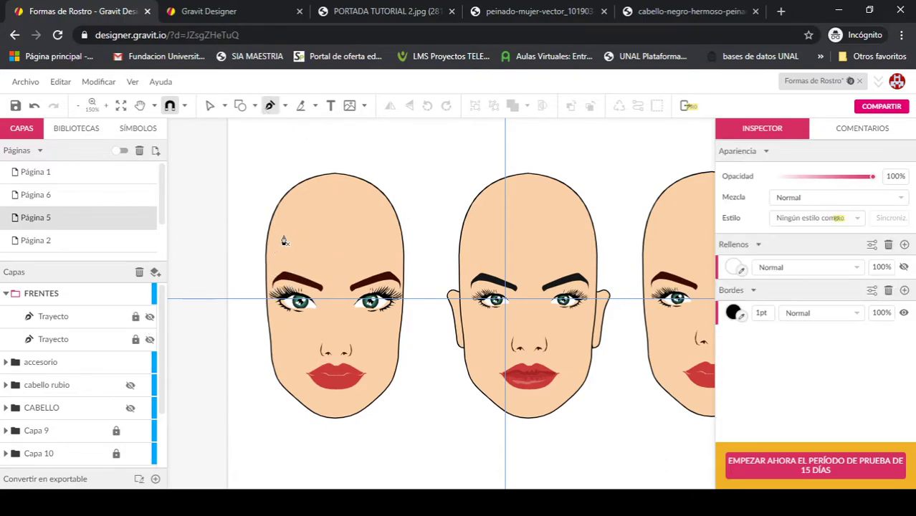
click(267, 293)
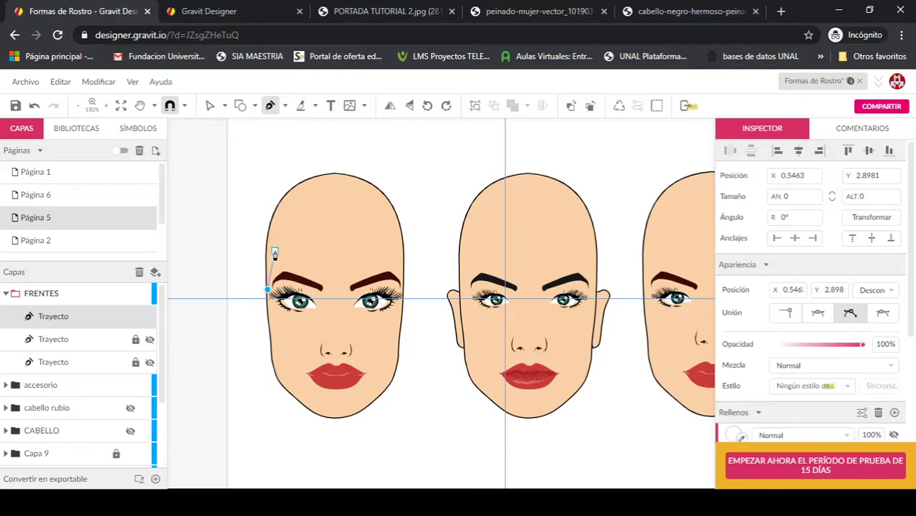
drag(282, 252, 294, 245)
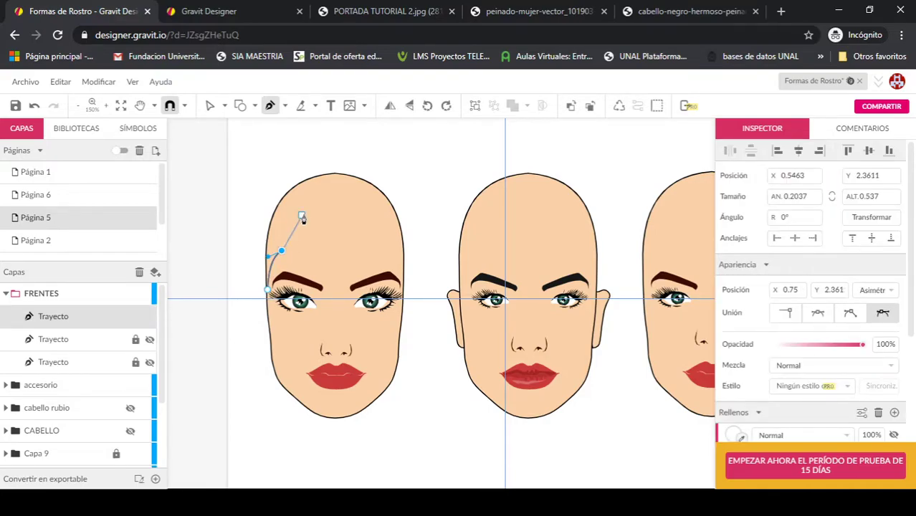
drag(323, 215, 349, 216)
drag(386, 252, 406, 310)
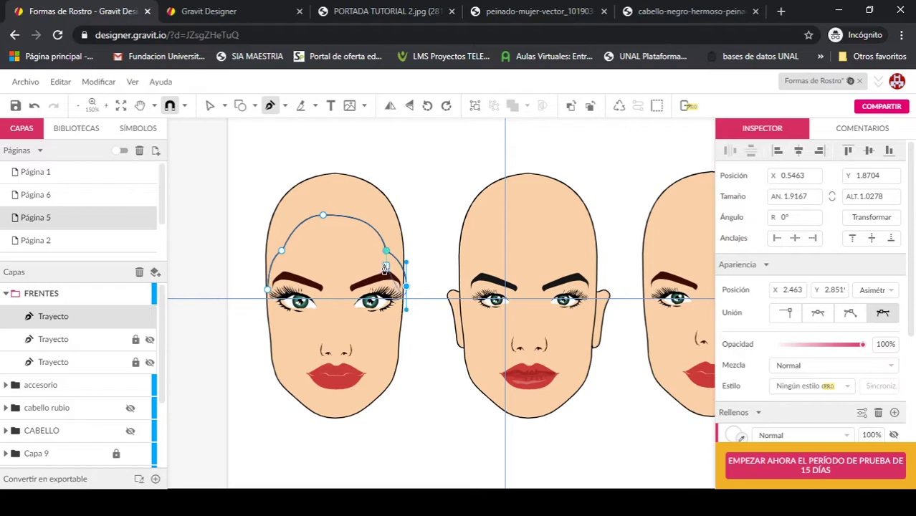
click(406, 290)
drag(370, 181, 323, 148)
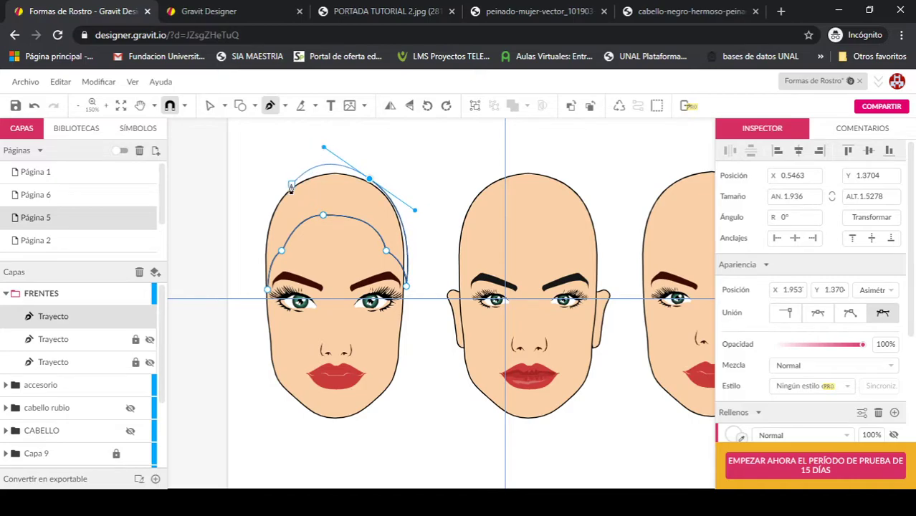
drag(273, 206, 269, 224)
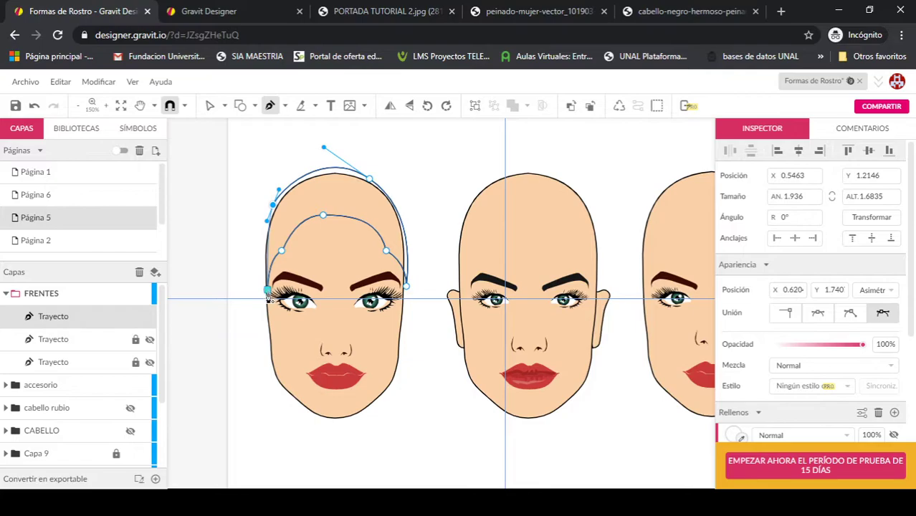
drag(268, 289, 282, 310)
click(281, 252)
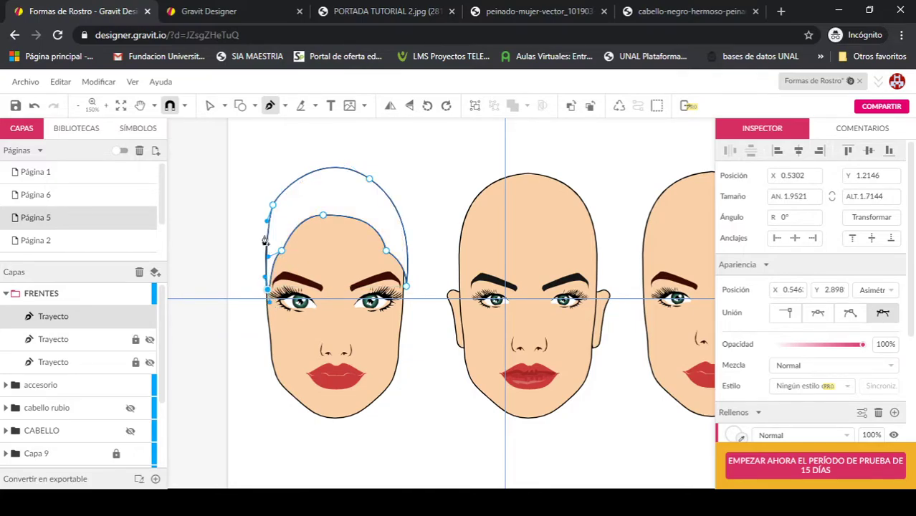
Step: Pull the rounded hair shape's upper side node slightly outward to widen the crown, and fill the shape with black #000000
key(v)
click(272, 207)
drag(272, 208, 284, 176)
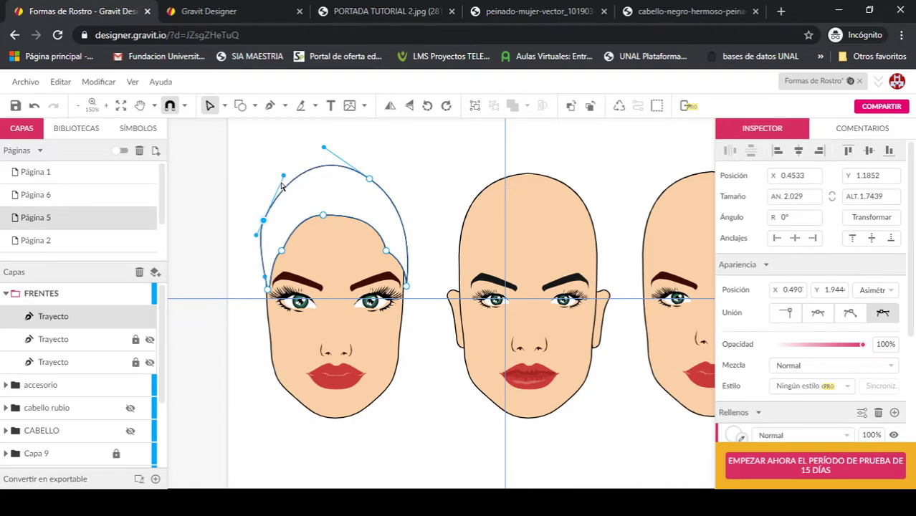
click(733, 434)
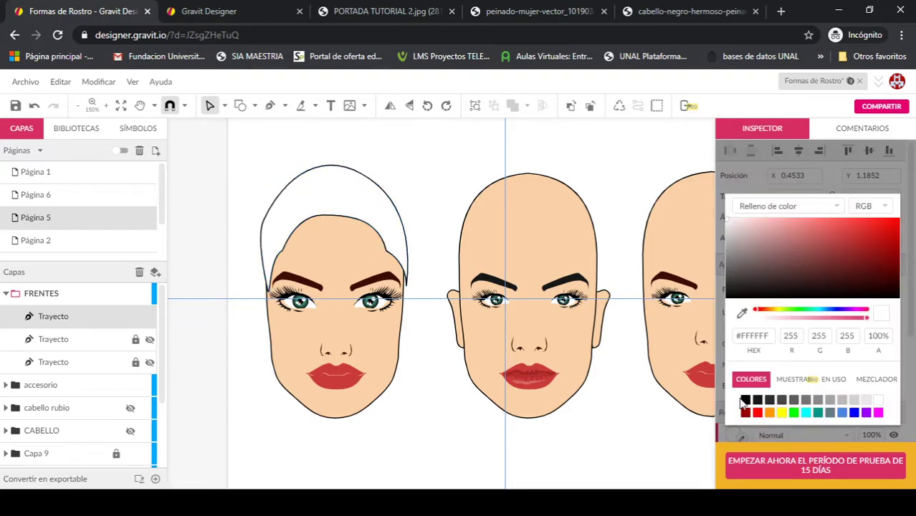
click(745, 400)
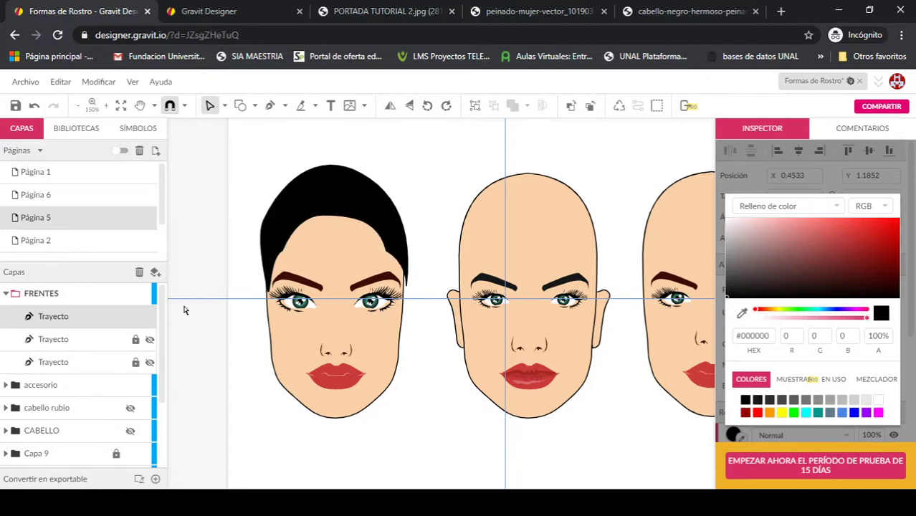
click(389, 217)
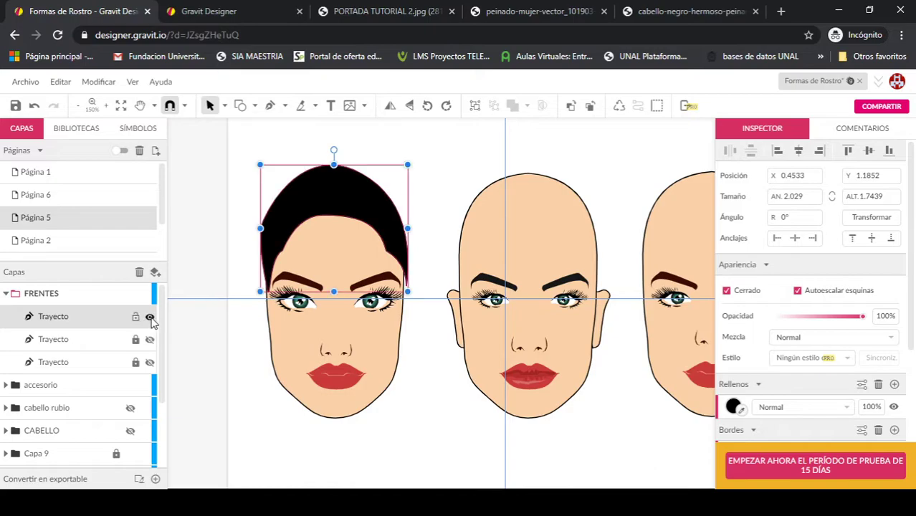
Step: Hide the rounded-hairline path and briefly show the lowest path in FRENTES to review its straight hairline
click(149, 317)
click(150, 341)
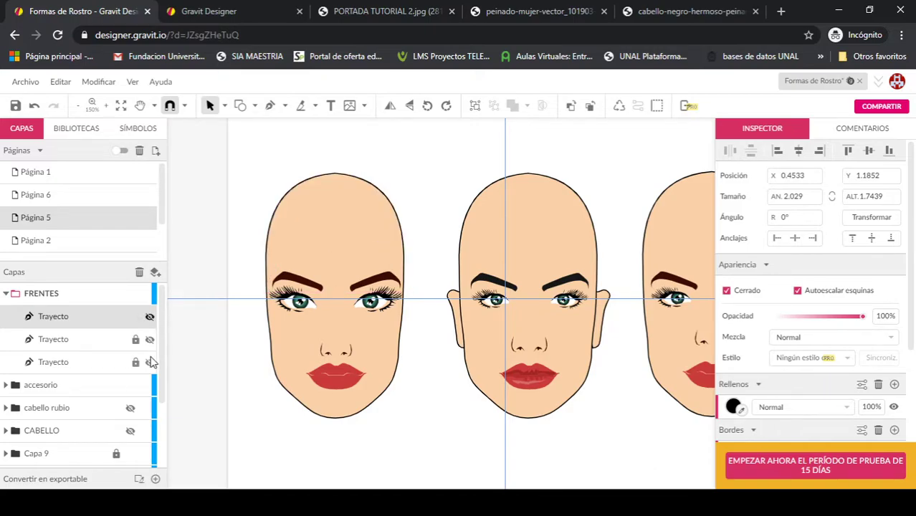
click(149, 363)
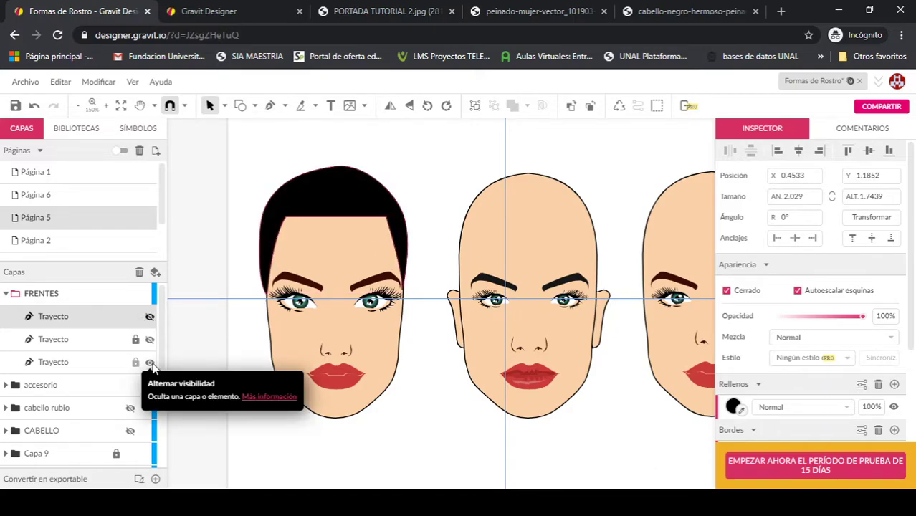
click(149, 363)
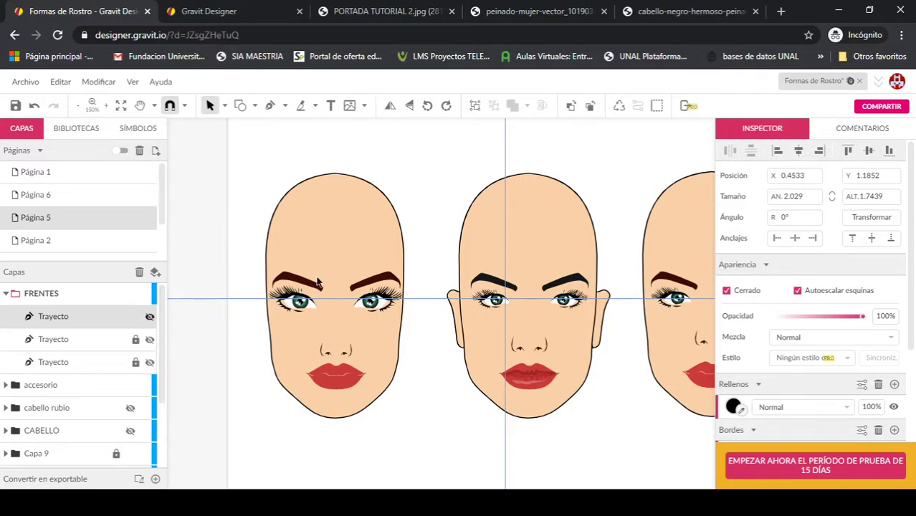
Step: Examine the two hairstyle reference images in the other browser pages and return to the face drawing
click(523, 14)
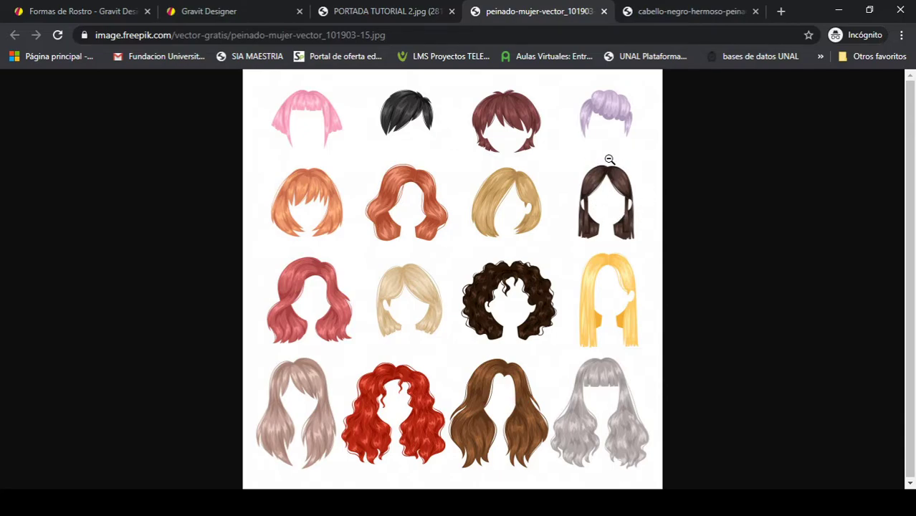
click(653, 13)
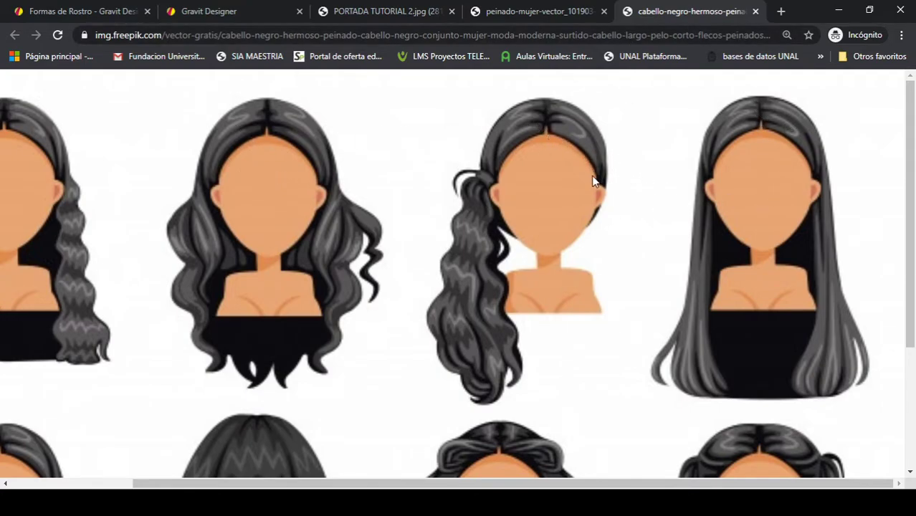
click(533, 14)
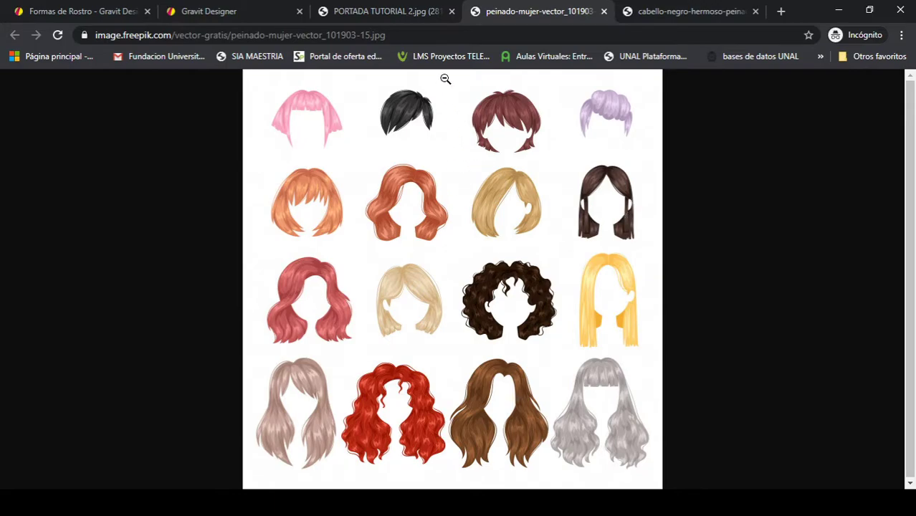
click(66, 12)
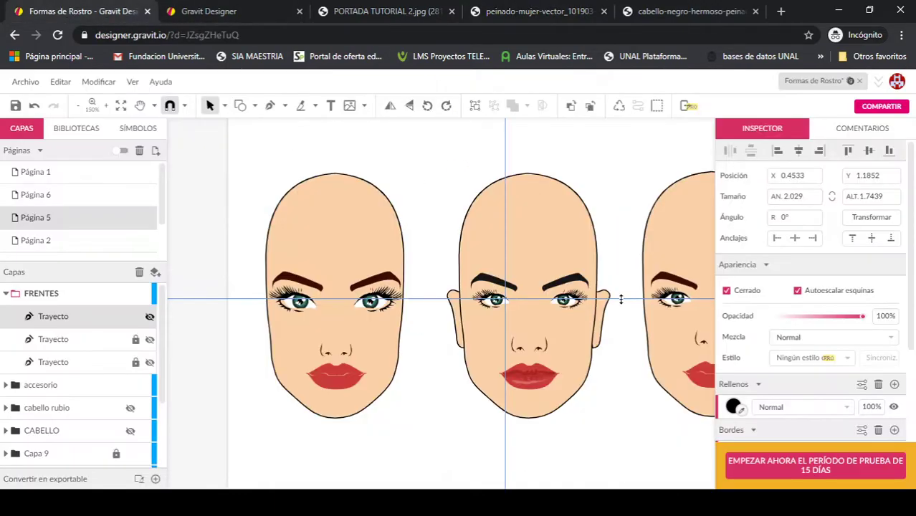
Step: Add a new layer named CABELLO 2 above the collapsed FRENTES layer, and lock FRENTES
click(269, 106)
click(6, 294)
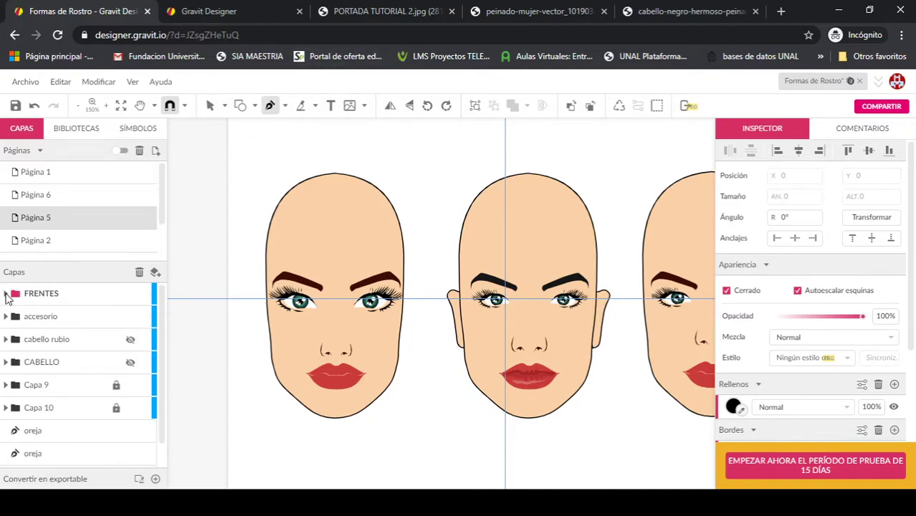
click(156, 272)
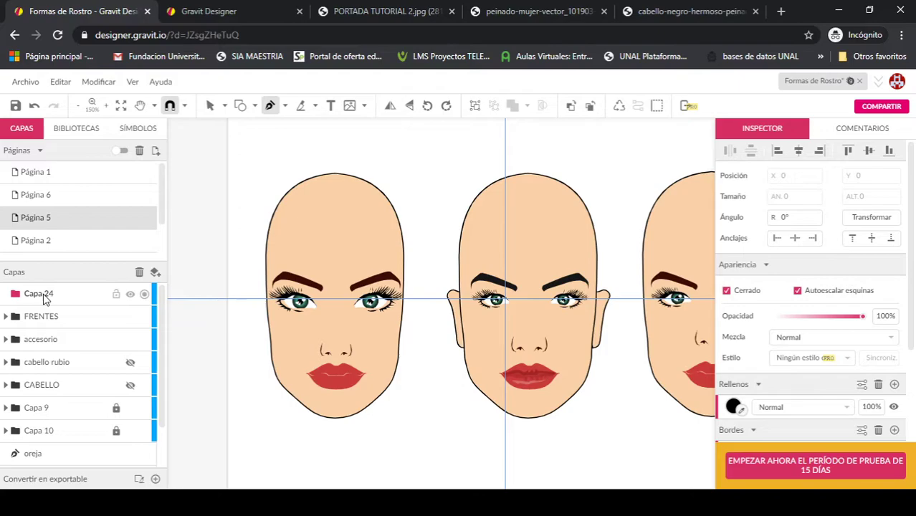
double_click(48, 296)
text(CABELLO 2)
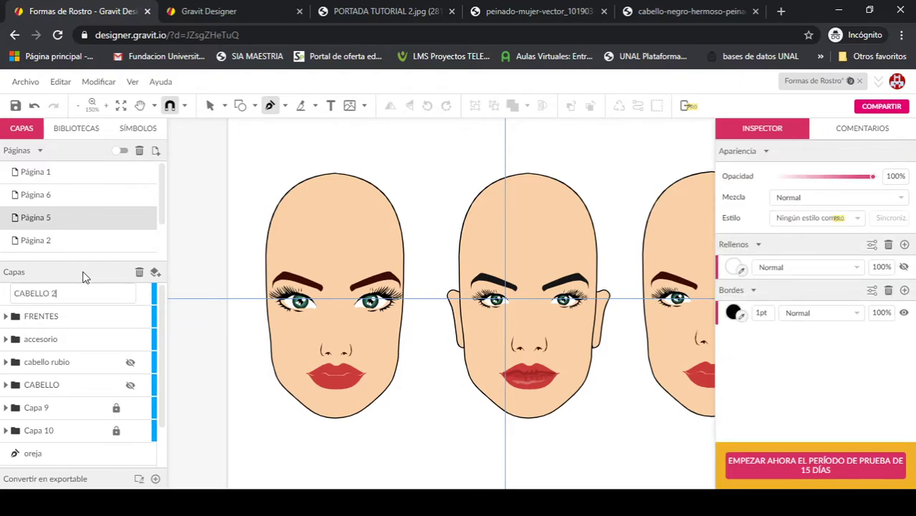
key(Return)
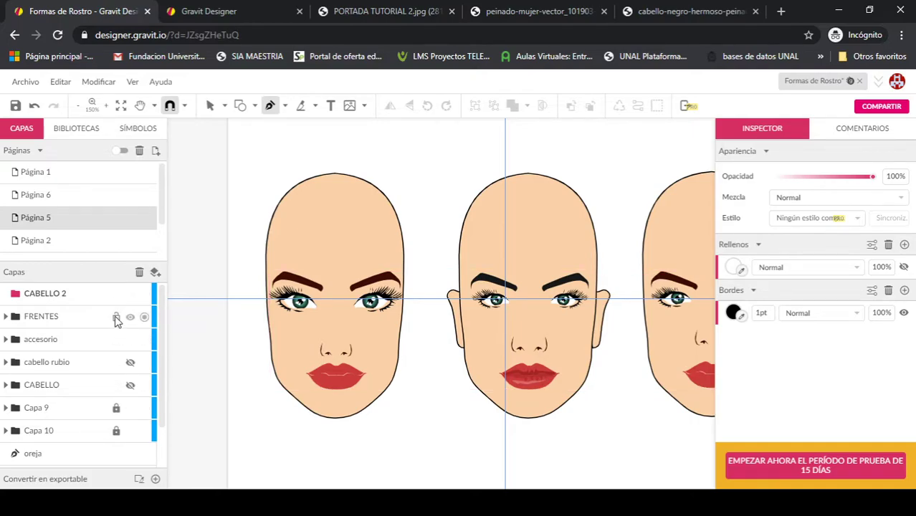
click(116, 317)
click(43, 296)
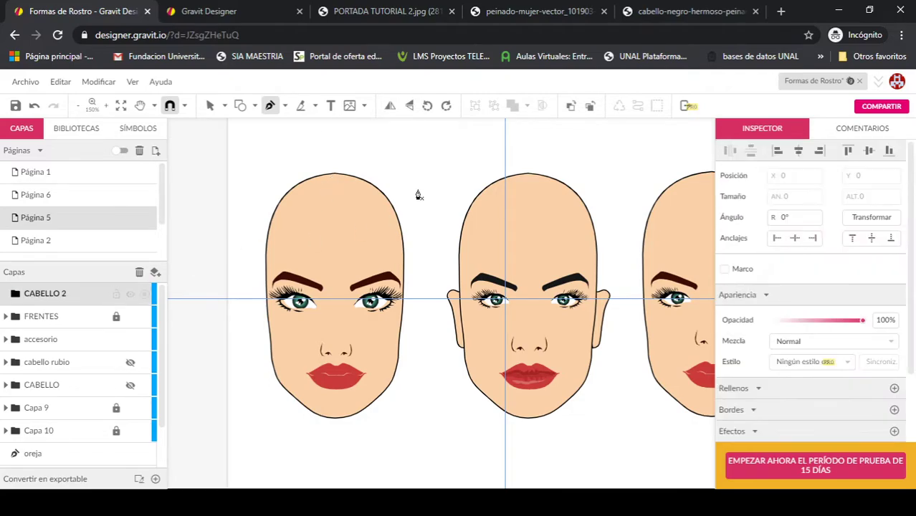
Step: Start a hair path at the first face's crown, going down a central parting and curving out to the temple
click(333, 173)
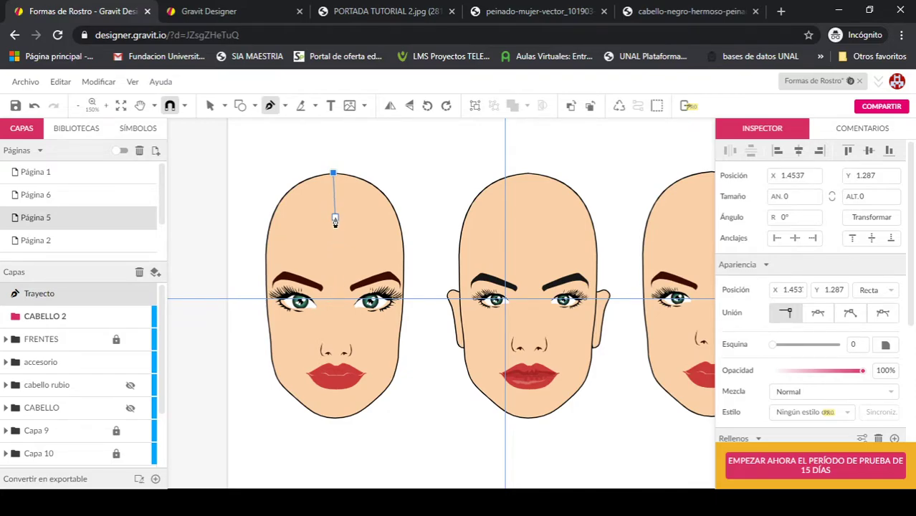
click(334, 222)
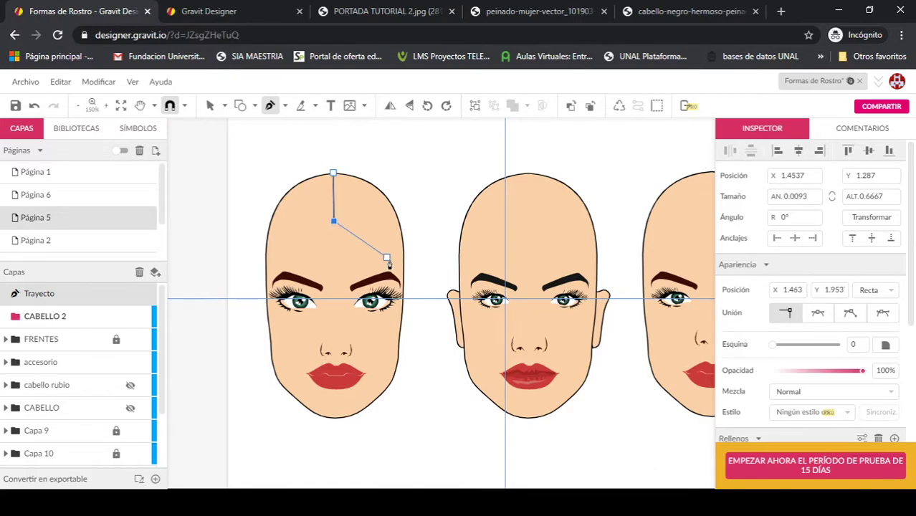
drag(403, 287, 439, 301)
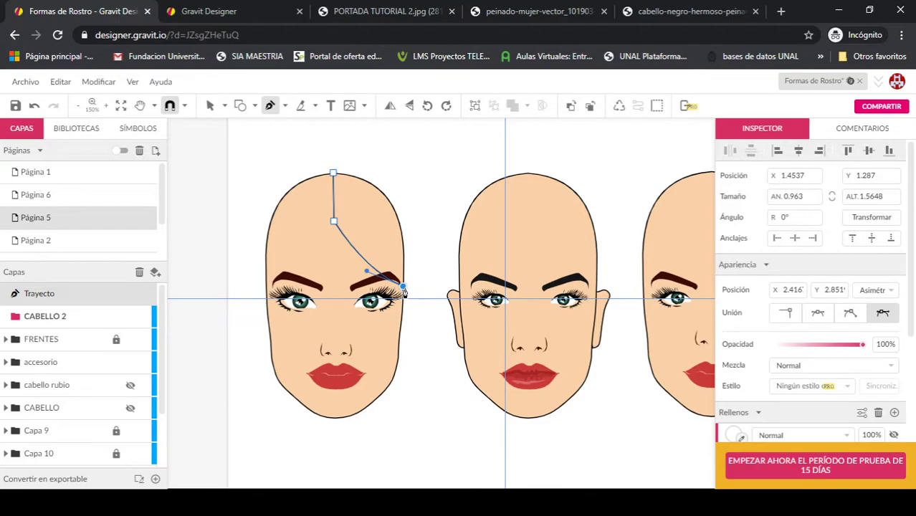
mouse_move(385, 413)
mouse_down()
mouse_move(368, 428)
mouse_move(380, 425)
mouse_up()
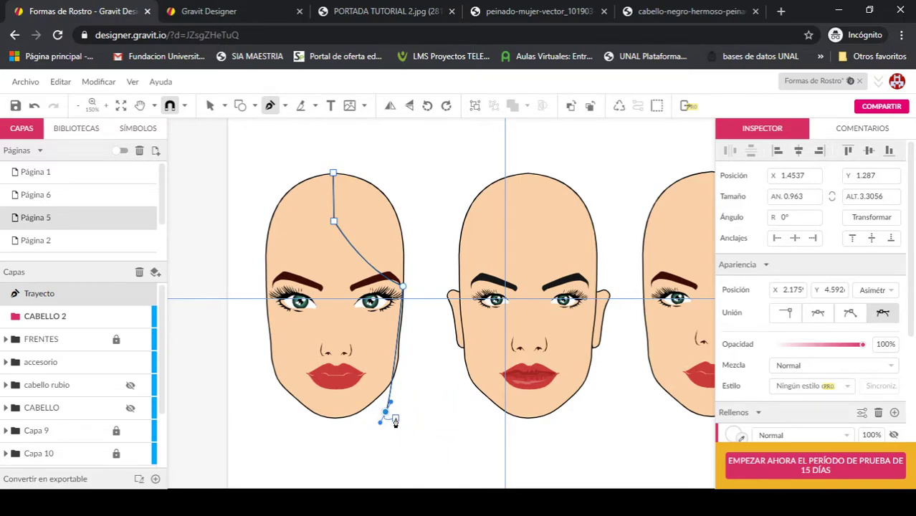
click(385, 414)
click(431, 414)
key(ctrl+z)
key(ctrl+z)
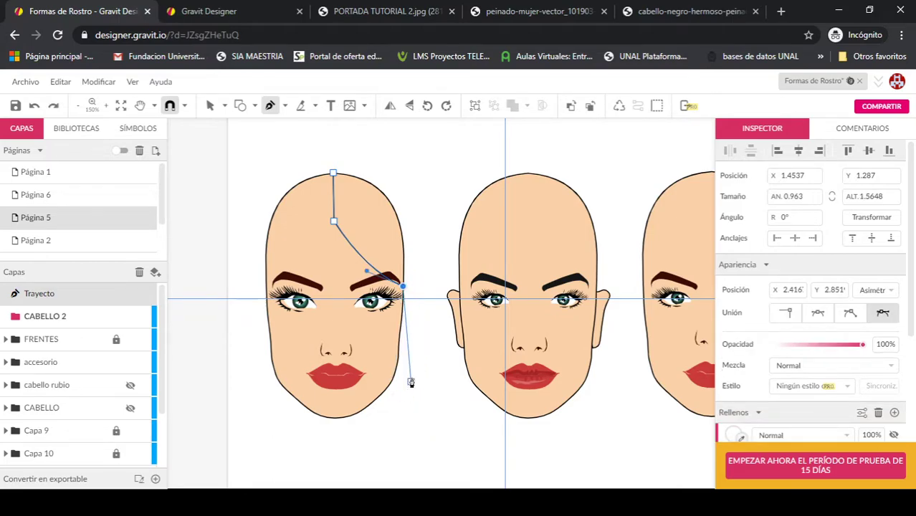
Step: Continue the path past the jaw with a notched tip and back up outside the face, closing a side lock about 1.30 by 3.67 in
mouse_move(380, 425)
mouse_down()
mouse_move(393, 447)
mouse_move(388, 418)
mouse_move(388, 436)
mouse_up()
click(388, 420)
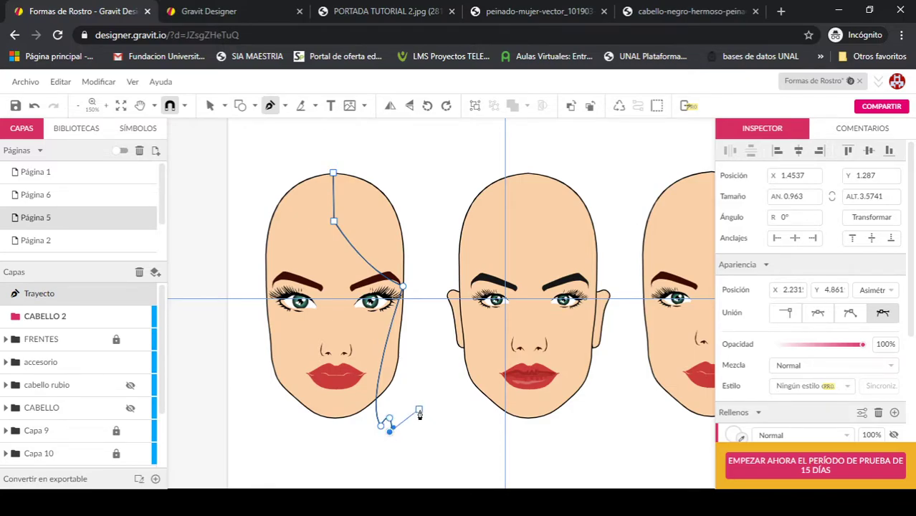
drag(429, 403, 430, 401)
drag(419, 346, 419, 299)
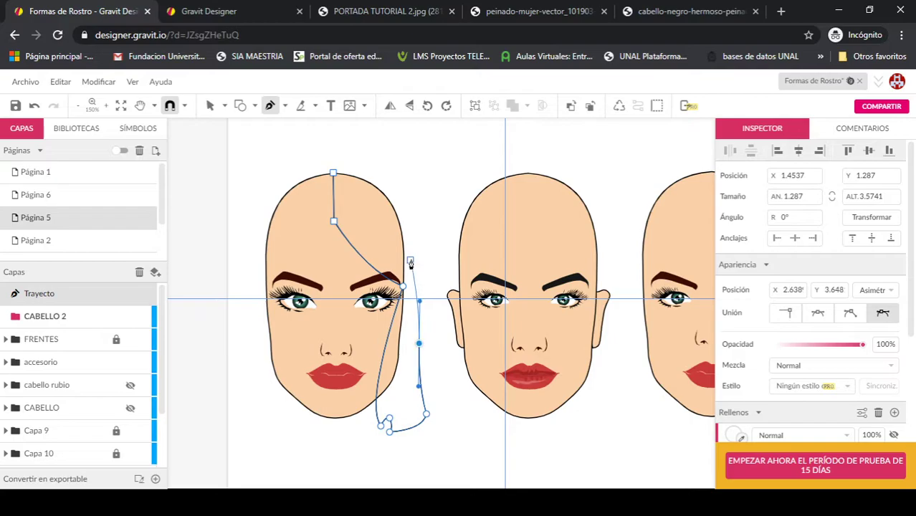
click(388, 179)
mouse_move(333, 173)
mouse_down()
mouse_move(333, 161)
mouse_move(330, 191)
mouse_up()
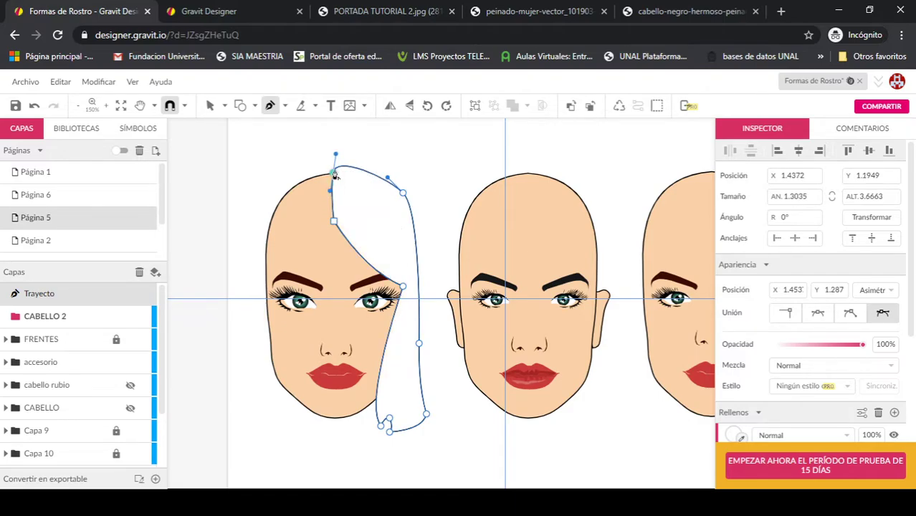
Step: Reshape the curve at the top of the side lock to be slightly fuller, and fill the lock with black #000000
drag(397, 191, 386, 172)
key(v)
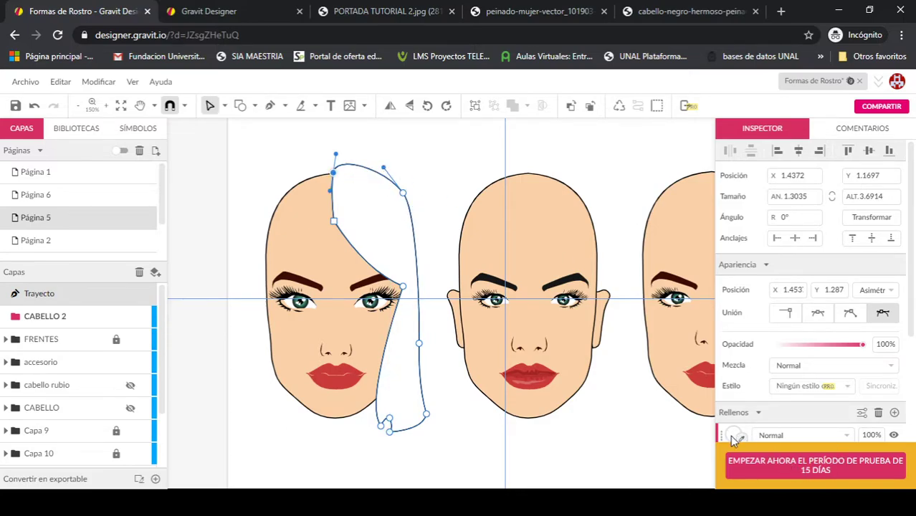
click(734, 436)
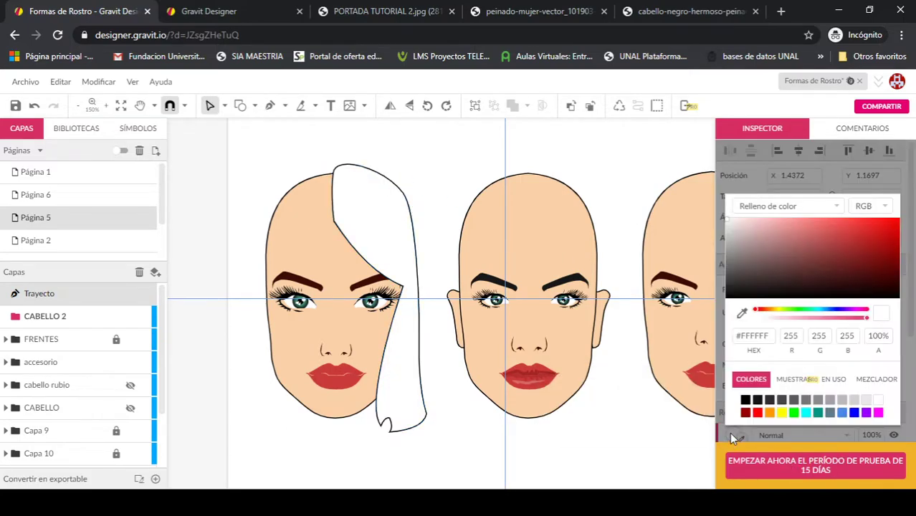
click(746, 400)
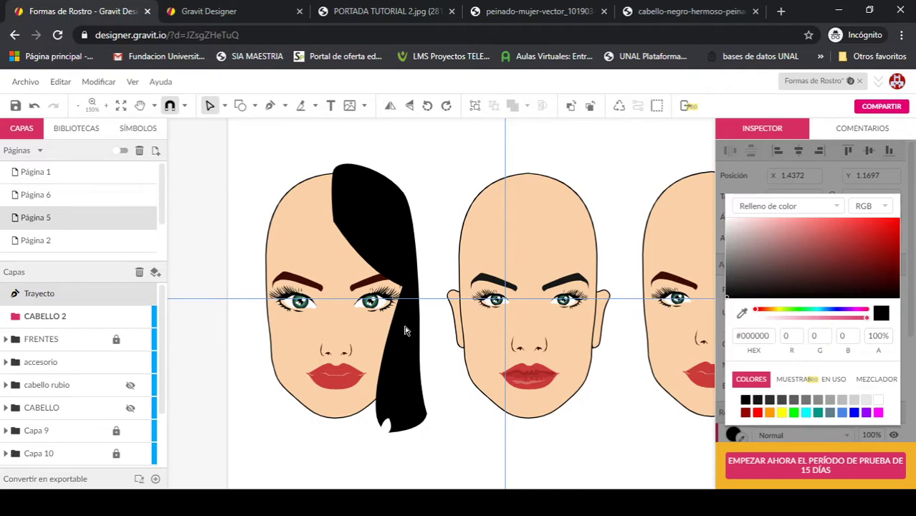
double_click(430, 411)
scroll(430, 411, down, 1)
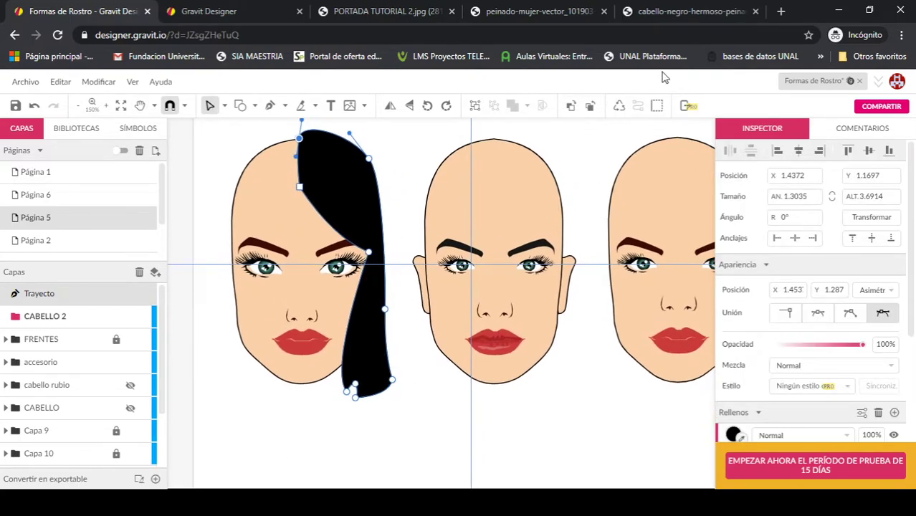
Step: Review the long parted black hairstyles and the other haircut shapes in the two reference image tabs, and return to the drawing
click(689, 11)
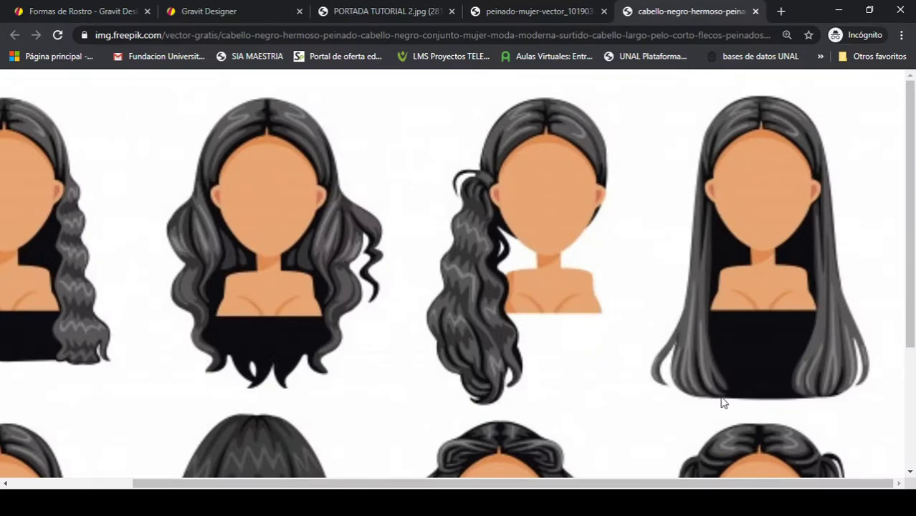
scroll(459, 402, down, 3)
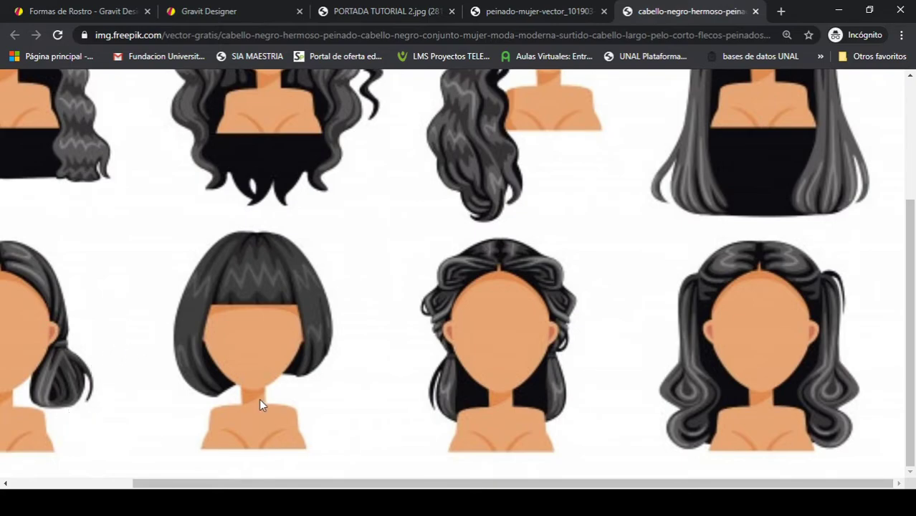
click(537, 13)
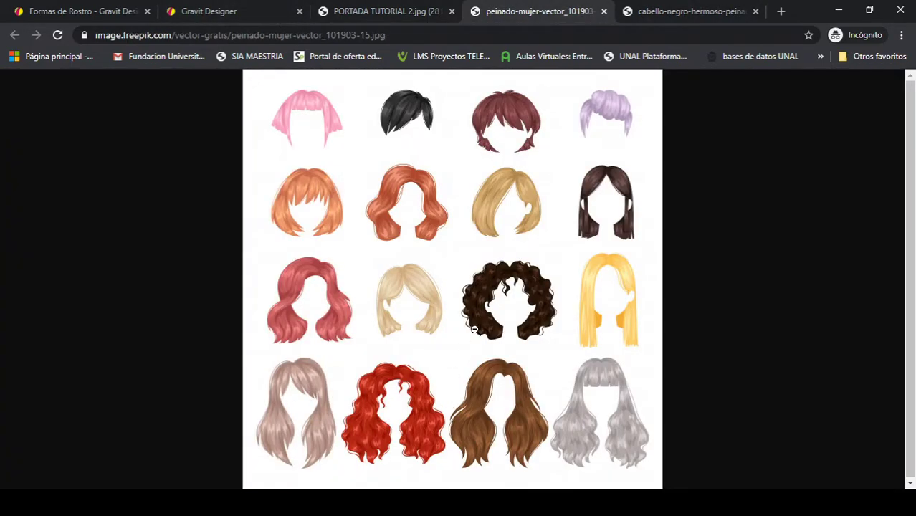
click(117, 16)
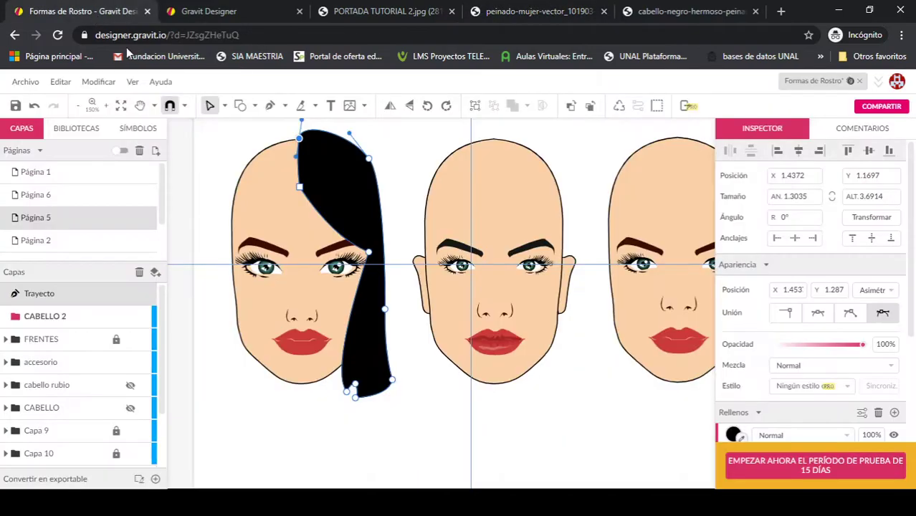
Step: Duplicate the black side lock, flip the copy horizontally, and place it on the other side of the face to meet at the central parting
click(414, 219)
click(354, 207)
drag(343, 201, 263, 208)
click(390, 105)
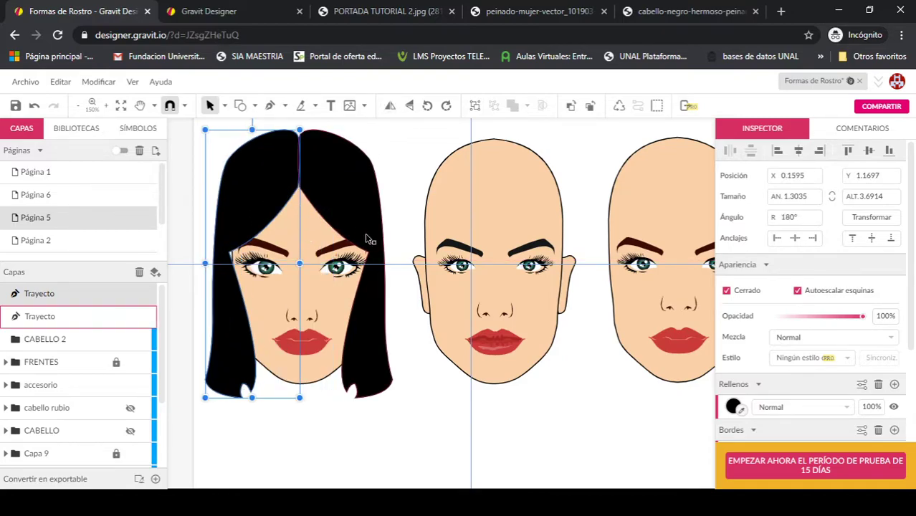
click(333, 434)
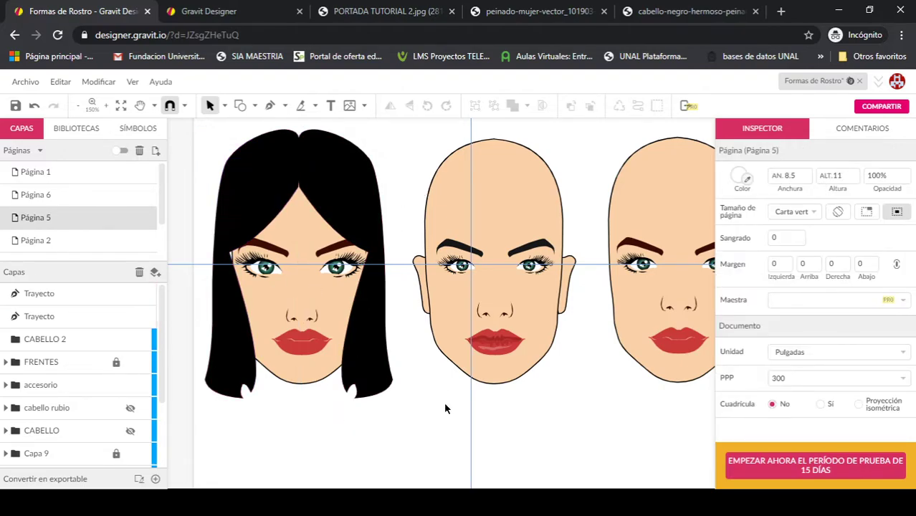
Step: Widen the mirrored lock by moving its lower outer corner and the middle of its outer edge away from the face
click(243, 338)
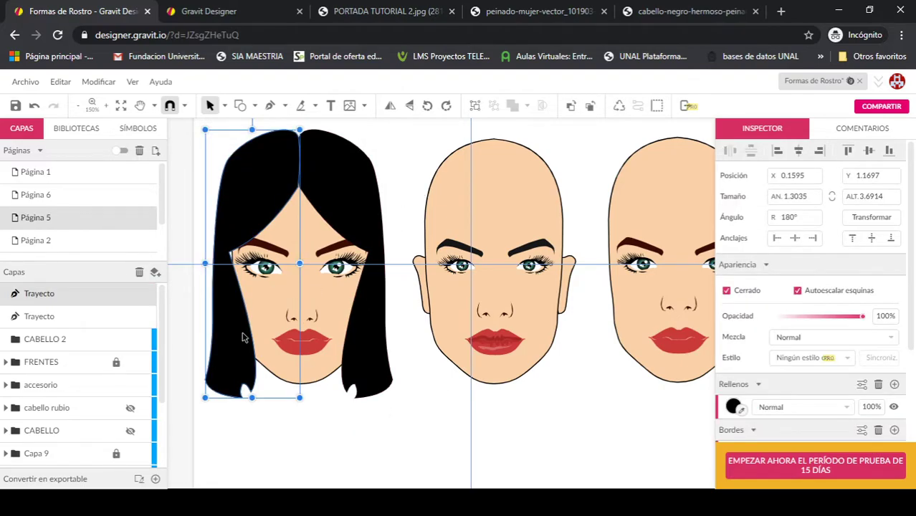
double_click(242, 338)
drag(208, 382, 185, 380)
drag(213, 311, 201, 304)
drag(185, 382, 195, 383)
Step: Curve the mirrored lock's inner edge outward to uncover the cheek, raise its temple point slightly, and widen the notch in its tip
click(229, 253)
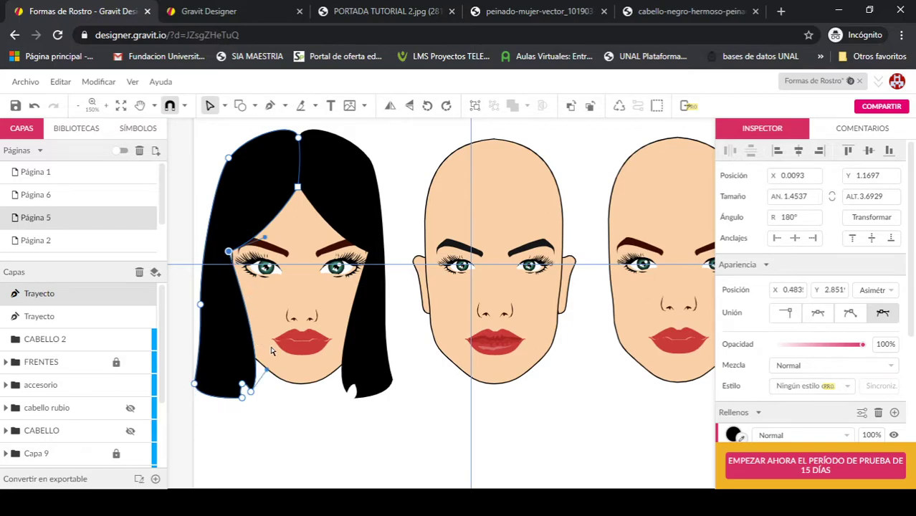
drag(266, 373, 228, 347)
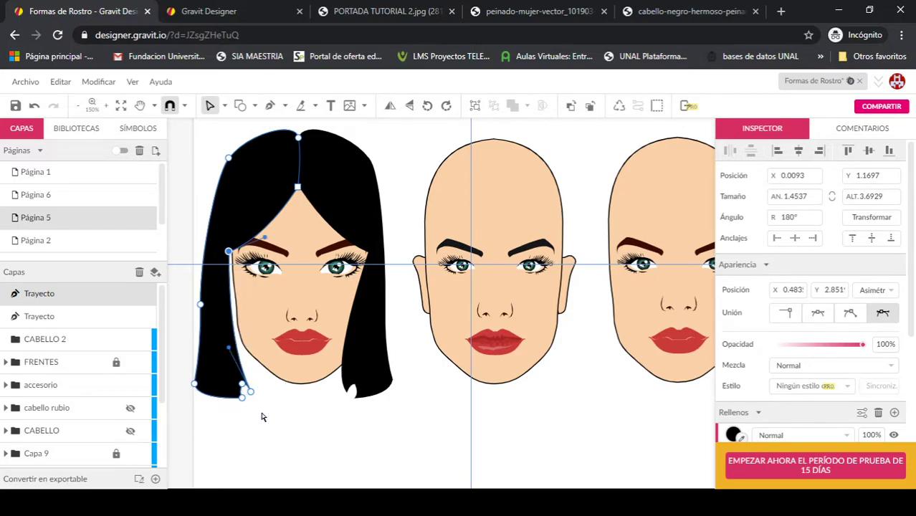
drag(229, 253, 236, 245)
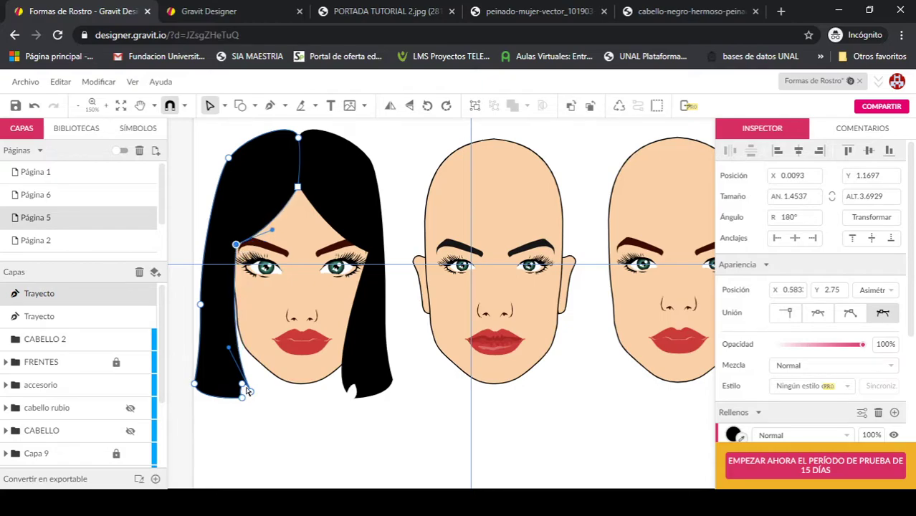
drag(242, 388, 230, 402)
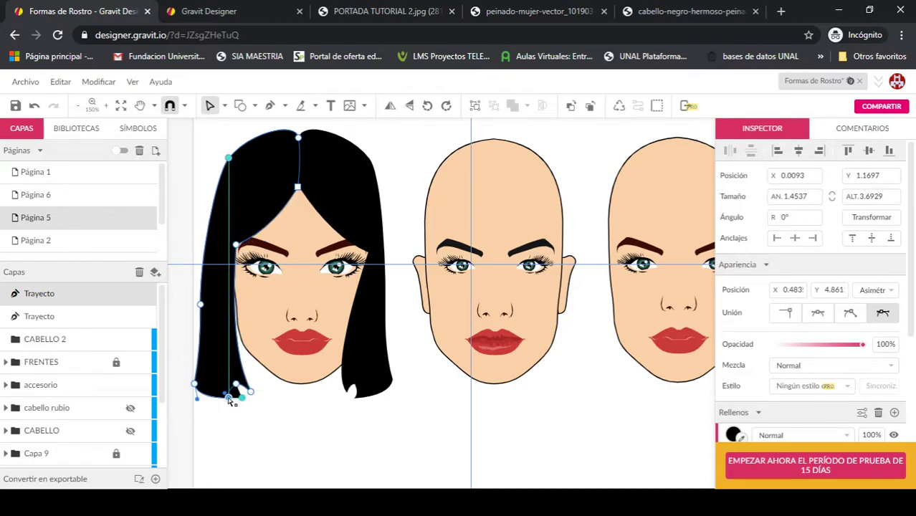
click(291, 428)
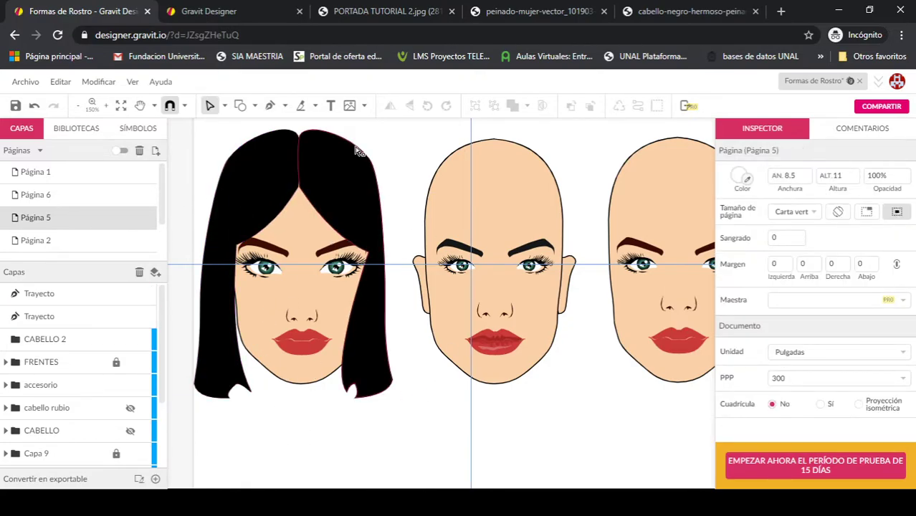
Step: Raise the mirrored lock's two outer-edge points and round the lower curve toward the tip, making it about 1.41 by 3.69 in
click(215, 252)
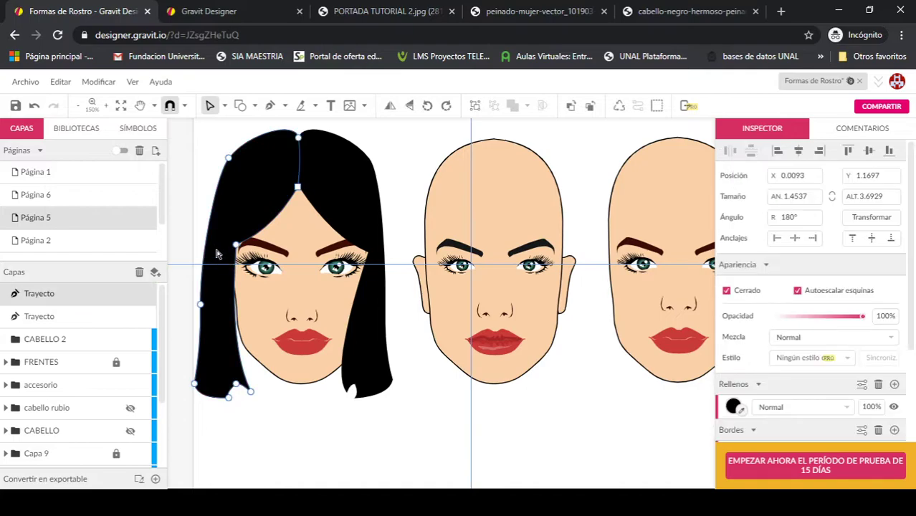
drag(200, 304, 212, 305)
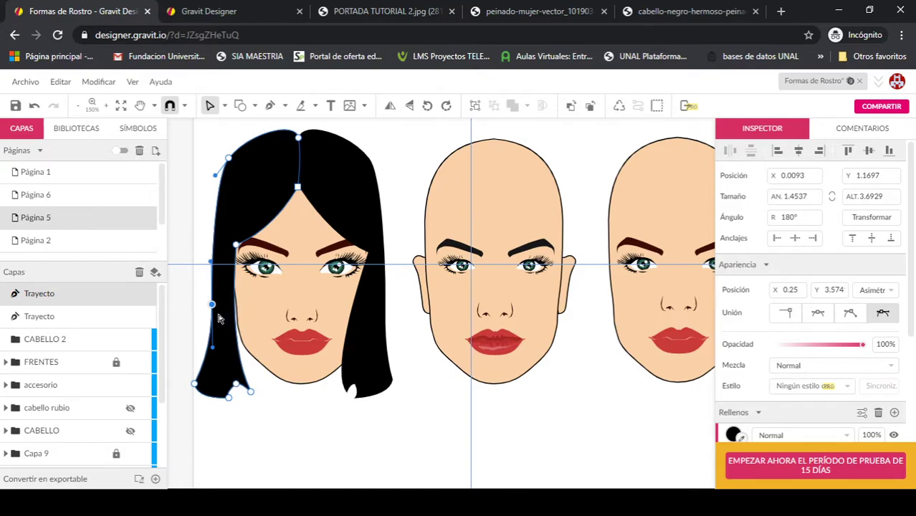
drag(212, 305, 205, 244)
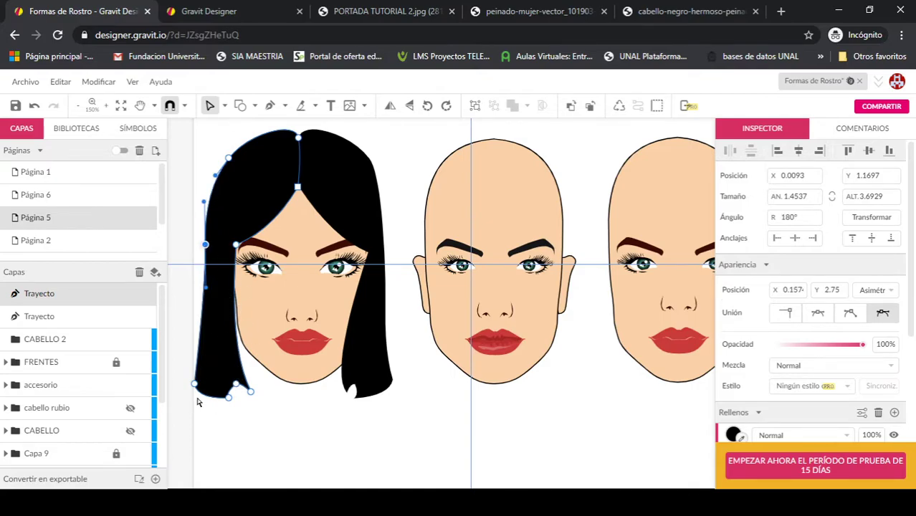
drag(199, 387, 198, 362)
drag(202, 328, 202, 382)
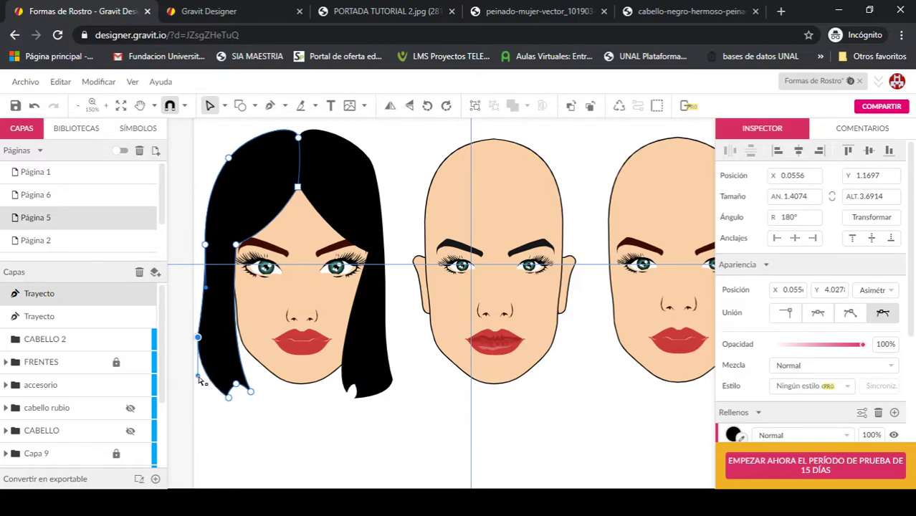
Step: Raise the original lock's two outer-edge points to match the mirrored one, and round its lower edge toward the tip
click(391, 384)
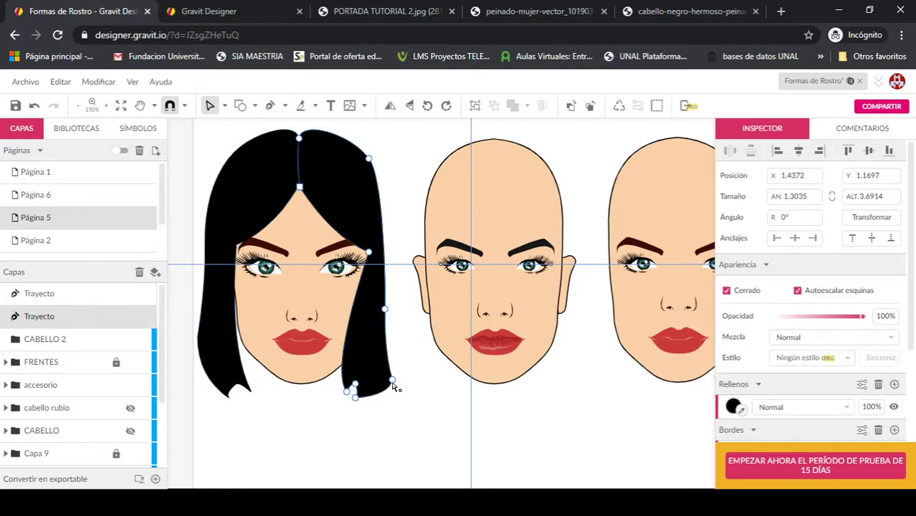
drag(393, 383, 392, 266)
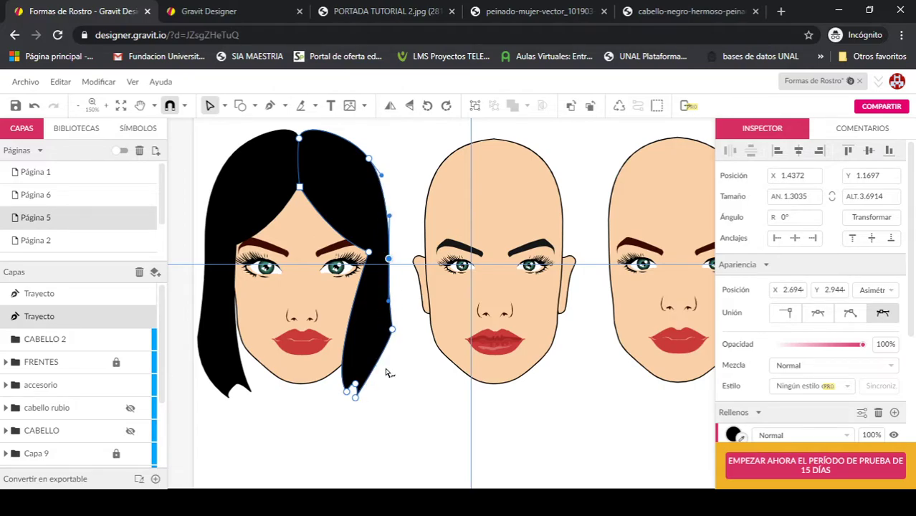
click(380, 389)
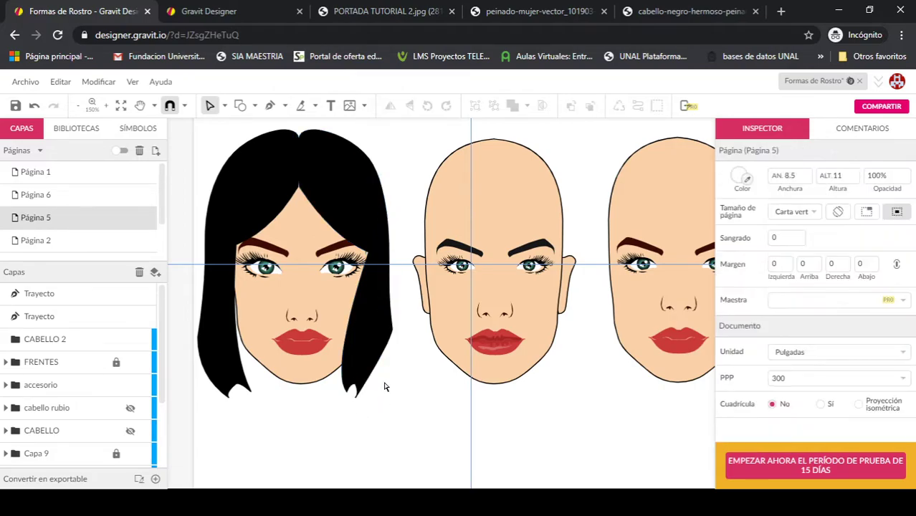
click(395, 334)
click(393, 331)
drag(393, 350, 385, 386)
click(390, 410)
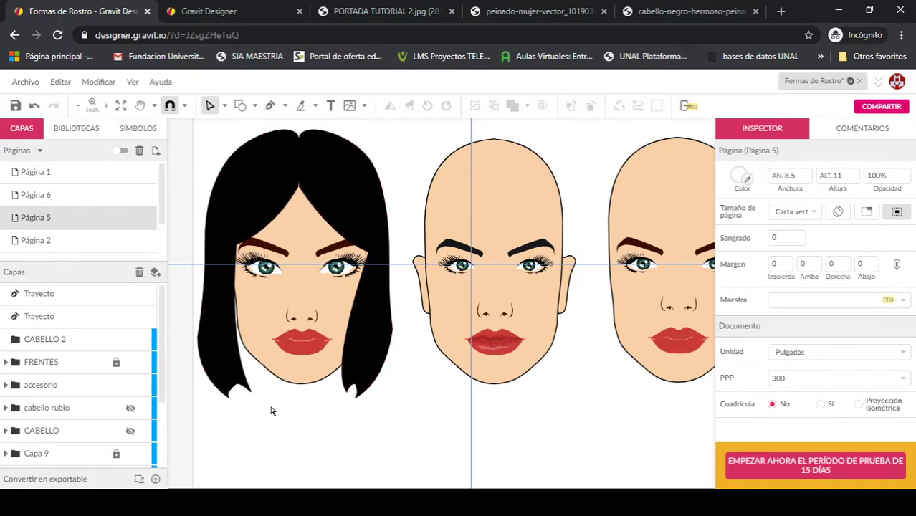
Step: Draw a closed freehand shape for the back hair across the lower face between both locks, about 2.54 by 1.59 in
click(285, 105)
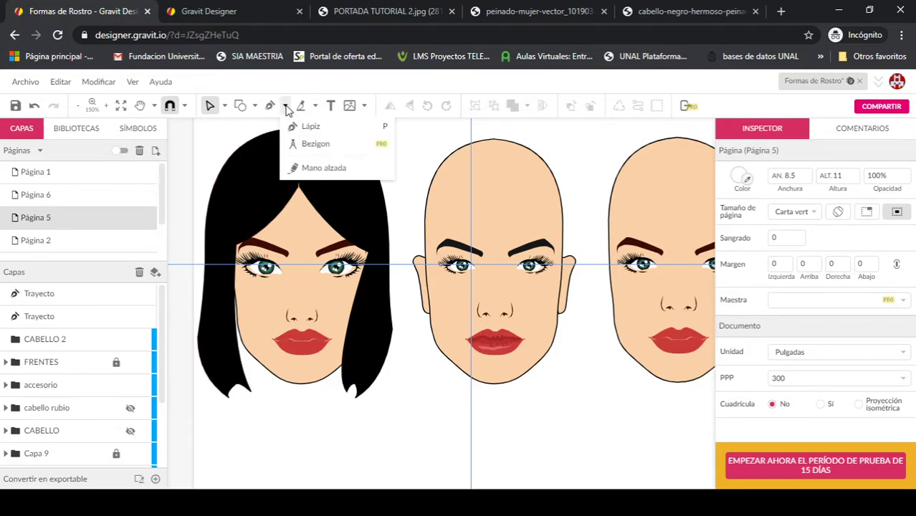
click(320, 169)
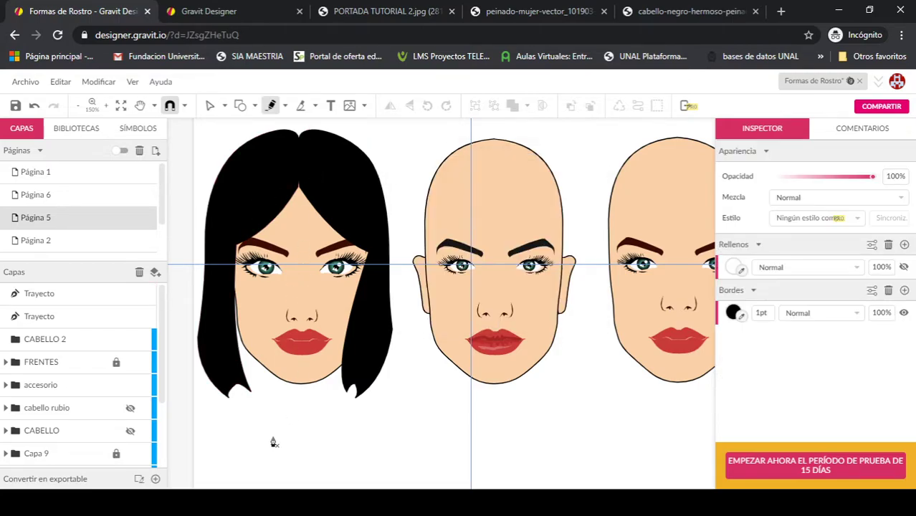
mouse_move(225, 394)
mouse_down()
mouse_move(273, 399)
mouse_move(280, 363)
mouse_up()
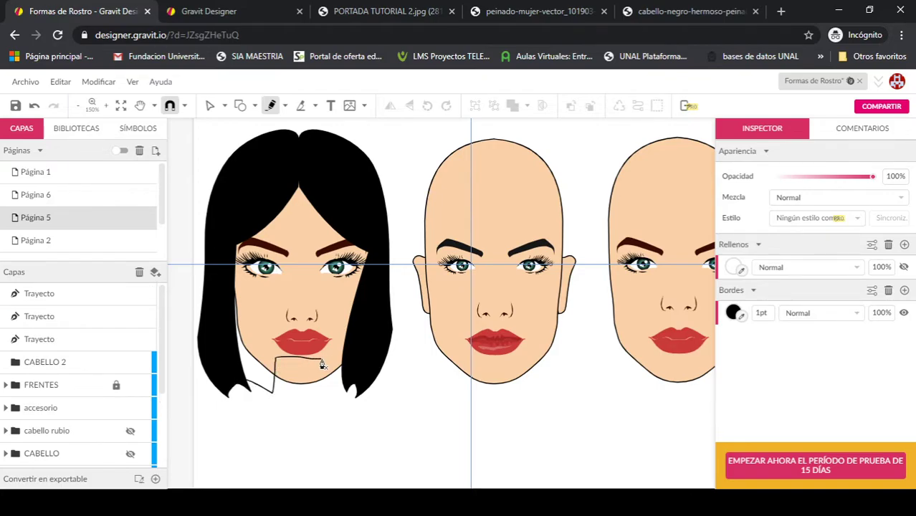
mouse_move(331, 378)
mouse_down()
mouse_move(352, 394)
mouse_move(371, 377)
mouse_move(381, 343)
mouse_move(373, 304)
mouse_move(274, 283)
mouse_move(223, 300)
mouse_move(199, 338)
mouse_move(224, 393)
mouse_up()
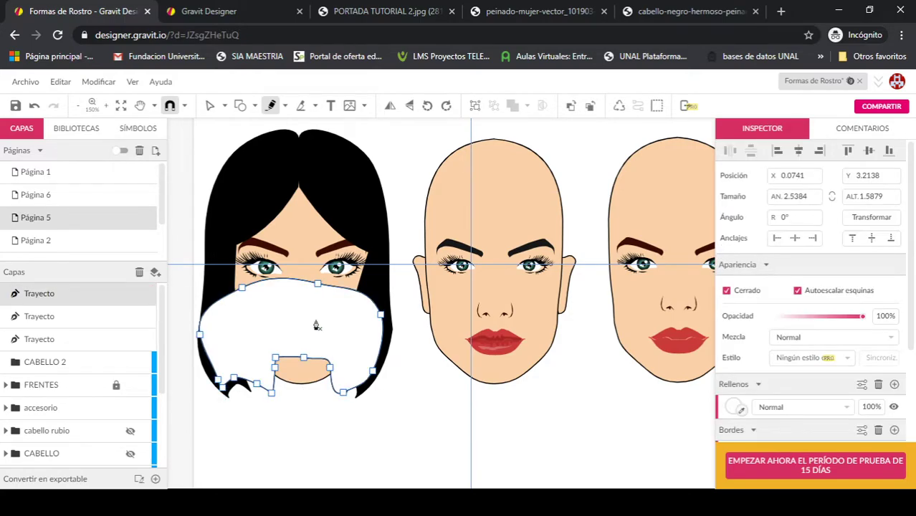
Step: Fill the freehand back-hair shape with black #000000
scroll(794, 317, down, 3)
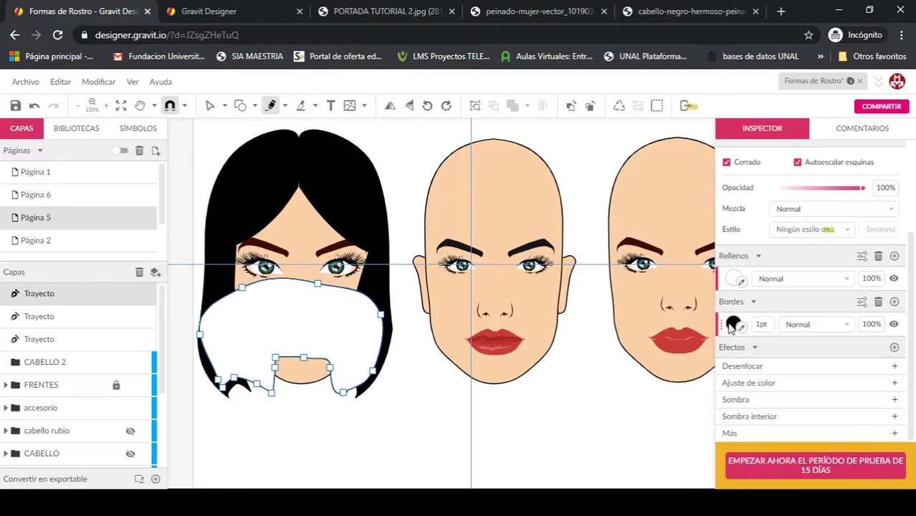
click(731, 325)
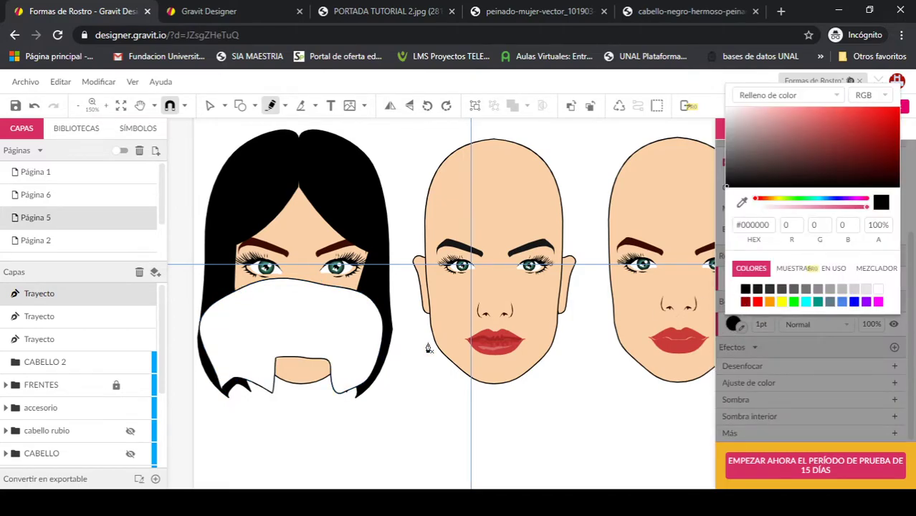
click(732, 324)
click(730, 279)
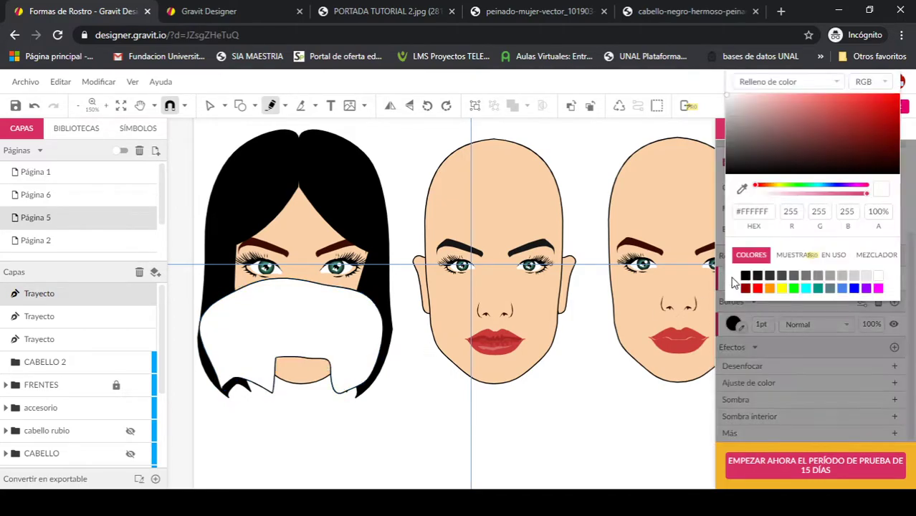
click(745, 277)
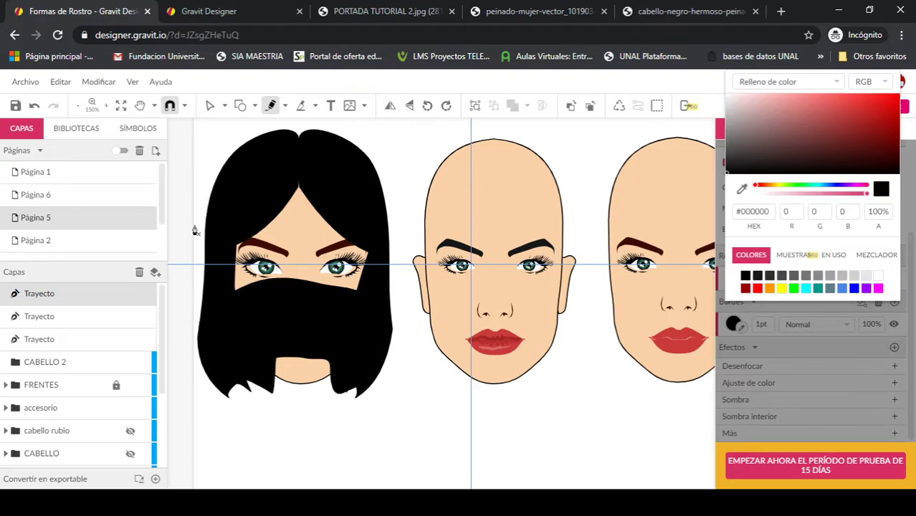
click(238, 236)
Step: Select both side locks and fill them with the slightly lighter near-black swatch beside pure black
click(337, 190)
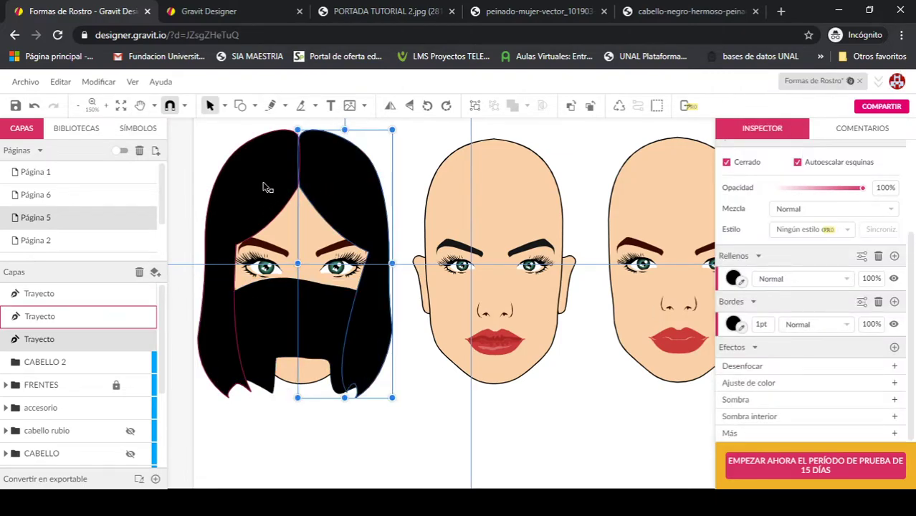
shift+click(266, 189)
click(735, 279)
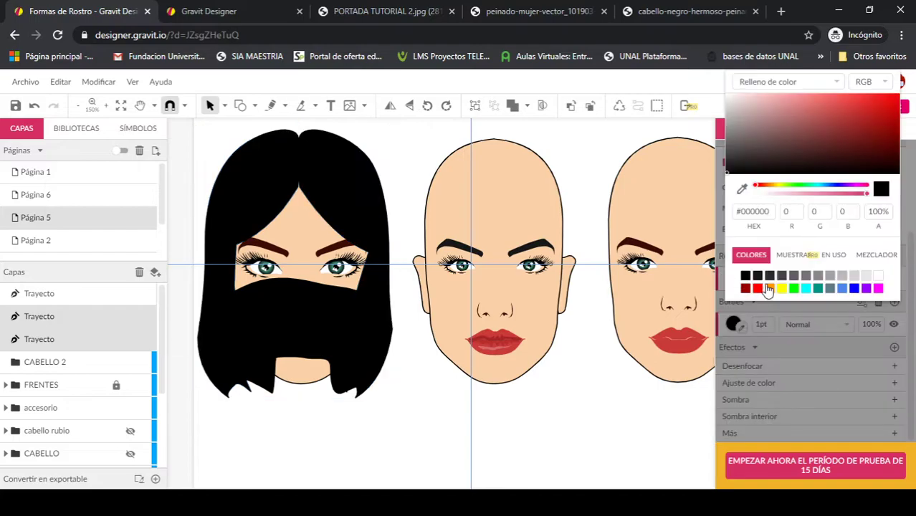
click(760, 281)
click(376, 426)
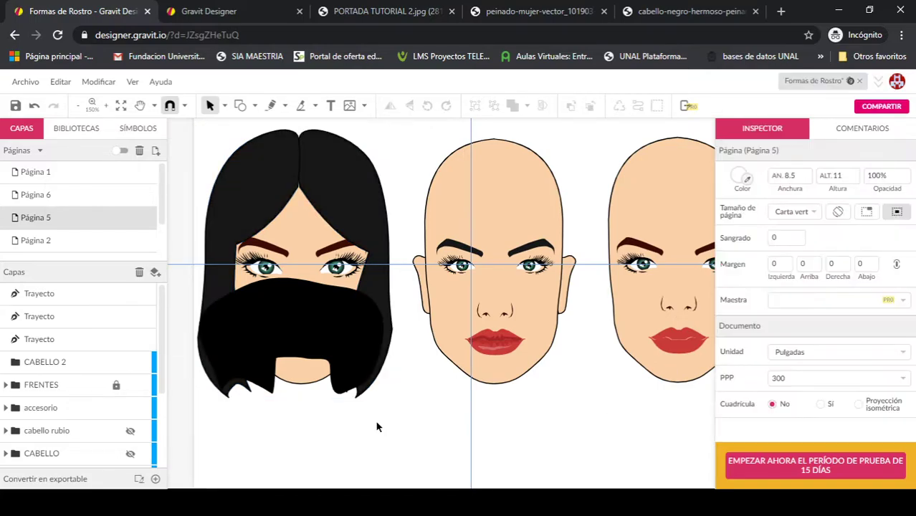
Step: Move the black back-hair shape down the layer stack to just below the oreja paths, behind the face
click(336, 337)
scroll(63, 315, down, 2)
scroll(74, 337, up, 2)
drag(72, 360, 57, 439)
click(419, 409)
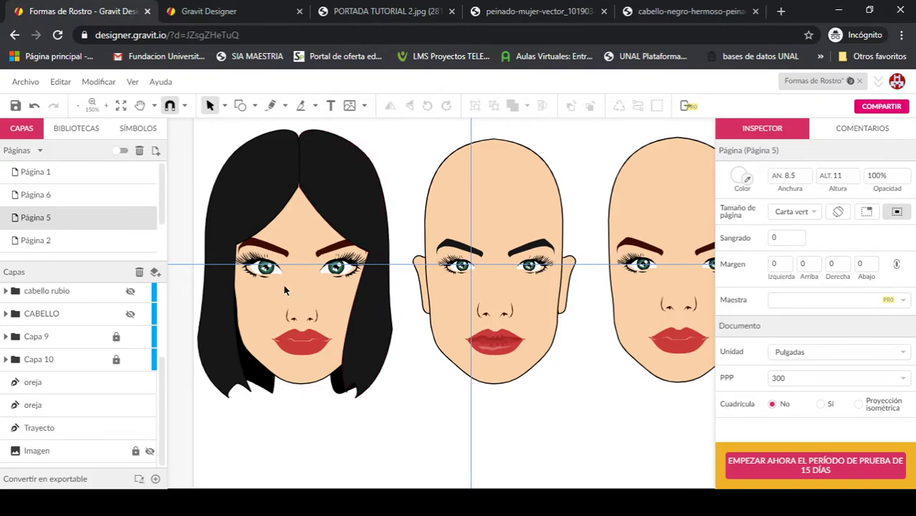
Step: Move both side lock paths into the CABELLO 2 layer and expand the layer
scroll(61, 369, up, 3)
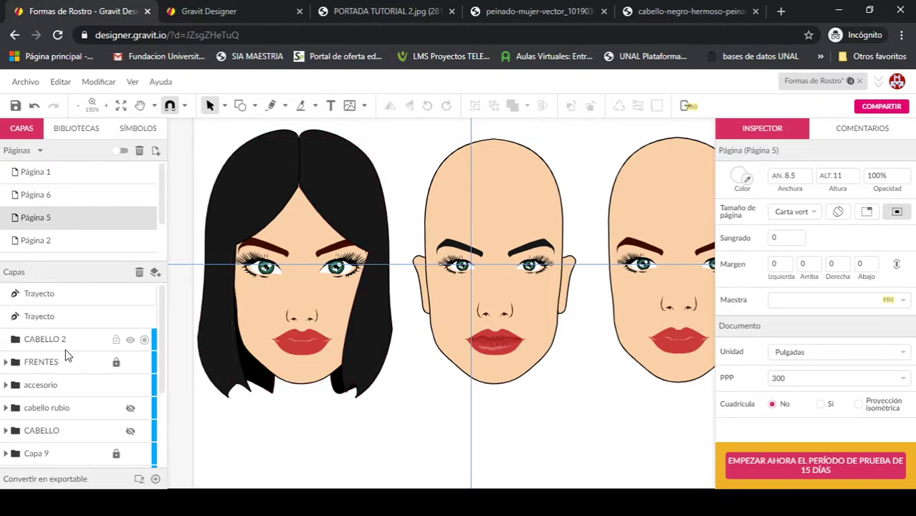
click(50, 294)
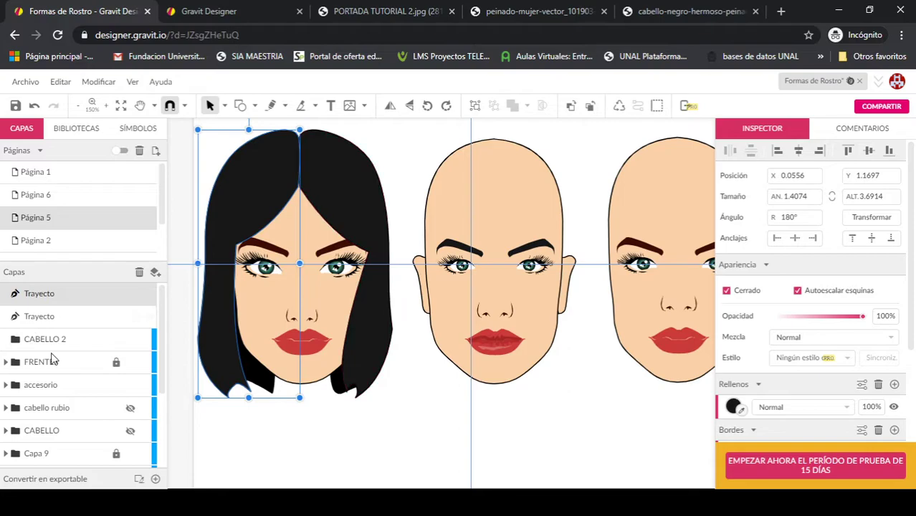
shift+click(45, 318)
drag(50, 295, 56, 342)
click(58, 299)
click(6, 294)
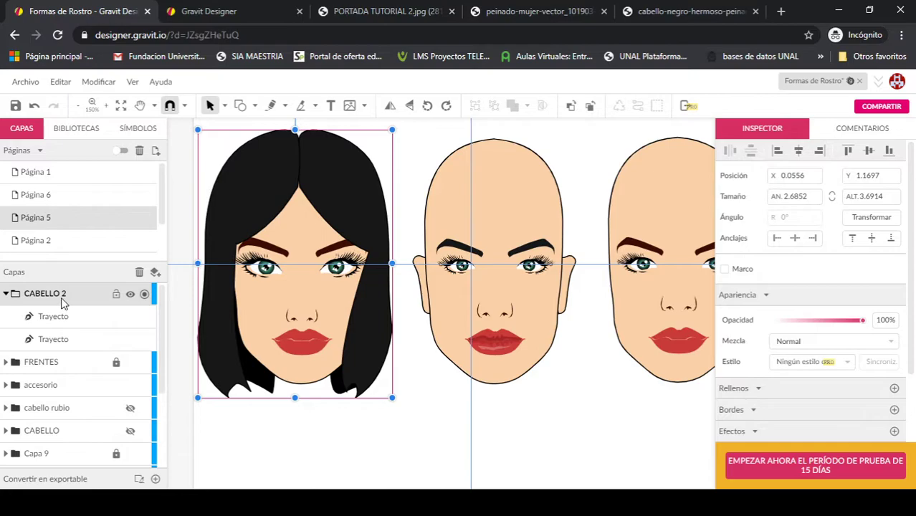
Step: Draw a freehand strand-shaped shadow about 0.96 by 1.33 inches on the crown of the right-hand lock, starting at the parting
key(Escape)
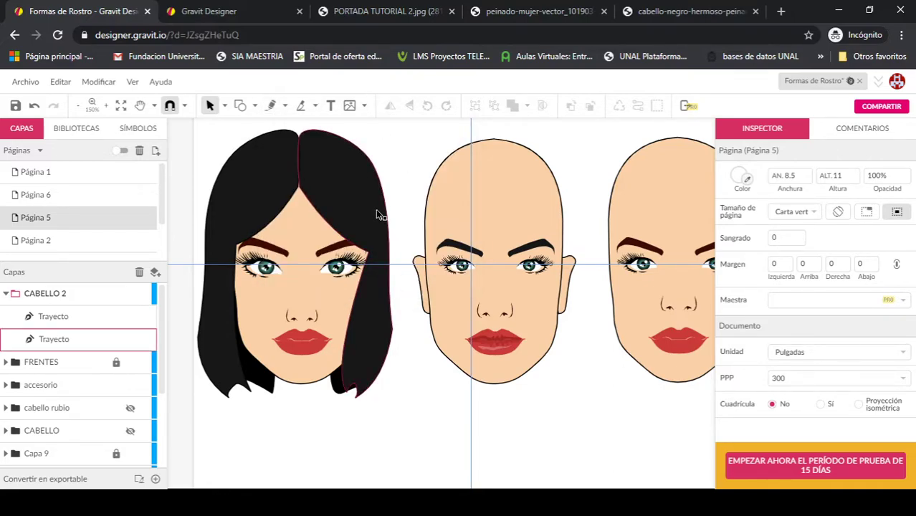
click(271, 106)
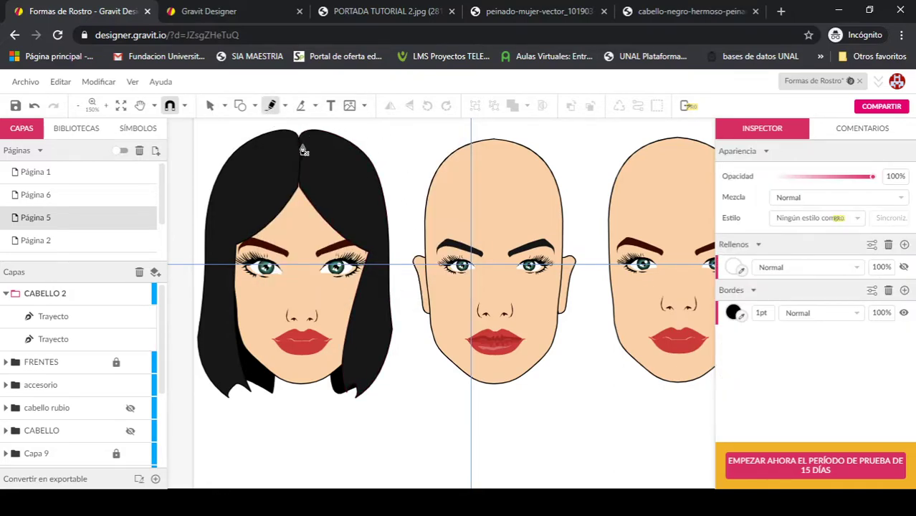
mouse_move(305, 146)
mouse_down()
mouse_move(327, 139)
mouse_move(341, 149)
mouse_move(319, 152)
mouse_move(349, 166)
mouse_move(343, 174)
mouse_move(323, 159)
mouse_move(354, 188)
mouse_move(357, 205)
mouse_move(317, 180)
mouse_move(354, 230)
mouse_move(313, 189)
mouse_move(332, 229)
mouse_up()
drag(307, 194, 302, 145)
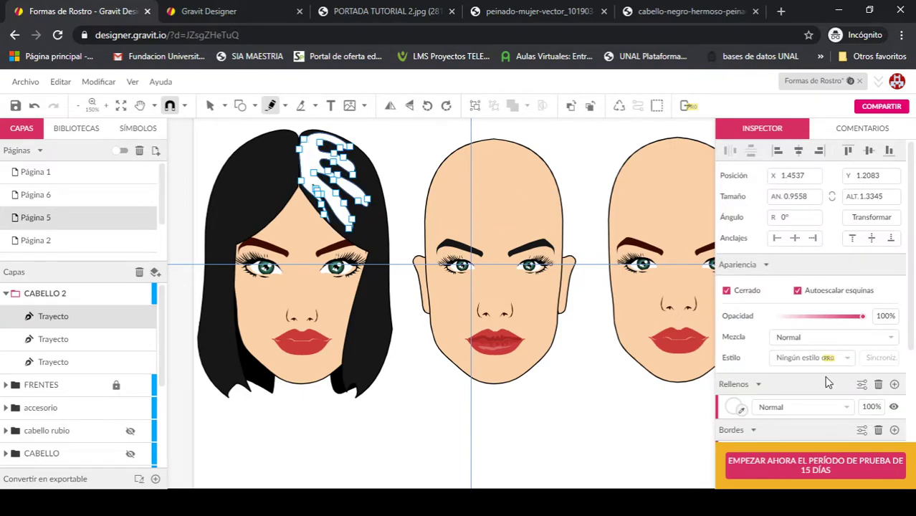
Step: Fill the new strand shadow with black #000000, set its border width to 0pt and deselect it
click(732, 407)
click(745, 372)
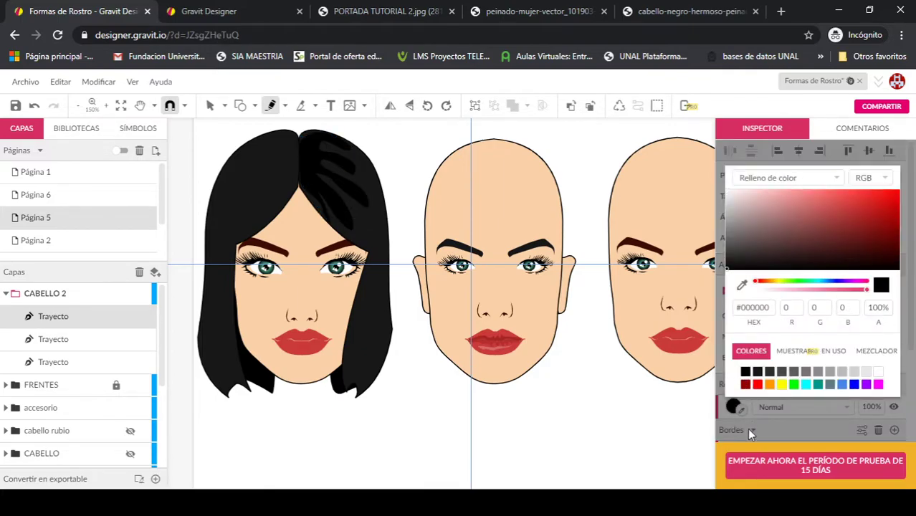
click(772, 429)
scroll(772, 428, down, 3)
click(763, 324)
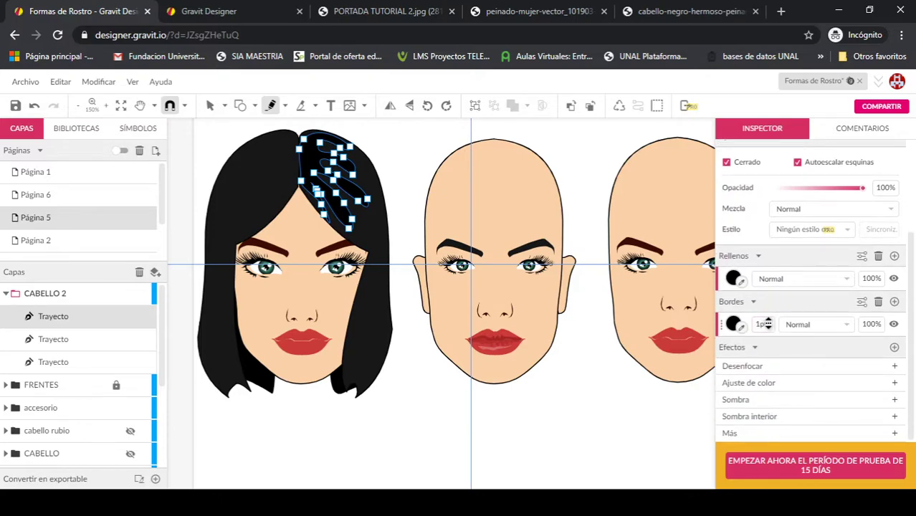
text(0)
key(Return)
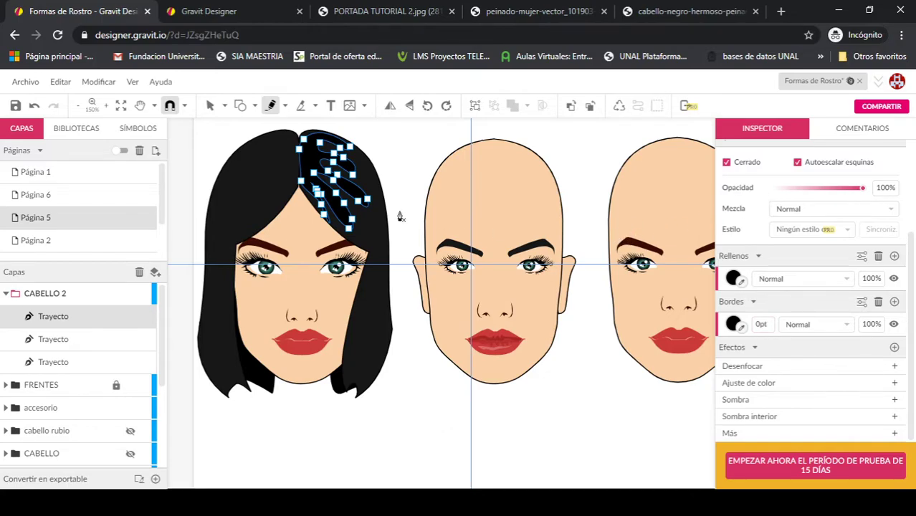
key(v)
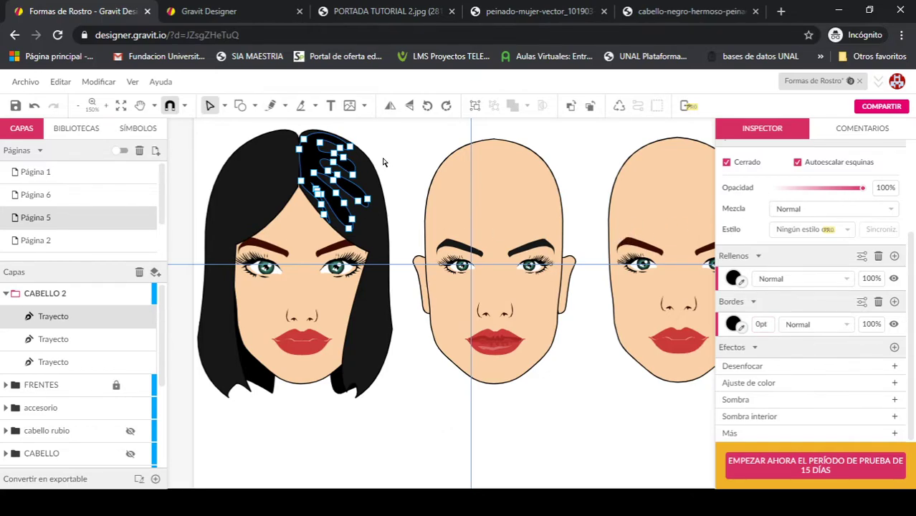
click(383, 162)
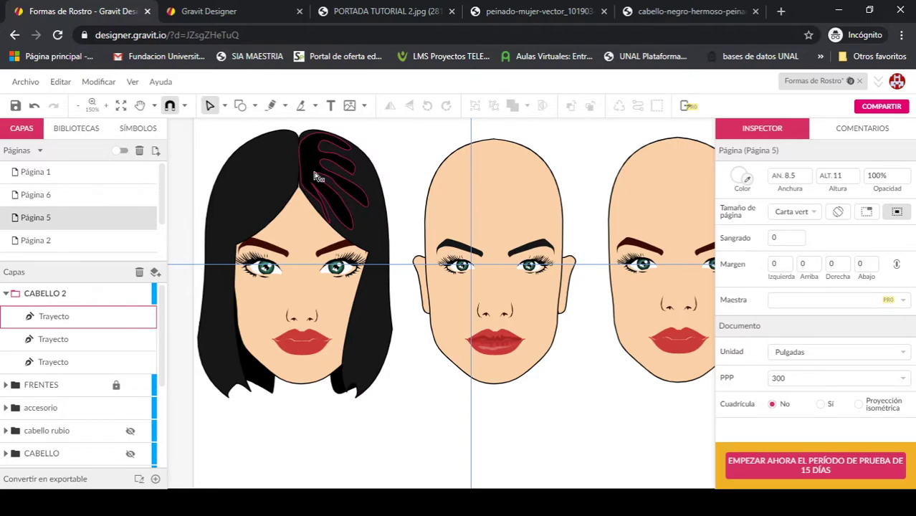
Step: Edit the right-hand shadow's path and remove the surplus nodes around its uppermost strand tips
key(ctrl+plus)
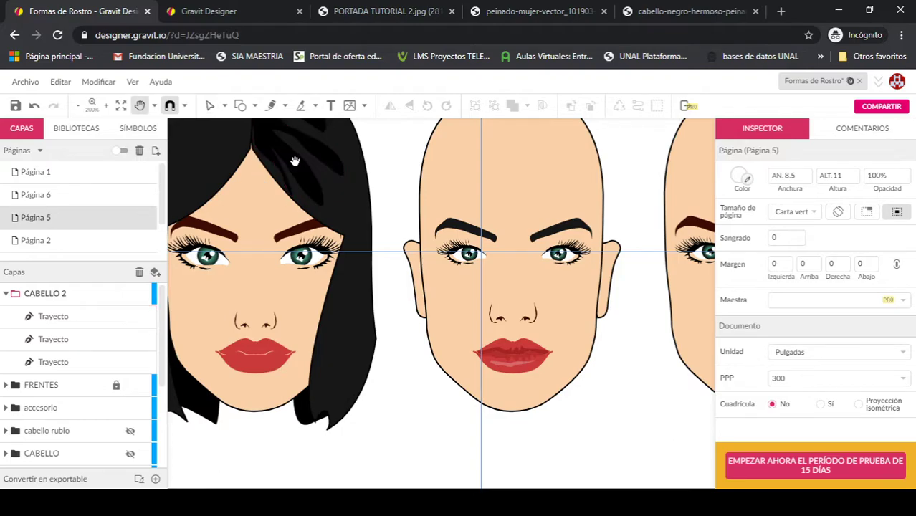
drag(327, 153, 323, 261)
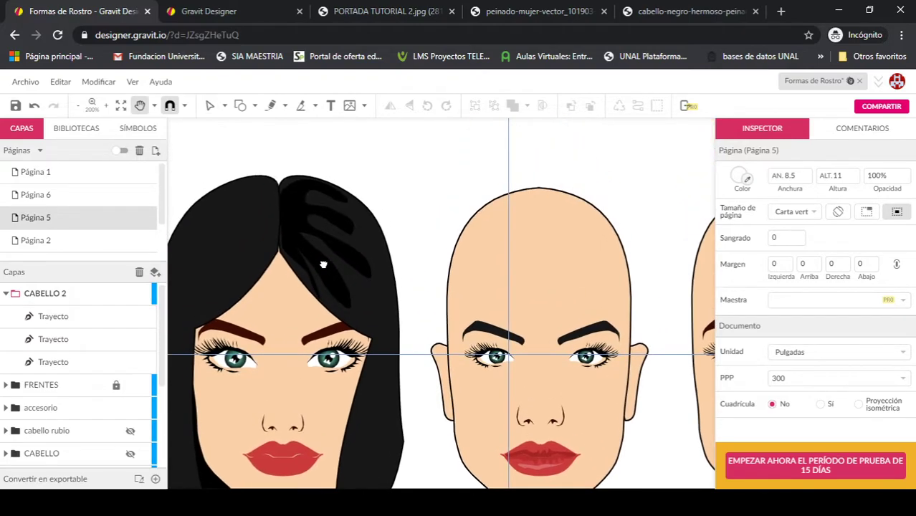
click(352, 238)
click(351, 234)
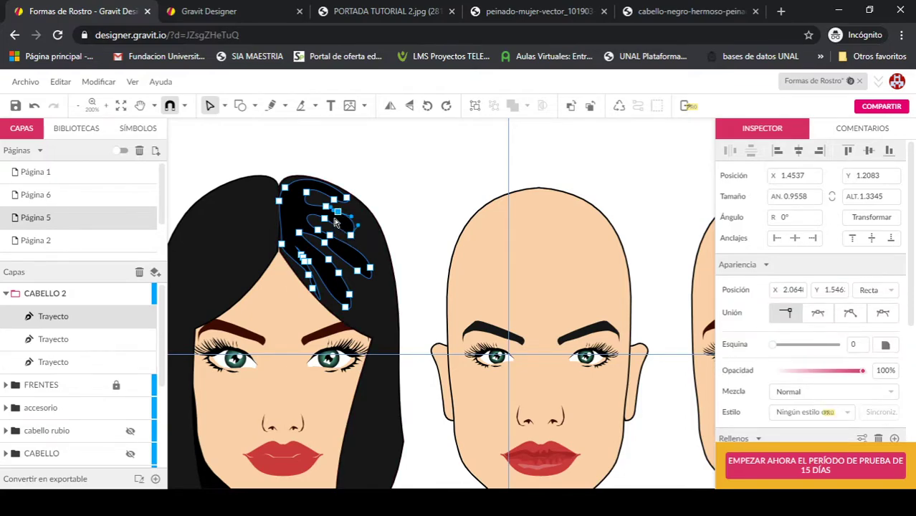
click(350, 220)
click(346, 199)
click(347, 204)
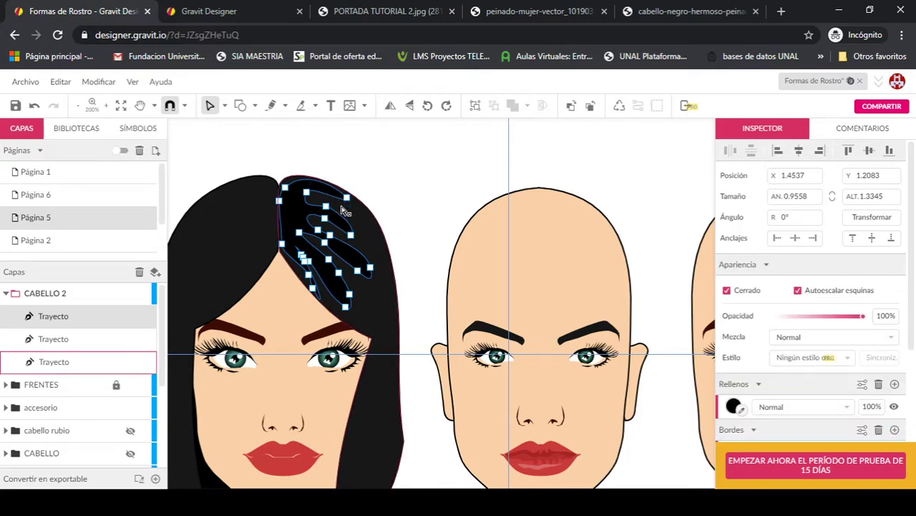
click(346, 198)
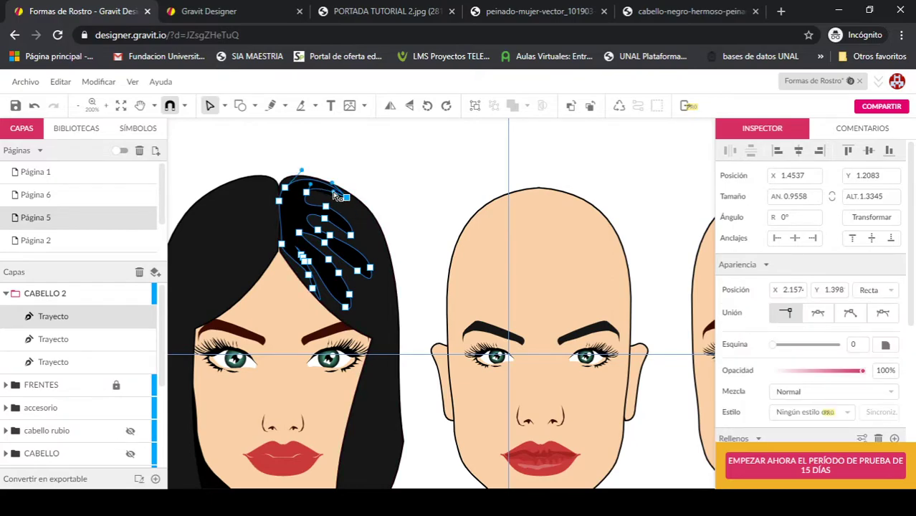
Step: Remove the surplus nodes beside the middle and lower strand tips of the right-hand shadow to sharpen them
click(350, 235)
click(357, 271)
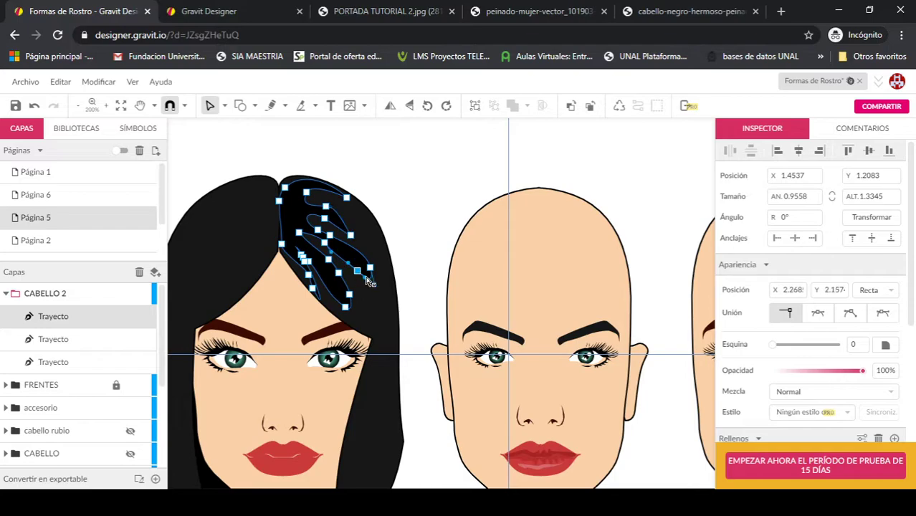
mouse_move(361, 275)
mouse_down()
mouse_move(373, 272)
mouse_move(374, 281)
mouse_up()
click(350, 295)
drag(350, 295, 345, 307)
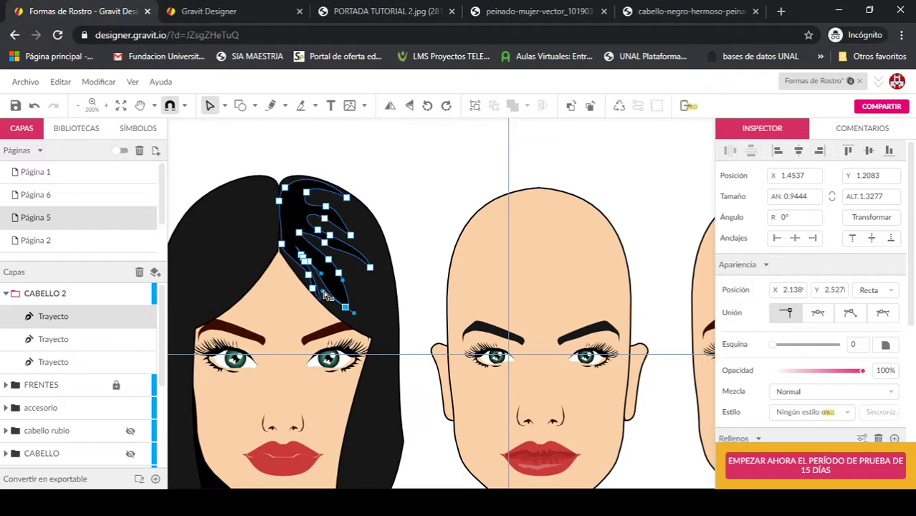
Step: Stretch the three lower strand tips of the right-hand shadow down along the lock towards the eyebrow
drag(345, 307, 378, 331)
click(370, 268)
drag(372, 269, 371, 291)
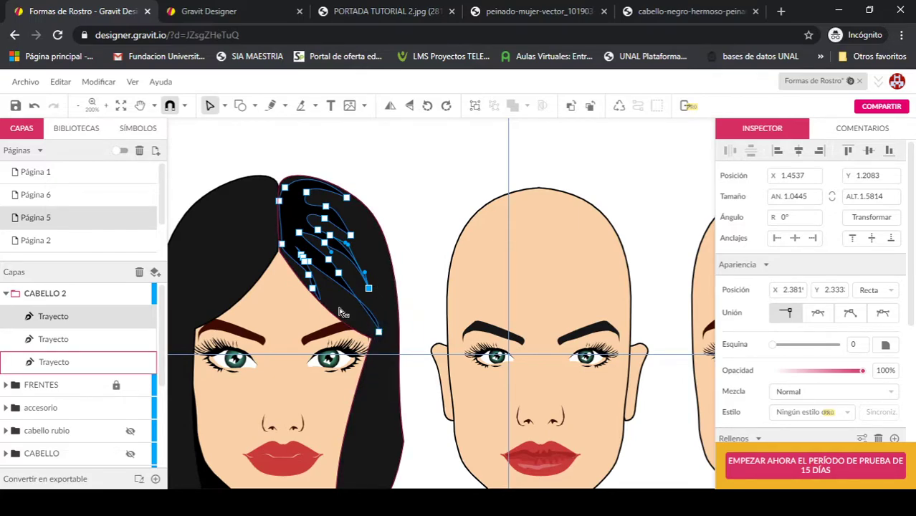
drag(316, 296, 335, 310)
Step: Reshape the upper gap of the right-hand shadow by pulling its node towards the parting and adding a node on the strand edge
drag(328, 210, 314, 202)
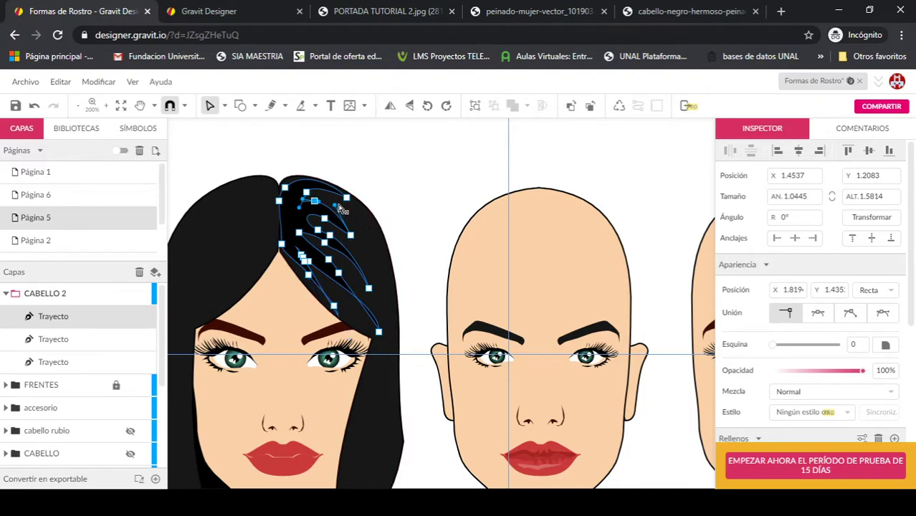
click(339, 210)
click(335, 213)
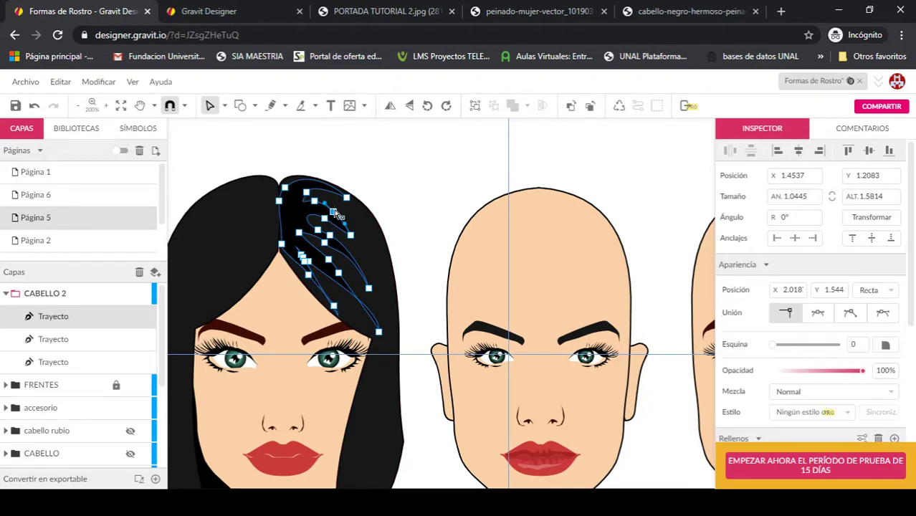
click(405, 195)
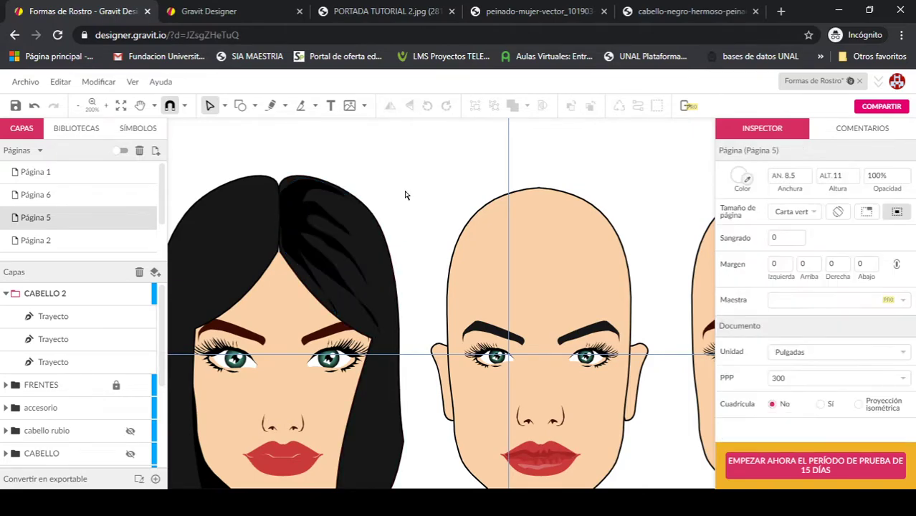
Step: Duplicate the strand shadow, flip the copy horizontally and place it on the crown of the left-hand lock, against the parting
scroll(430, 292, down, 1)
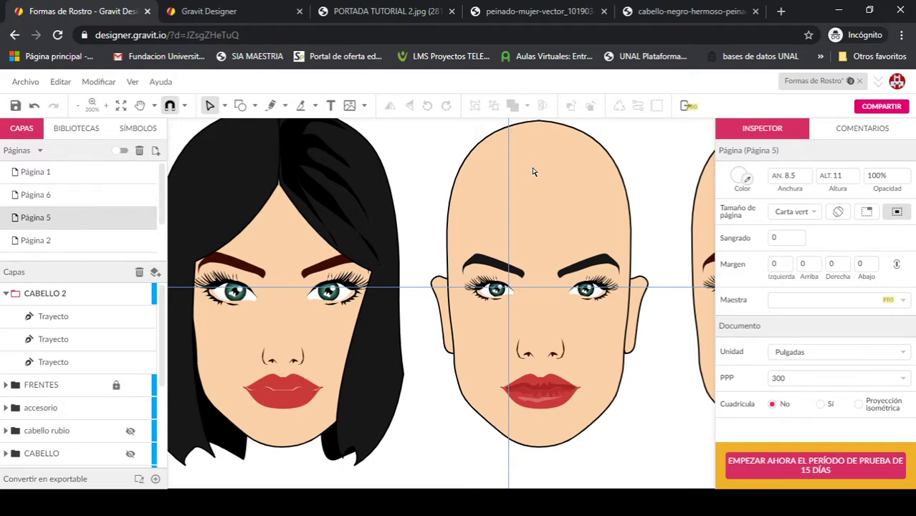
key(ctrl+minus)
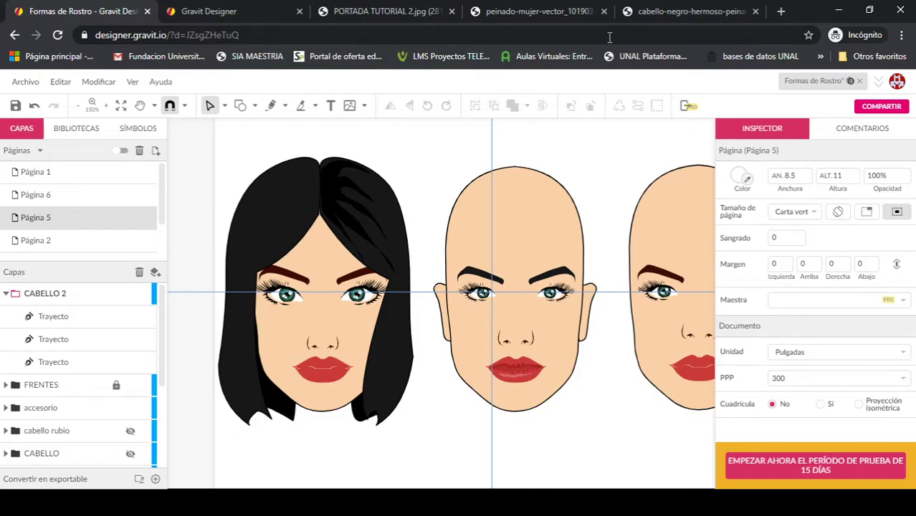
click(333, 201)
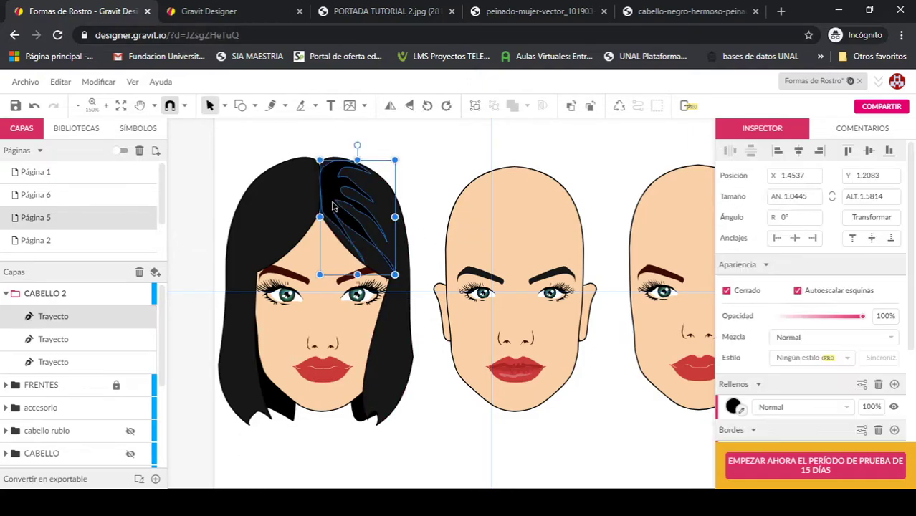
alt+drag(333, 203, 300, 203)
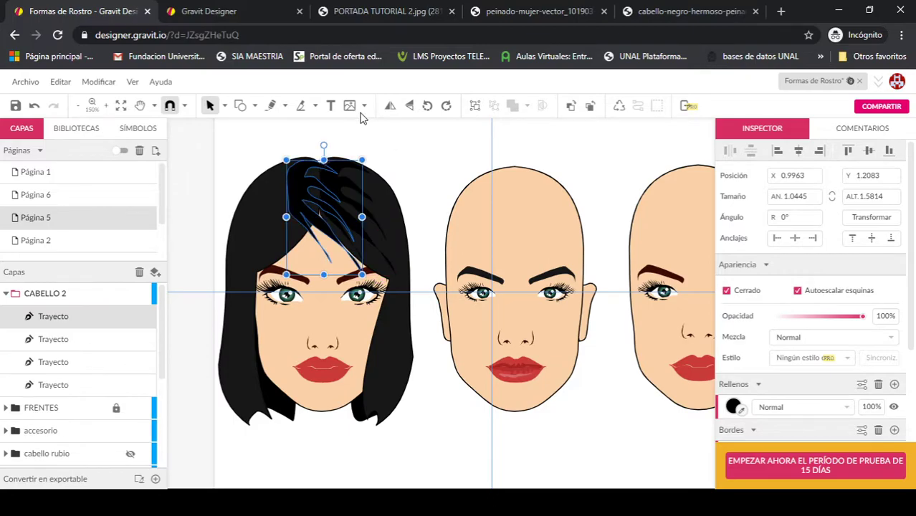
click(390, 107)
drag(356, 200, 313, 193)
key(Escape)
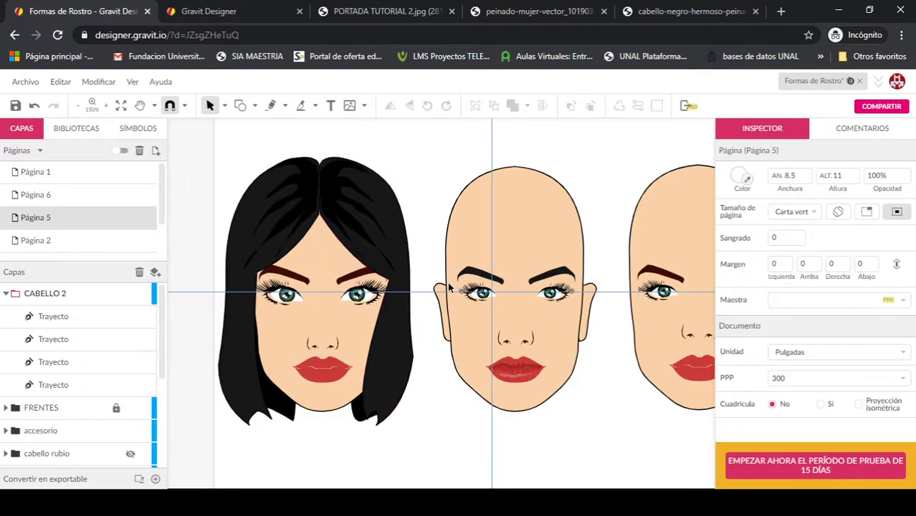
Step: Vary the left-hand shadow's nodes by shortening its upper strands, lengthening the lowest tip to the eyebrow and extending one gap to the parting
double_click(302, 210)
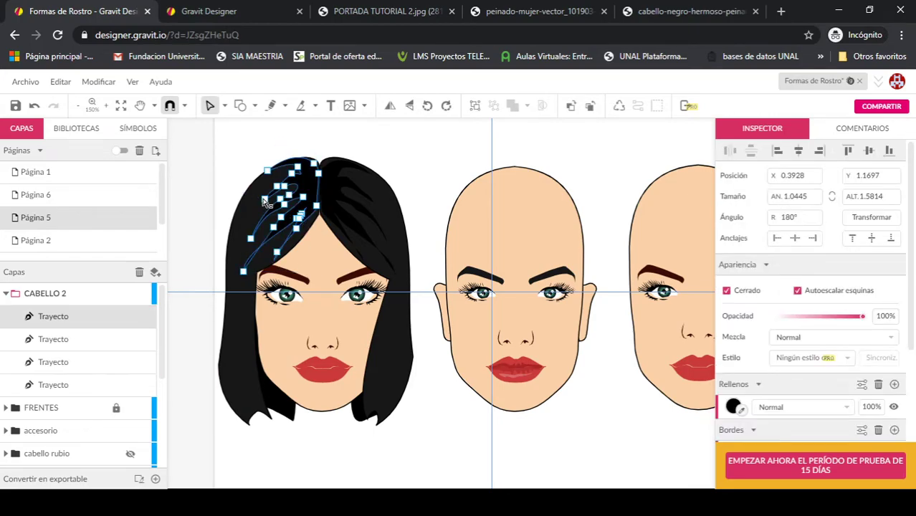
click(266, 199)
click(268, 186)
drag(250, 238, 259, 221)
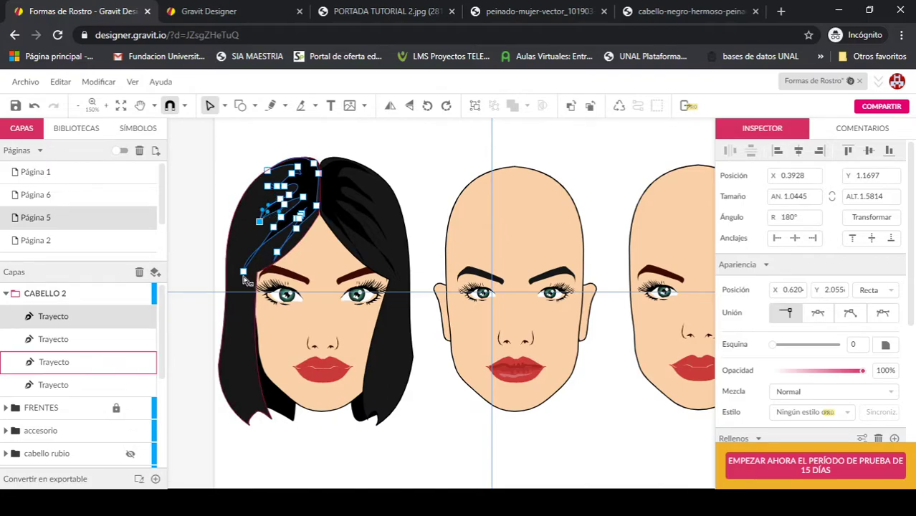
drag(277, 252, 255, 272)
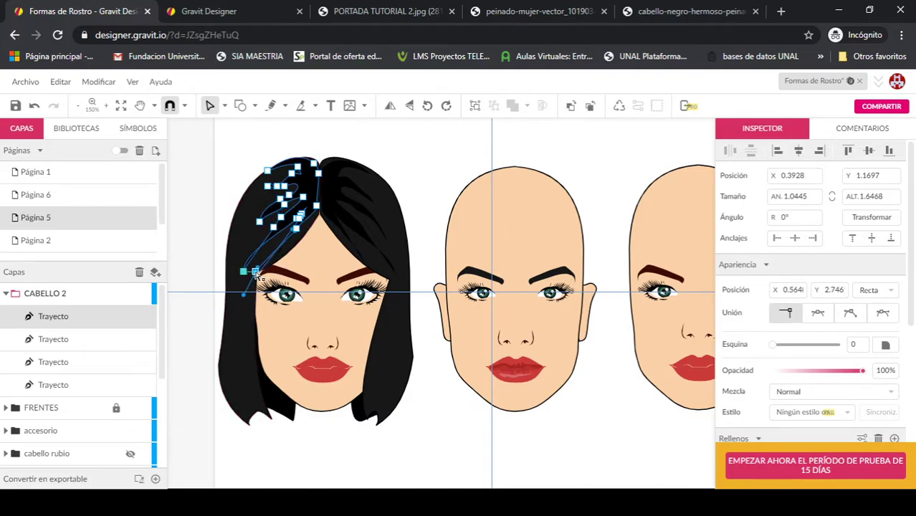
click(303, 196)
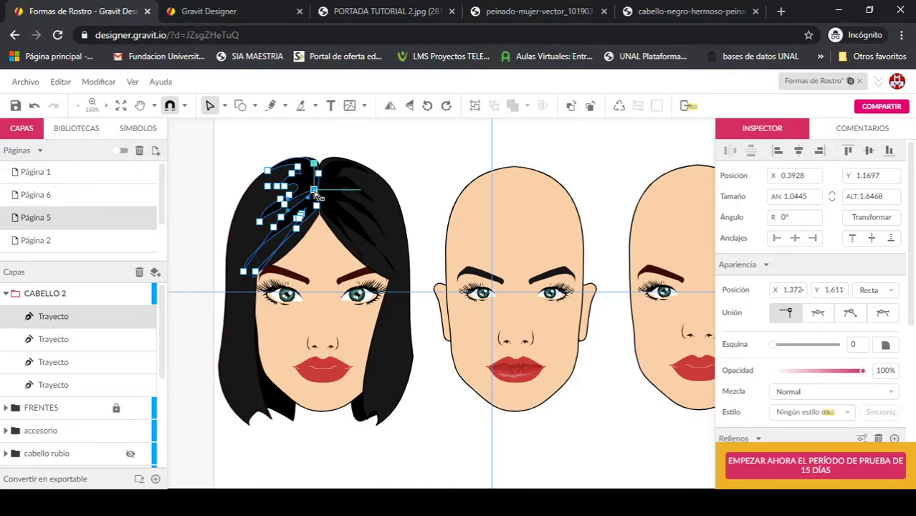
key(Escape)
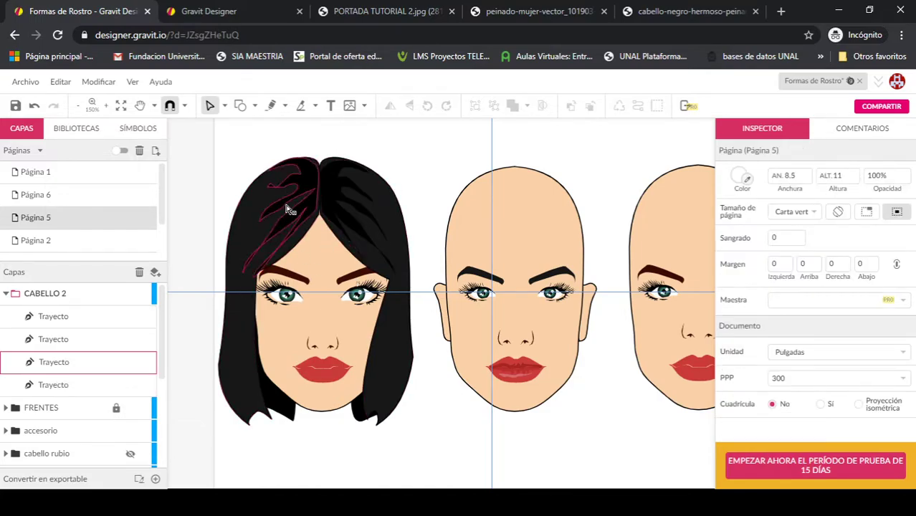
Step: Raise the long outer strand tip of the left-hand shadow, remove the surplus node above it and adjust the neighbouring inner node
double_click(244, 282)
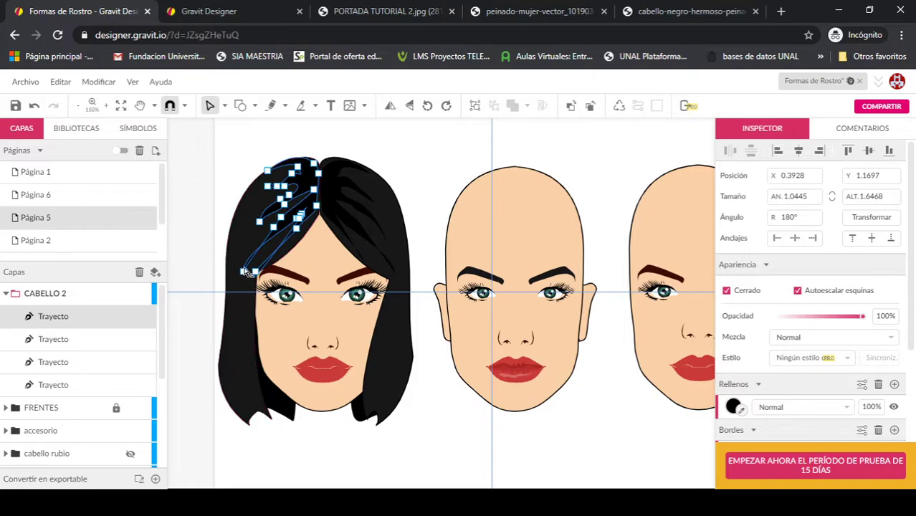
drag(243, 272, 242, 241)
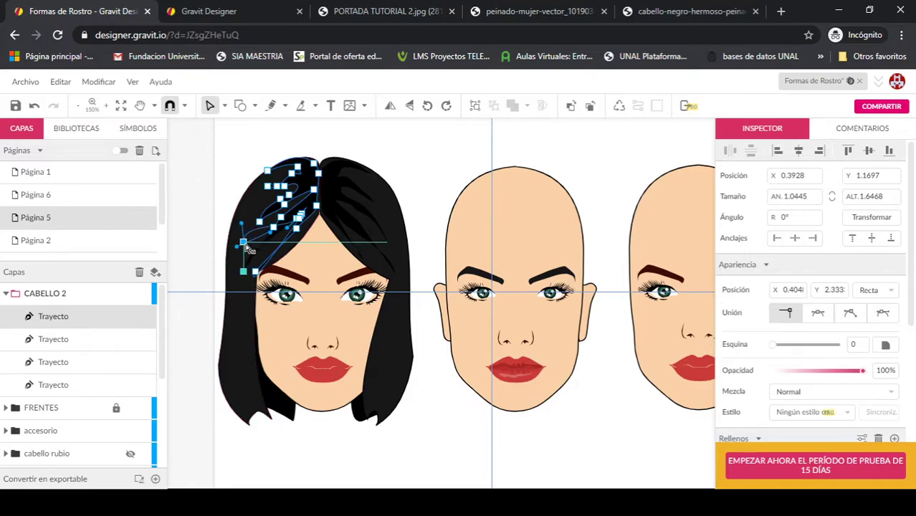
click(281, 217)
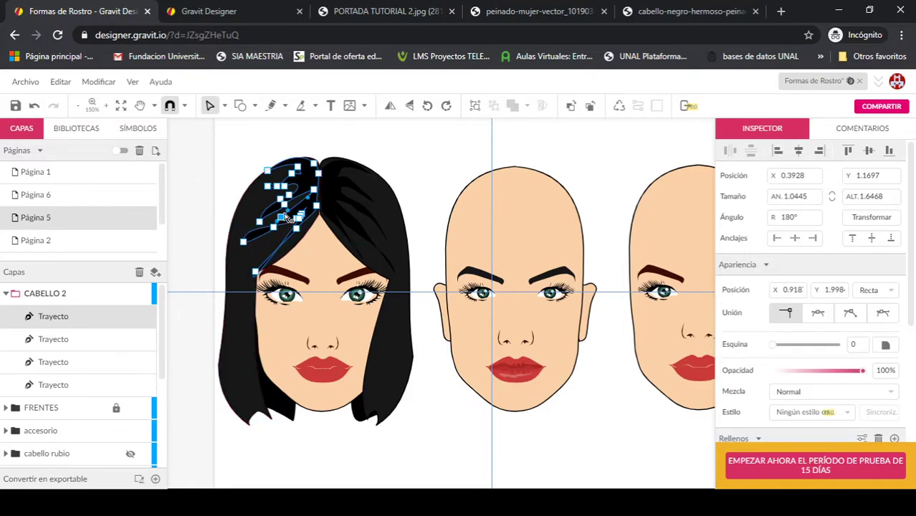
click(322, 185)
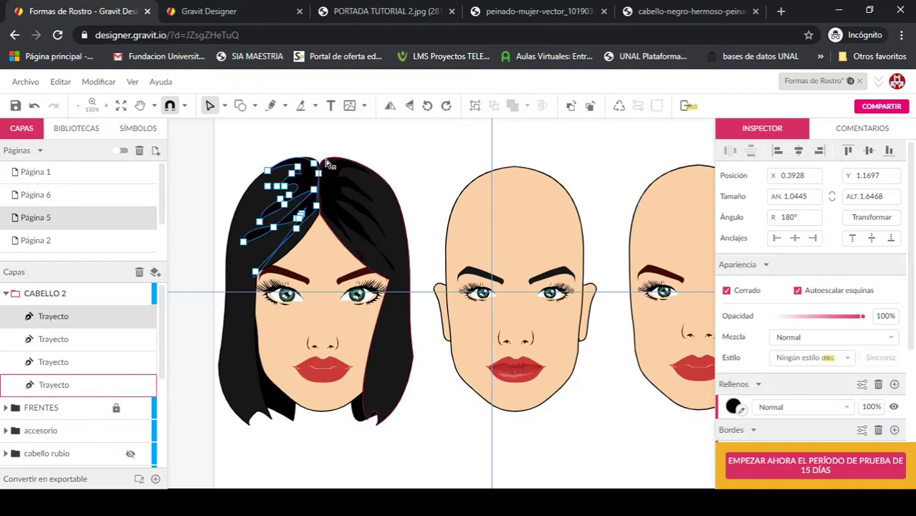
drag(277, 231, 266, 221)
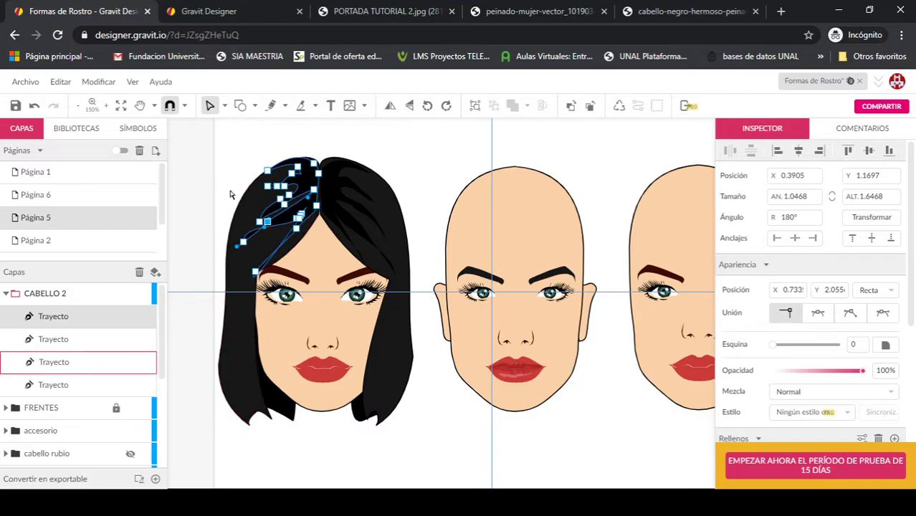
click(308, 176)
click(384, 161)
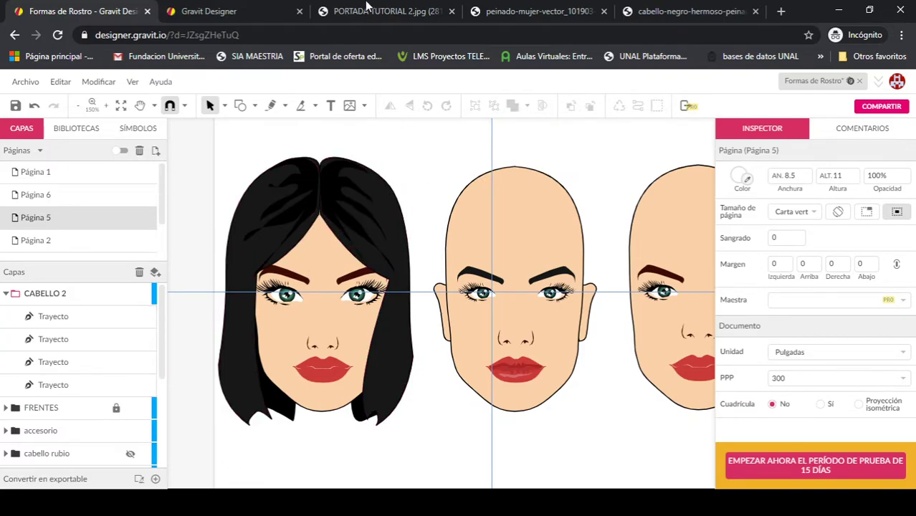
Step: Draw a closed freehand strand shadow about 0.57 × 2.14 in down the right-hand lock, from eyebrow level to the tip, and fill it black (#000000)
key(p)
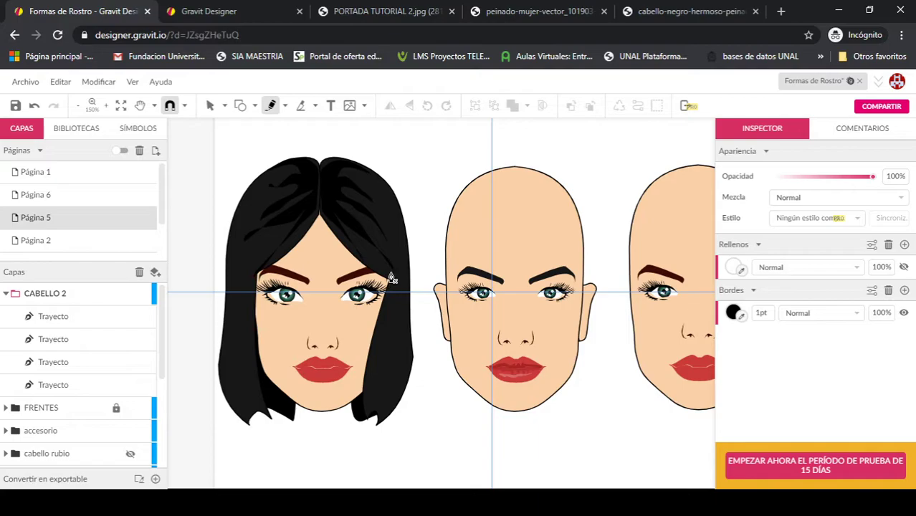
click(391, 278)
click(364, 428)
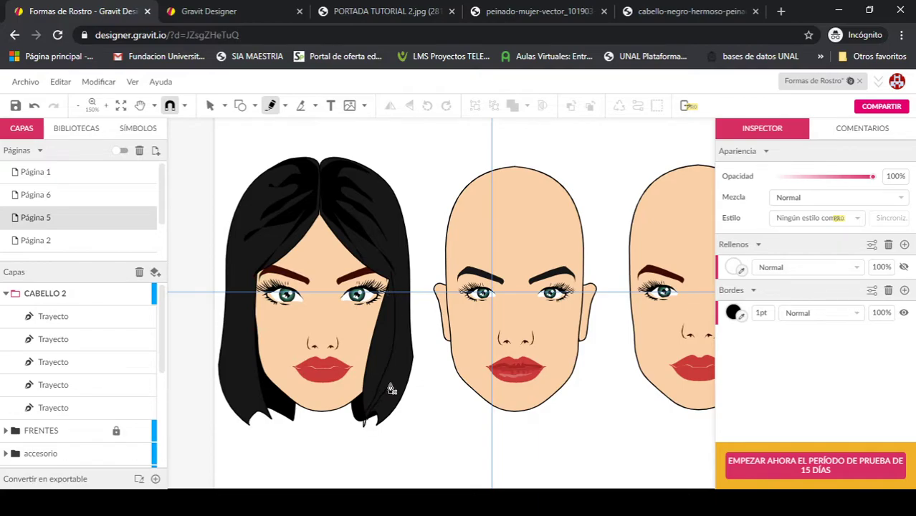
click(393, 279)
click(389, 276)
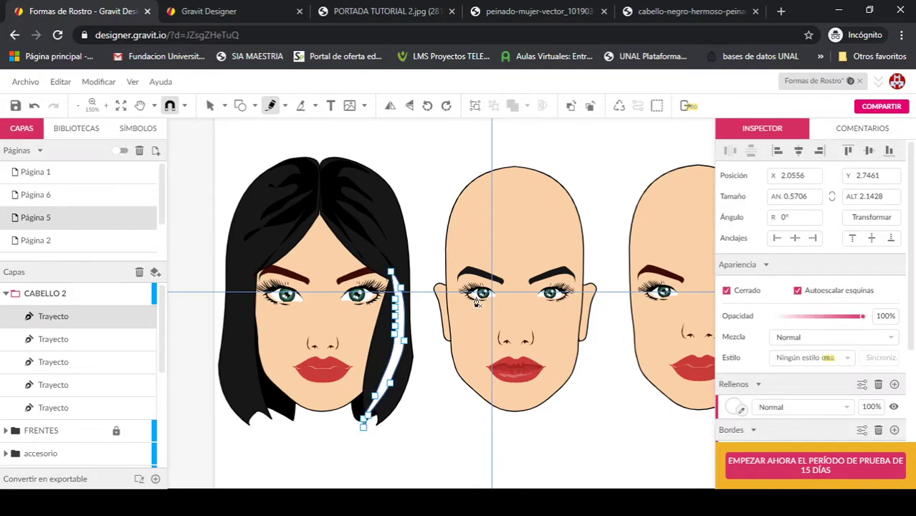
click(733, 408)
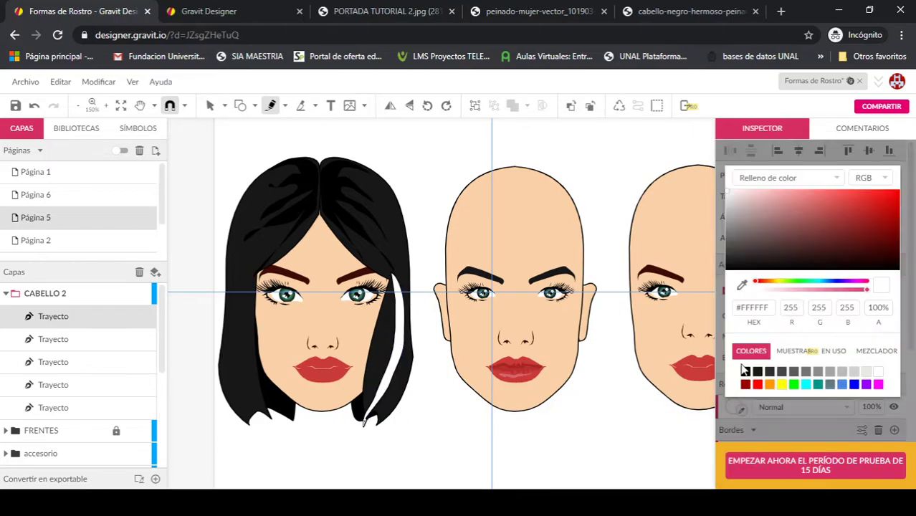
click(745, 372)
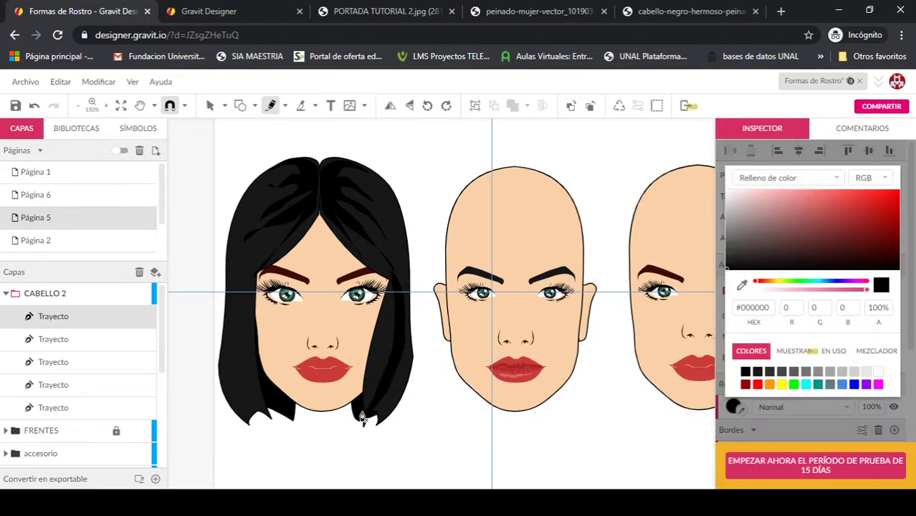
key(Escape)
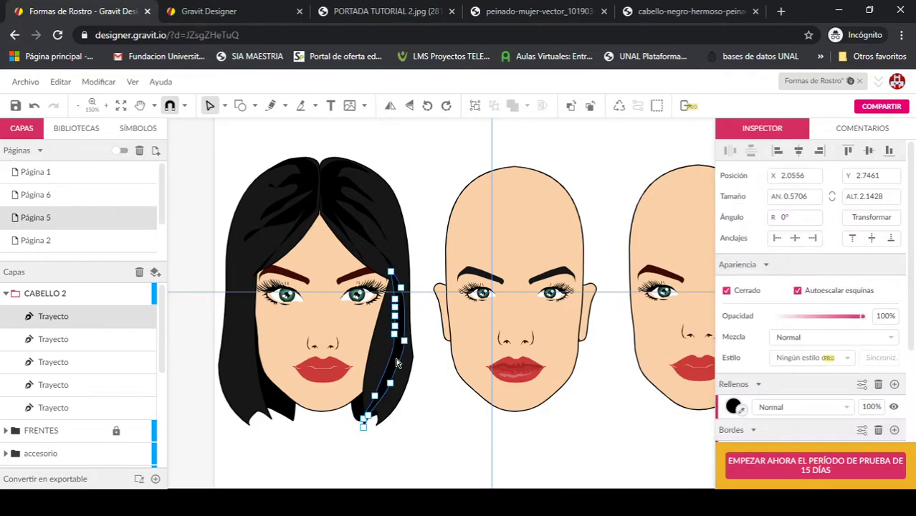
Step: Simplify the new right-hand strand shadow by removing surplus inner-edge nodes and moving the remaining upper inner node outwards
click(396, 319)
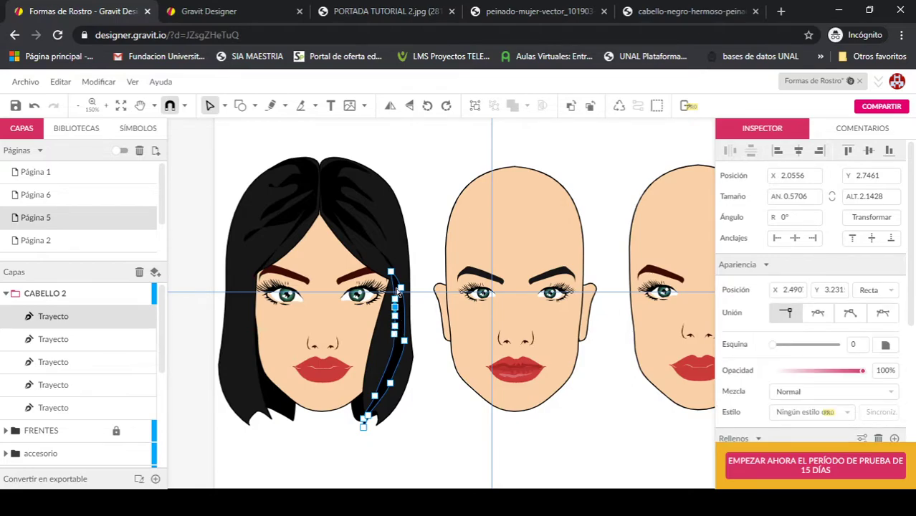
click(399, 290)
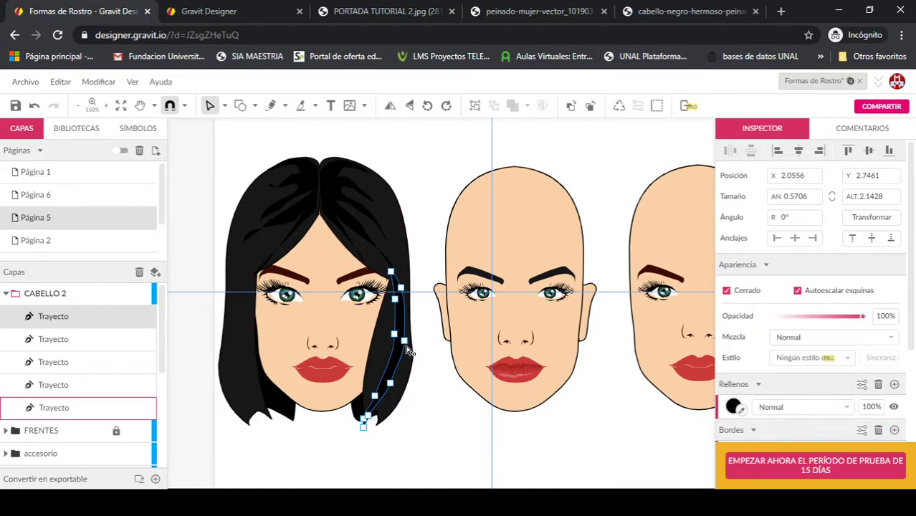
click(406, 342)
drag(405, 341, 400, 343)
key(ctrl+z)
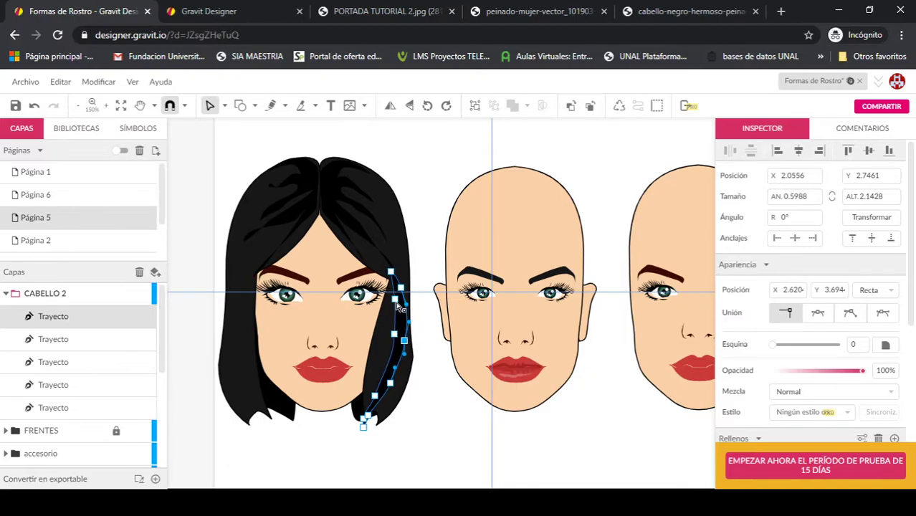
click(402, 337)
drag(394, 335, 402, 316)
click(420, 405)
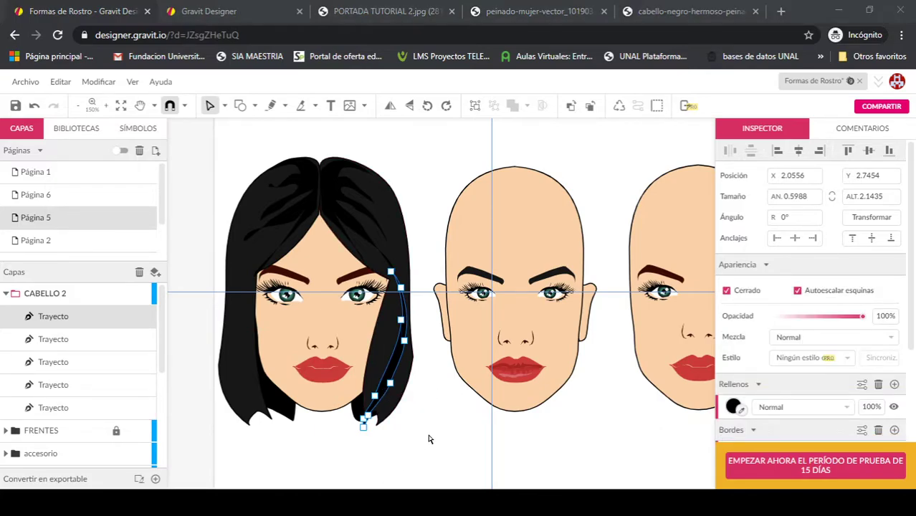
click(429, 439)
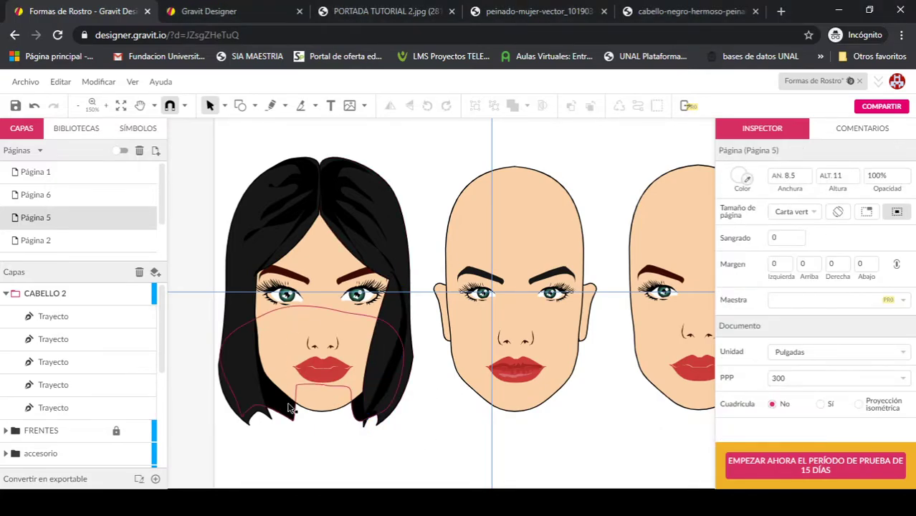
Step: Draw a closed wavy strand about 0.88 × 2.87 in down the left-hand lock, extending past its lower tip, and fill it black (#000000)
click(271, 105)
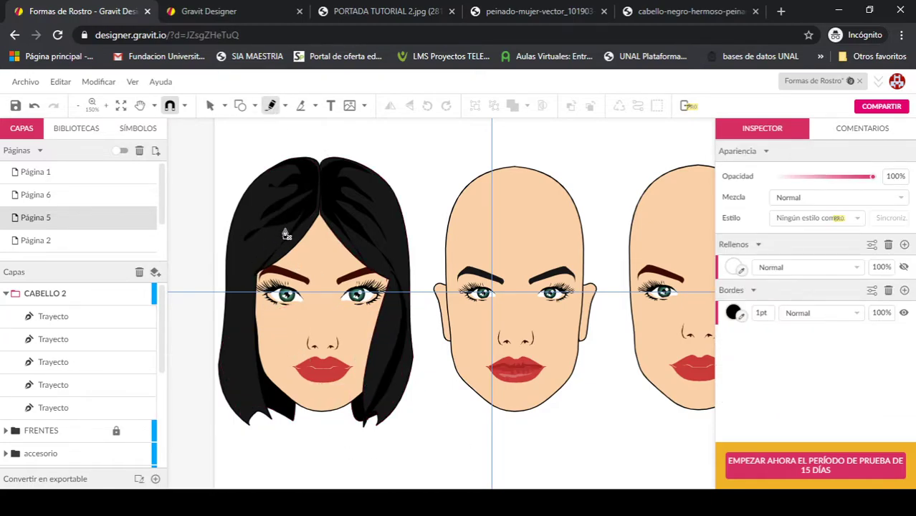
mouse_move(287, 235)
mouse_down()
mouse_move(251, 273)
mouse_move(232, 372)
mouse_move(229, 403)
mouse_move(242, 442)
mouse_move(223, 416)
mouse_move(220, 377)
mouse_move(236, 281)
mouse_move(251, 245)
mouse_move(287, 238)
mouse_up()
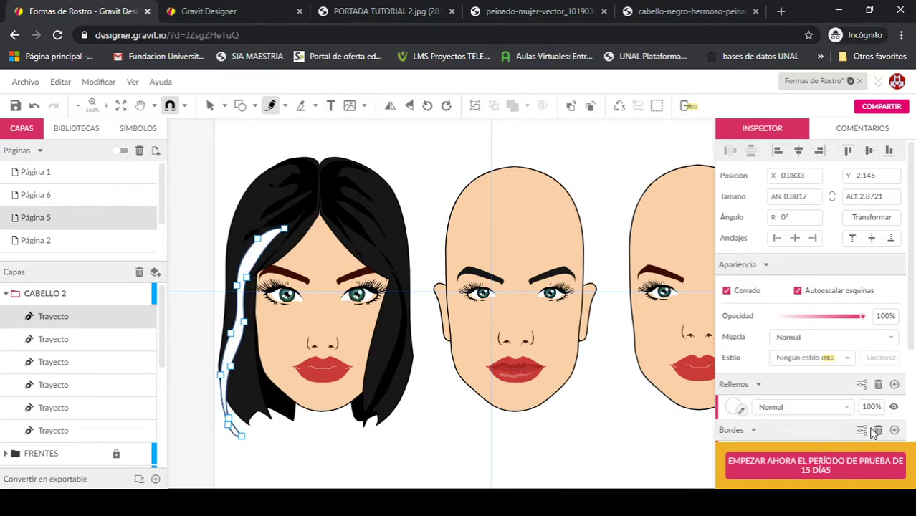
click(733, 407)
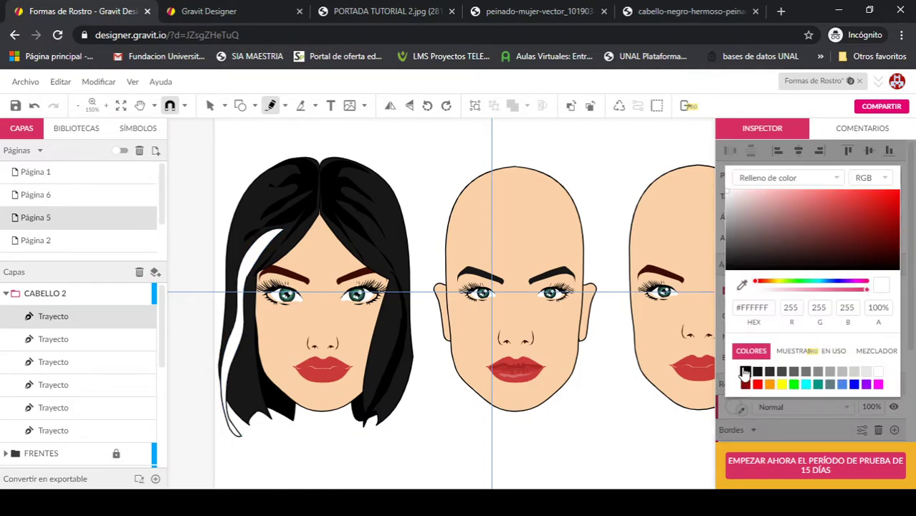
click(745, 371)
key(Escape)
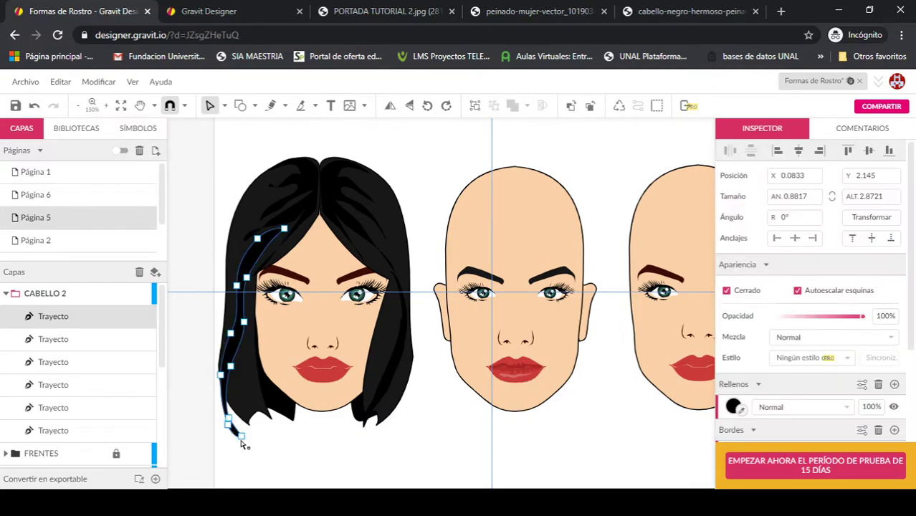
Step: Widen the lower end of the left-hand strand by moving its outer node away from the hair
drag(231, 428, 228, 424)
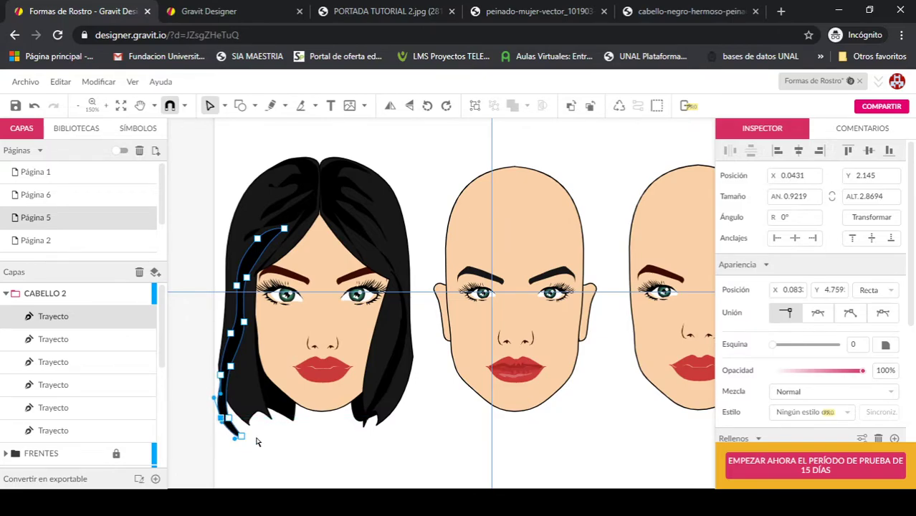
click(252, 443)
click(241, 445)
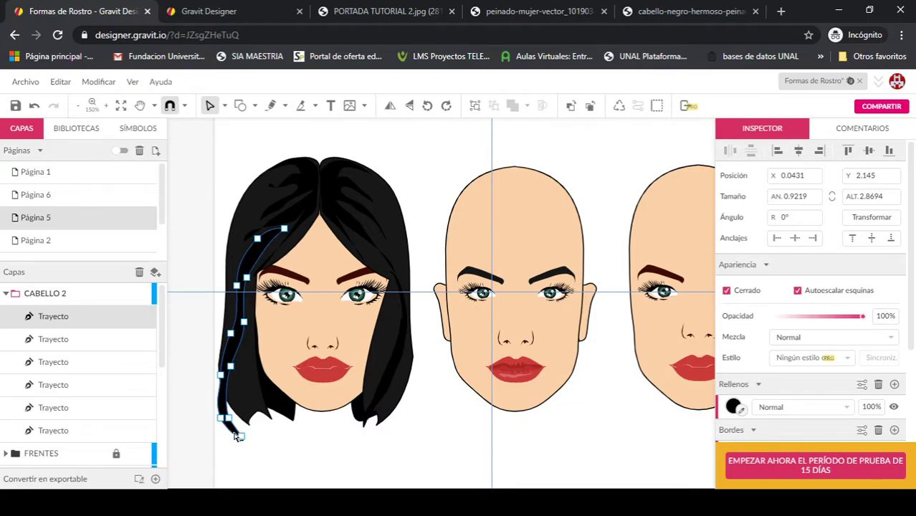
click(267, 441)
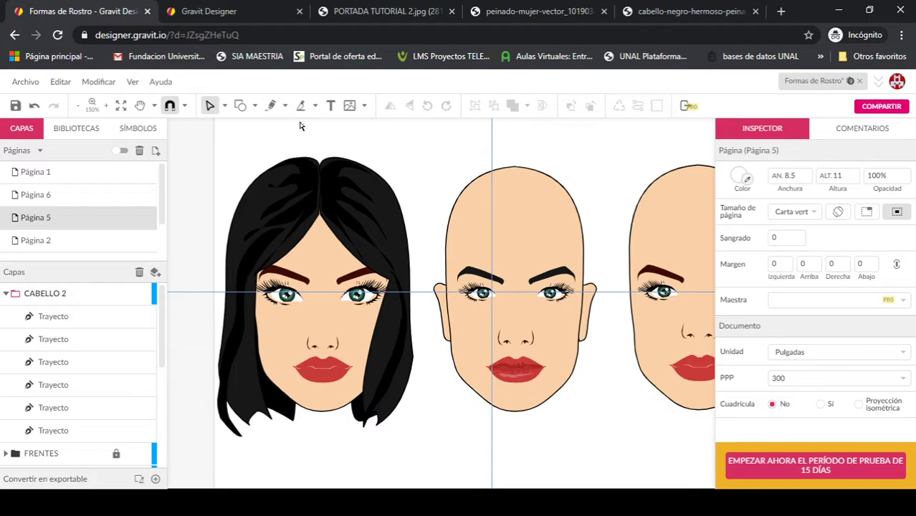
Step: Sketch a few quick overlapping test strokes in the blank space between the first two heads
click(271, 106)
mouse_move(432, 139)
mouse_down()
mouse_move(426, 198)
mouse_move(439, 164)
mouse_move(429, 197)
mouse_up()
drag(459, 124, 428, 202)
mouse_move(429, 137)
mouse_down()
mouse_move(418, 166)
mouse_move(427, 203)
mouse_move(440, 207)
mouse_up()
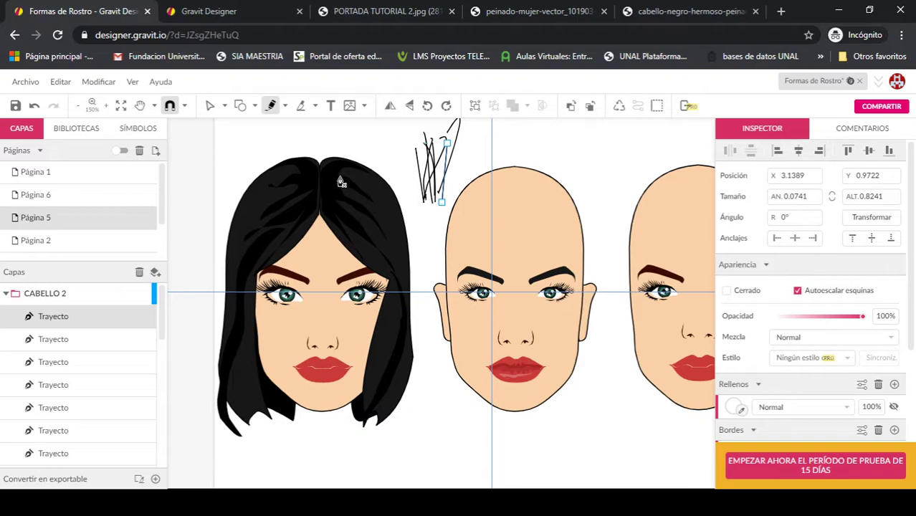
key(Escape)
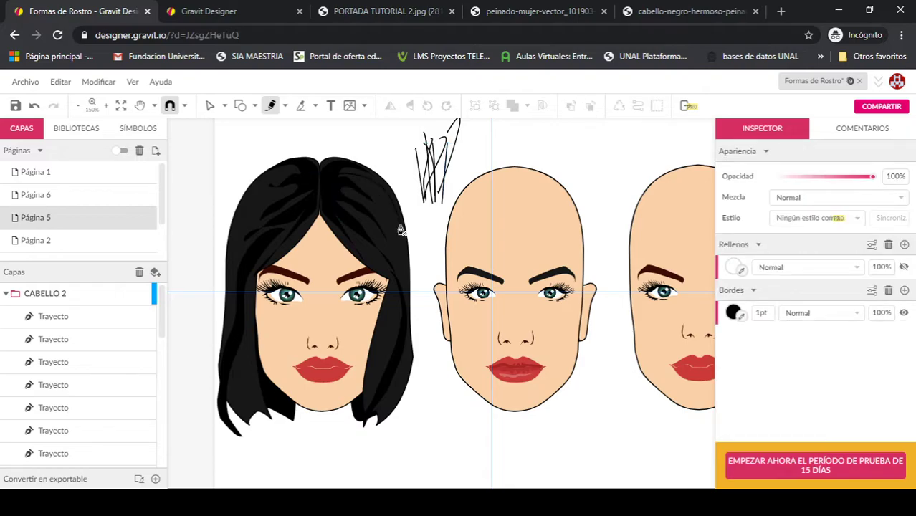
Step: Draw thin freehand hair lines on the right-hand lock, following its outer edge, the forehead edge and the strands down to the tips
click(407, 337)
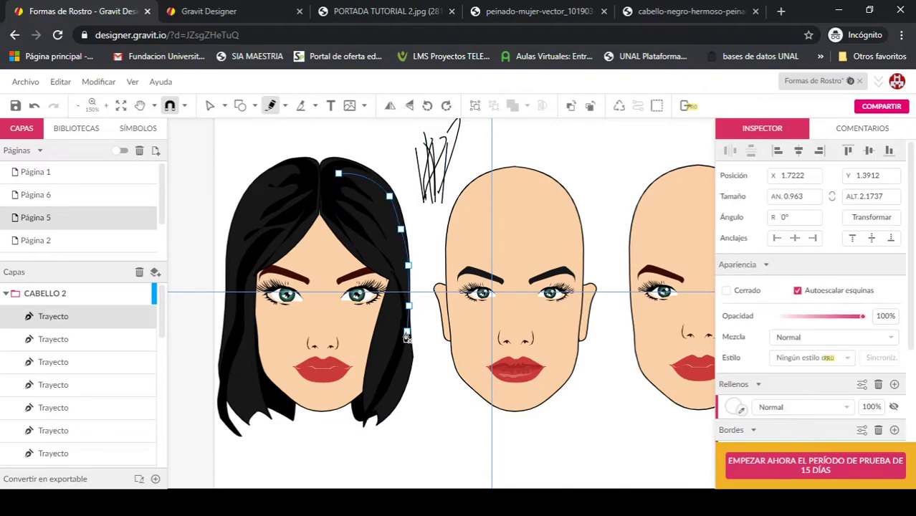
drag(342, 233, 403, 310)
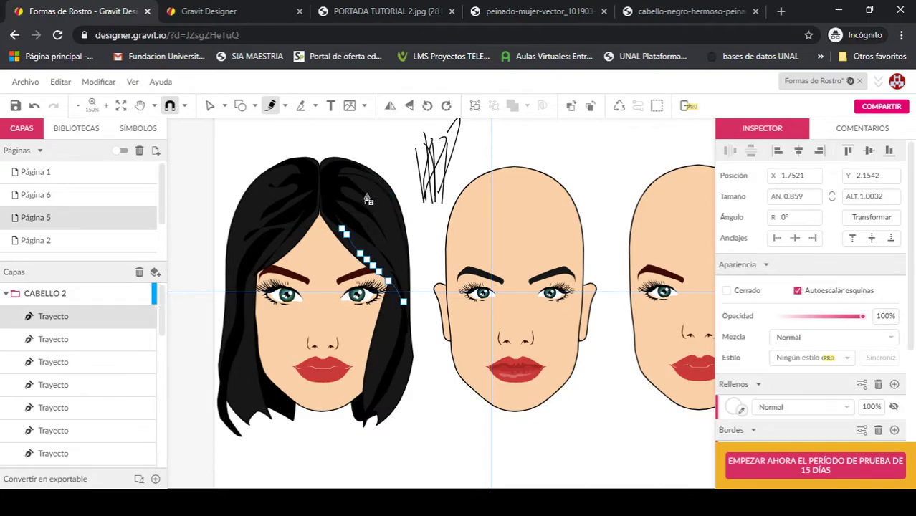
mouse_move(341, 194)
mouse_down()
mouse_move(372, 218)
mouse_move(402, 270)
mouse_move(409, 362)
mouse_move(387, 423)
mouse_up()
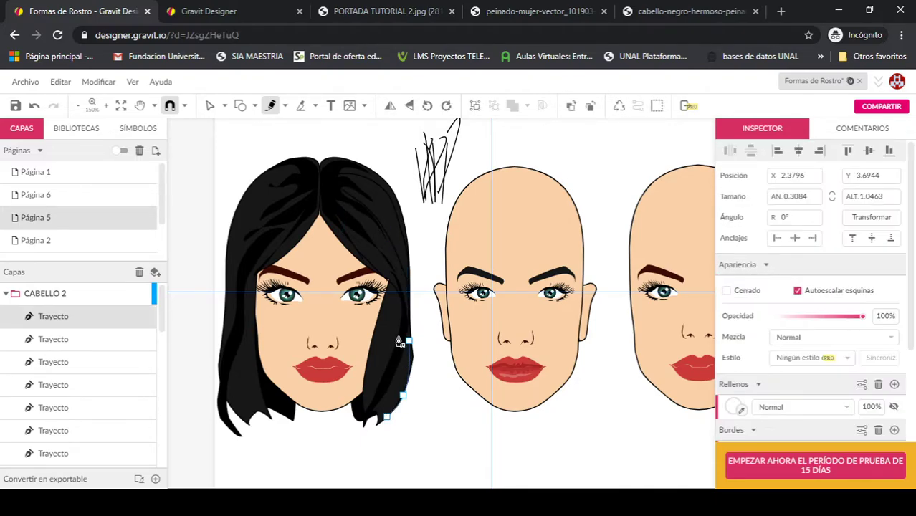
drag(394, 294, 375, 420)
Step: Draw thin freehand hair lines on the left-hand lock, curving from the parting to the outer edge and down to the lower tips
mouse_move(303, 194)
mouse_down()
mouse_move(246, 222)
mouse_move(226, 271)
mouse_up()
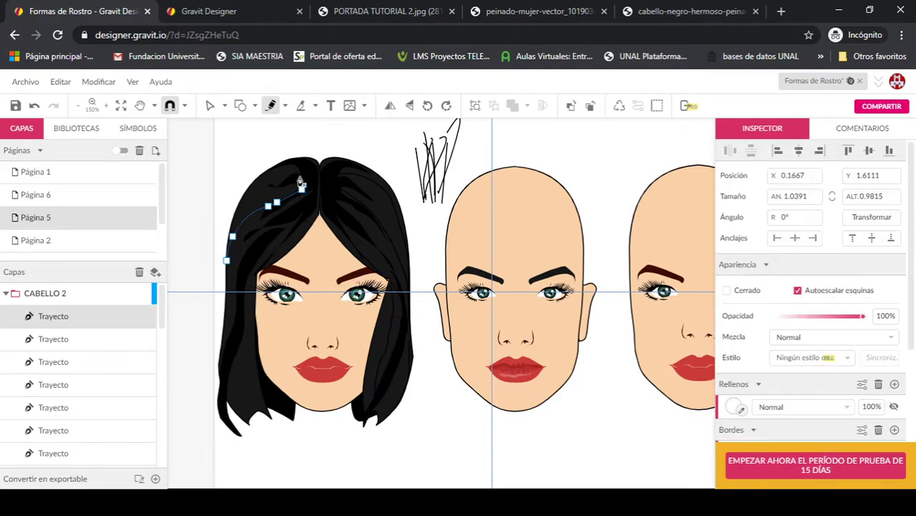
mouse_move(312, 181)
mouse_down()
mouse_move(259, 197)
mouse_move(237, 215)
mouse_up()
mouse_move(315, 212)
mouse_down()
mouse_move(232, 270)
mouse_move(228, 345)
mouse_up()
mouse_move(304, 224)
mouse_down()
mouse_move(249, 292)
mouse_move(246, 384)
mouse_move(270, 425)
mouse_up()
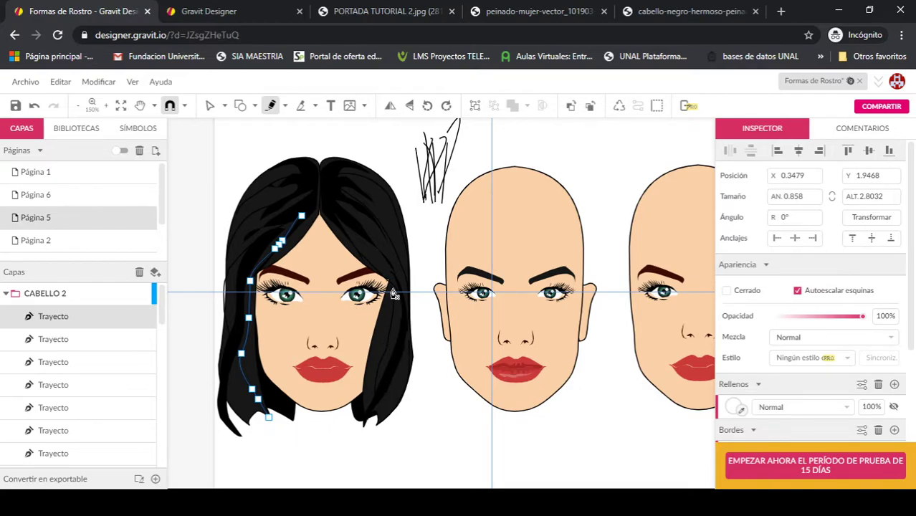
Step: Draw a hair line along the inner part of the right-hand lock, nudge it towards the face and raise its upper end node
mouse_move(387, 293)
mouse_down()
mouse_move(386, 357)
mouse_move(367, 410)
mouse_up()
key(v)
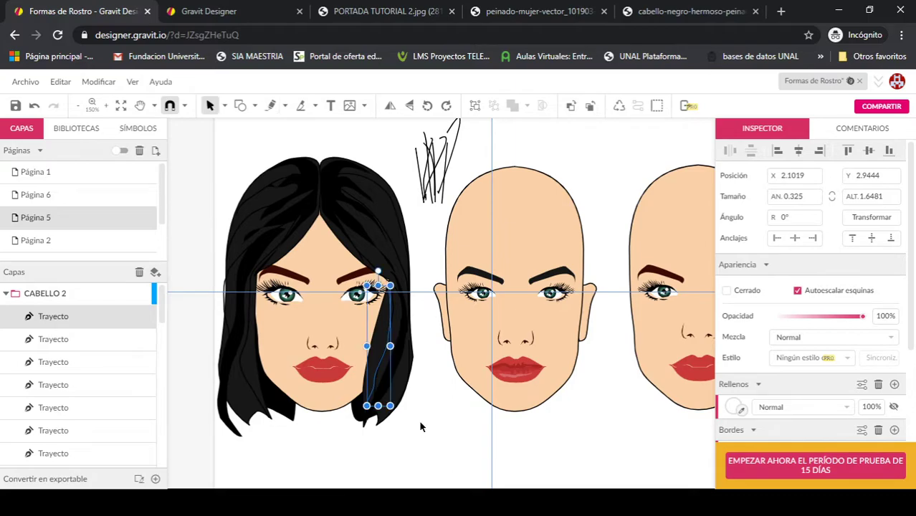
key(Left)
key(Left)
key(Left)
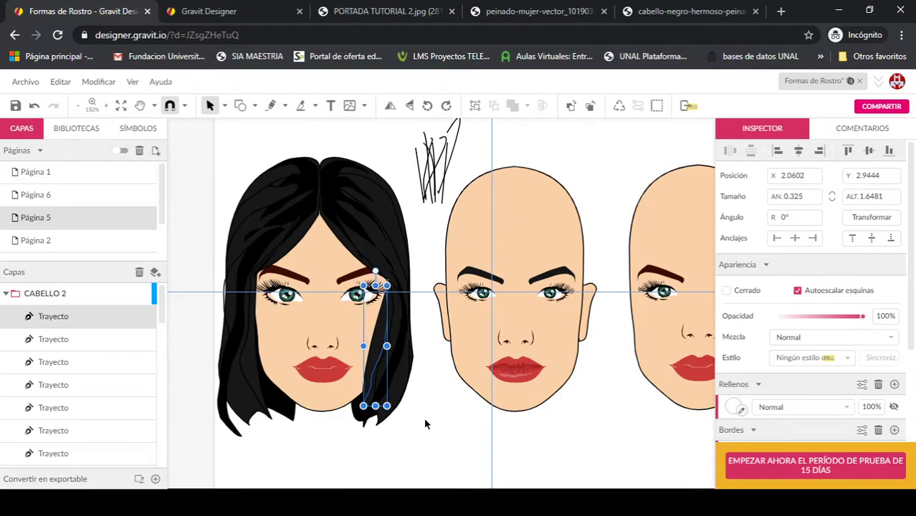
double_click(386, 321)
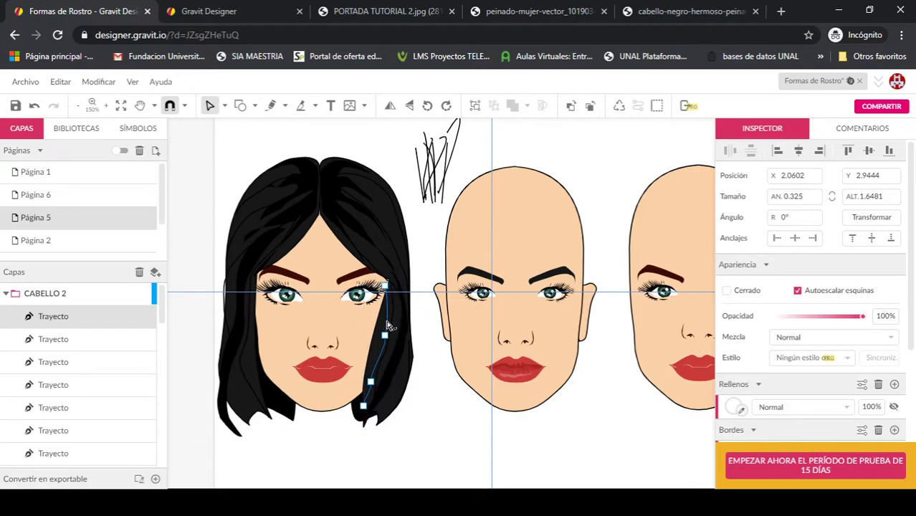
drag(387, 287, 388, 281)
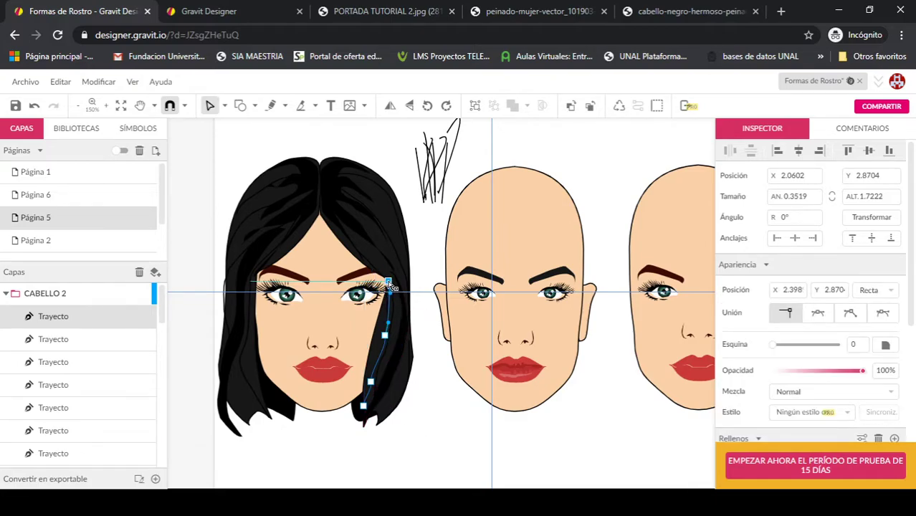
click(436, 395)
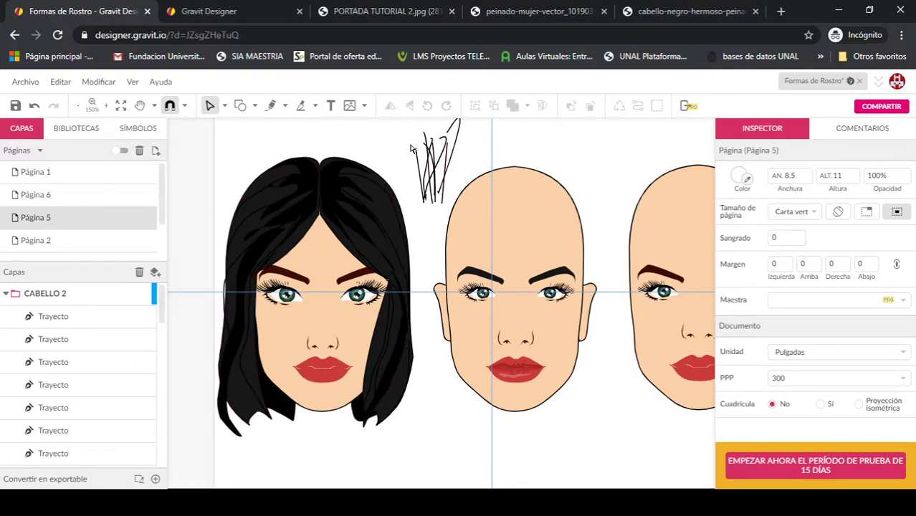
Step: Delete the test strokes between the first two heads
drag(402, 126, 471, 204)
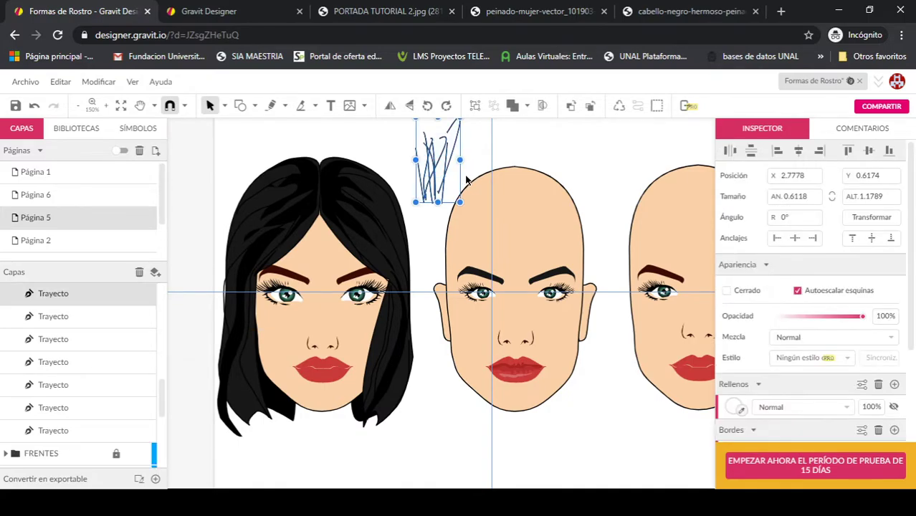
key(Delete)
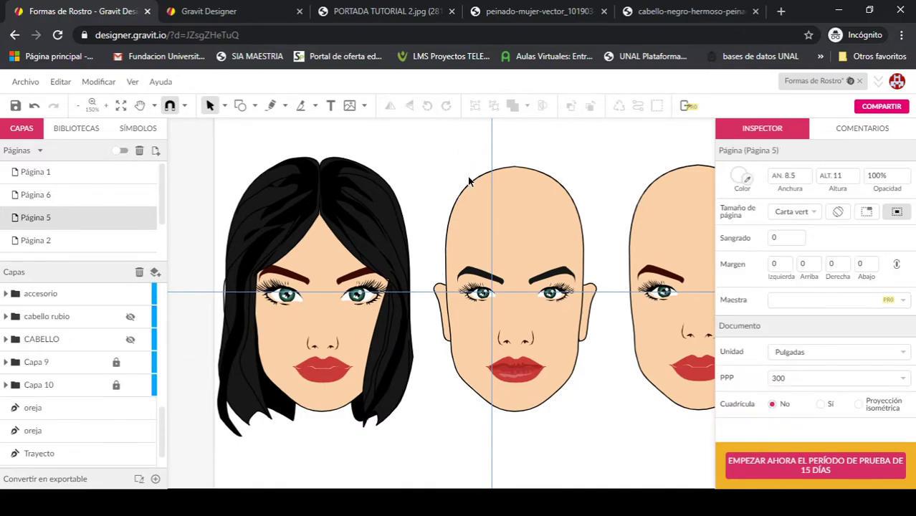
Step: Draw a thin freehand hair line about 2.07 in tall on the left-hand lock, between its lower tip and eyebrow level
click(271, 105)
click(250, 427)
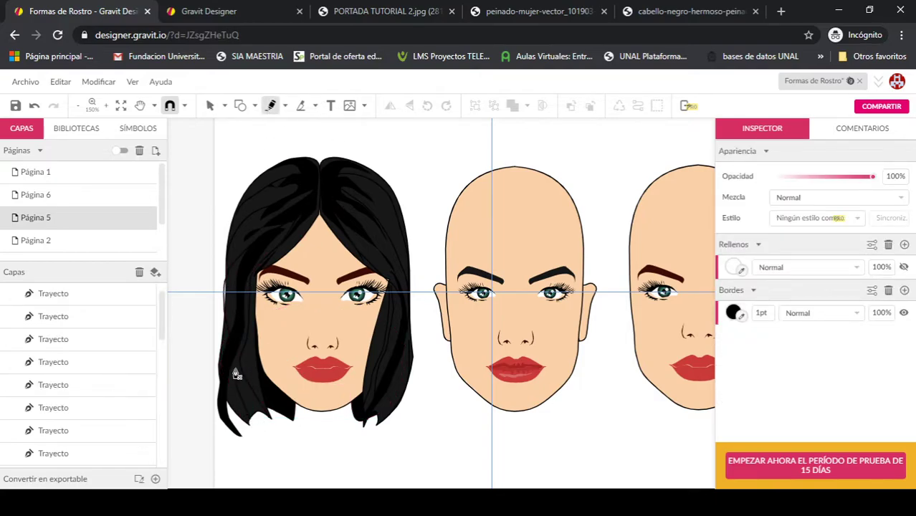
click(248, 271)
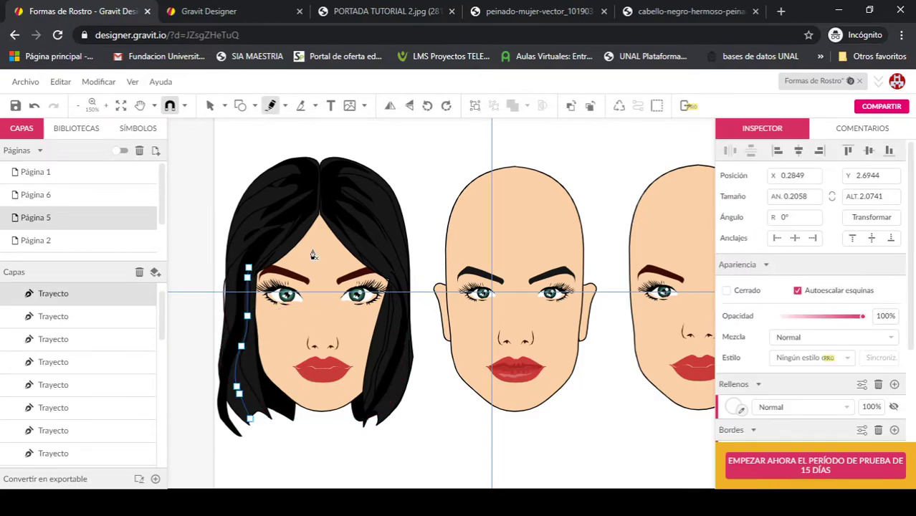
key(Escape)
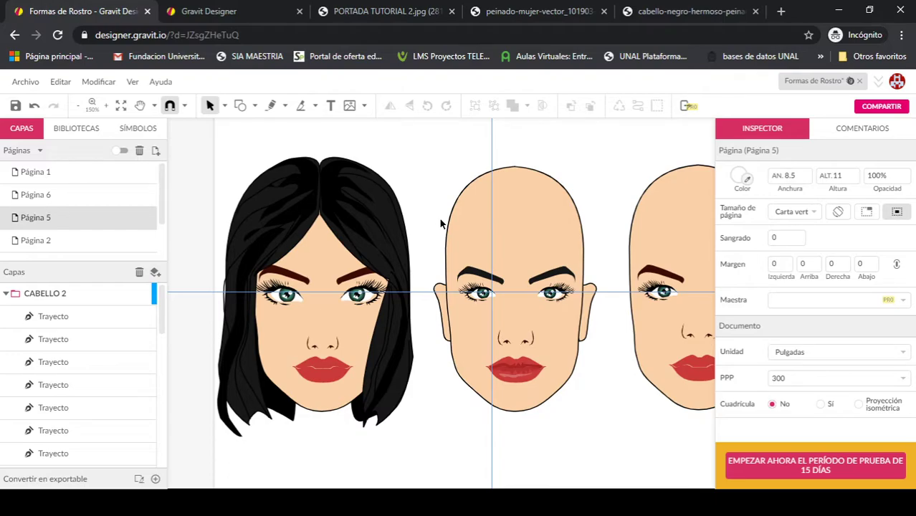
Step: Draw a white branching freehand highlight about 0.61 by 0.71 in on the upper part of the right-hand hair
click(272, 107)
click(285, 108)
click(324, 170)
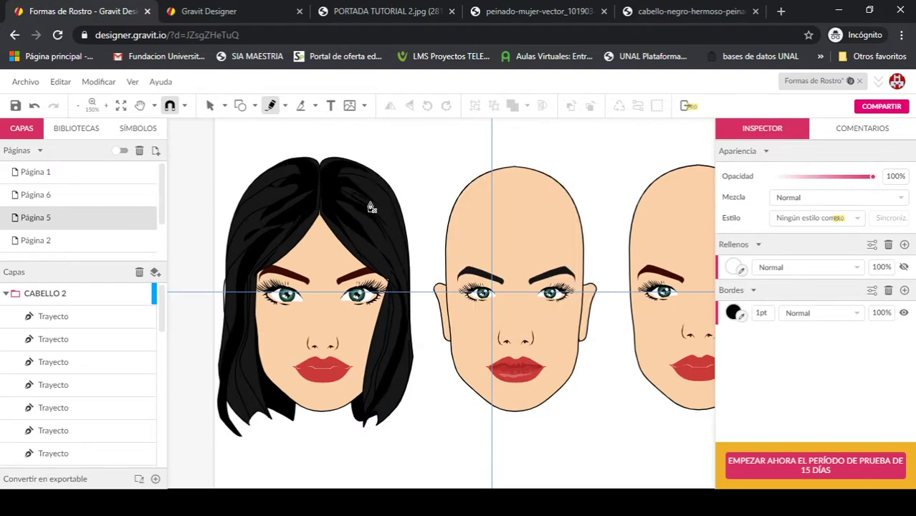
drag(352, 174, 388, 225)
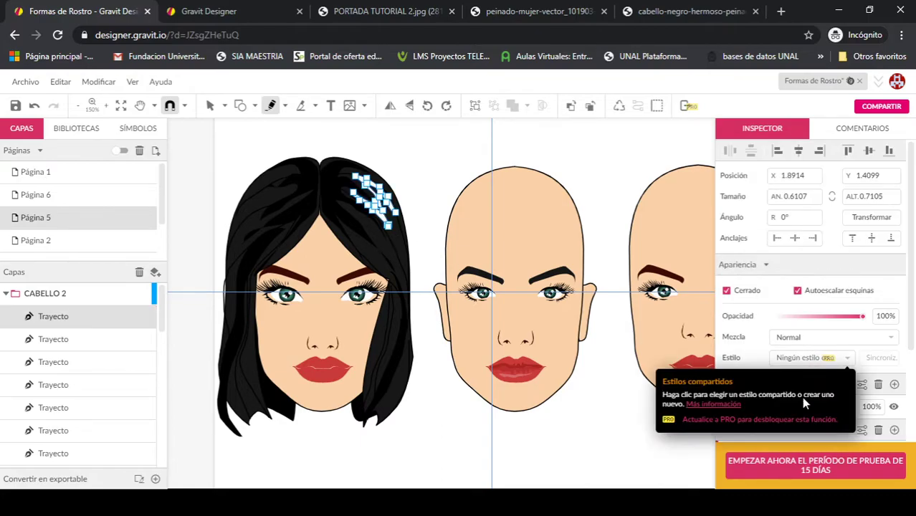
Step: Set the upper highlight's border to 0 pt and its opacity to 14%
scroll(798, 381, down, 4)
click(763, 324)
text(0)
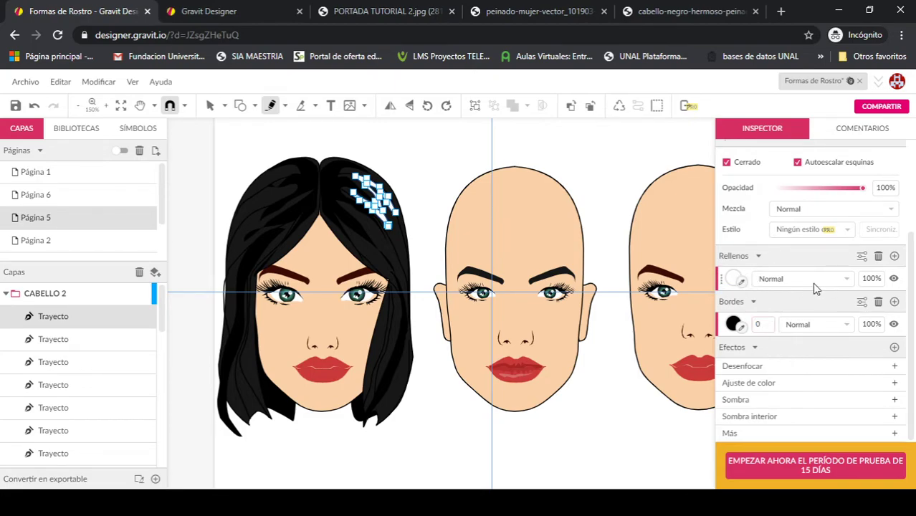
key(Return)
drag(864, 190, 784, 201)
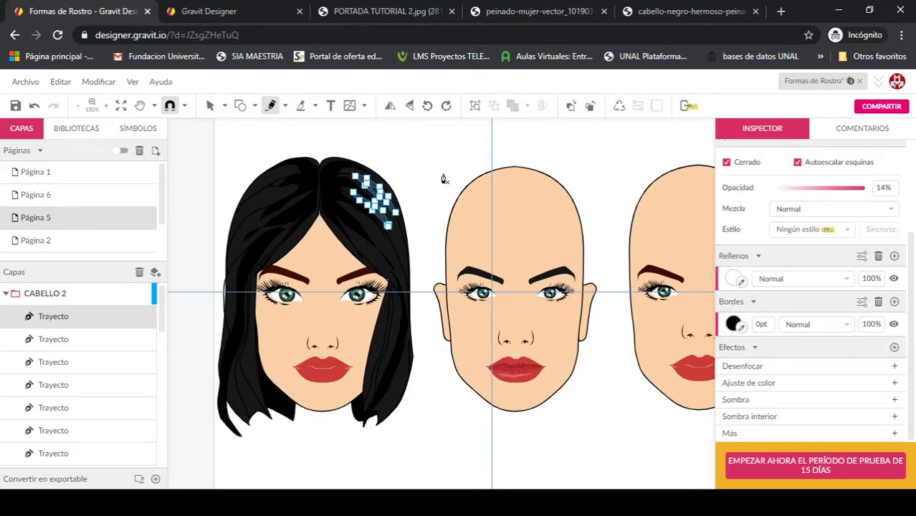
key(Escape)
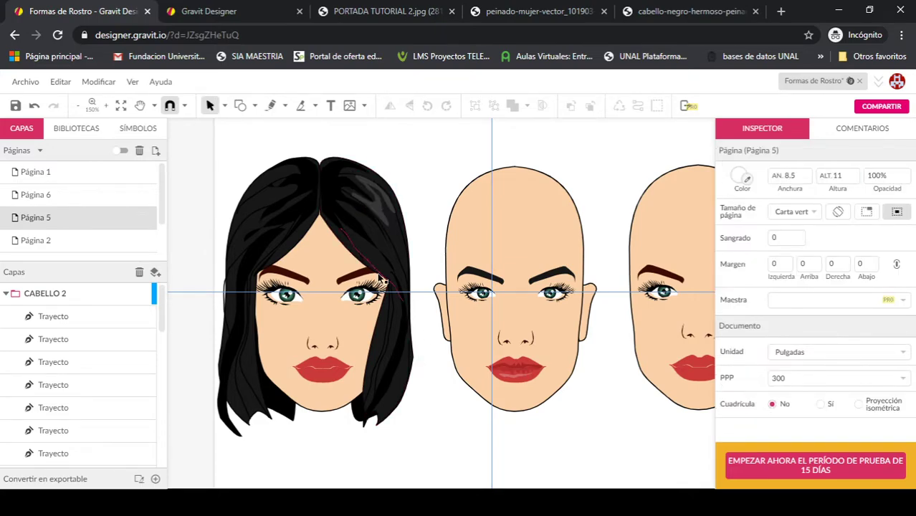
Step: Draw a second white freehand highlight about 0.76 by 0.81 in above the right-hand eyebrow and lower its opacity to 49%
click(270, 105)
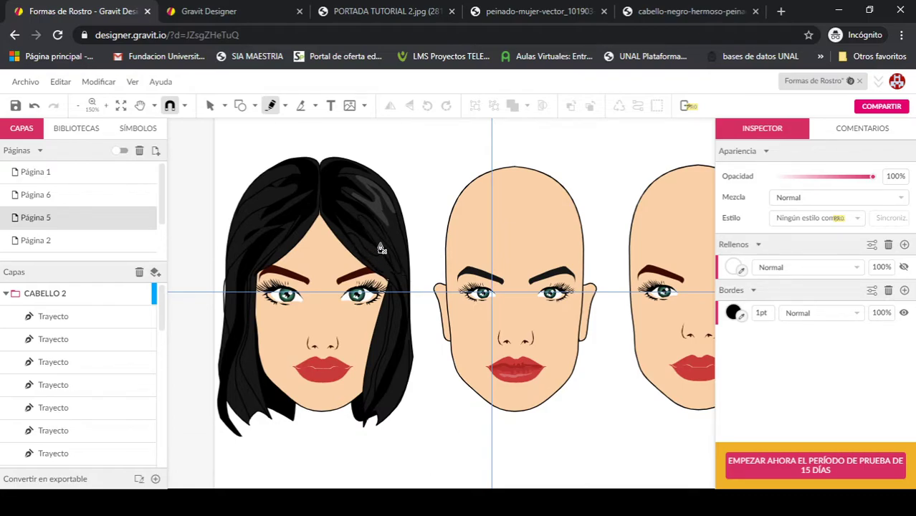
key(ctrl+v)
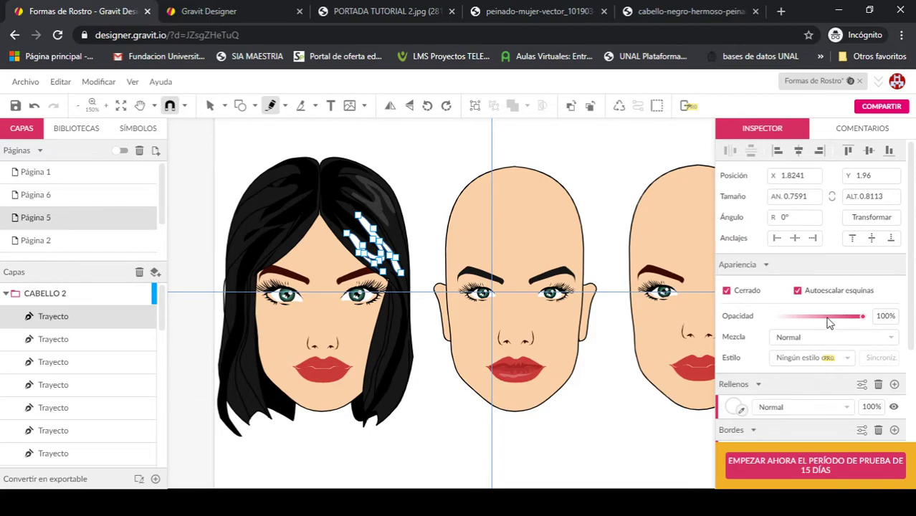
drag(863, 318, 818, 328)
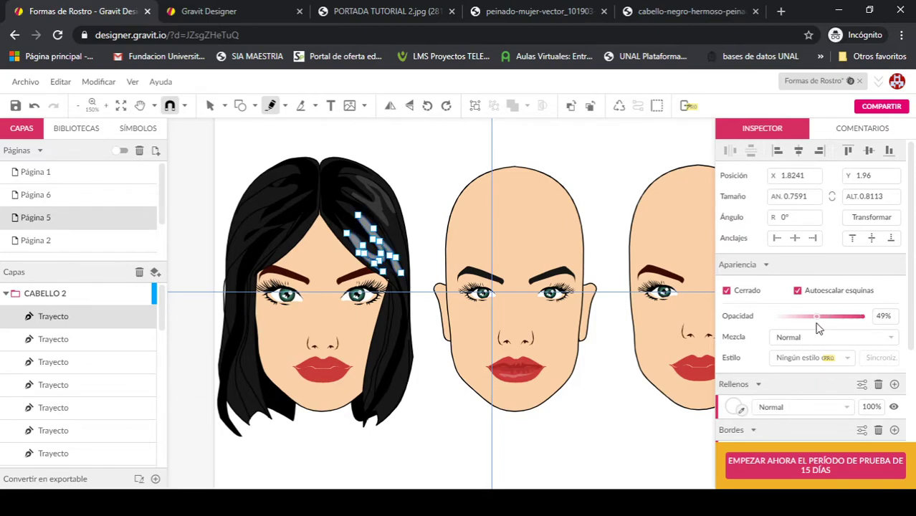
Step: Set the lower highlight's border to 0 pt and reduce its opacity to 40%
scroll(770, 434, down, 3)
click(767, 324)
text(0pt)
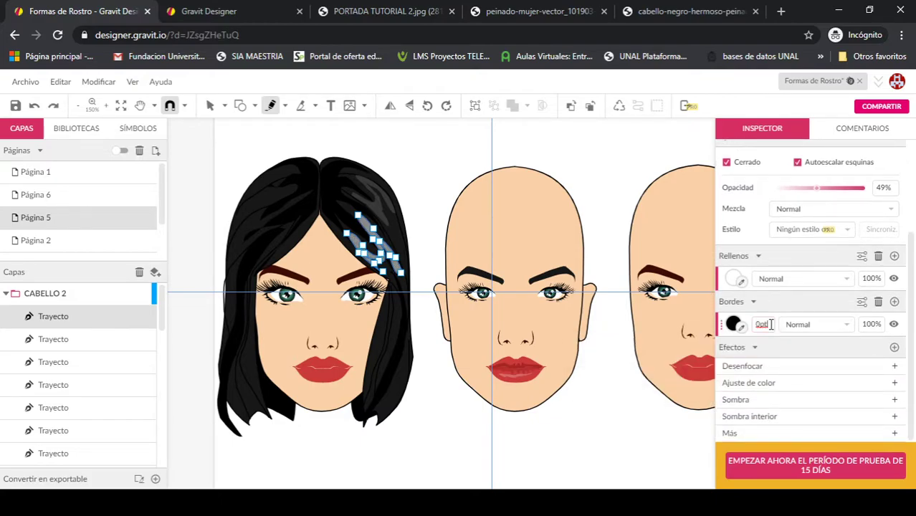
click(578, 157)
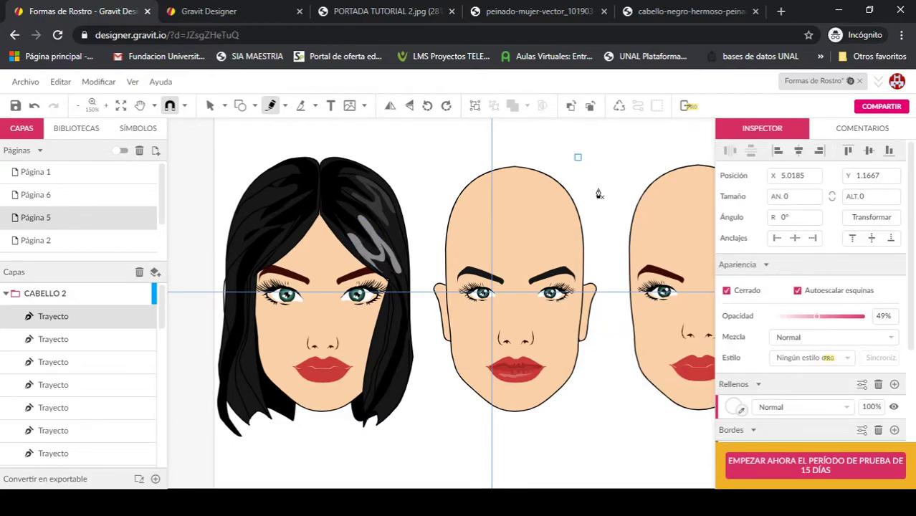
key(Escape)
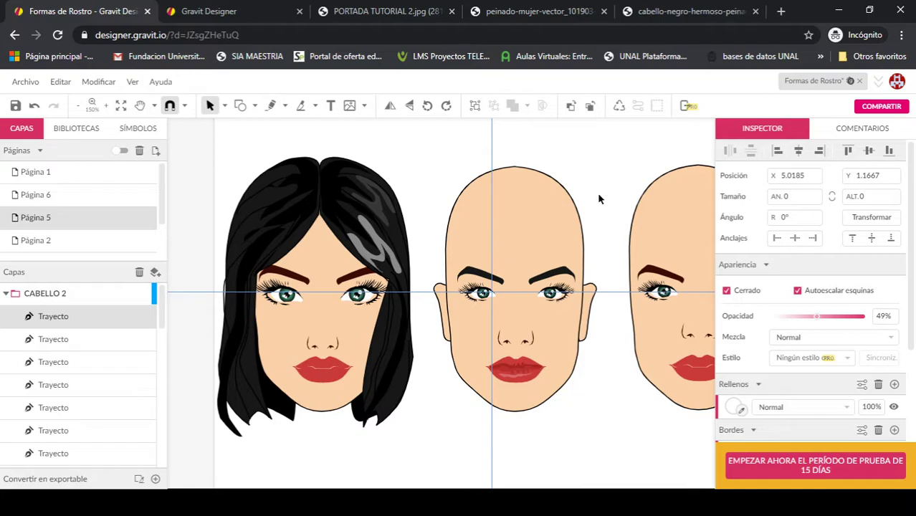
click(390, 255)
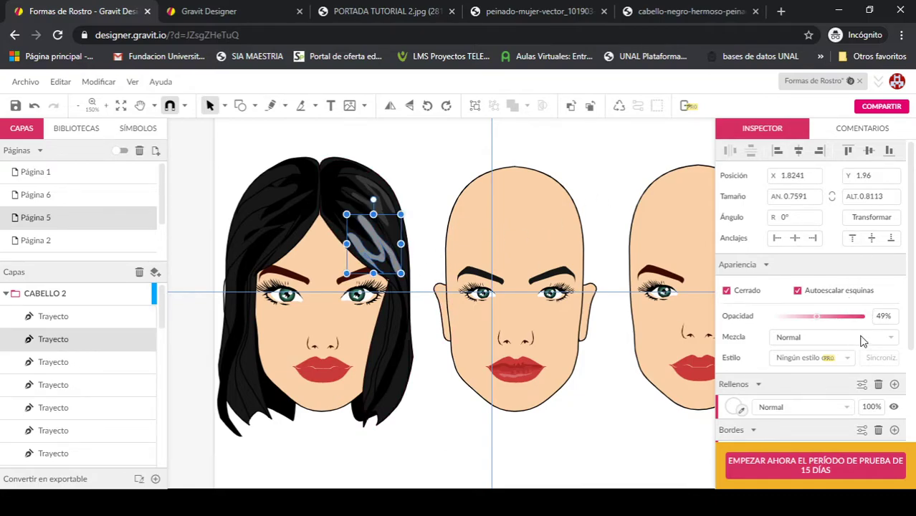
drag(817, 322, 810, 321)
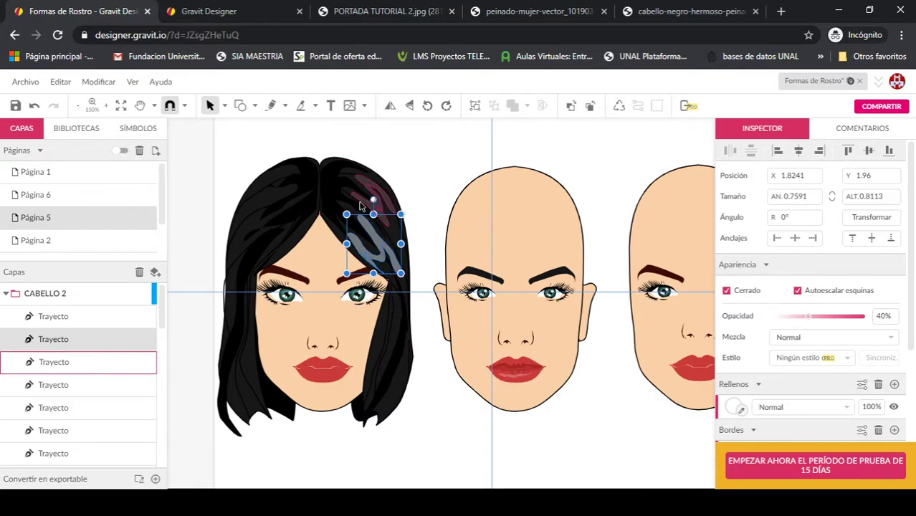
Step: Sharpen the top end and the outer lower end of the upper highlight into points by adjusting their node handles
click(362, 206)
double_click(362, 207)
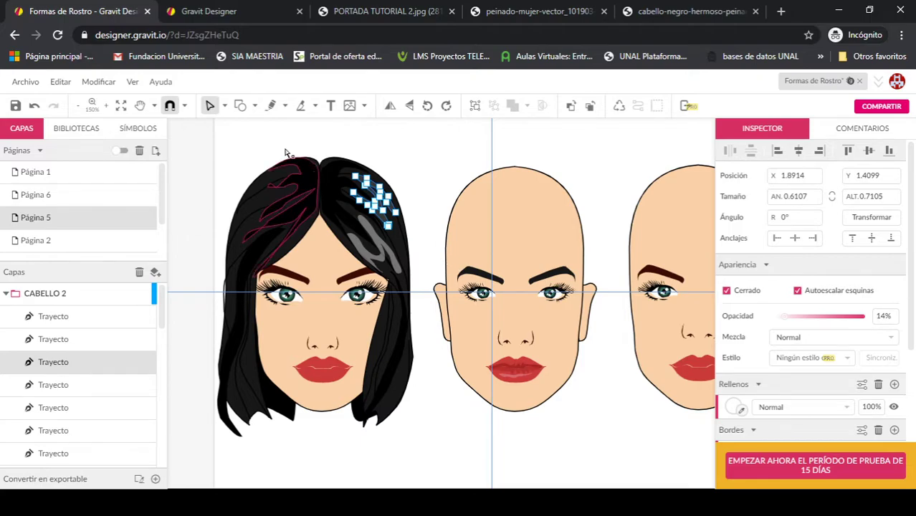
click(105, 106)
click(106, 106)
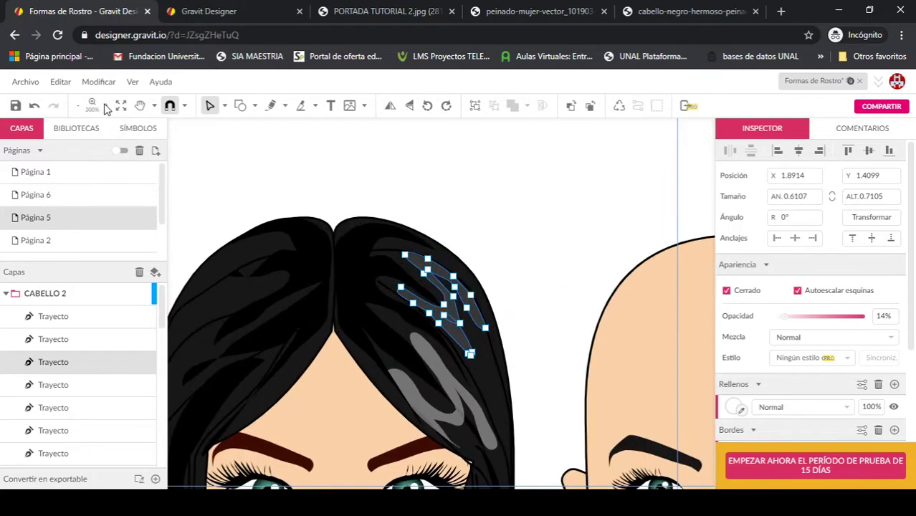
click(106, 106)
click(105, 106)
click(344, 174)
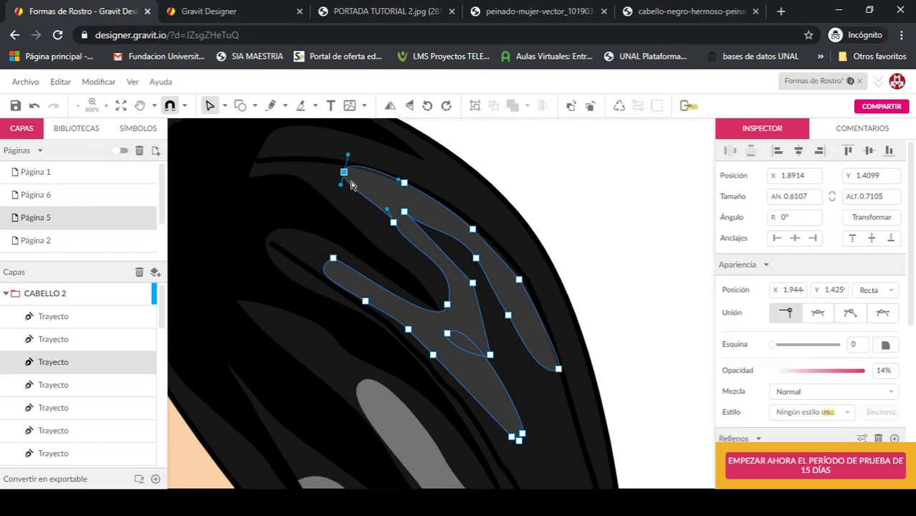
drag(342, 186, 381, 175)
click(559, 370)
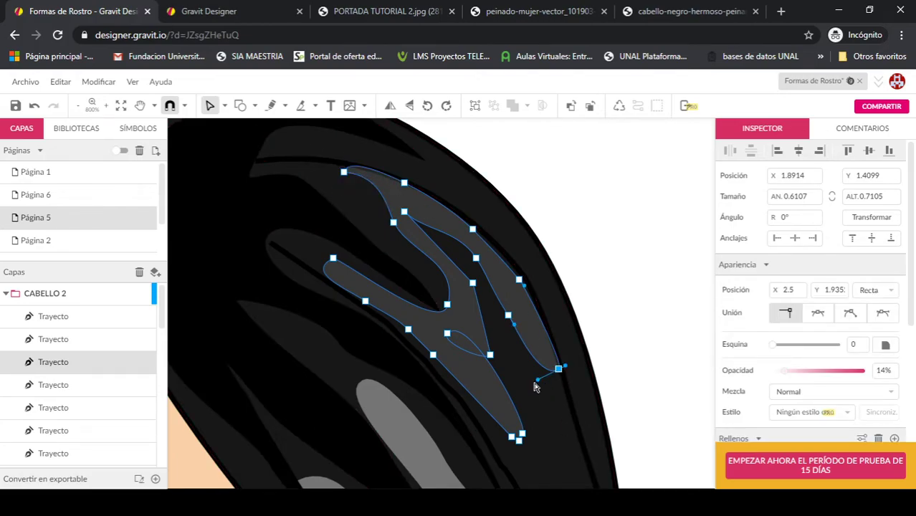
drag(509, 320, 500, 293)
click(505, 332)
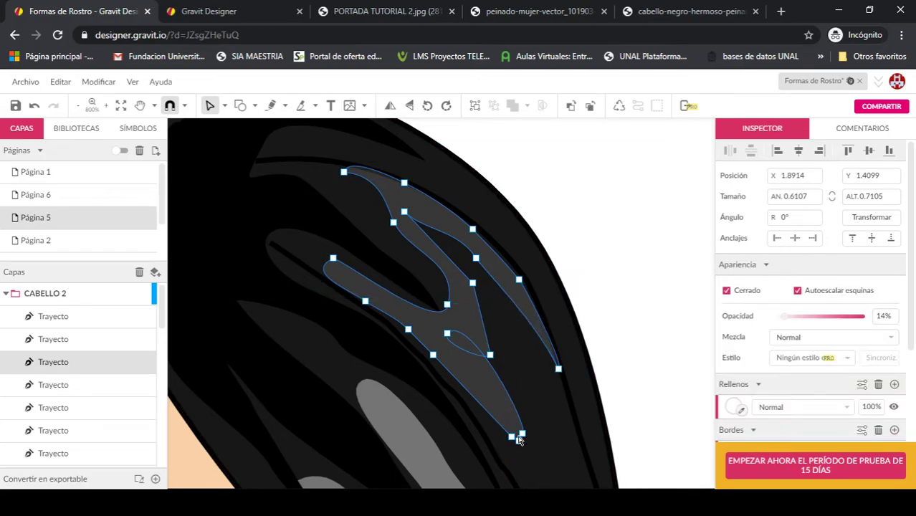
Step: Delete the surplus nodes at the upper highlight's lowest tip and stretch its inner branch into a point towards the parting
click(519, 438)
click(519, 438)
click(512, 438)
click(514, 441)
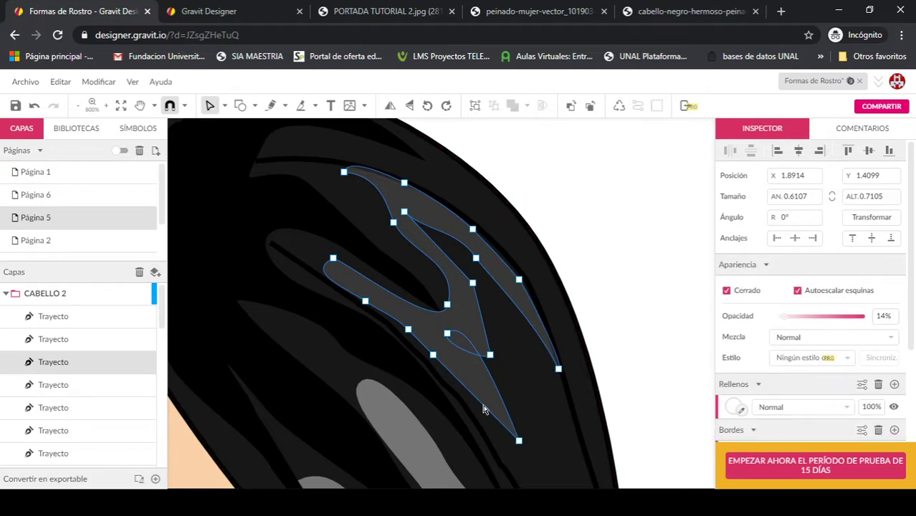
click(333, 260)
drag(327, 255, 352, 281)
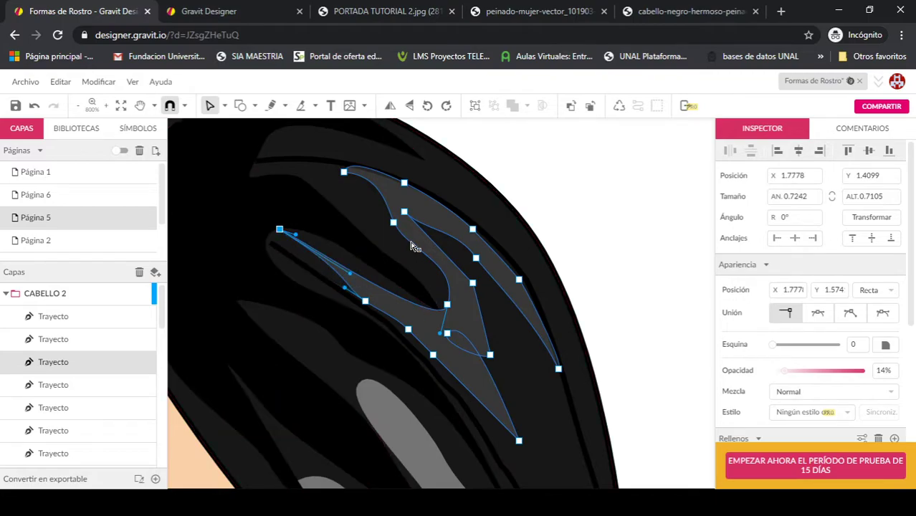
Step: Open the lower highlight for node editing and sharpen its rounded upper end into a point
scroll(419, 276, down, 3)
scroll(423, 277, down, 2)
click(389, 225)
click(358, 182)
drag(378, 158, 399, 203)
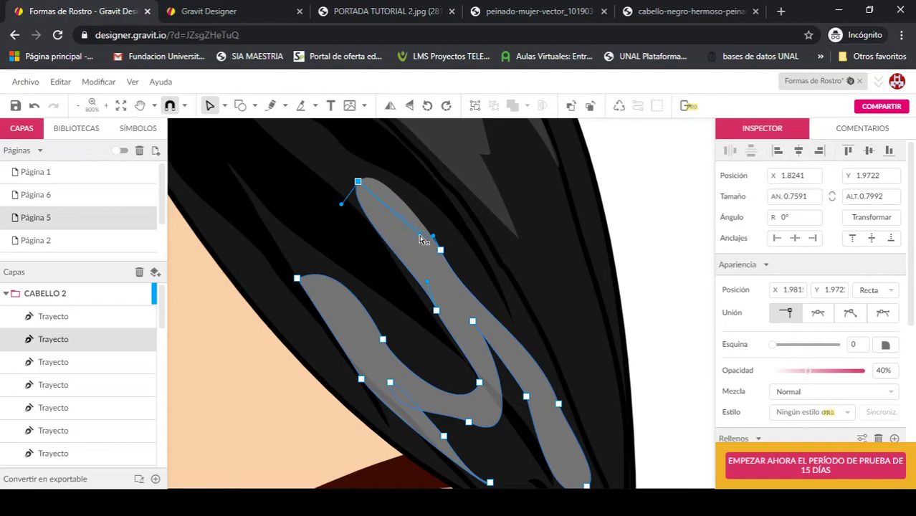
drag(337, 212, 382, 240)
click(358, 182)
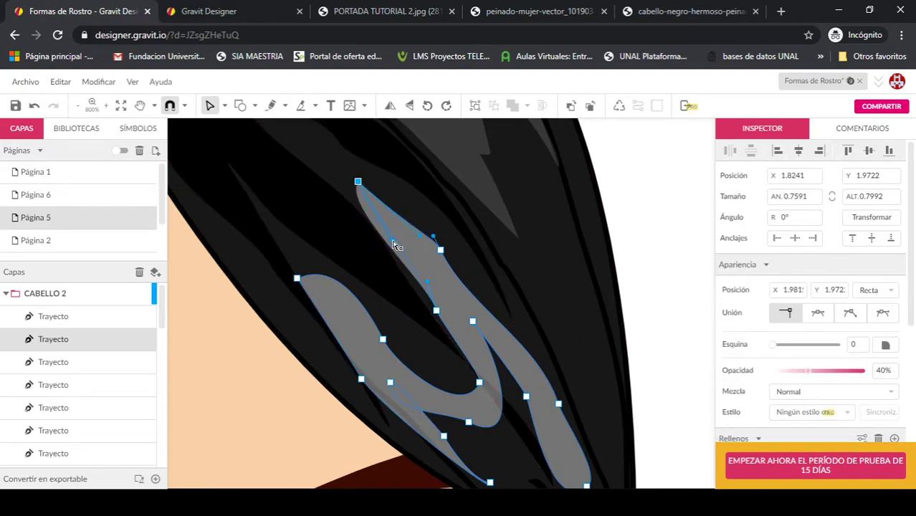
Step: Taper the lower highlight's outer lower tip and inner upper end, and pull a middle node up into an extra thin strand
scroll(498, 327, down, 3)
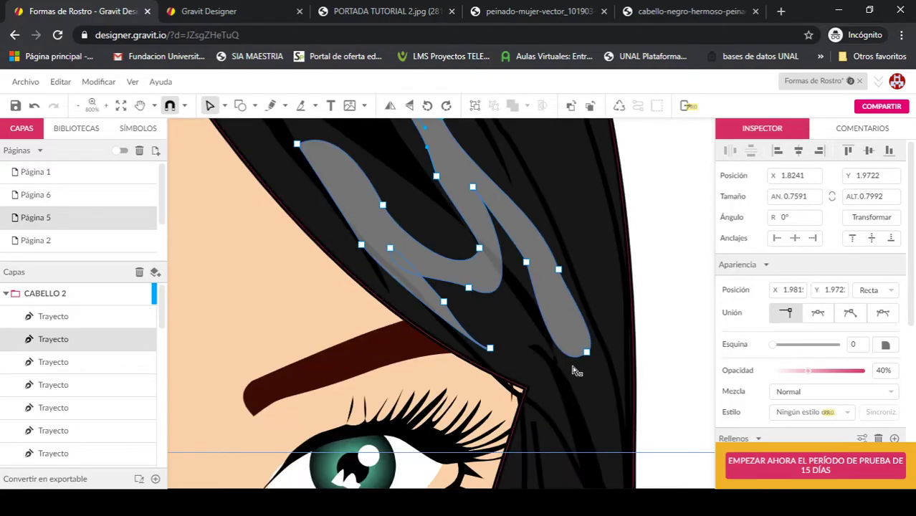
click(587, 354)
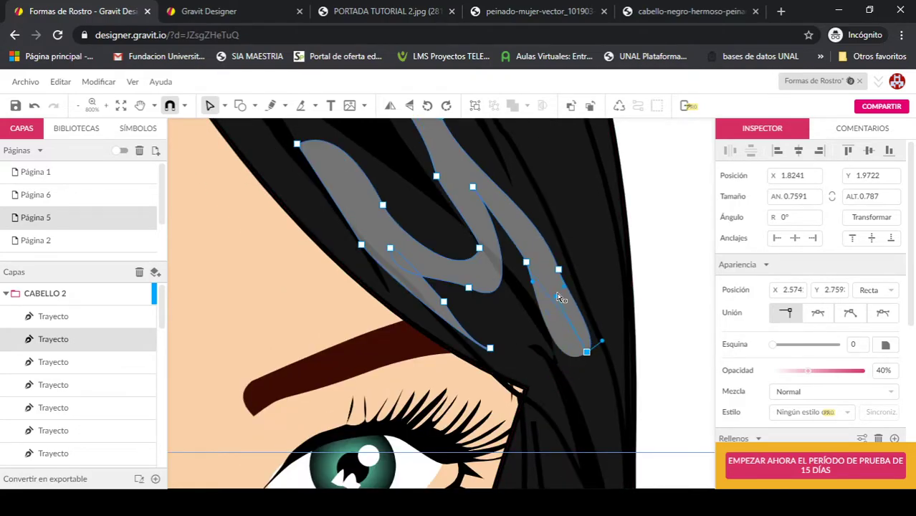
drag(567, 283, 564, 282)
drag(297, 146, 306, 131)
scroll(369, 176, up, 2)
drag(348, 178, 359, 222)
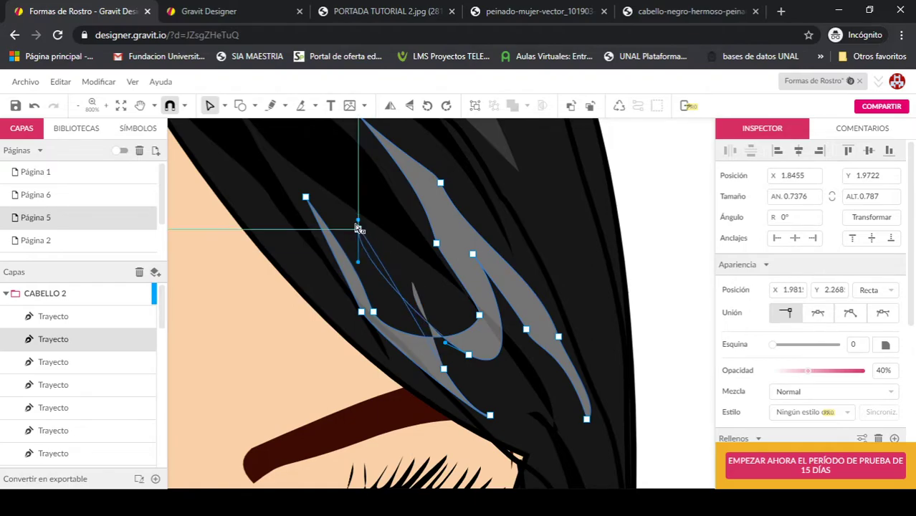
scroll(434, 313, down, 2)
scroll(439, 316, up, 2)
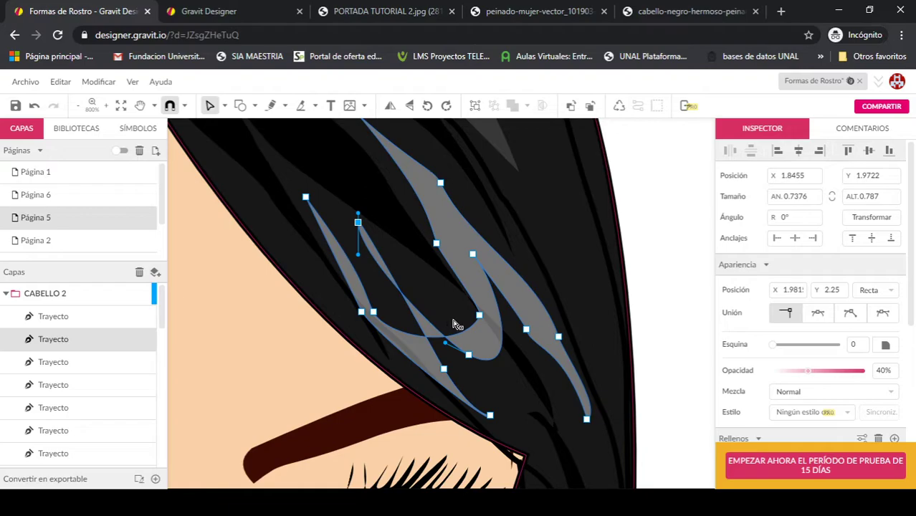
Step: Reduce the reshaped lower highlight's opacity to 25%
scroll(453, 324, down, 8)
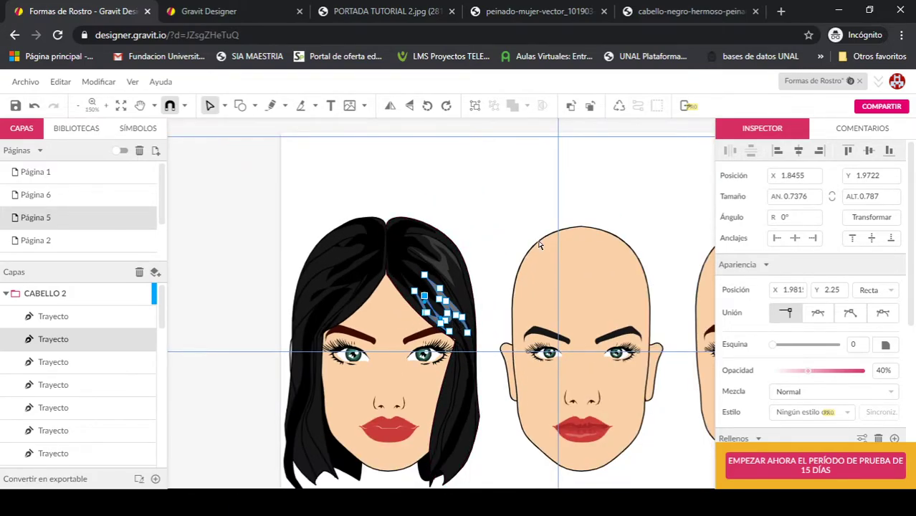
click(526, 206)
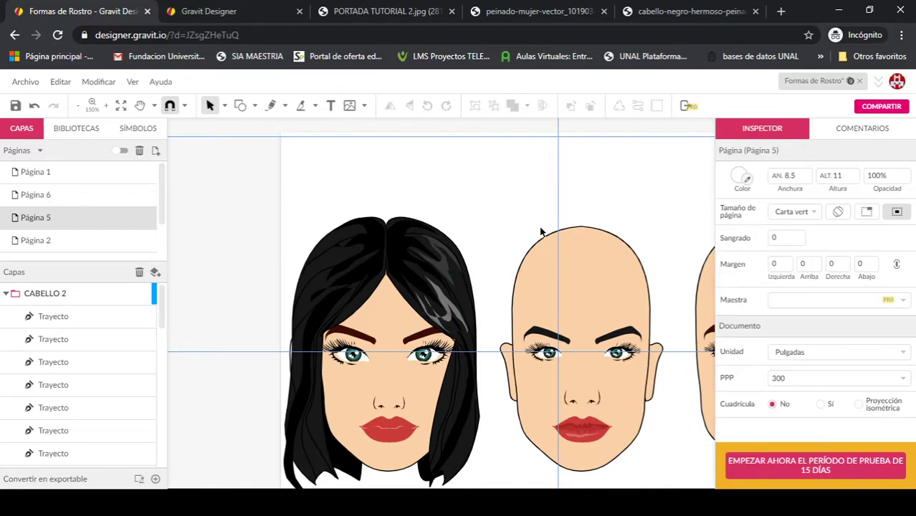
click(446, 310)
drag(809, 323, 796, 324)
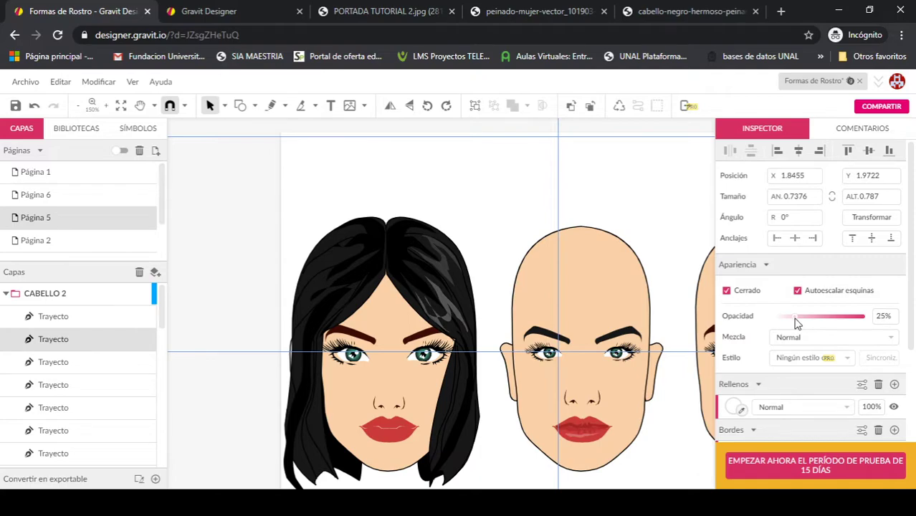
click(497, 222)
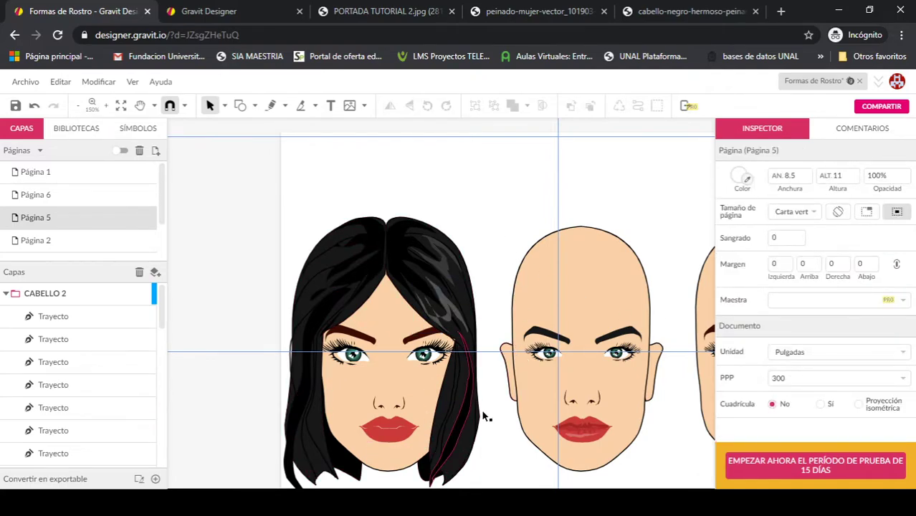
Step: Duplicate the black shadow strand of the right-hand lock, move the copy to the left-hand lock and flip it horizontally
scroll(482, 415, down, 3)
click(427, 341)
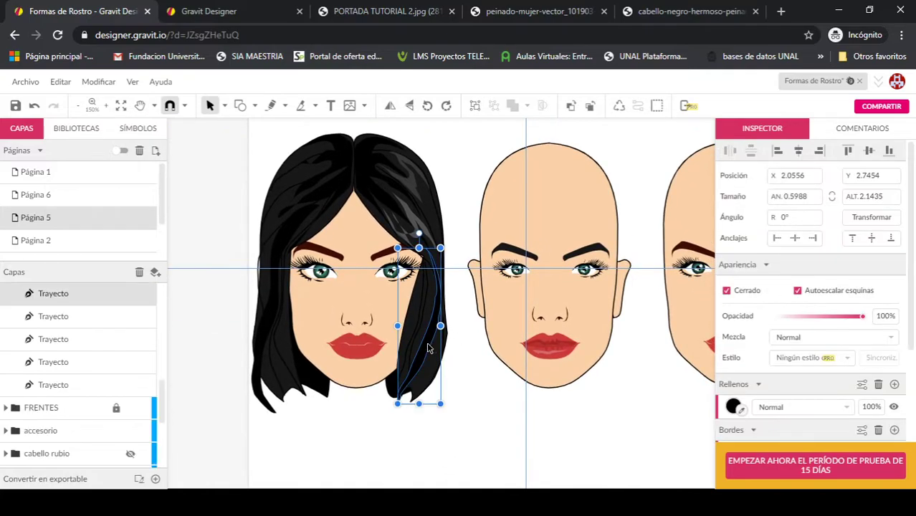
key(ctrl+v)
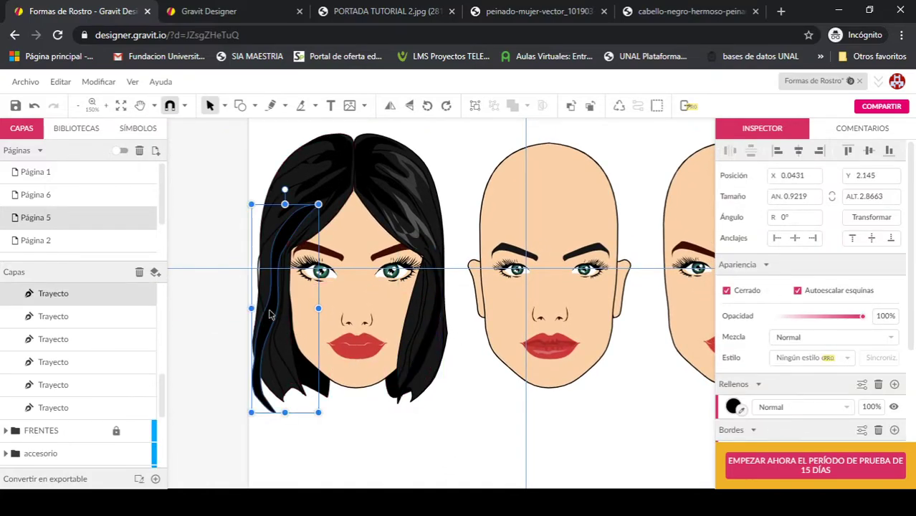
click(430, 337)
drag(423, 337, 260, 344)
click(390, 105)
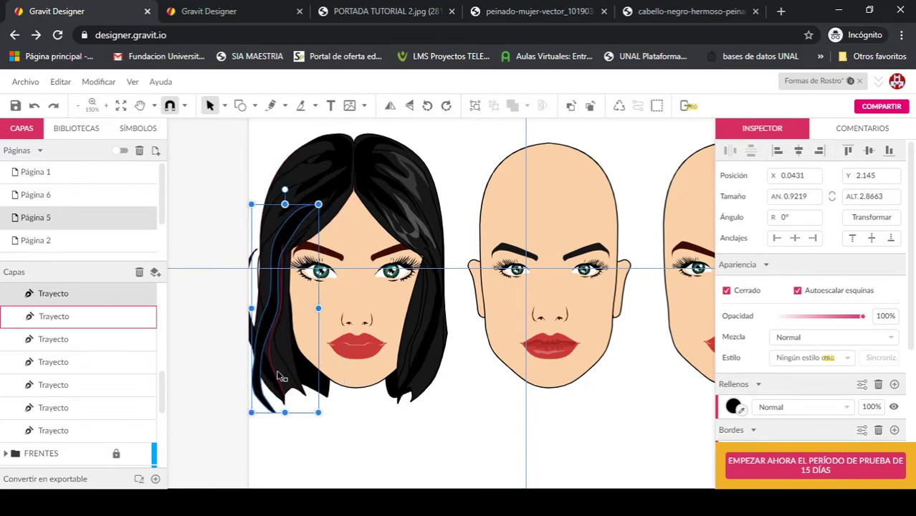
Step: Shrink the strand copy to about 0.26 by 1.69 in and place it along the inner edge of the left-hand lock
click(268, 368)
click(267, 370)
click(264, 368)
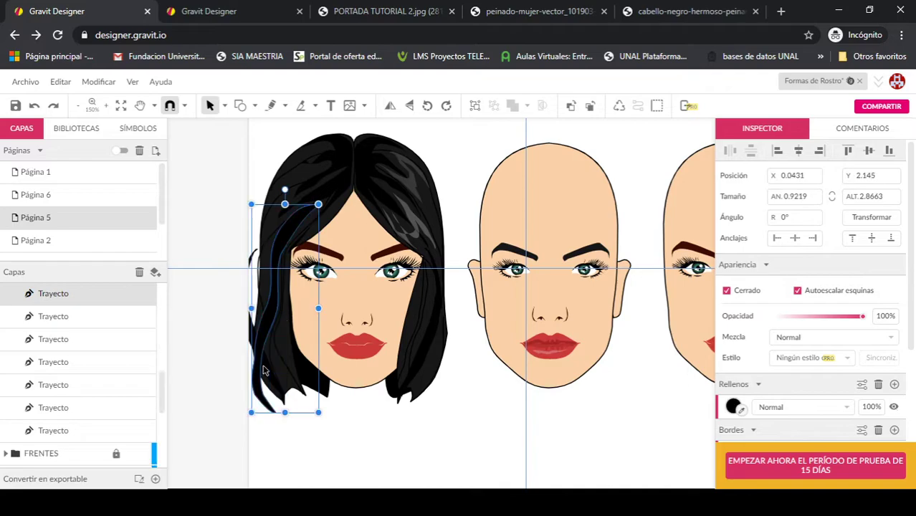
drag(267, 378, 292, 378)
drag(316, 410, 304, 379)
mouse_move(284, 334)
mouse_down()
mouse_move(284, 362)
mouse_move(284, 342)
mouse_up()
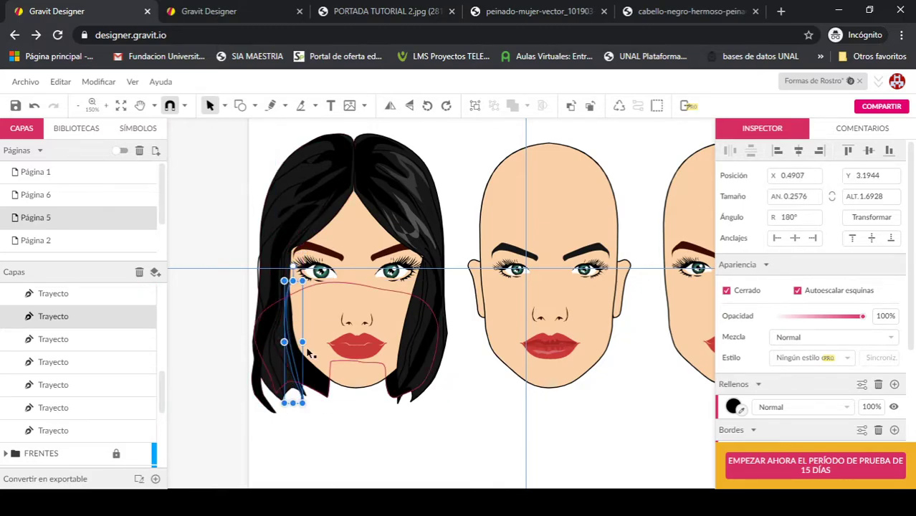
drag(289, 373, 284, 352)
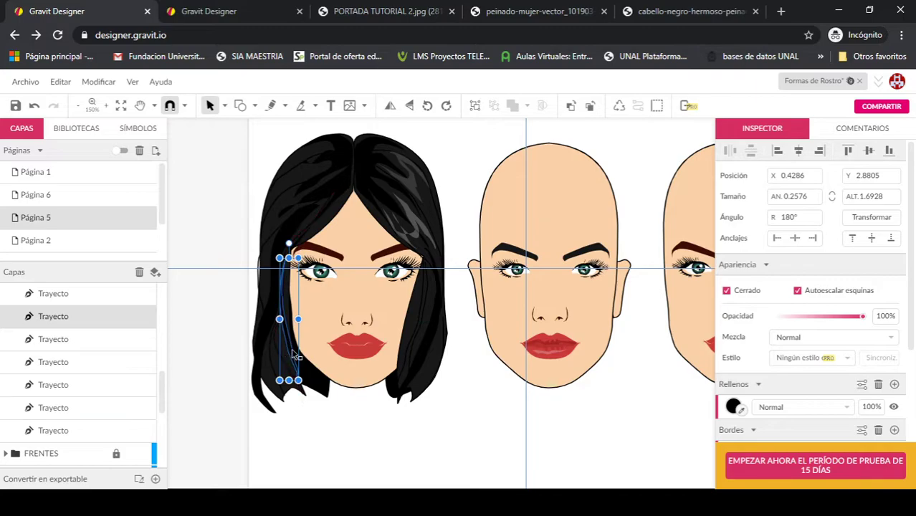
Step: Open the fill colour settings of the strand copy on the left-hand lock
click(734, 407)
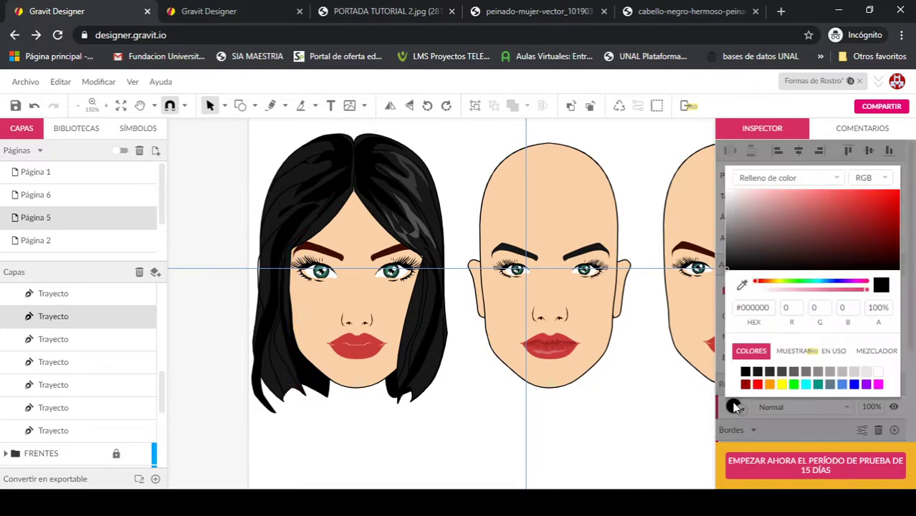
Step: Fill the thin hair strand beside the left cheek with white (#FFFFFF) and lower its opacity to a soft grey highlight
click(877, 372)
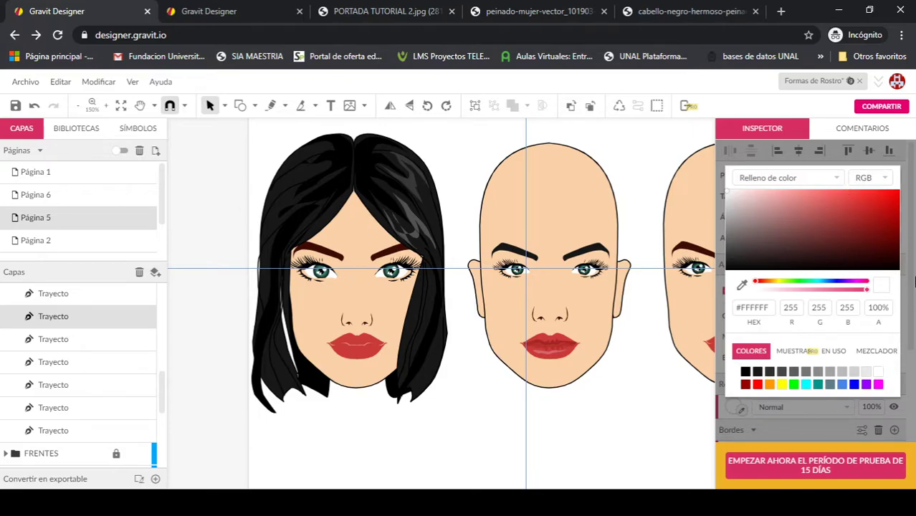
click(905, 273)
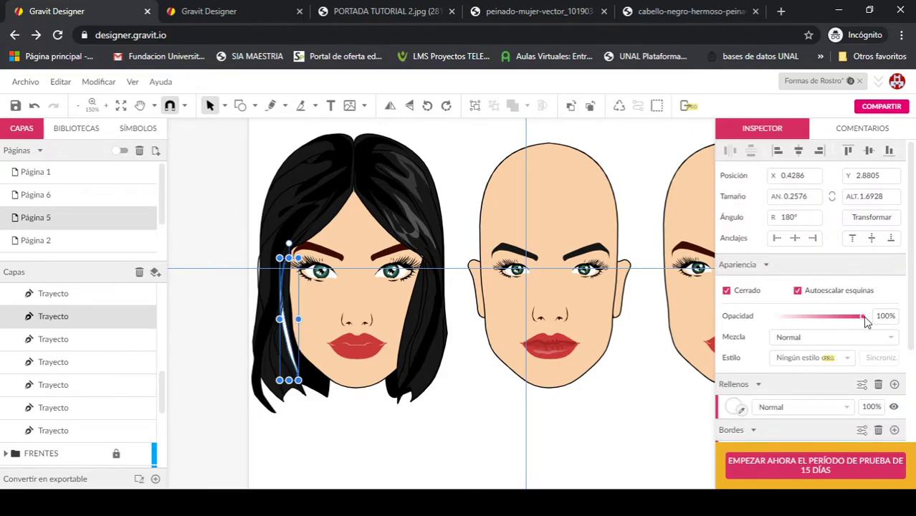
scroll(876, 315, down, 1)
drag(862, 321, 810, 328)
click(466, 184)
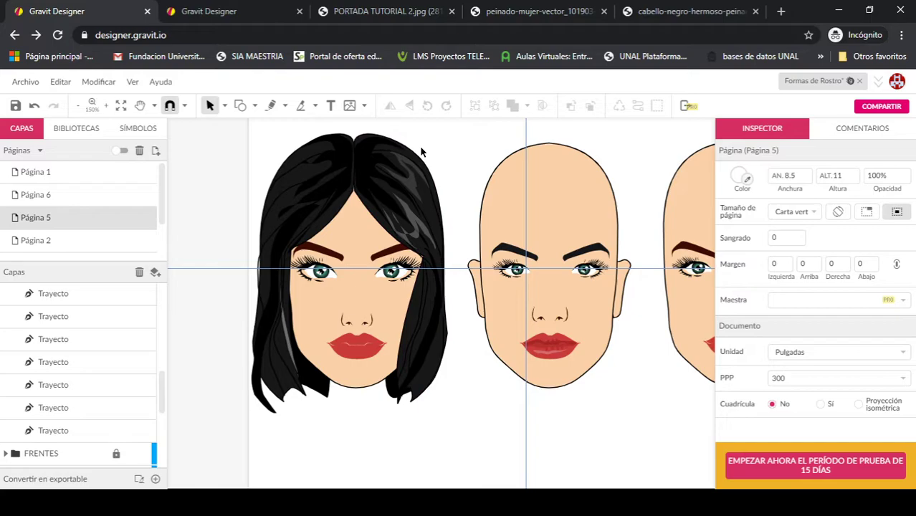
Step: Draw a freehand highlight strand about 0.39 by 1.48 inches in the hair beside the right cheek and set its opacity to 47%
click(271, 105)
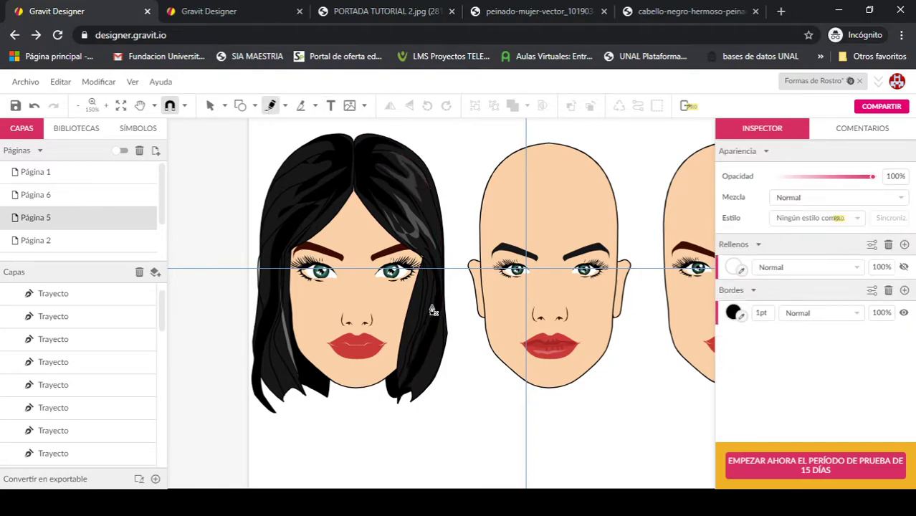
click(426, 266)
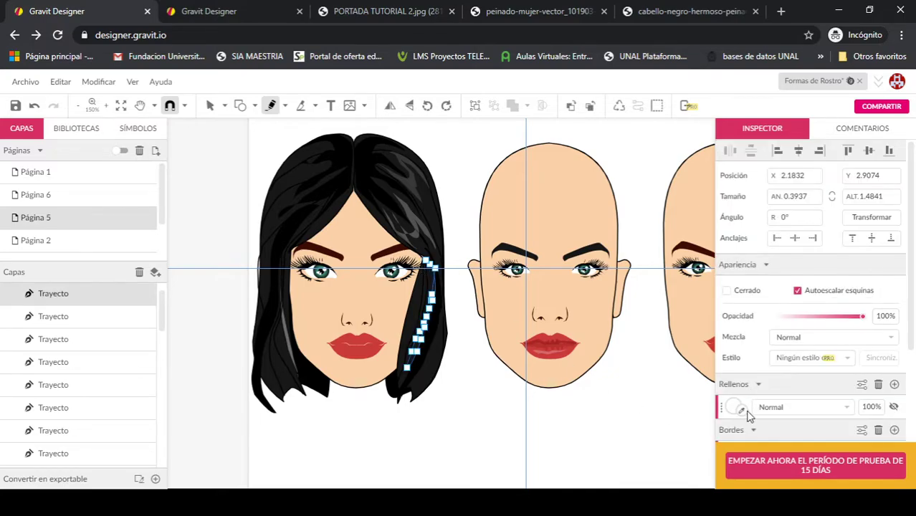
drag(863, 318, 815, 317)
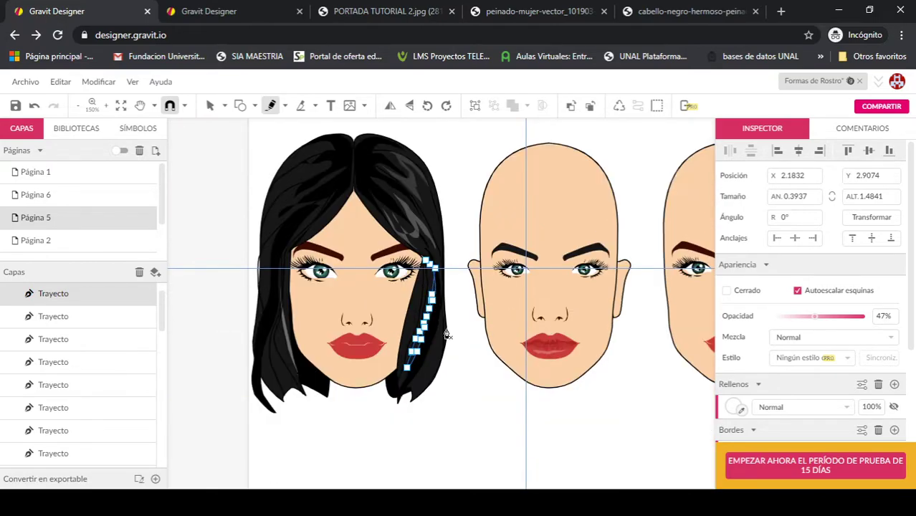
Step: Try to bridge the open upper end of the new strand outline with a short freehand stroke
click(107, 106)
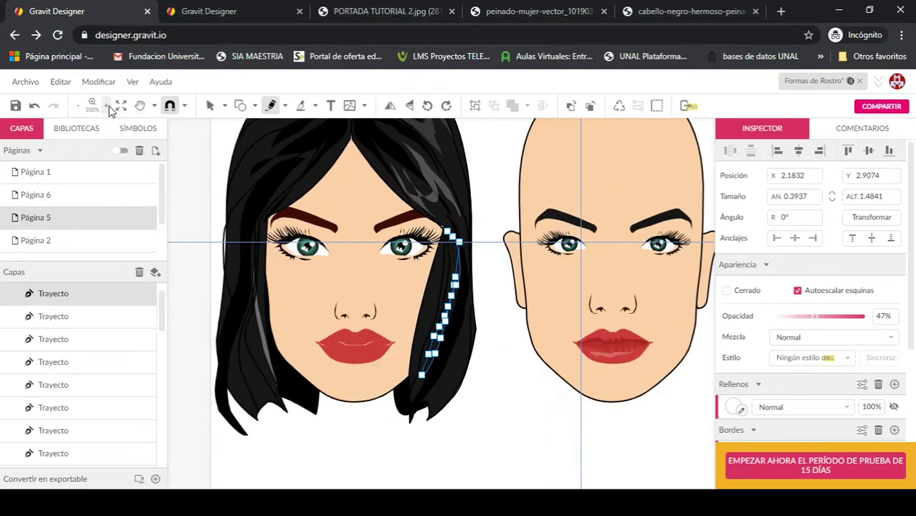
drag(479, 183, 450, 161)
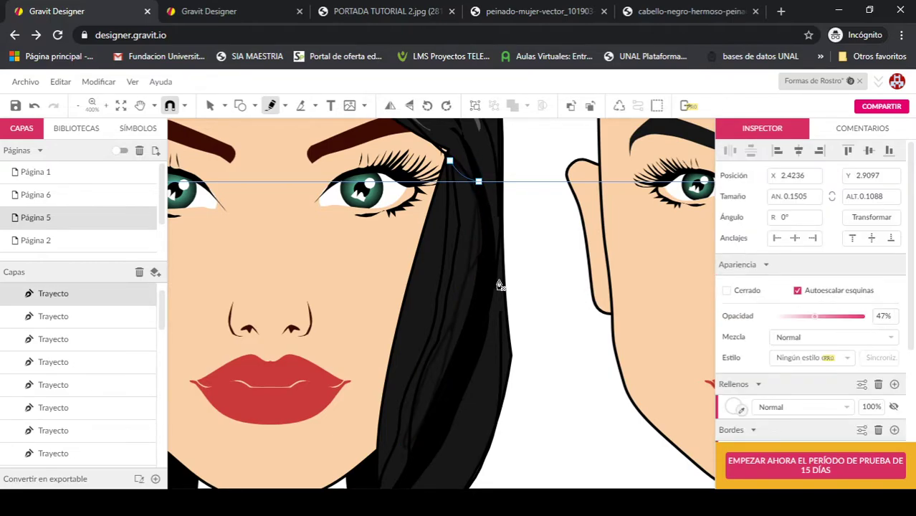
key(Escape)
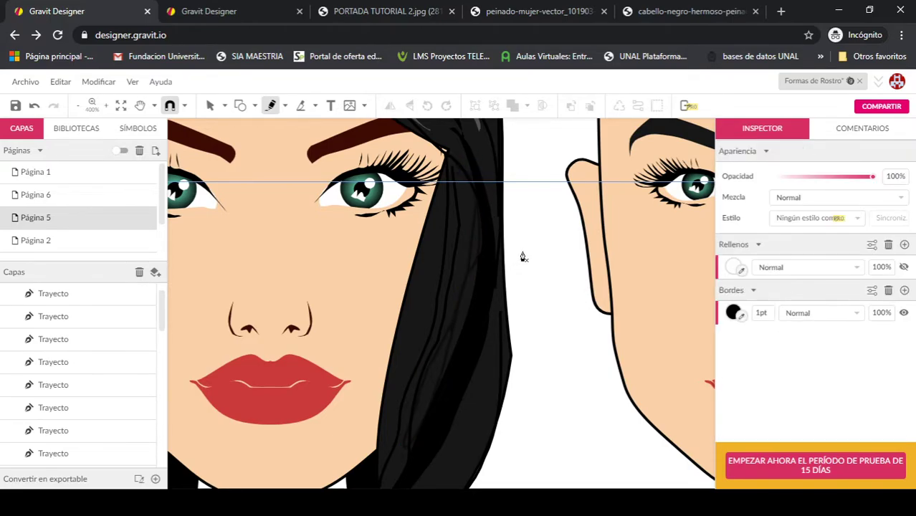
key(v)
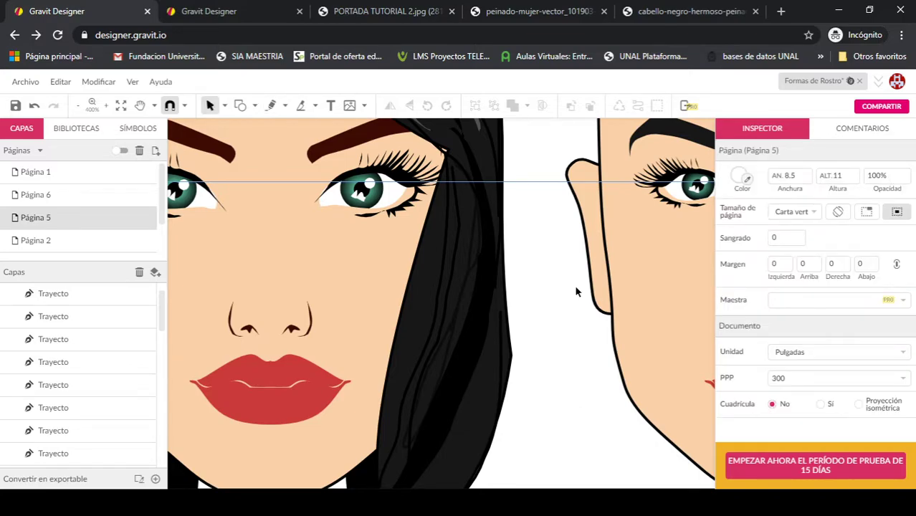
Step: Move the strand outline's open upper end point down to about Y 3.093 and set the strand's opacity to 64%
click(469, 265)
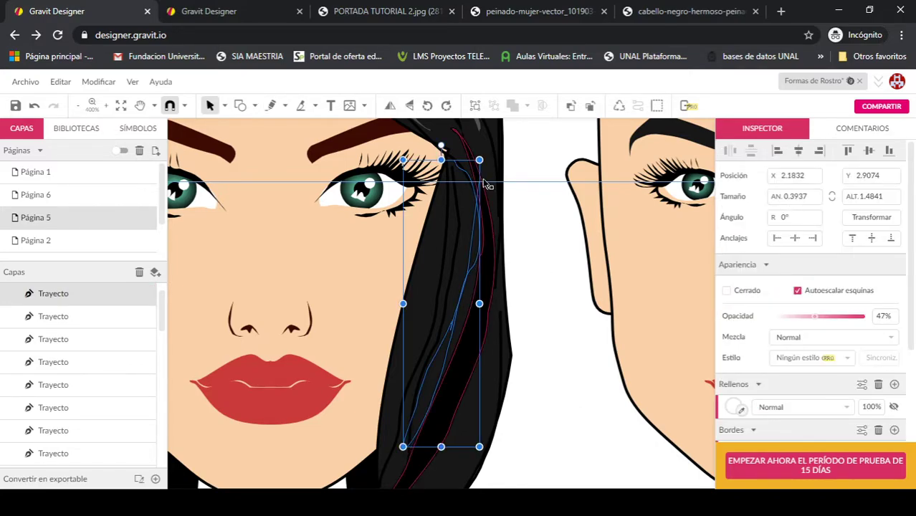
double_click(485, 185)
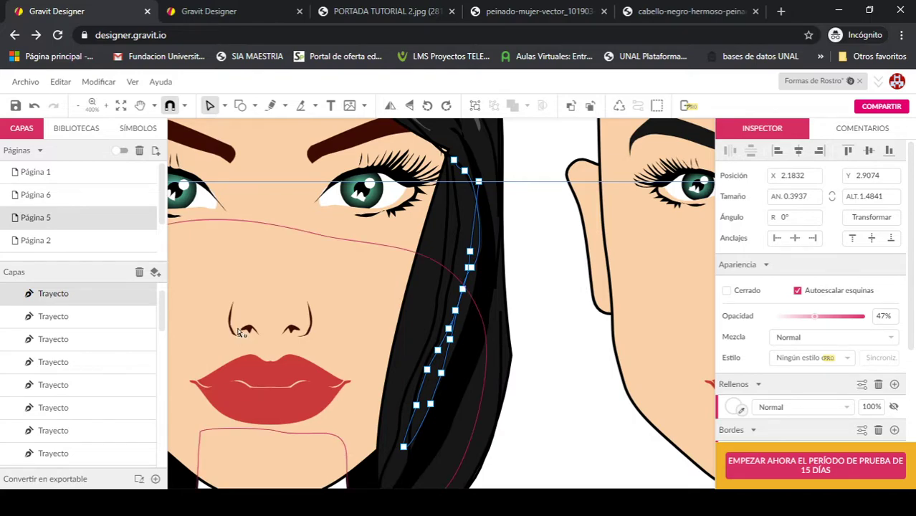
click(455, 160)
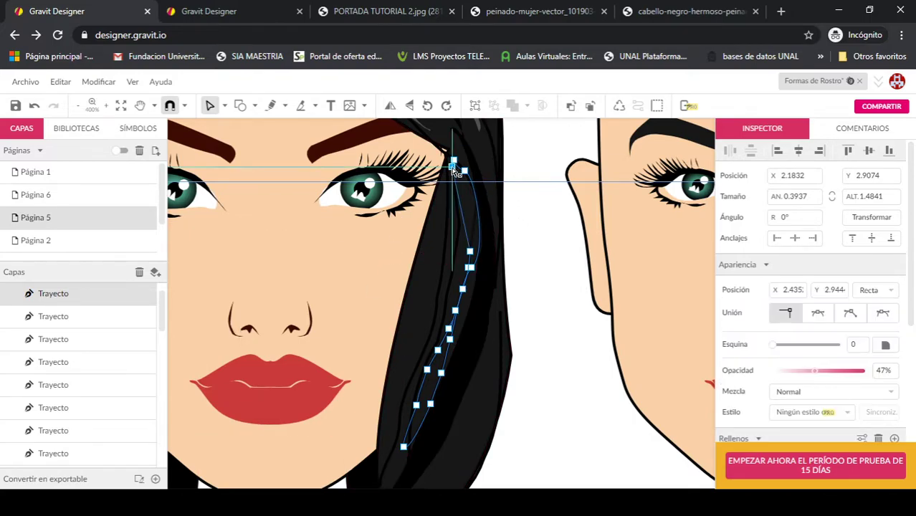
drag(456, 161, 454, 160)
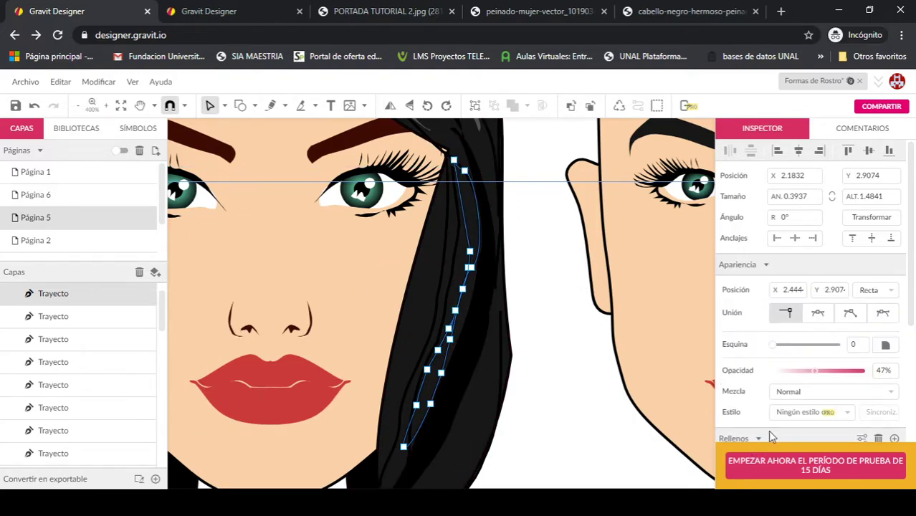
scroll(771, 349, down, 1)
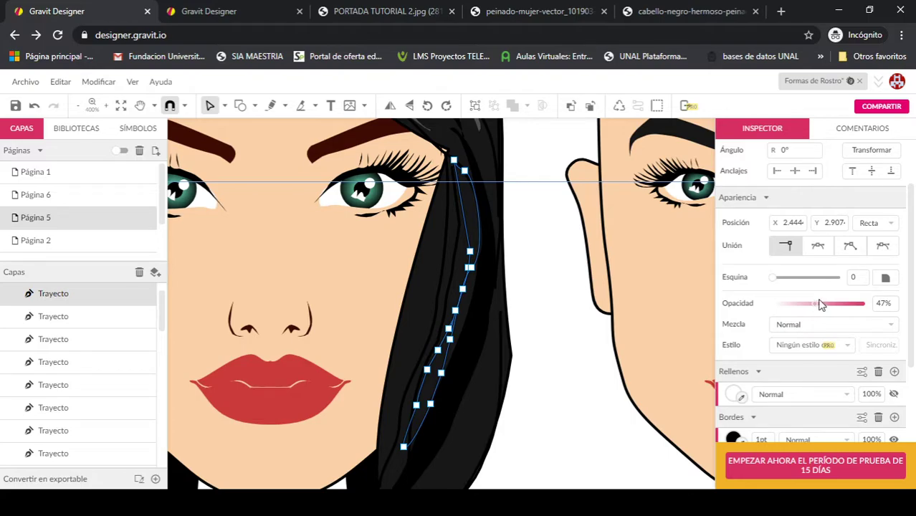
drag(818, 307, 830, 304)
drag(456, 176, 454, 198)
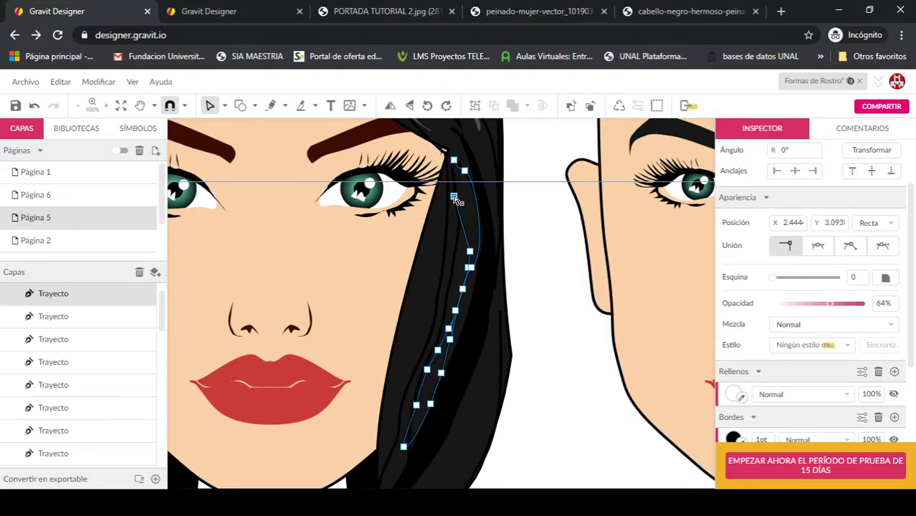
Step: Close the strand outline by joining its two upper end points with the Pen tool and make its white fill visible
click(284, 105)
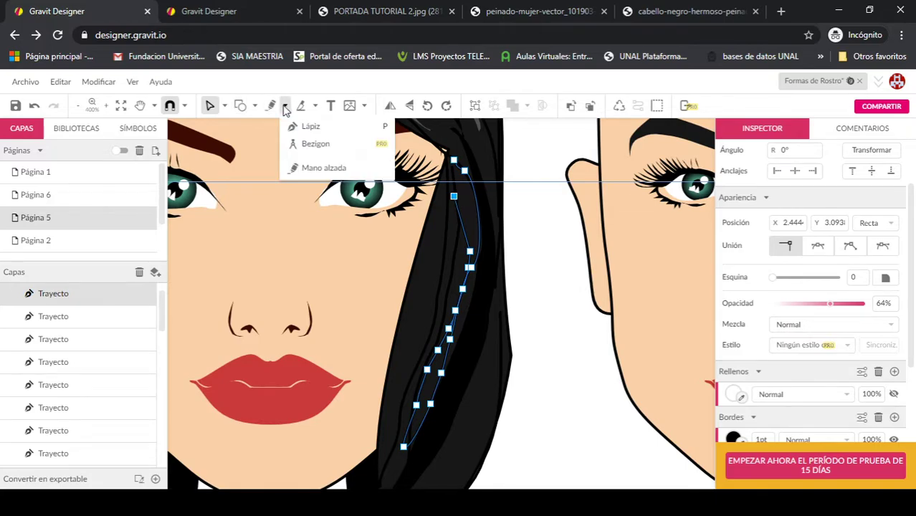
click(305, 129)
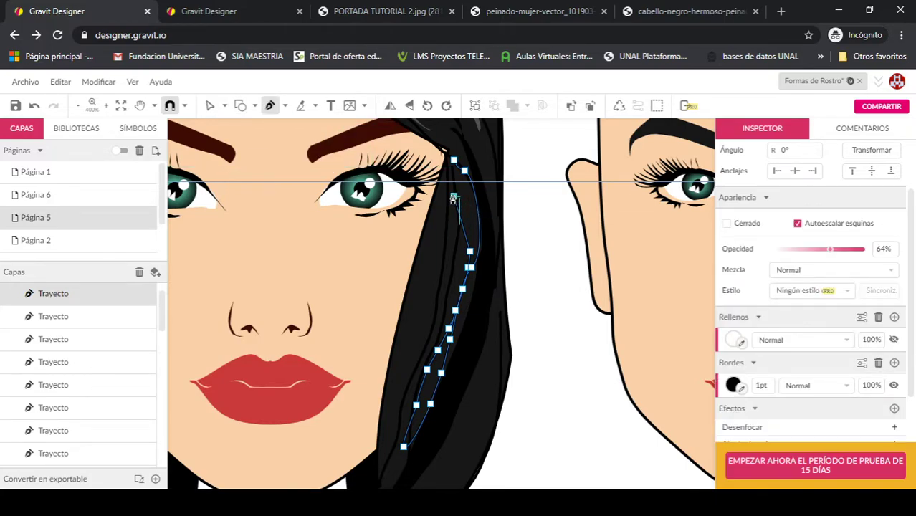
click(453, 198)
click(455, 162)
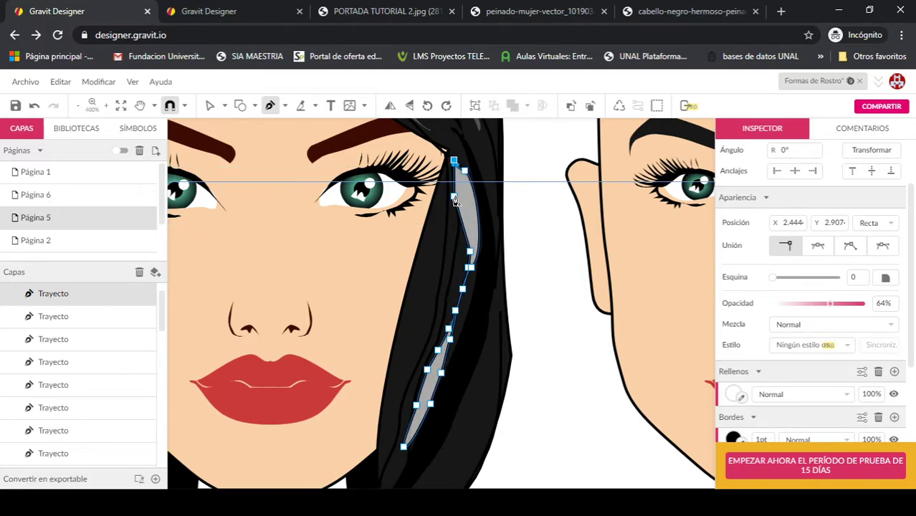
Step: Keep the strand's top anchor point and shift the inner point below it to X 2.5 to slim the highlight
key(Delete)
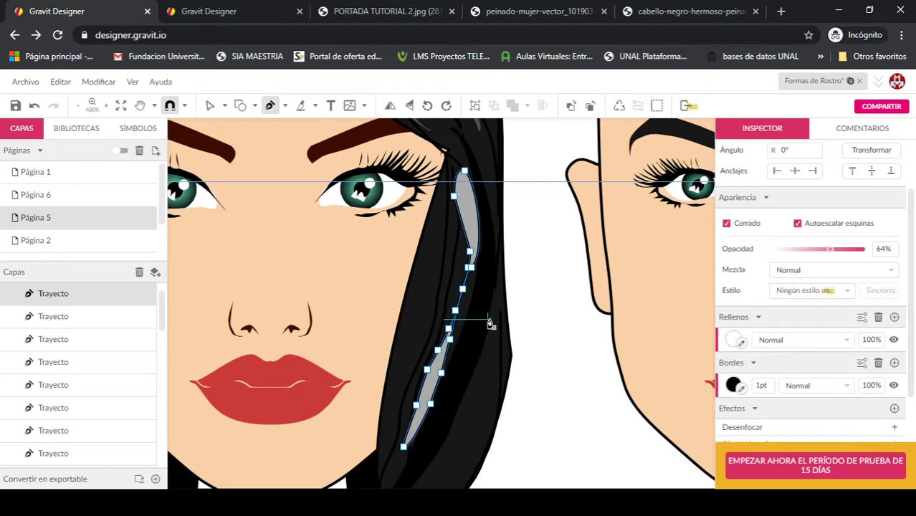
key(ctrl+z)
key(v)
click(454, 196)
Step: Set the highlight strand's border width to 0pt
scroll(783, 384, down, 3)
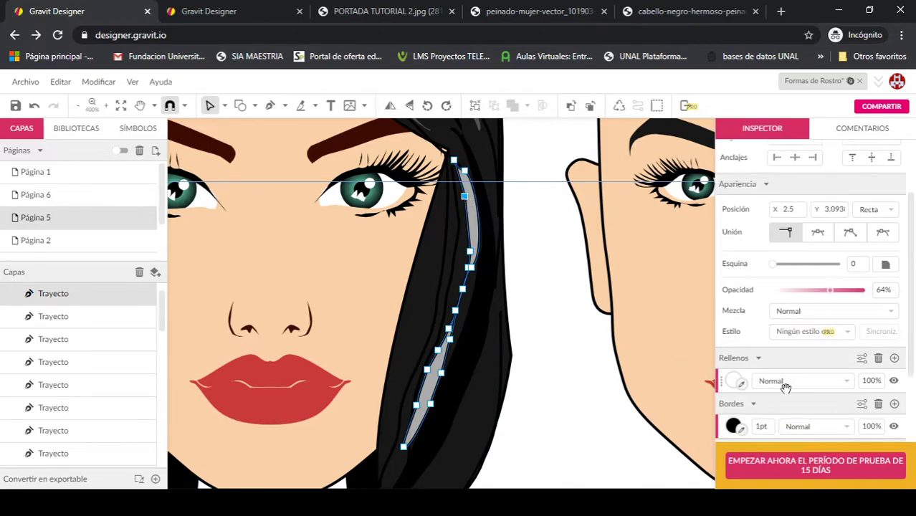
click(766, 327)
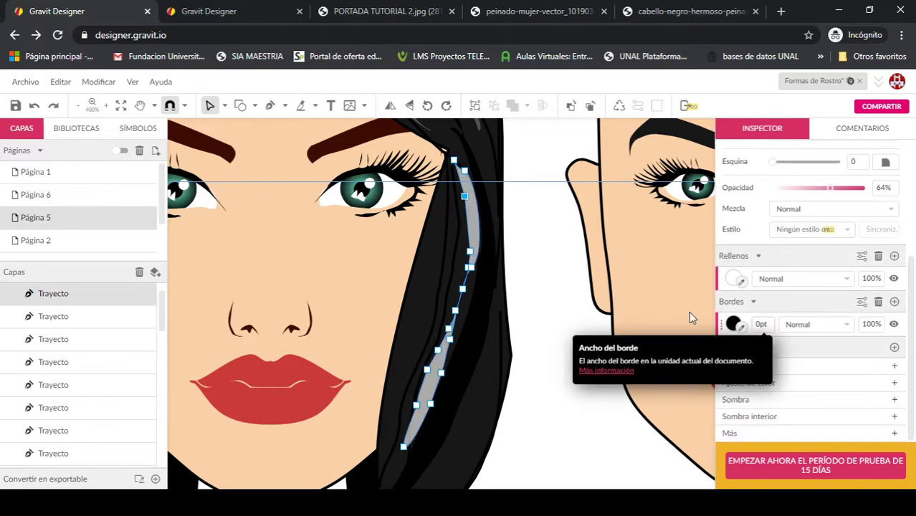
click(555, 267)
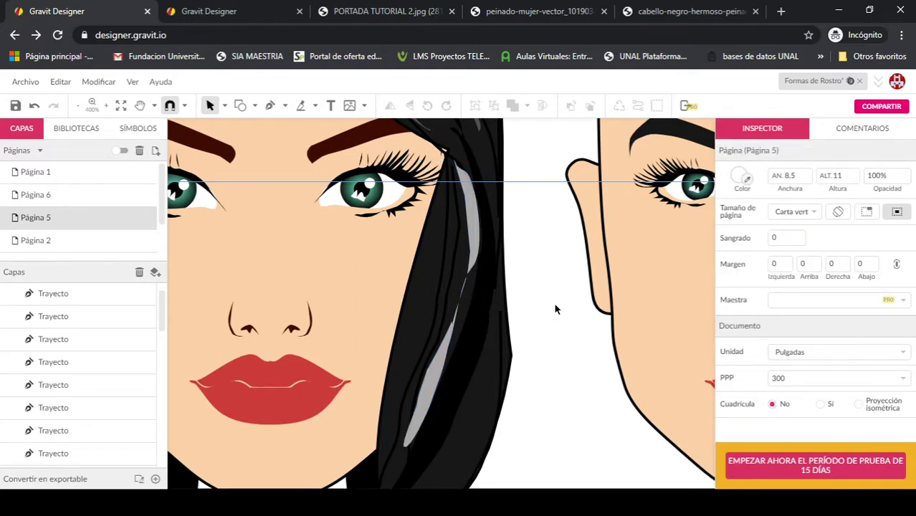
Step: Fine-tune the opacity of the highlight strand beside the right cheek against the whole hairstyle
key(ctrl+minus)
key(ctrl+minus)
key(ctrl+minus)
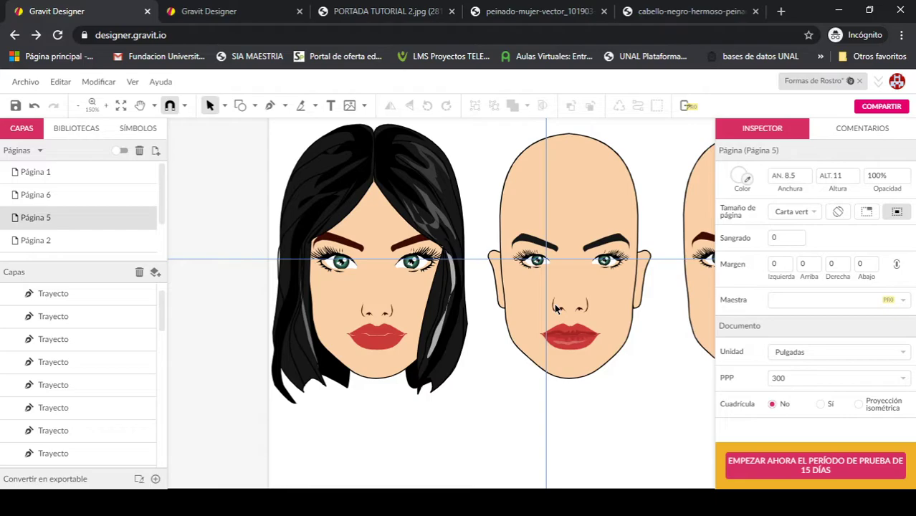
click(449, 263)
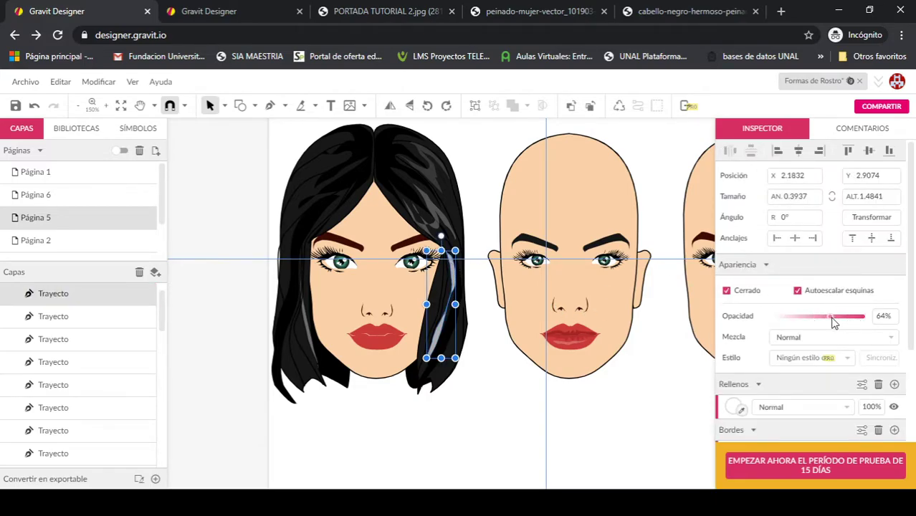
click(455, 145)
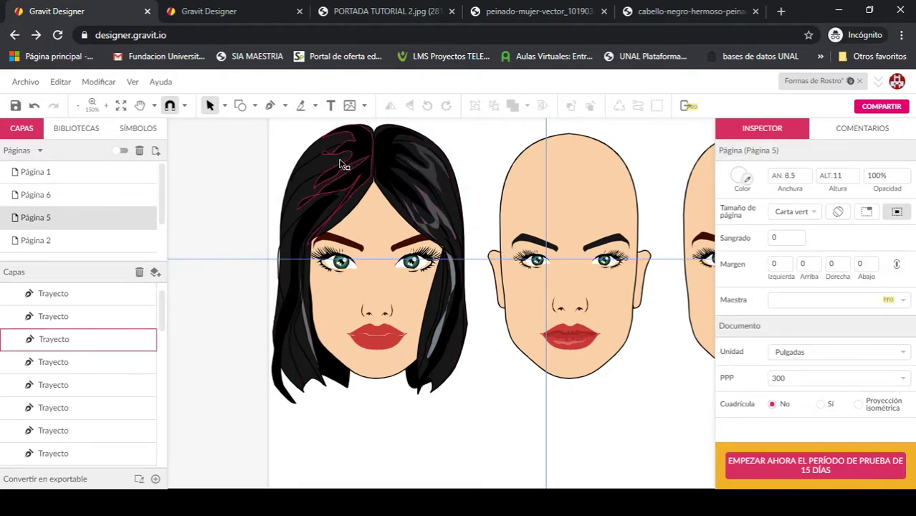
Step: Place a horizontally flipped copy of the right crown highlight on the hair's left side, about 0.44 inches wide, and rotate it to 155.2°
click(421, 174)
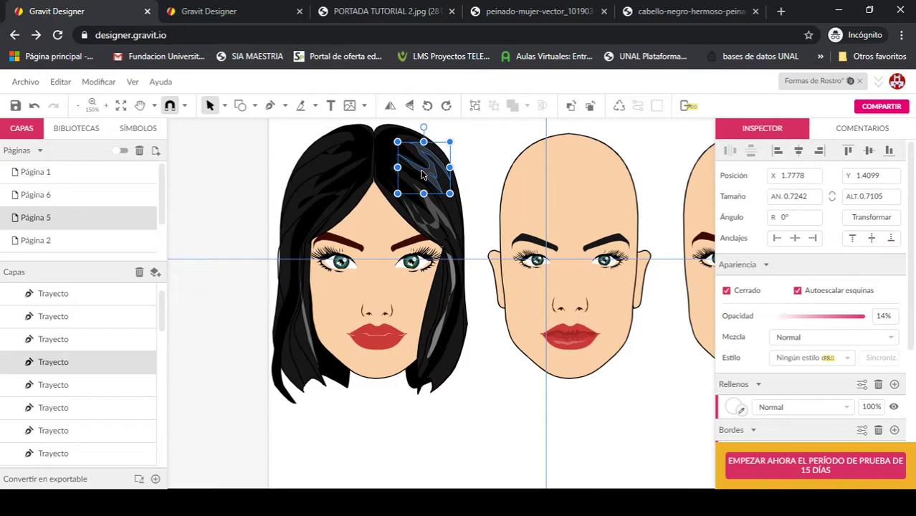
drag(426, 175, 319, 170)
click(391, 107)
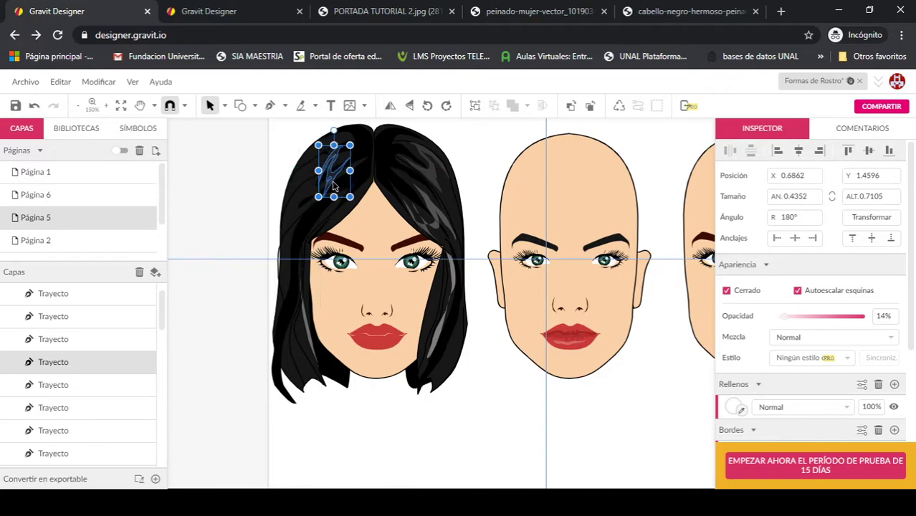
drag(333, 130, 326, 169)
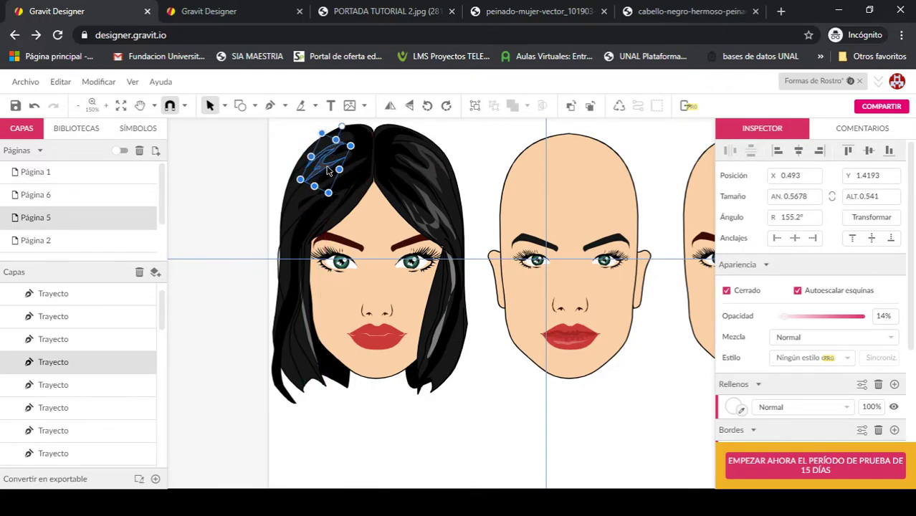
key(Escape)
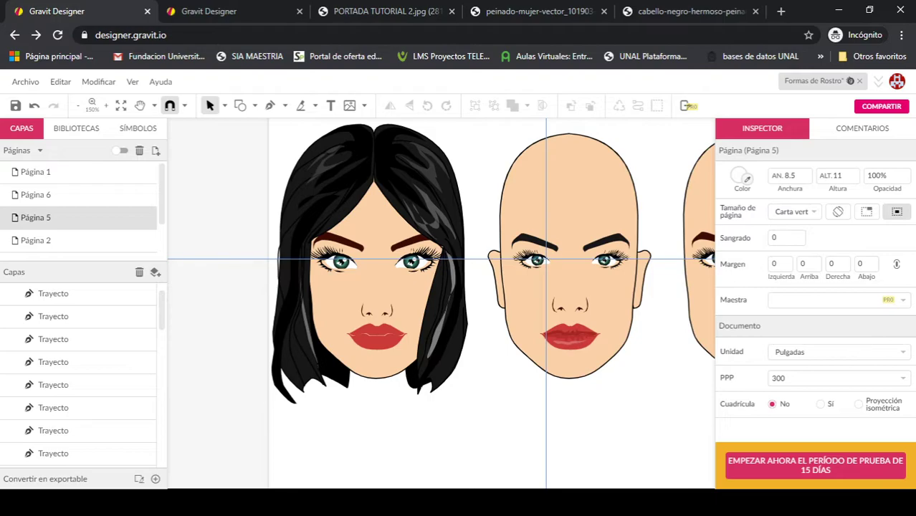
Step: Collapse the CABELLO 2 layer to hide its list of paths
key(ctrl+minus)
key(ctrl+minus)
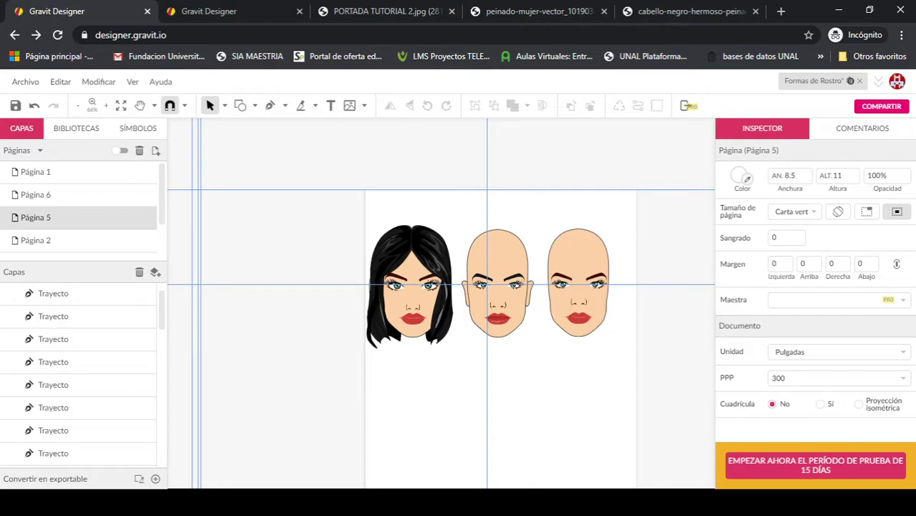
scroll(65, 322, up, 1)
click(29, 293)
click(6, 294)
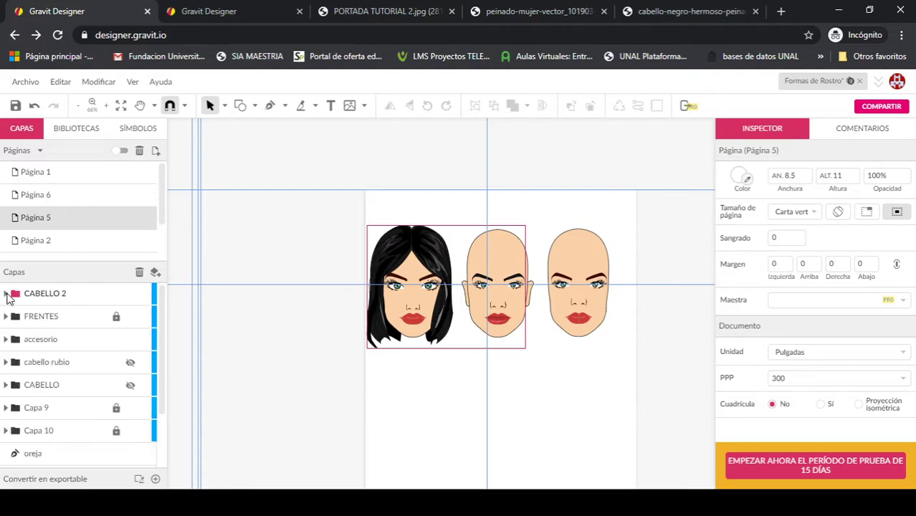
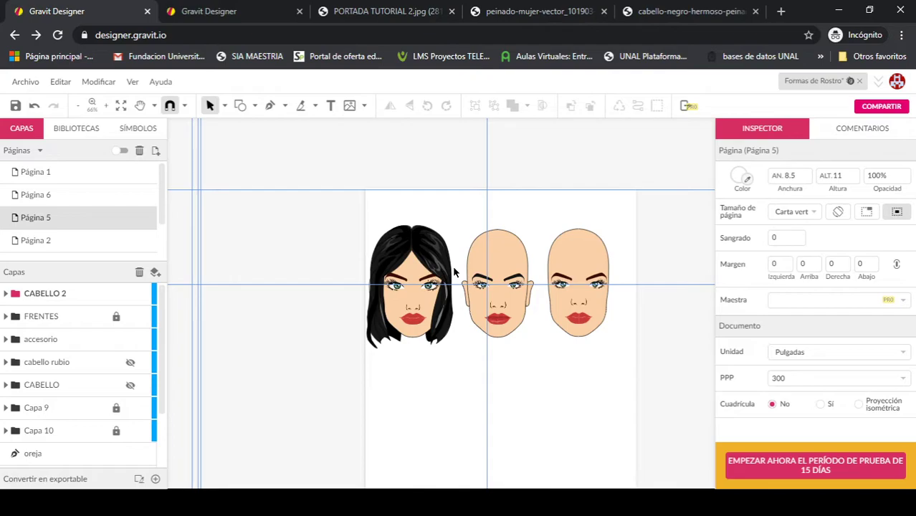
scroll(454, 271, up, 3)
scroll(454, 271, up, 1)
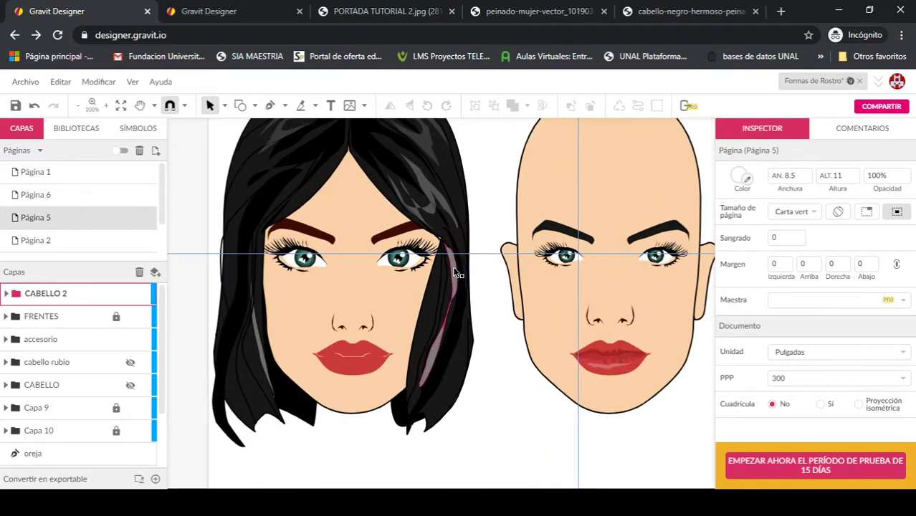
scroll(419, 337, up, 3)
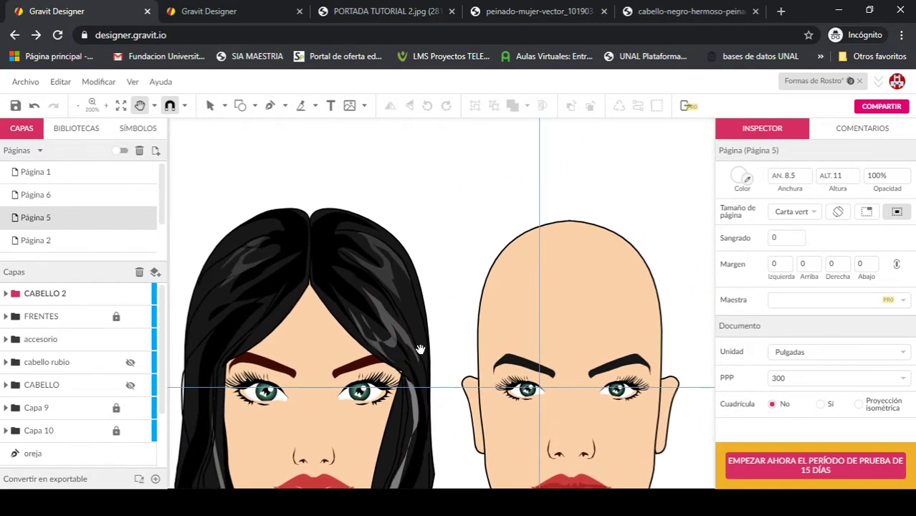
Step: Give the black crown strand right of the parting a linear gradient fill with its start colour sampled as #000000 from the hair
click(332, 262)
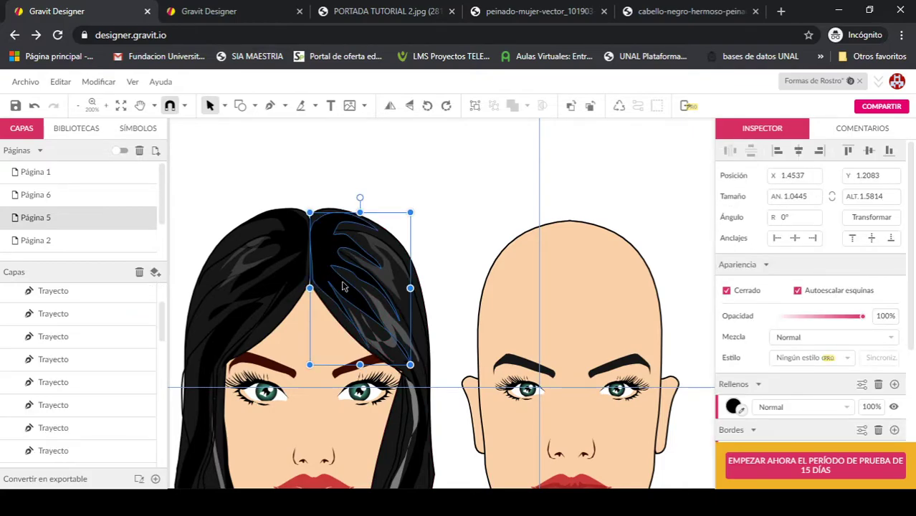
click(733, 407)
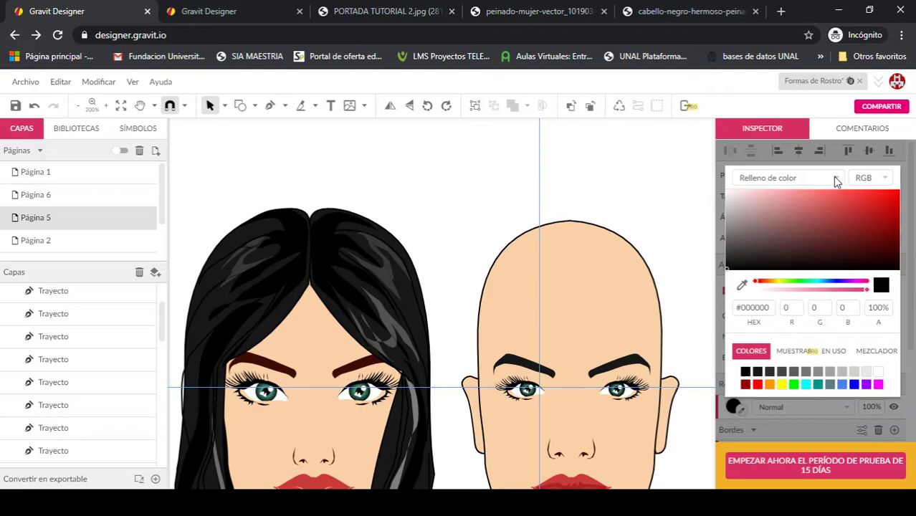
click(794, 202)
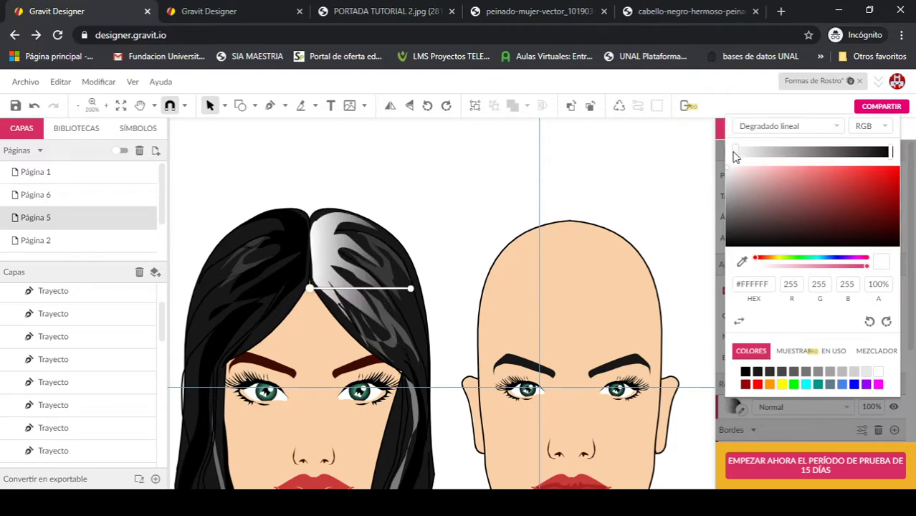
click(309, 291)
click(307, 287)
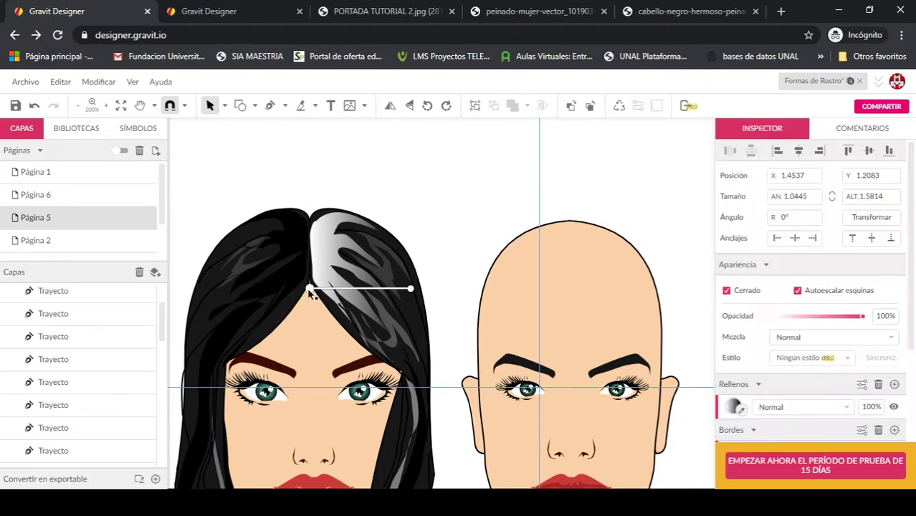
click(724, 408)
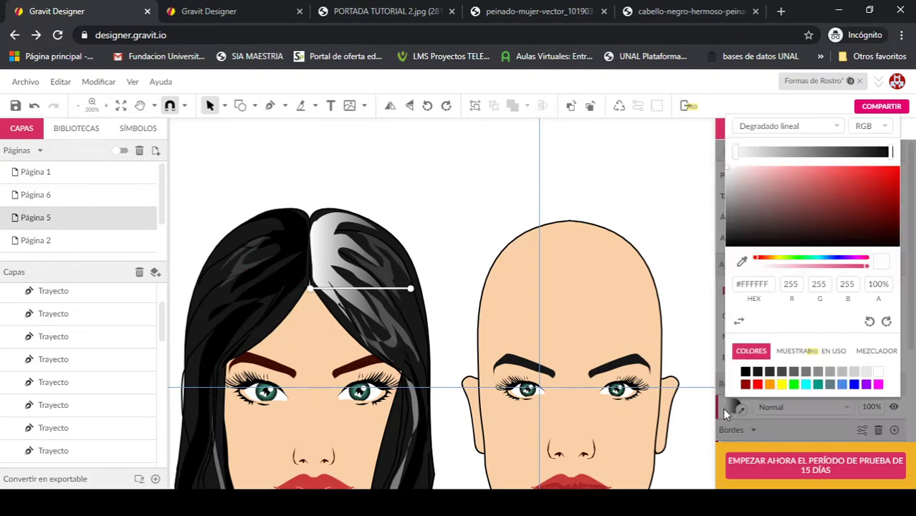
click(742, 260)
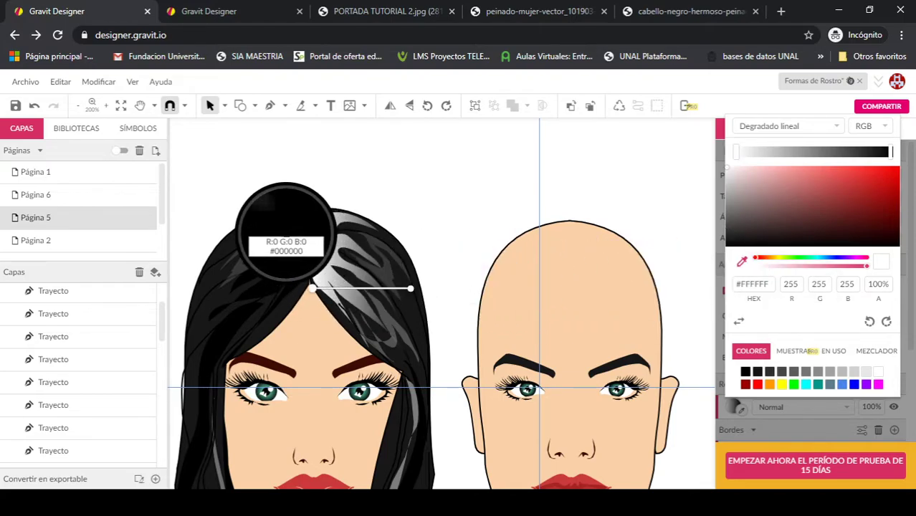
click(286, 233)
Step: Try to set the crown strand gradient's end colour to grey #5D5D5D and shorten the gradient to end near the parting
click(892, 154)
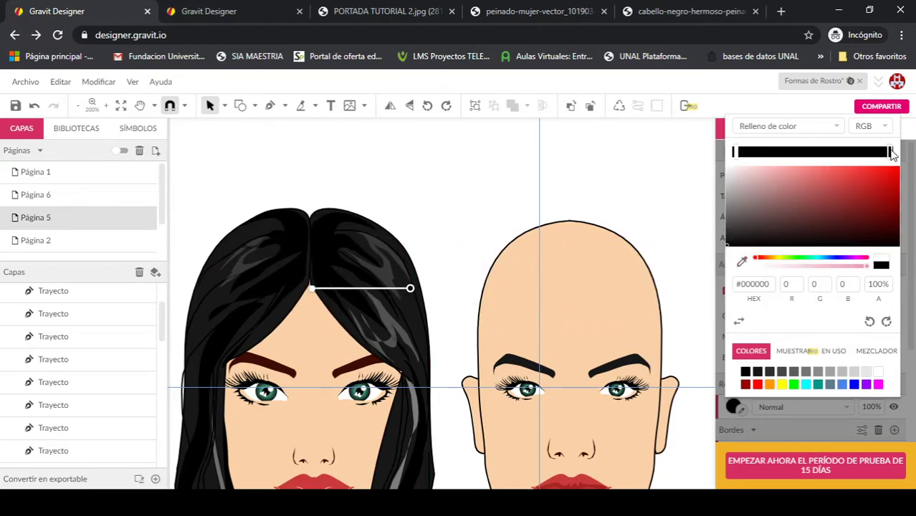
click(770, 370)
click(781, 371)
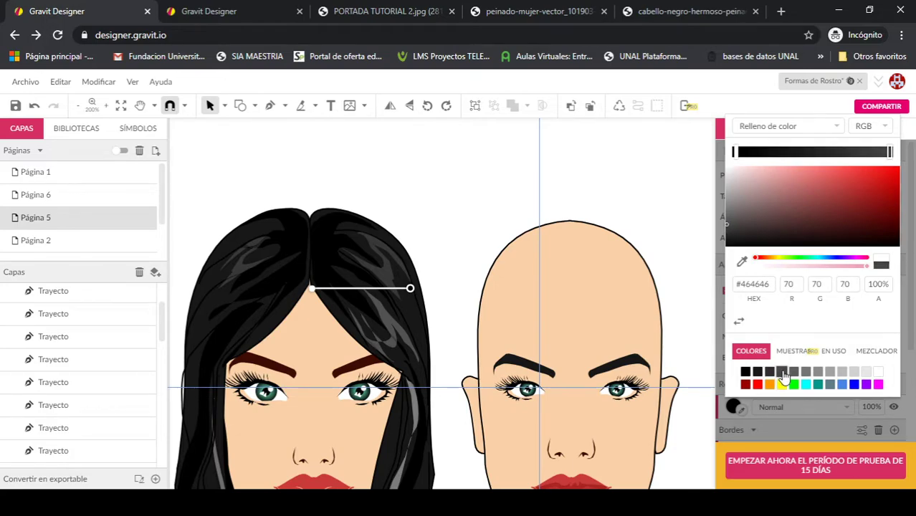
click(794, 371)
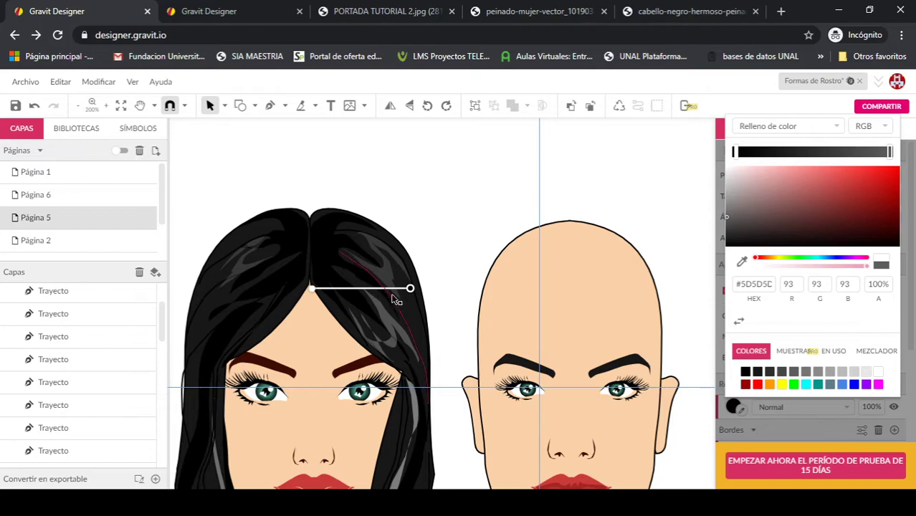
drag(410, 289, 341, 288)
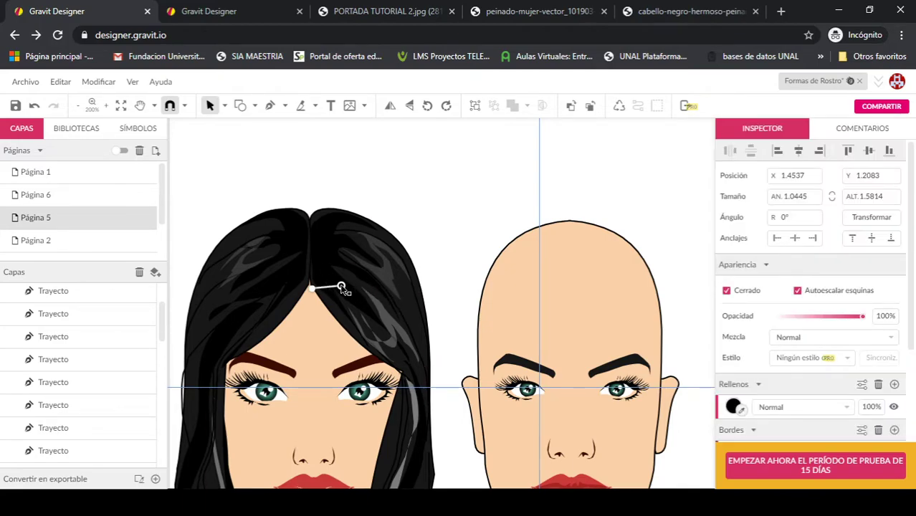
click(390, 201)
Step: Set the end colour of the right crown strand's linear gradient to dark grey #5D5D5D
click(330, 241)
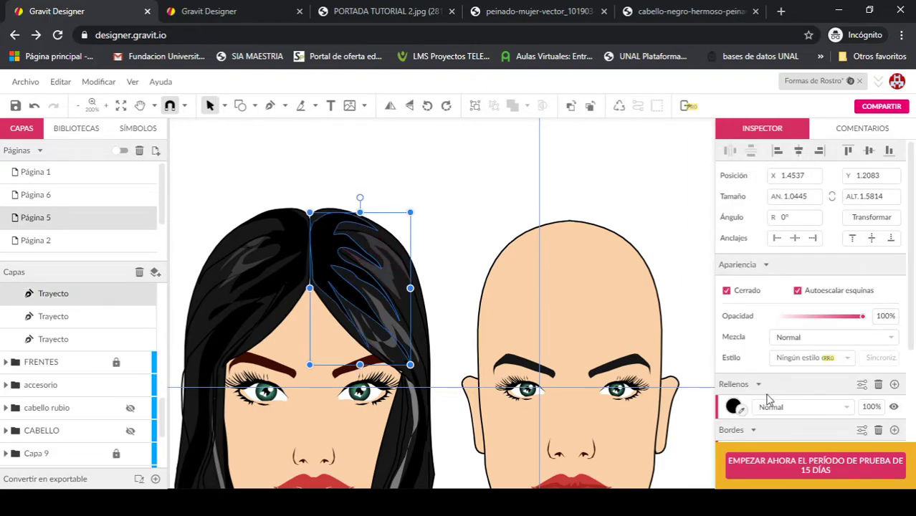
click(732, 407)
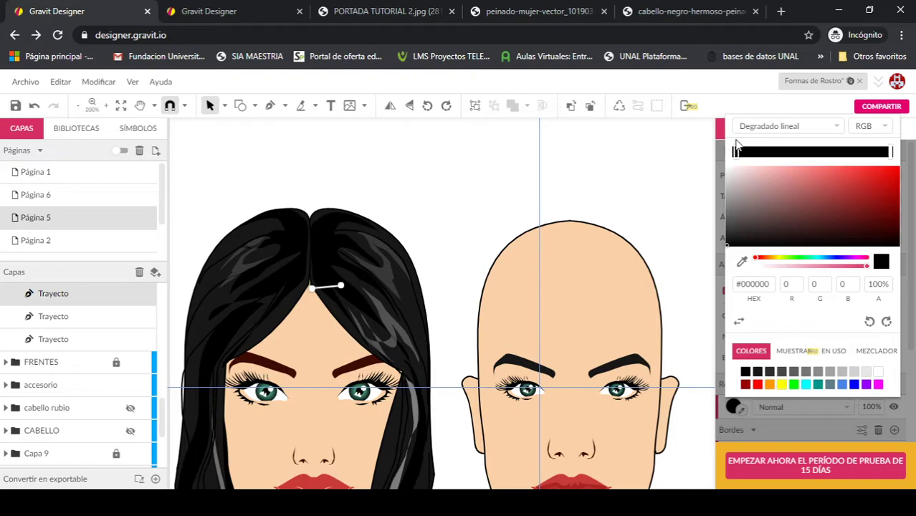
click(891, 153)
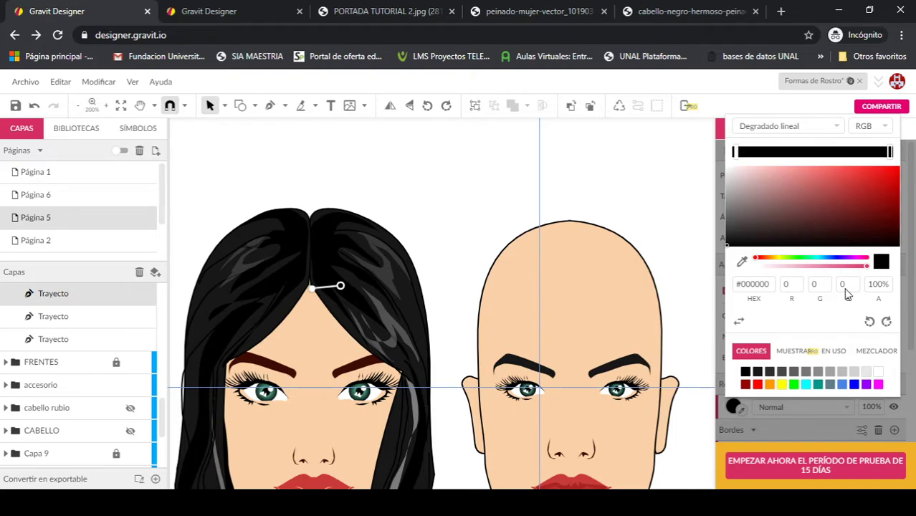
click(794, 372)
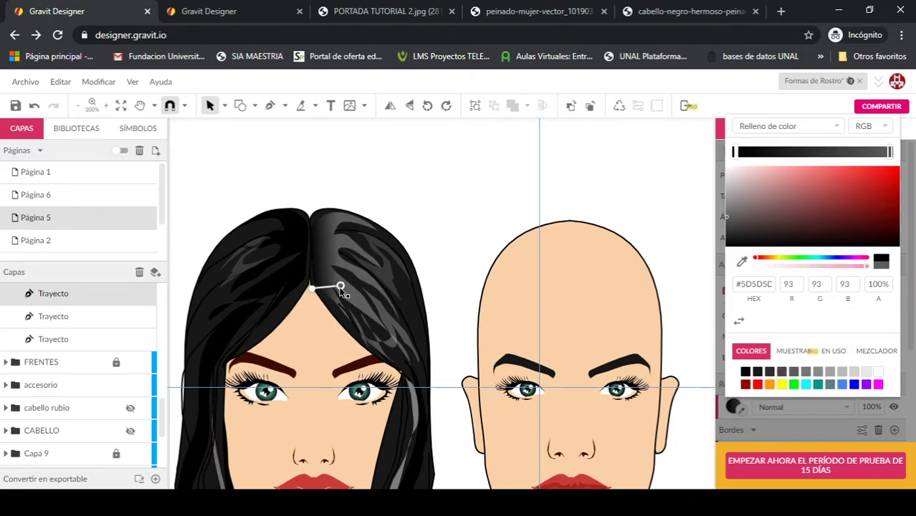
Step: Stretch the crown strand's gradient from just beside the parting across to the hair's outer right edge
mouse_move(342, 290)
mouse_down()
mouse_move(372, 296)
mouse_move(386, 311)
mouse_move(381, 317)
mouse_move(388, 296)
mouse_up()
mouse_move(314, 291)
mouse_down()
mouse_move(330, 296)
mouse_move(318, 231)
mouse_move(322, 278)
mouse_up()
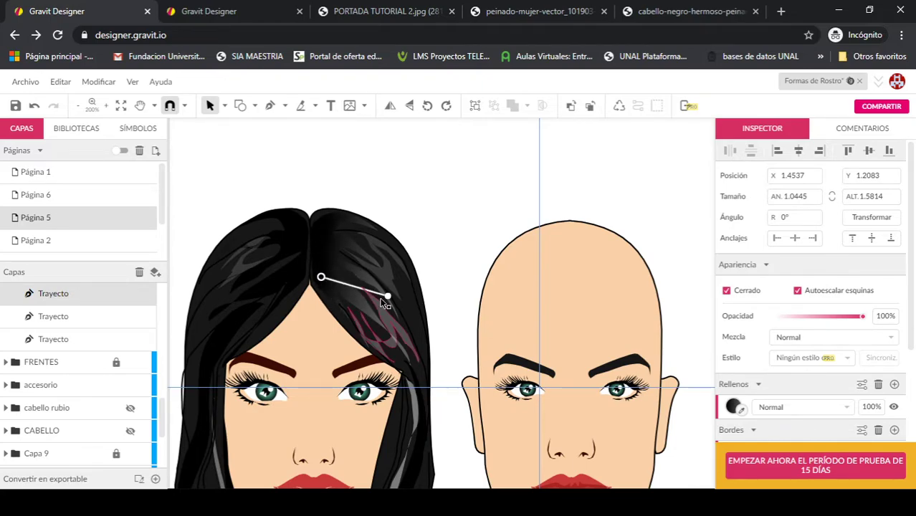
mouse_move(388, 300)
mouse_down()
mouse_move(404, 267)
mouse_move(425, 285)
mouse_up()
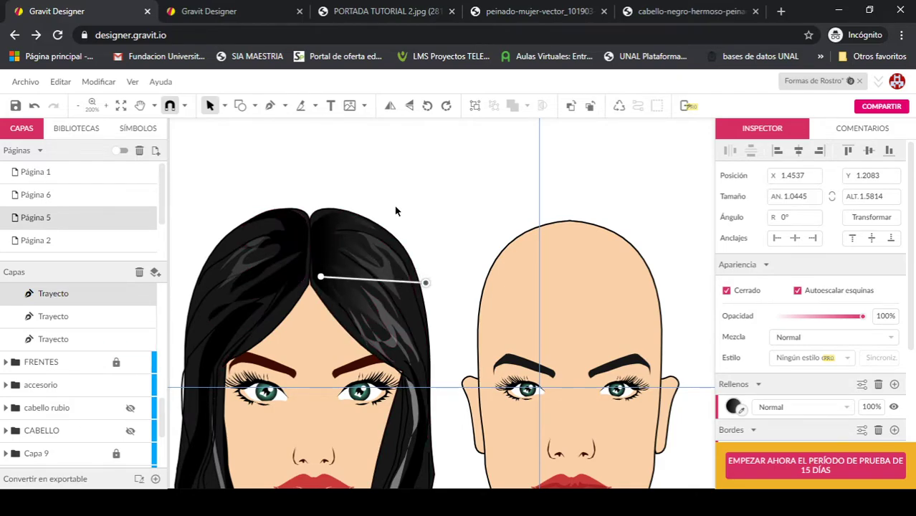
click(450, 218)
Step: Change the fill of the long black strand beside the right cheek to a linear gradient from white to black
scroll(450, 247, down, 2)
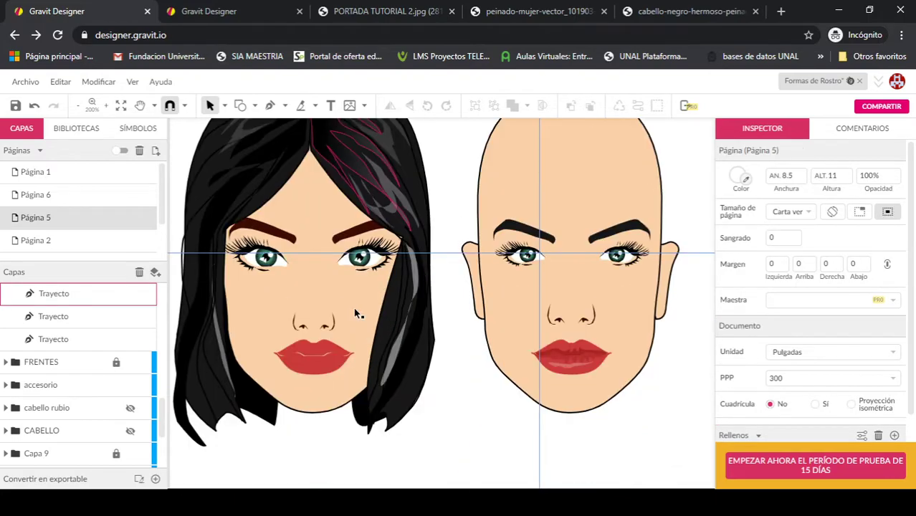
click(407, 342)
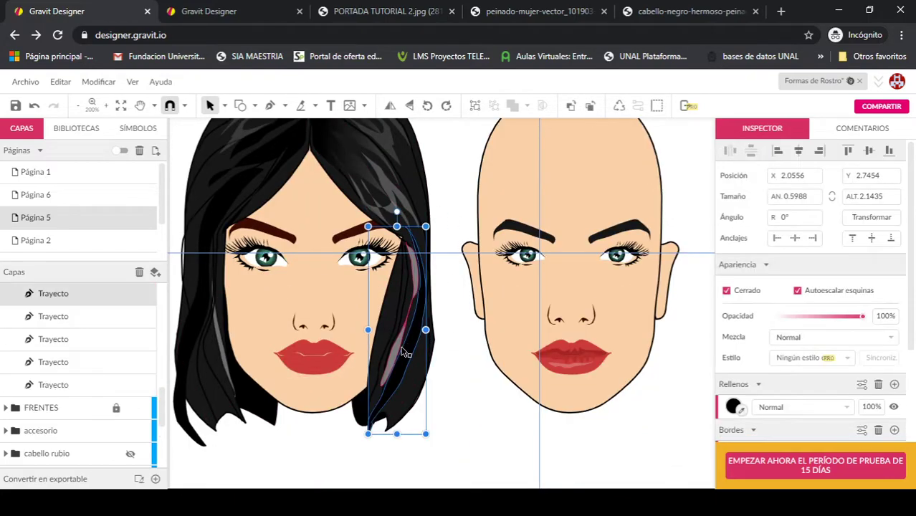
click(733, 406)
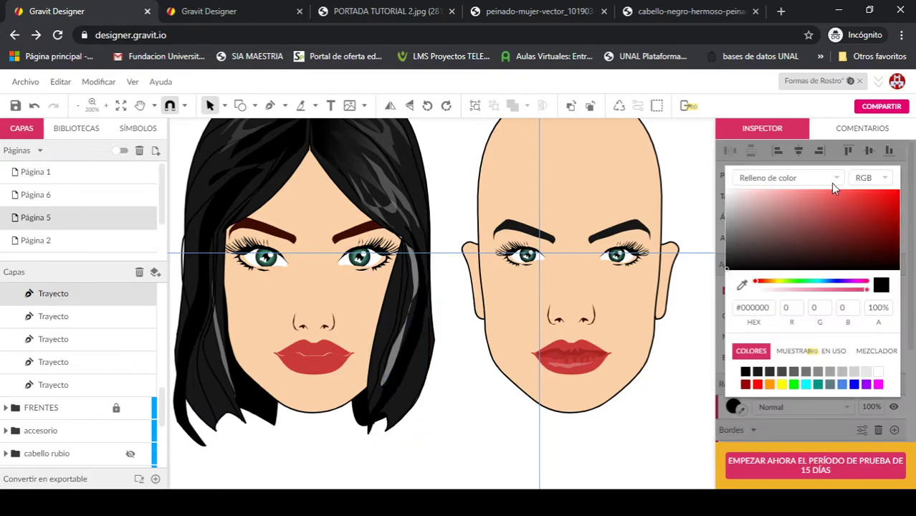
click(788, 201)
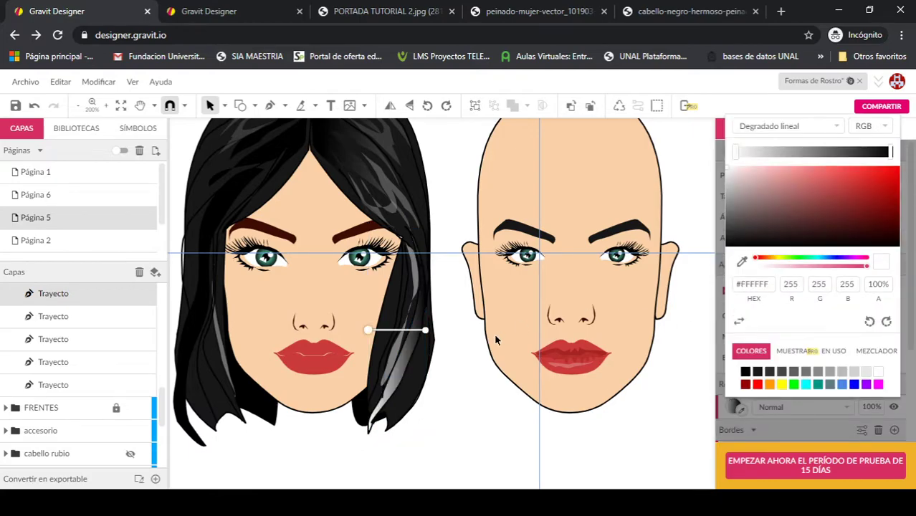
click(792, 430)
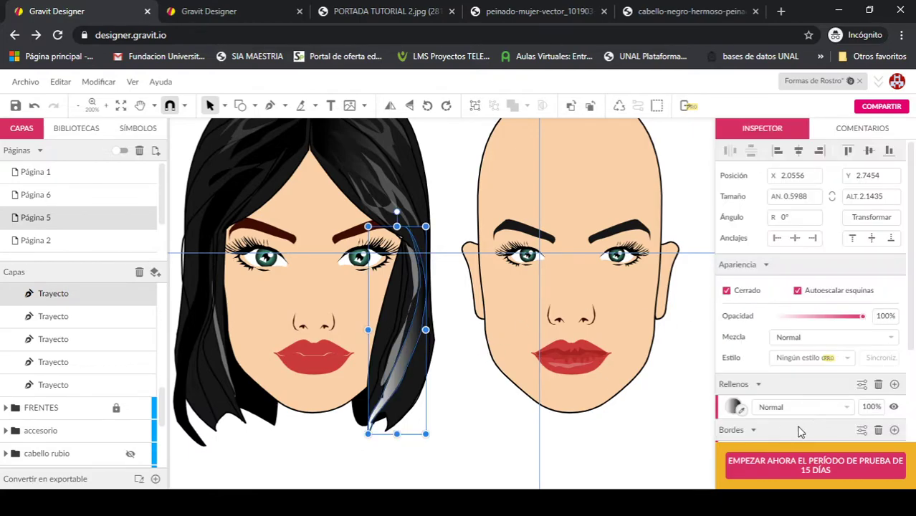
scroll(796, 395, down, 2)
click(766, 385)
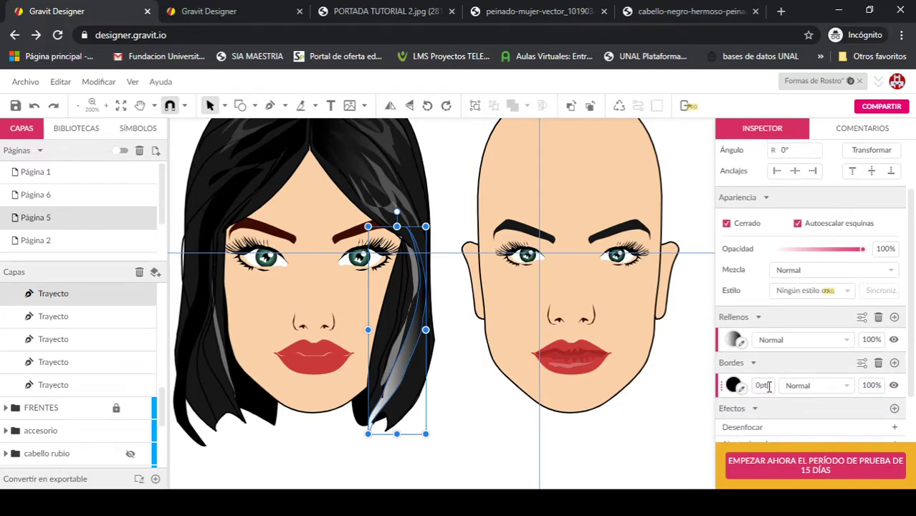
click(685, 228)
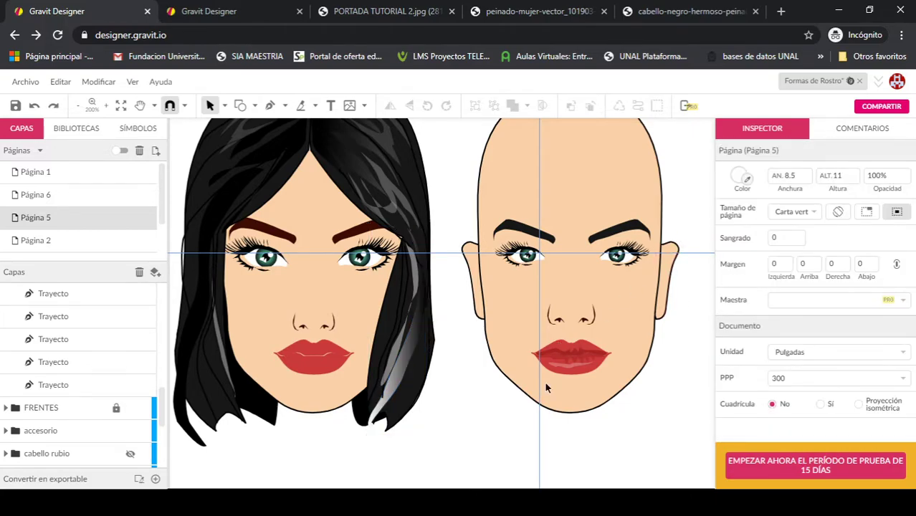
Step: Shift the black stop of the cheek strand's gradient to about the middle of the colour ramp
click(415, 351)
click(733, 407)
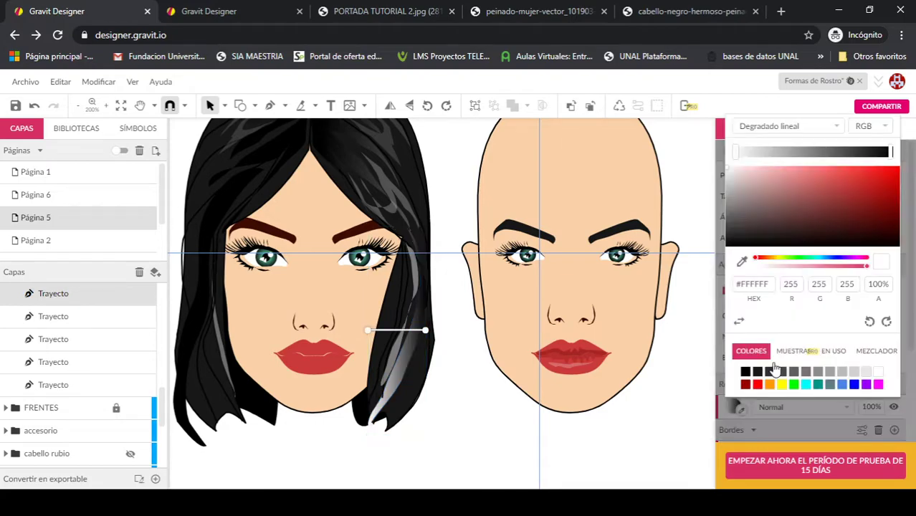
drag(889, 154, 816, 160)
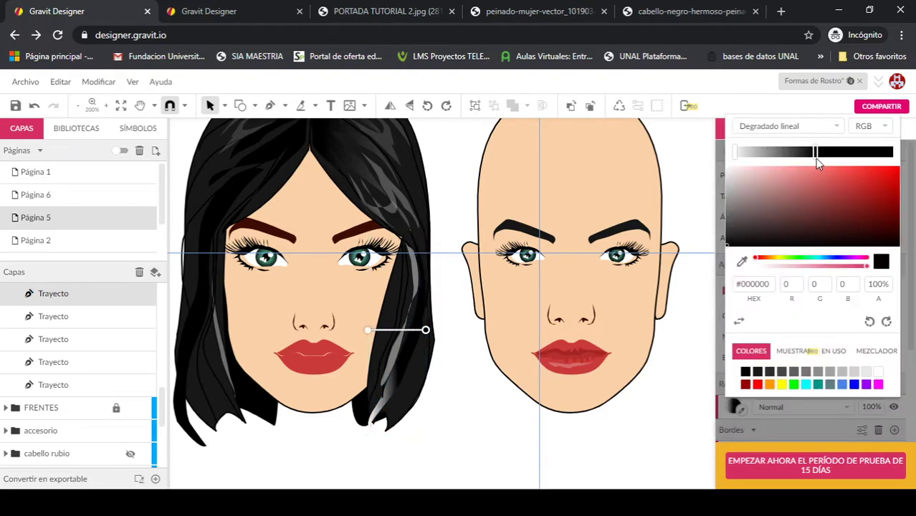
Step: Realign the cheek strand's gradient to run lengthwise from outside the hair at eye level down to the strand's lower tip
click(374, 324)
drag(367, 329, 408, 297)
drag(400, 332, 390, 399)
drag(408, 296, 436, 243)
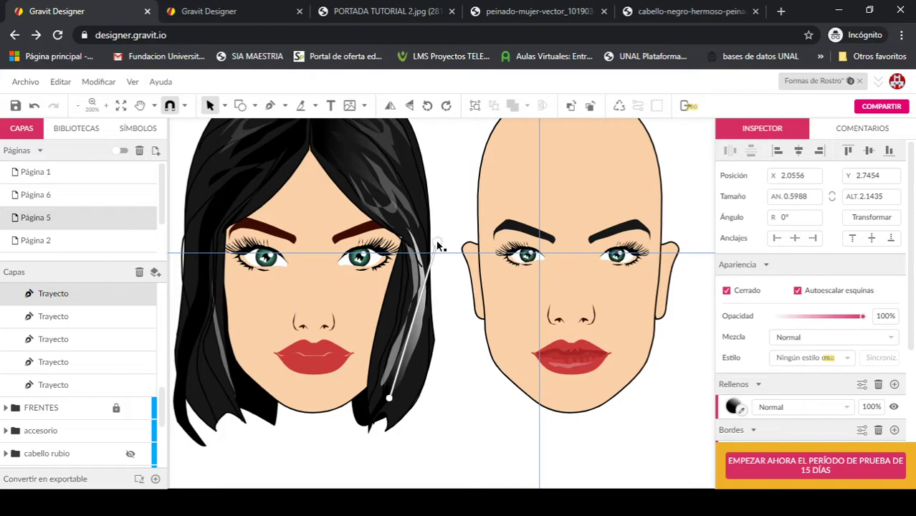
drag(389, 399, 372, 432)
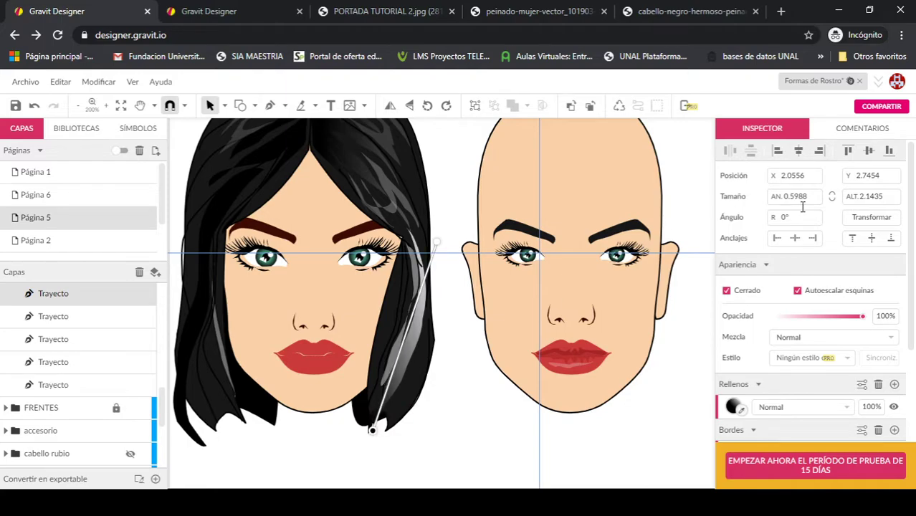
Step: Set the cheek strand gradient's start colour to grey #747474 and pull its lower end up to just below mouth level
click(733, 408)
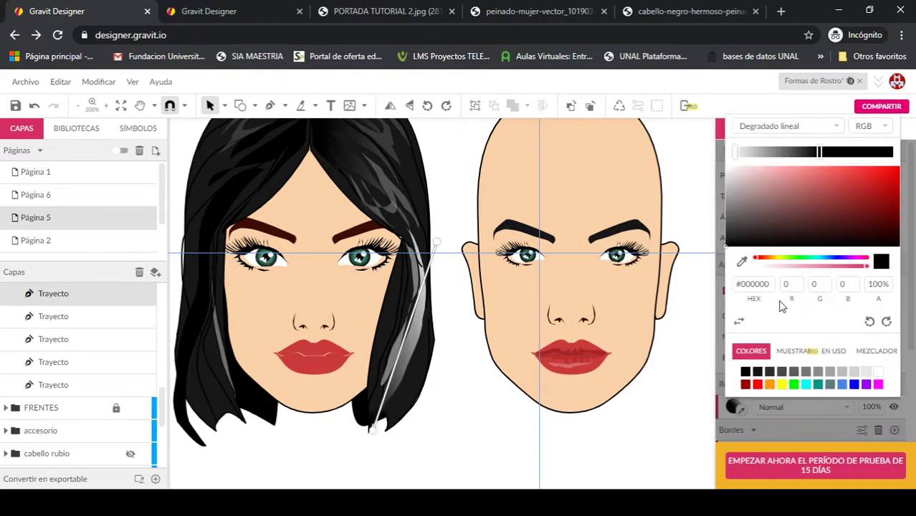
click(735, 154)
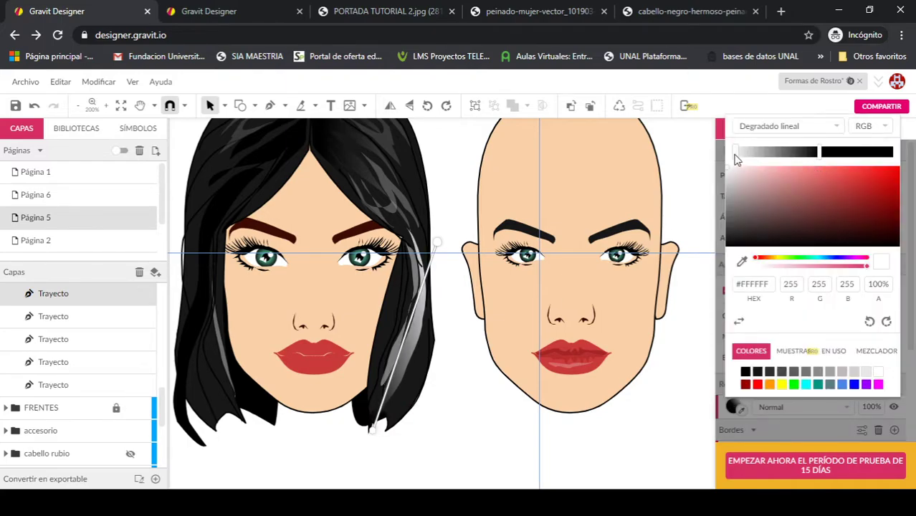
click(807, 372)
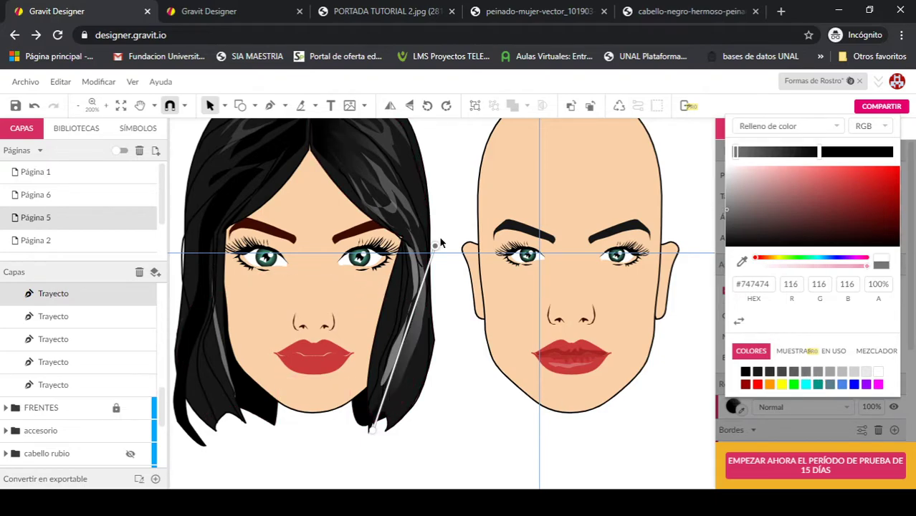
drag(375, 434, 393, 379)
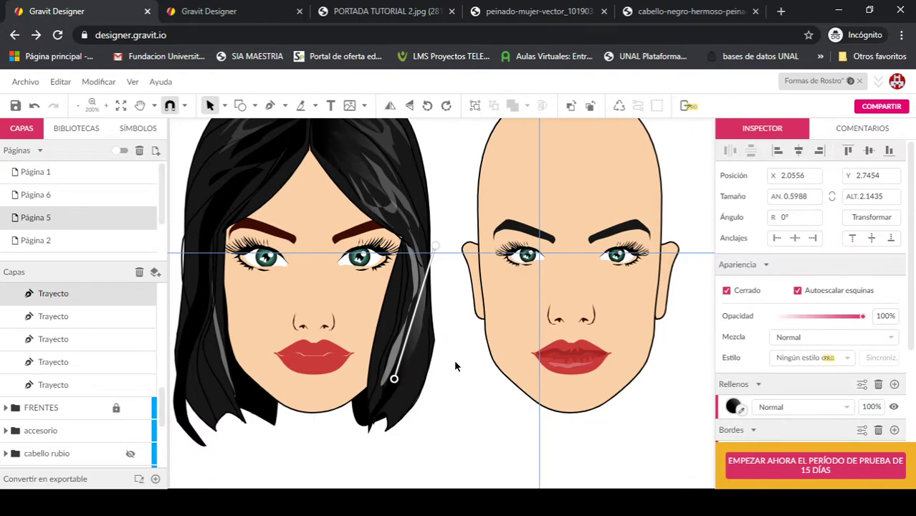
click(459, 369)
Step: Move the cheek strand's grey gradient stop toward the middle of the ramp and add a near-black #020202 stop at the start
scroll(372, 289, up, 2)
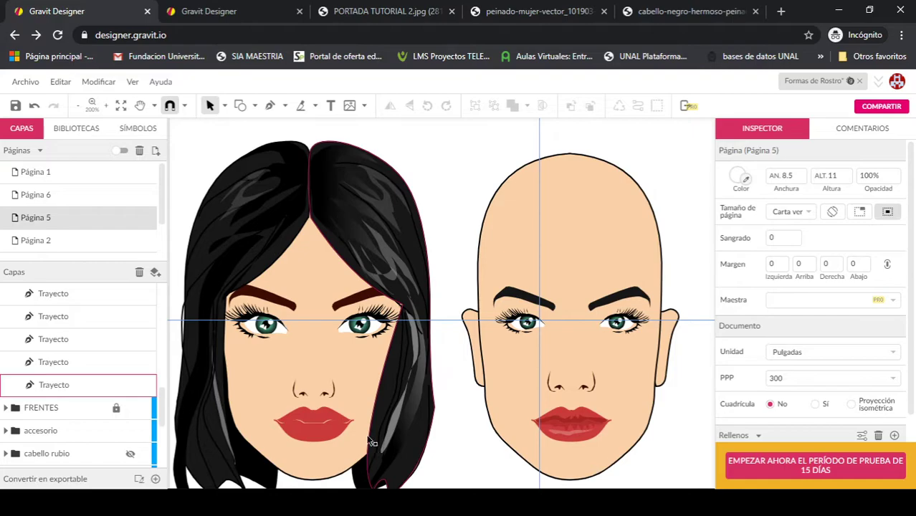
click(417, 410)
scroll(803, 358, down, 2)
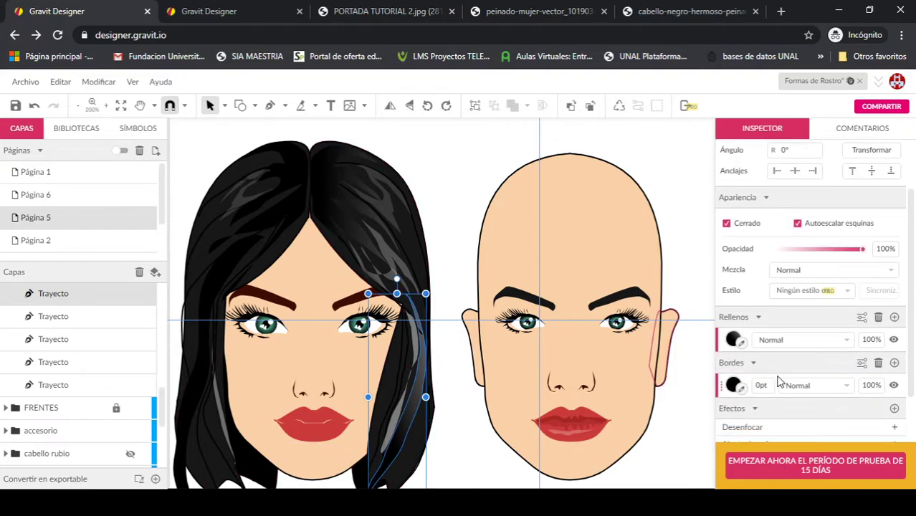
click(731, 342)
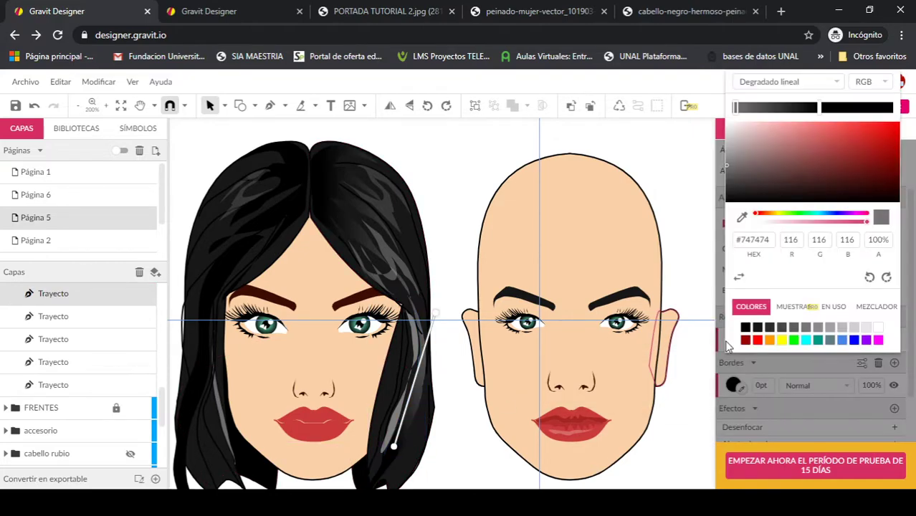
drag(737, 113, 784, 111)
click(736, 114)
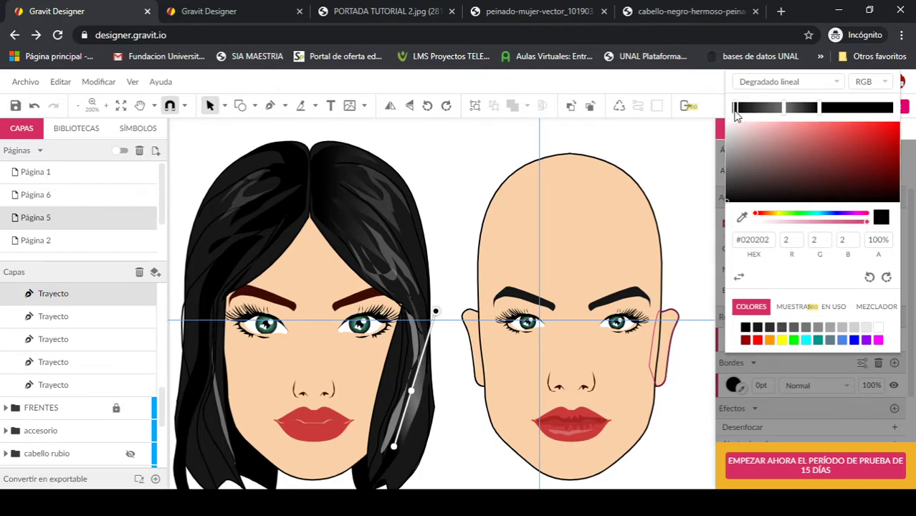
Step: Set the cheek strand gradient's start stop to black and rearrange the inner stops, adding one near the middle of the ramp
click(746, 327)
drag(821, 111, 792, 111)
click(801, 106)
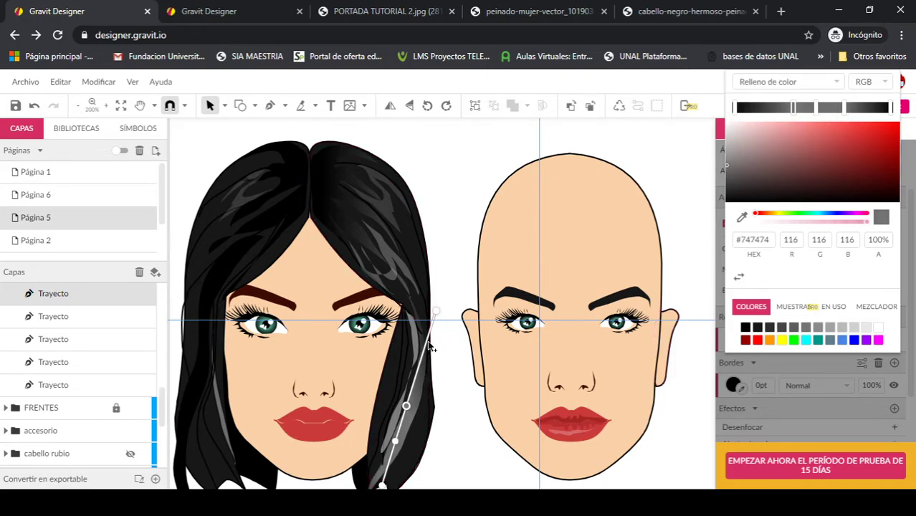
Step: Shorten the cheek strand's gradient to run from just below eye level to about chin level and shift a middle stop slightly upward
drag(436, 314, 422, 361)
scroll(440, 419, down, 2)
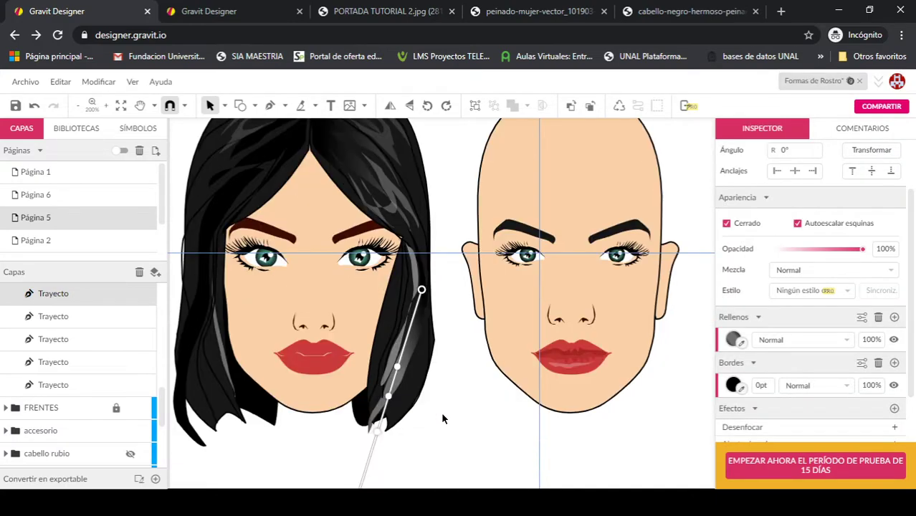
scroll(367, 425, down, 4)
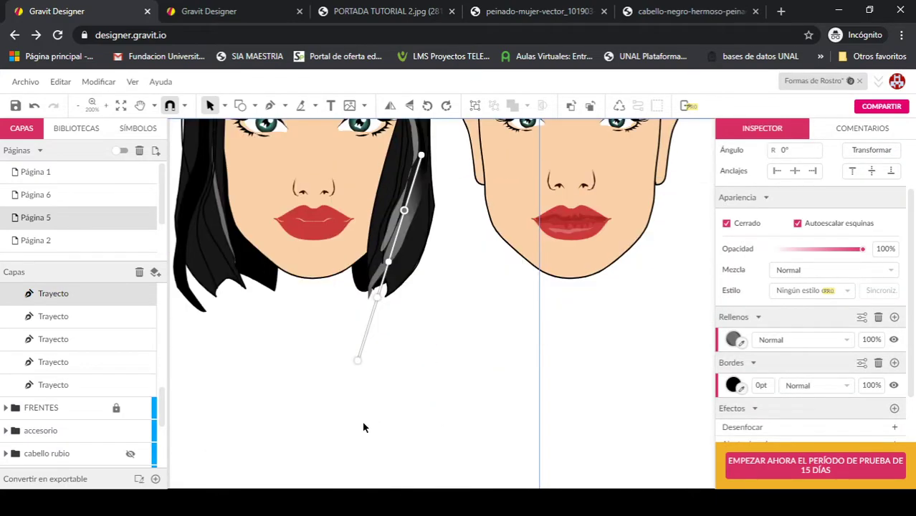
drag(359, 358, 386, 265)
drag(400, 232, 409, 222)
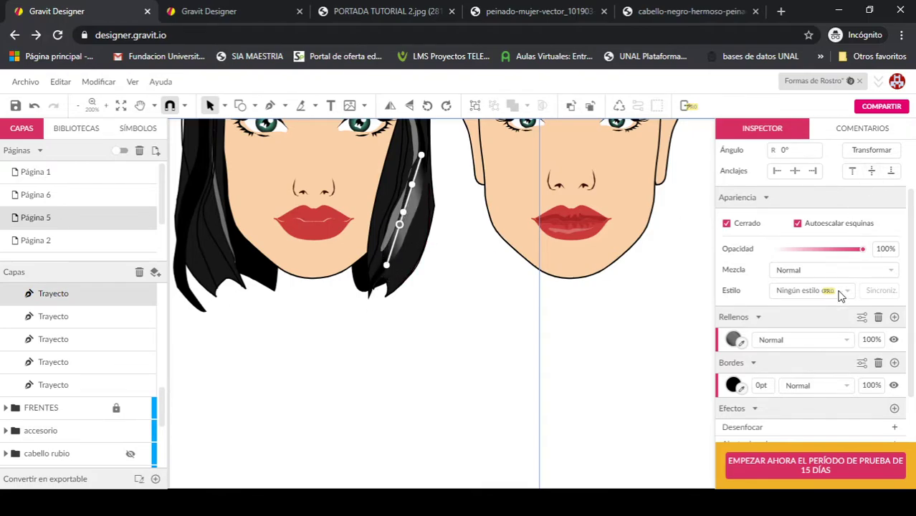
Step: Try to edit the cheek strand's gradient stops, undo the strand's deletion and clear the selection
click(733, 340)
click(818, 108)
key(Escape)
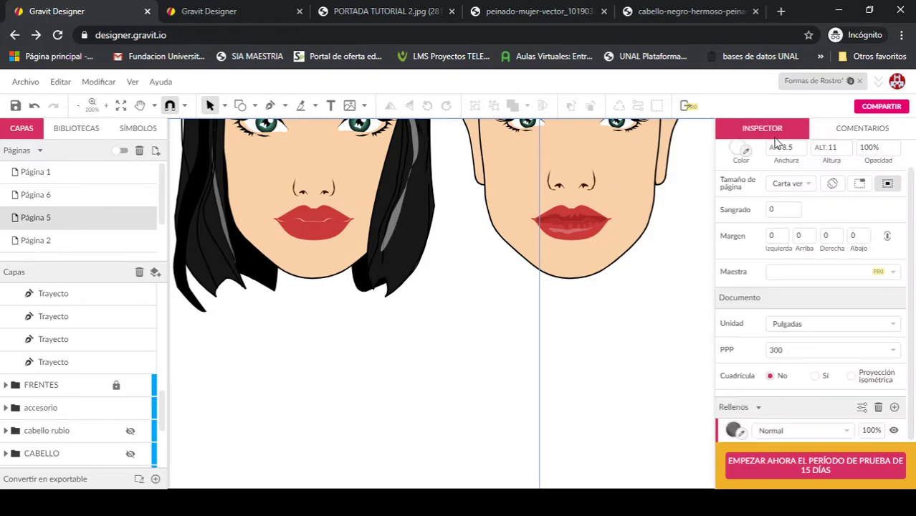
scroll(502, 330, down, 2)
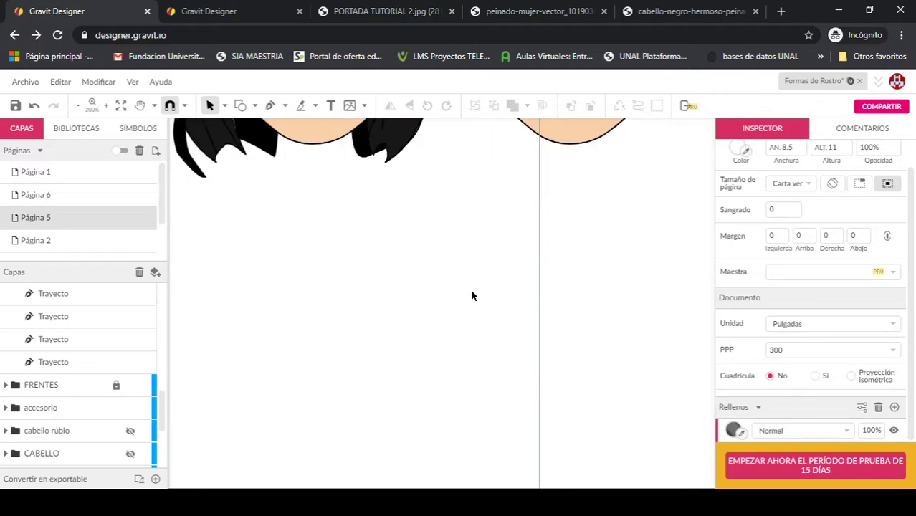
scroll(473, 296, up, 3)
key(ctrl+v)
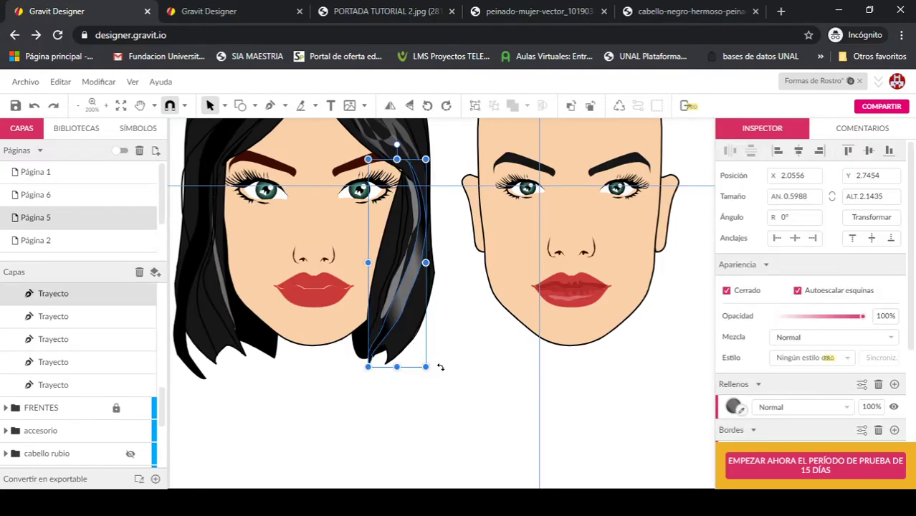
click(502, 389)
scroll(500, 391, up, 2)
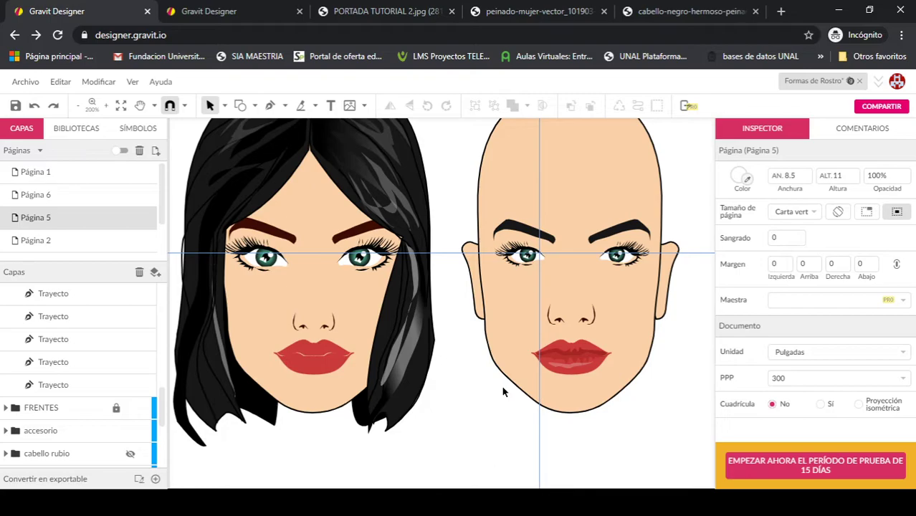
Step: Collapse the CABELLO 2 layer, show the hidden cabello rubio layer and frame the third face with its blond hair
key(ctrl+minus)
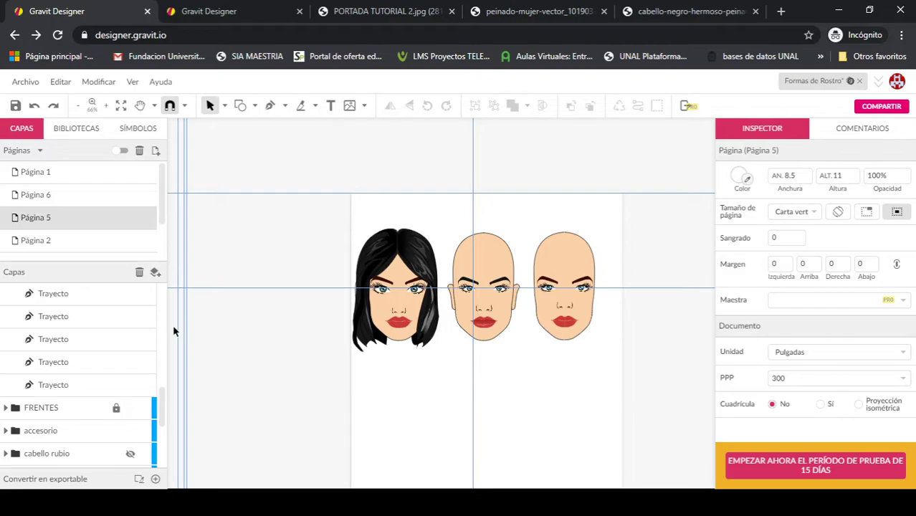
scroll(72, 337, up, 3)
click(4, 293)
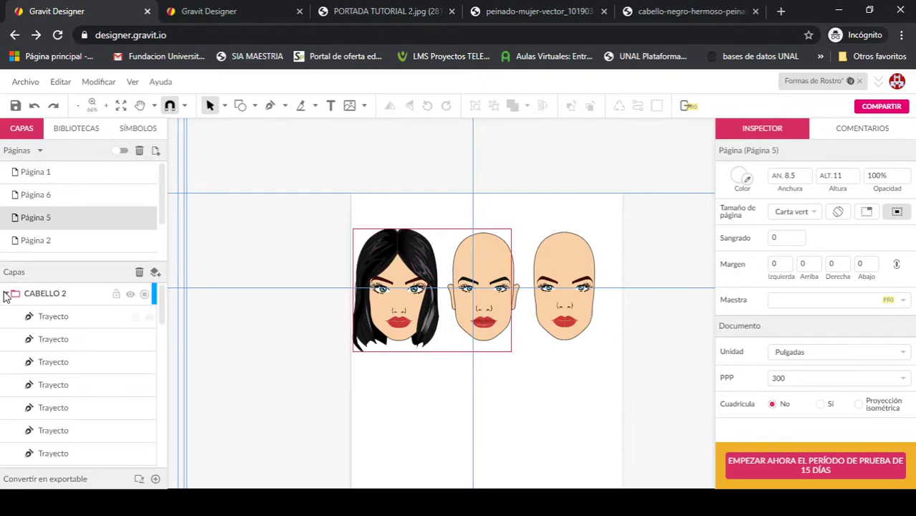
click(5, 293)
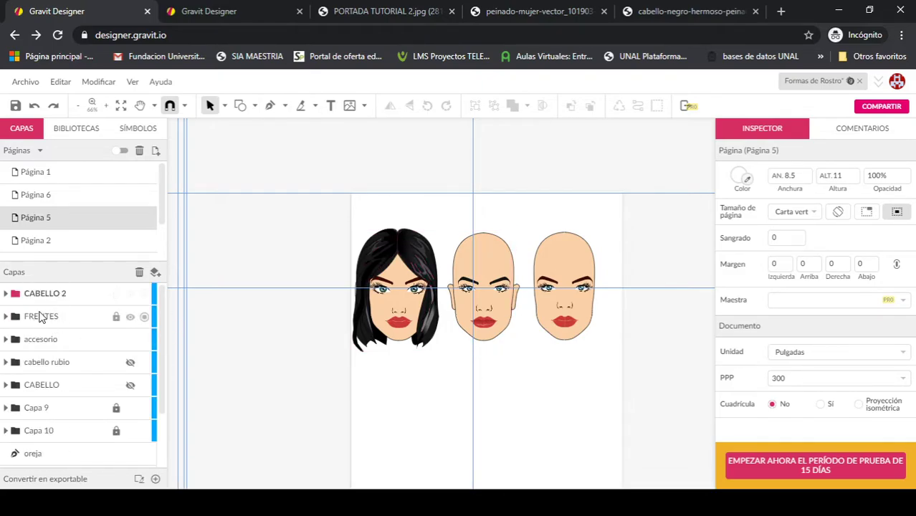
click(131, 364)
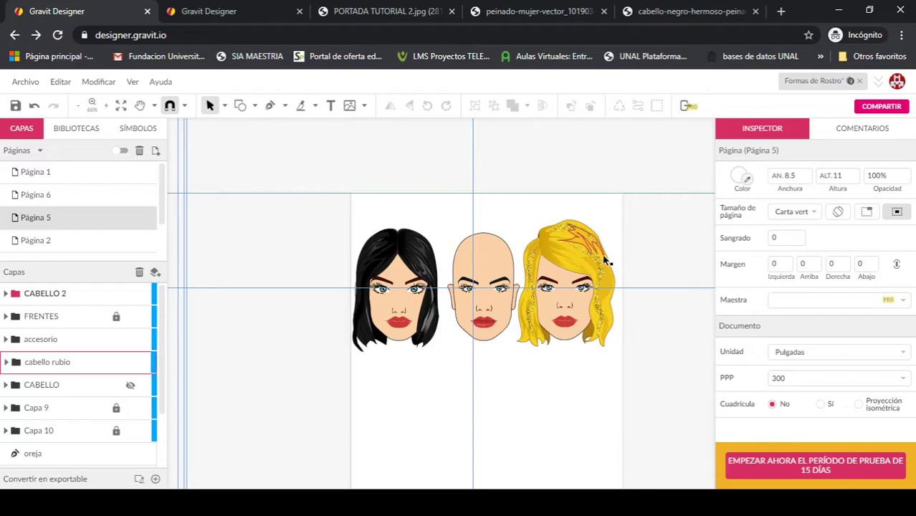
key(z)
drag(506, 208, 646, 382)
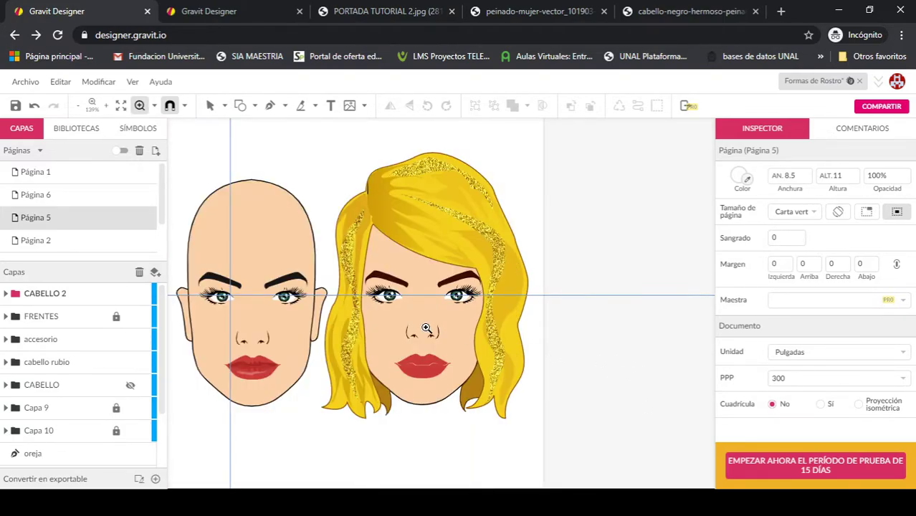
Step: Examine the fills of the blond hairstyle's glitter strand, crown highlight and back lock, and collapse the cabello rubio layer
key(v)
click(492, 339)
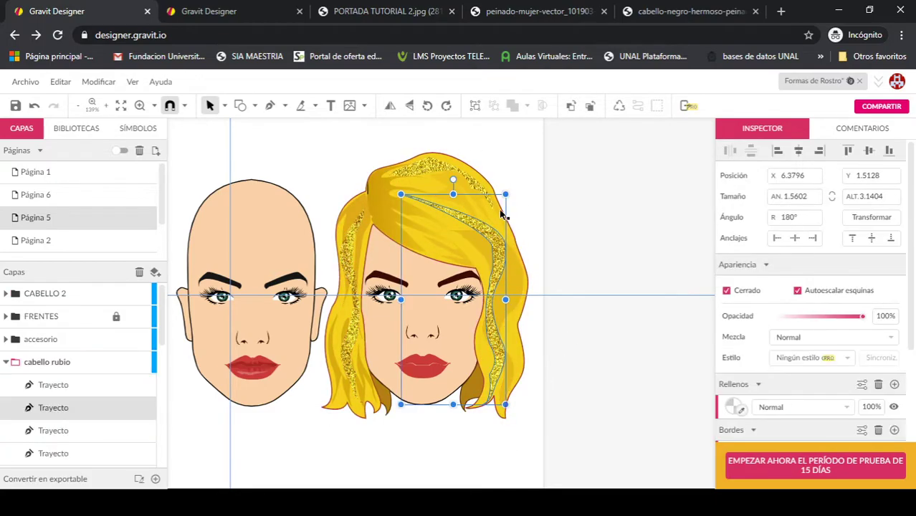
click(733, 409)
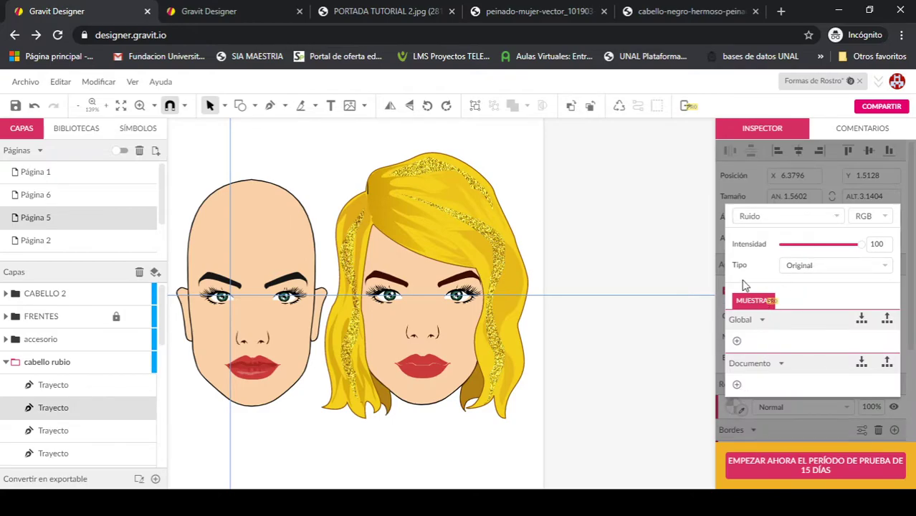
click(558, 218)
drag(390, 210, 457, 196)
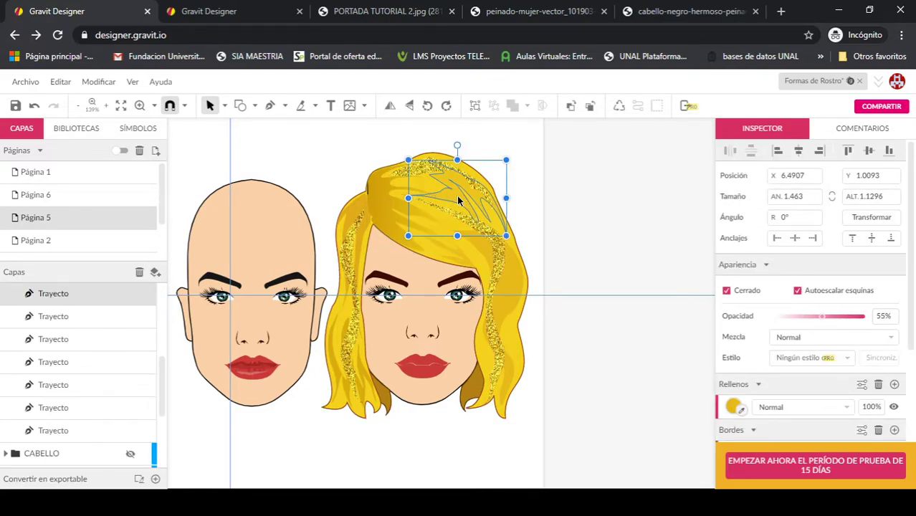
click(471, 389)
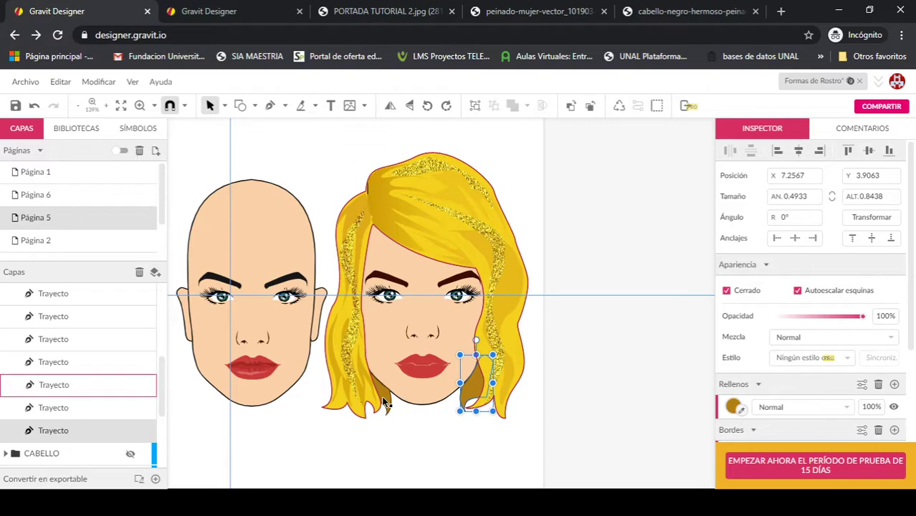
click(395, 438)
scroll(84, 362, up, 5)
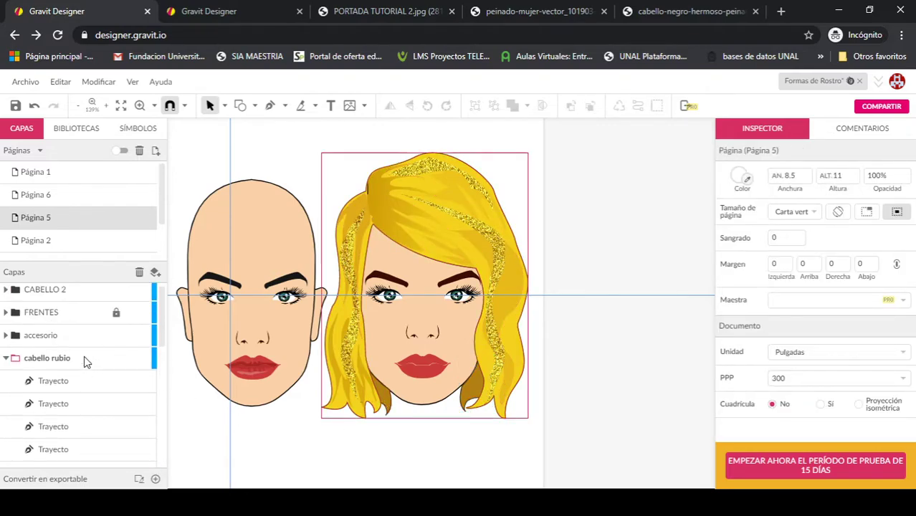
click(5, 358)
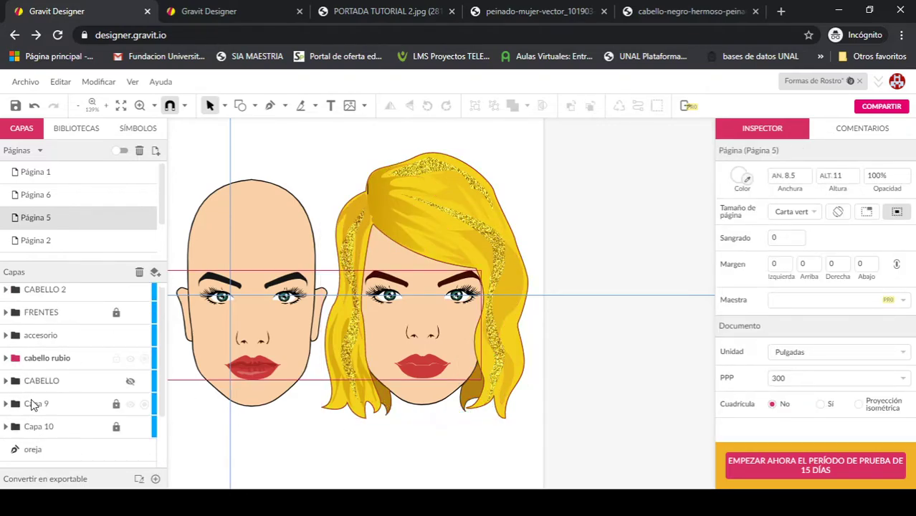
Step: Show the CABELLO layer with the second face's short hair, view all three faces at 100% and collapse CABELLO 2
click(131, 383)
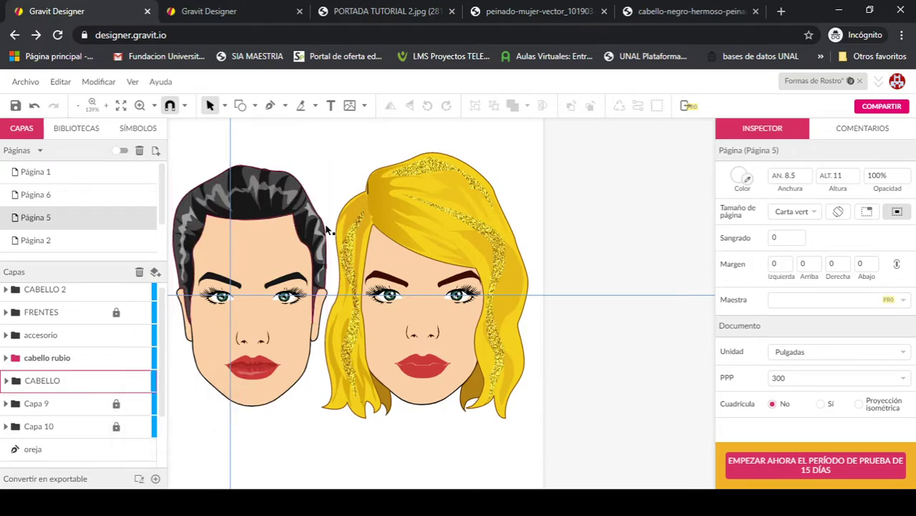
drag(308, 215, 487, 236)
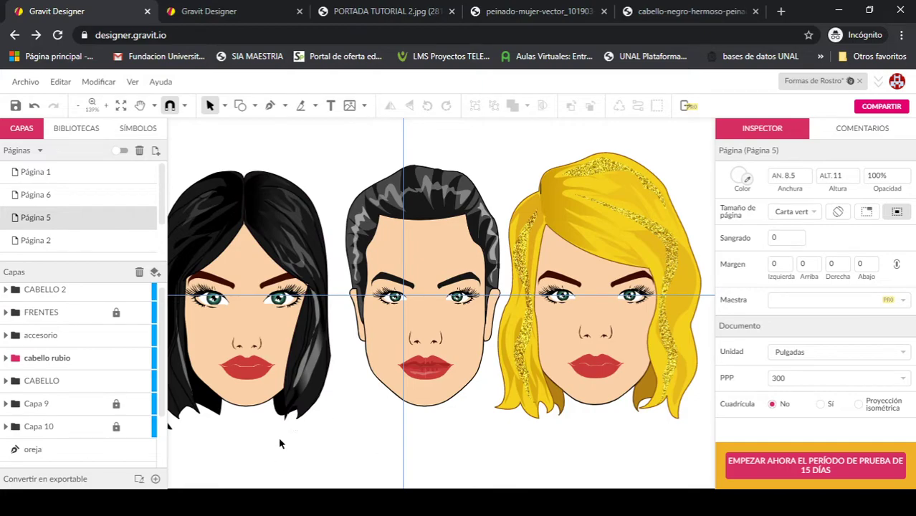
mouse_move(300, 391)
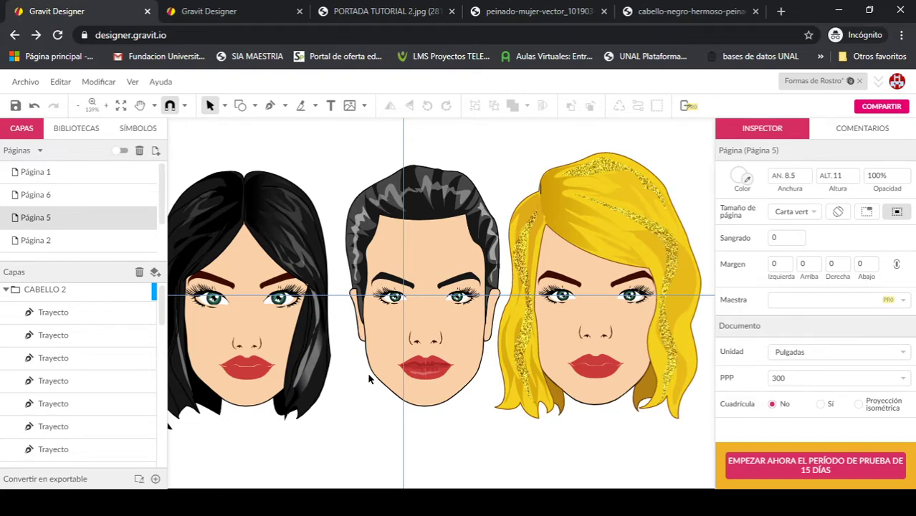
key(ctrl+1)
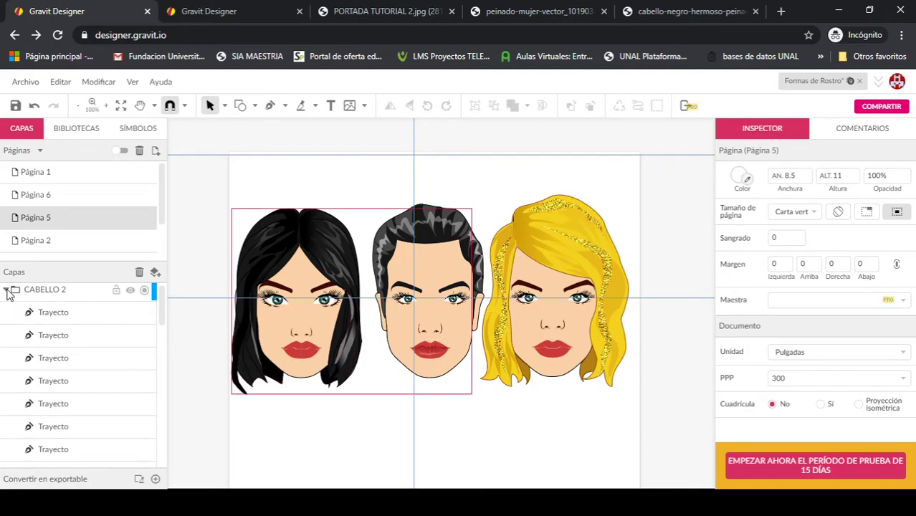
click(7, 290)
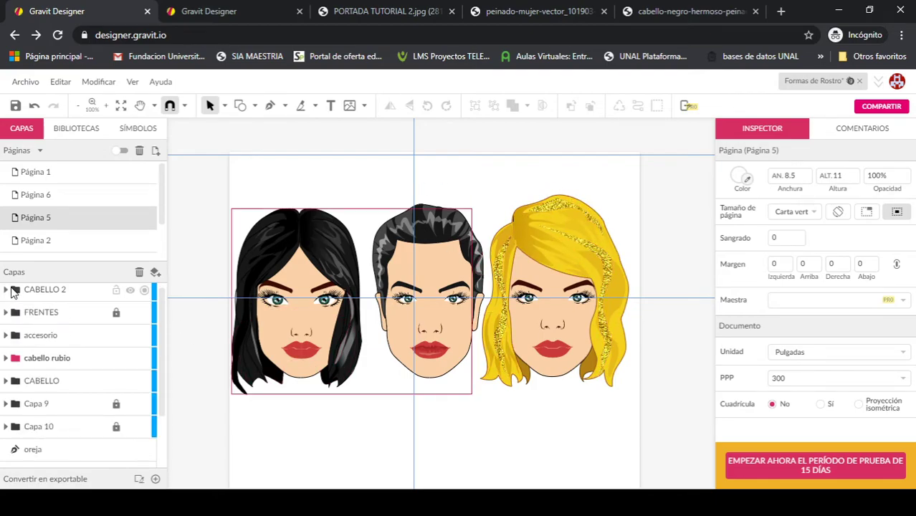
Step: Go to Página 2, show the cabello layer with the middle face's long black hair, and collapse the layer
click(48, 242)
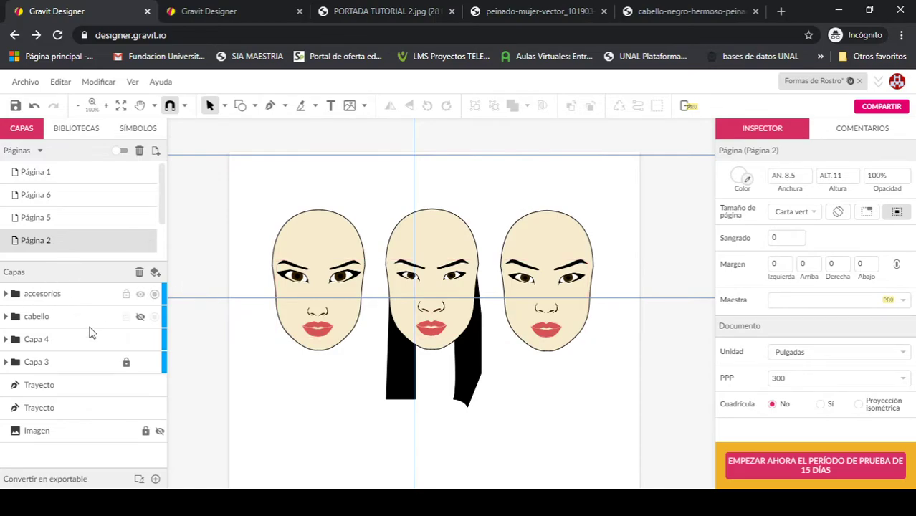
click(141, 316)
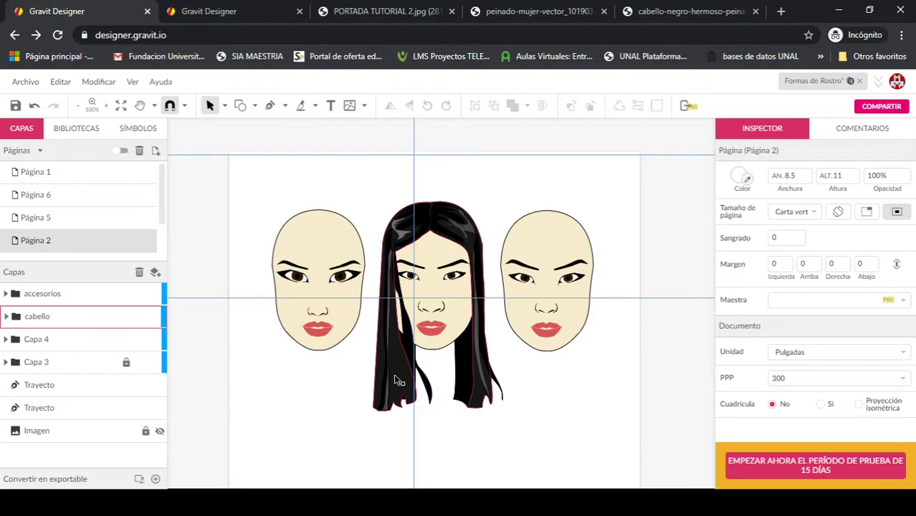
click(407, 335)
click(518, 373)
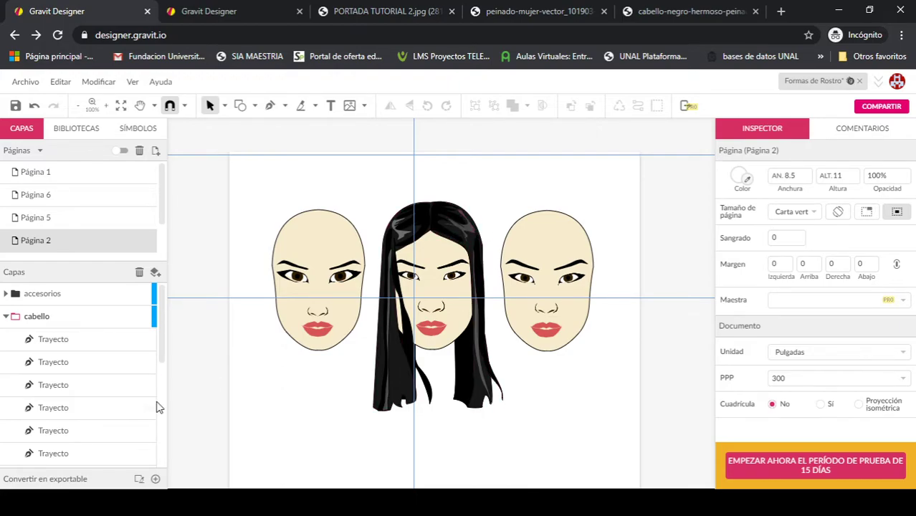
click(6, 316)
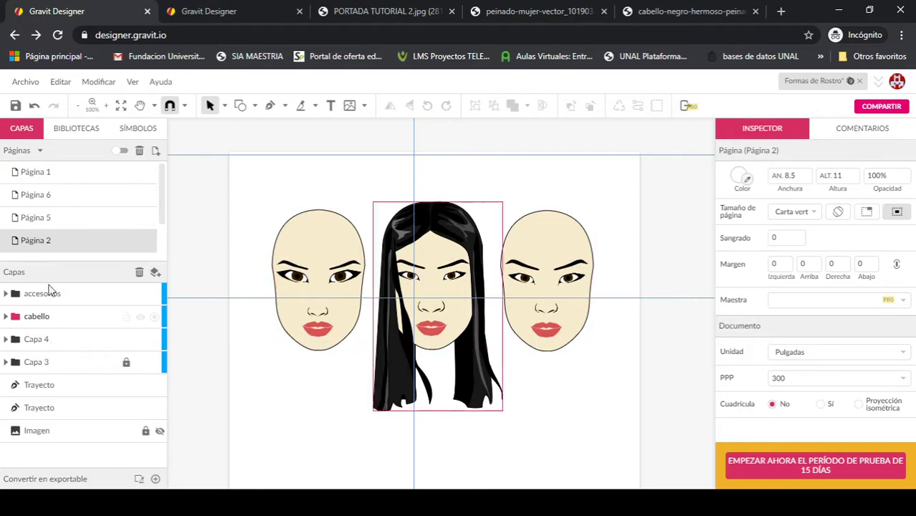
Step: Look at Página 3, go on to Página 4 and show its CABELLO layer with the curly hair
scroll(81, 226, down, 2)
click(52, 217)
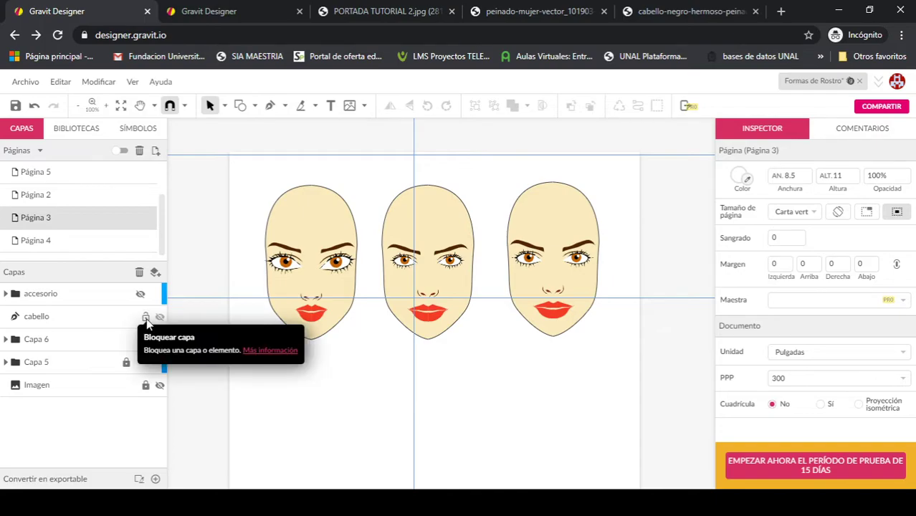
click(61, 242)
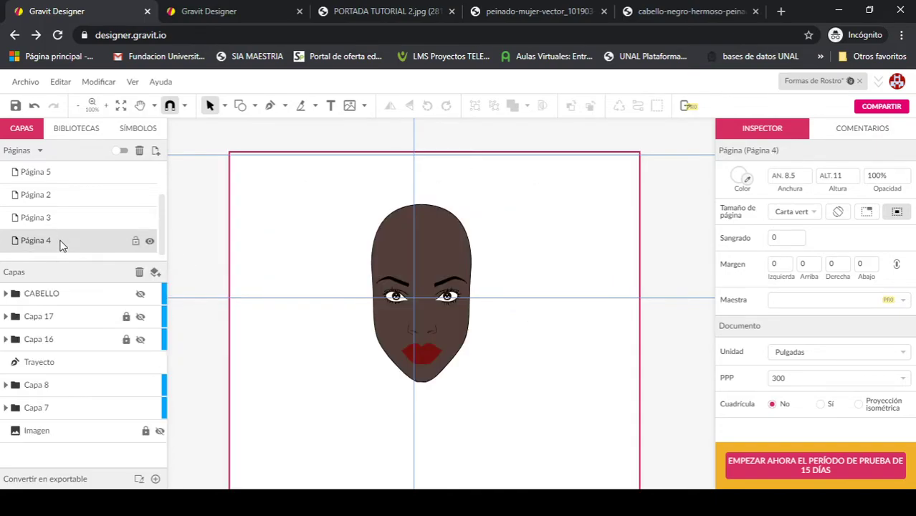
click(141, 296)
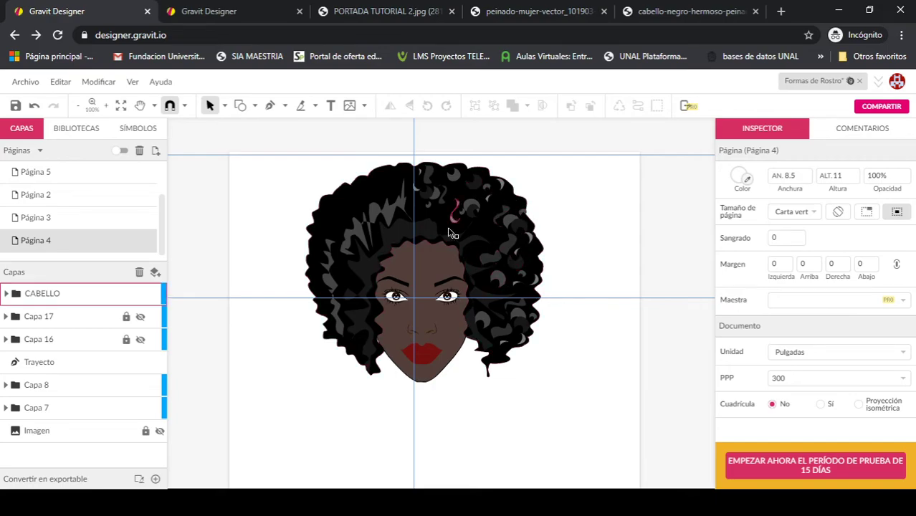
Step: Move the small dark curl near the curly hair's outer edge inward to about X 5.153, Y 1.4441 and deselect it
click(520, 227)
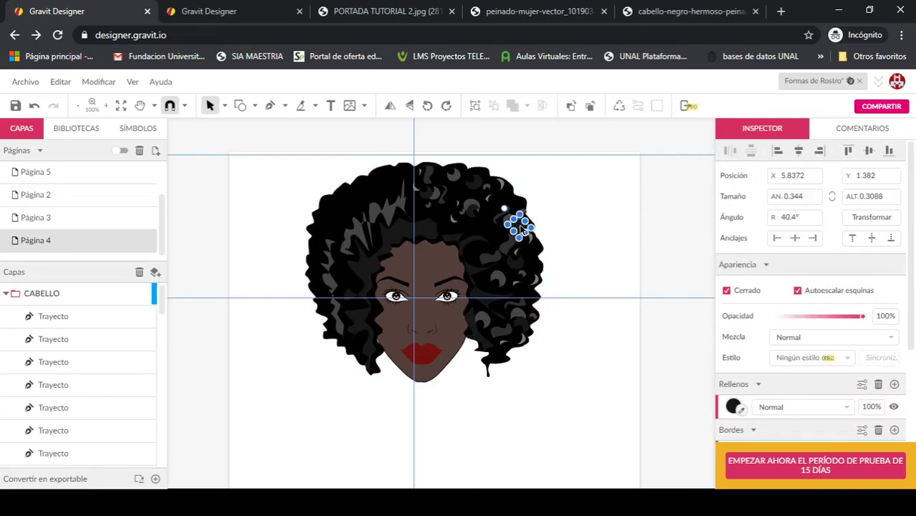
drag(518, 226, 484, 228)
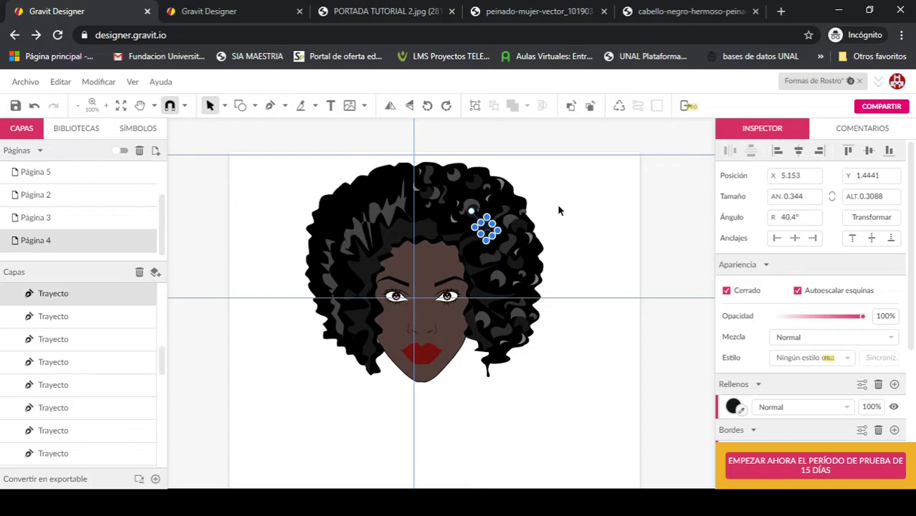
click(570, 222)
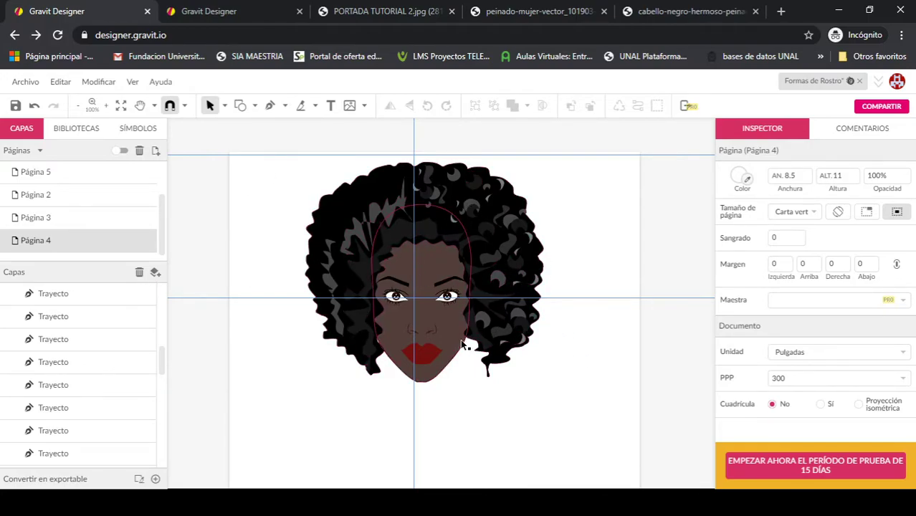
scroll(108, 344, down, 1)
scroll(63, 323, up, 3)
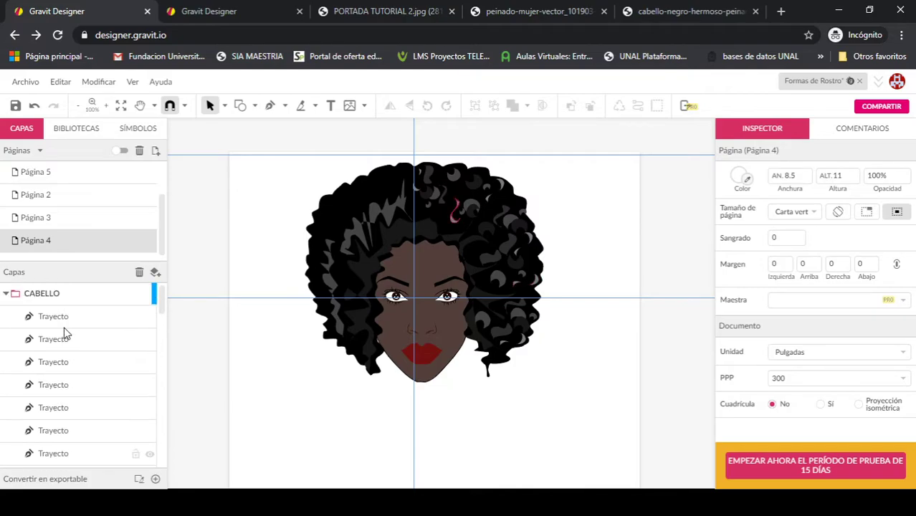
Step: Collapse Página 4's CABELLO layer, look over Página 2 and Página 3, and return to Página 2
click(5, 293)
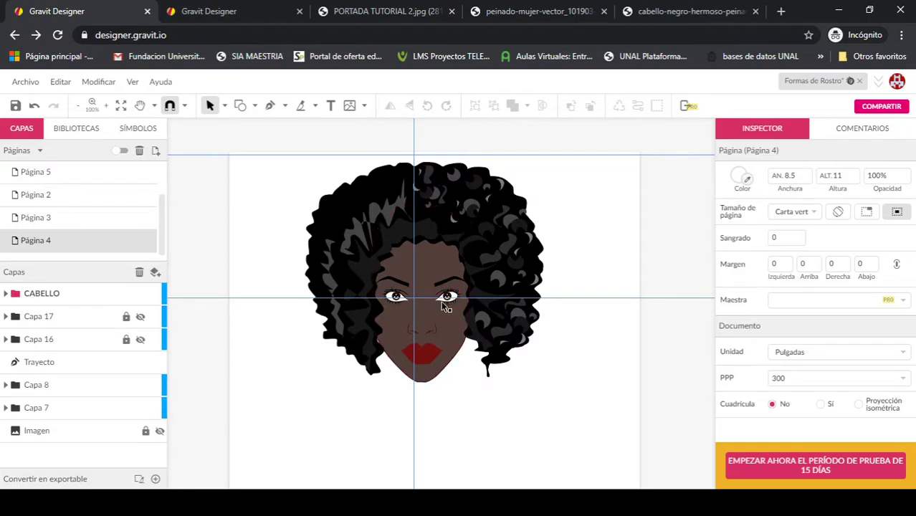
click(48, 195)
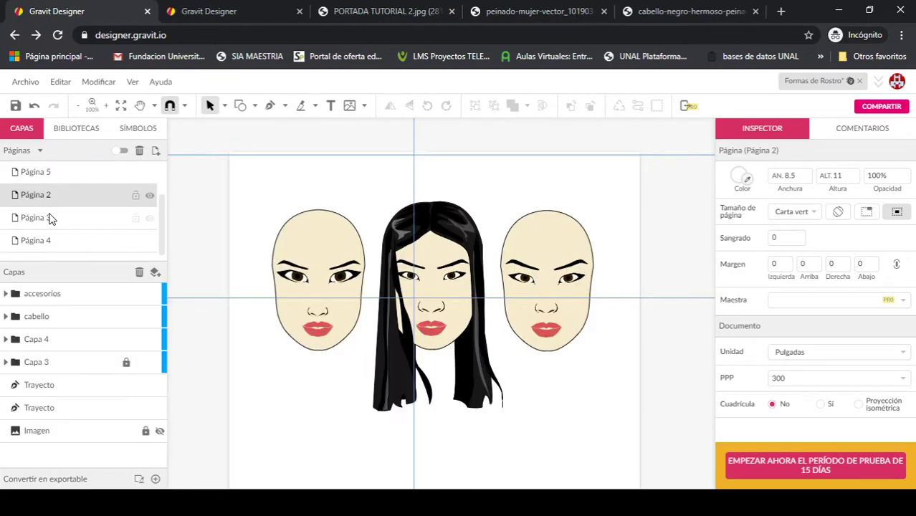
click(49, 217)
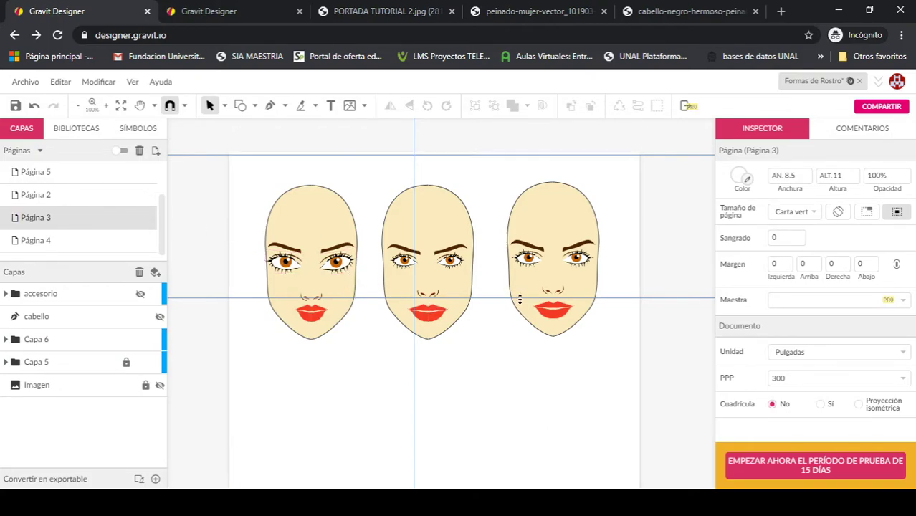
click(39, 203)
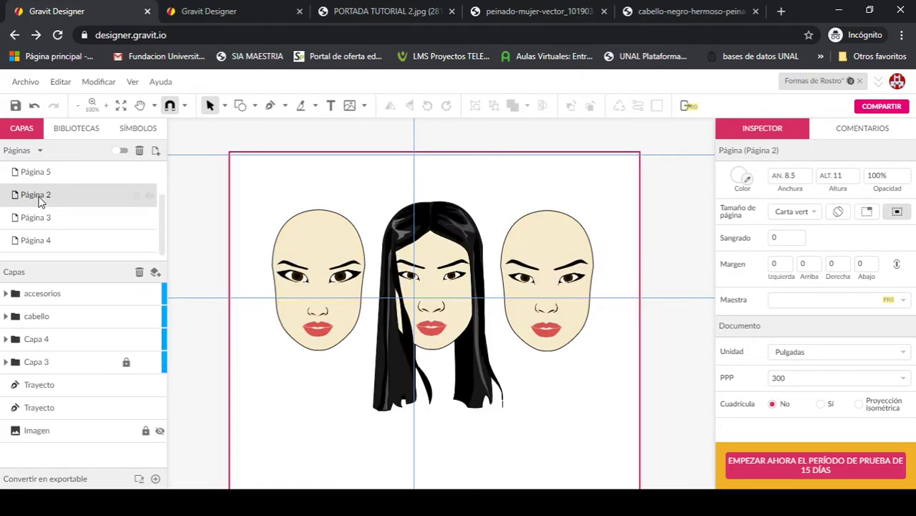
Step: Try to recolour the middle face's long hair base shape by shifting its fill hue to green
click(407, 389)
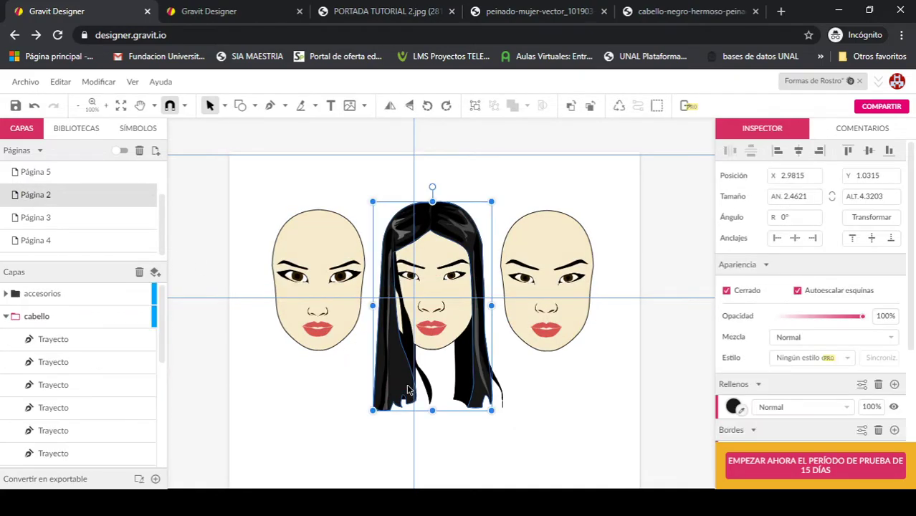
click(735, 407)
drag(759, 235, 819, 234)
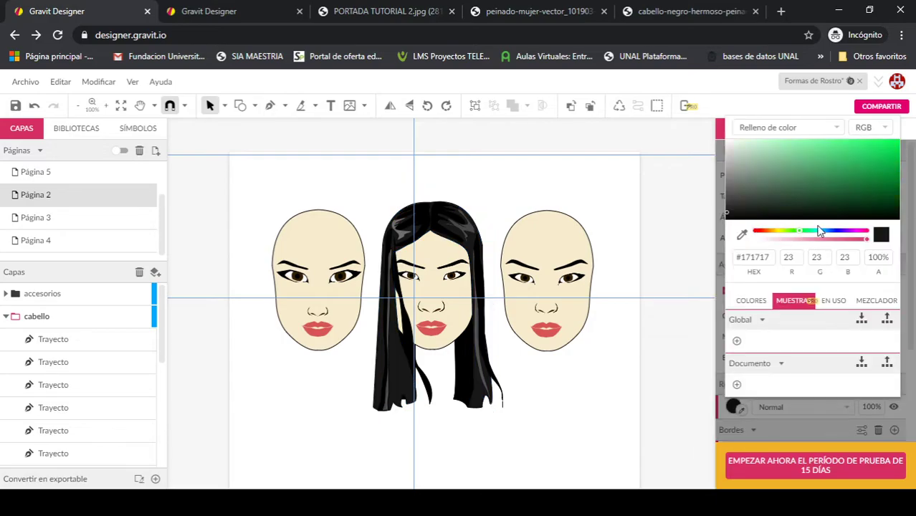
click(404, 388)
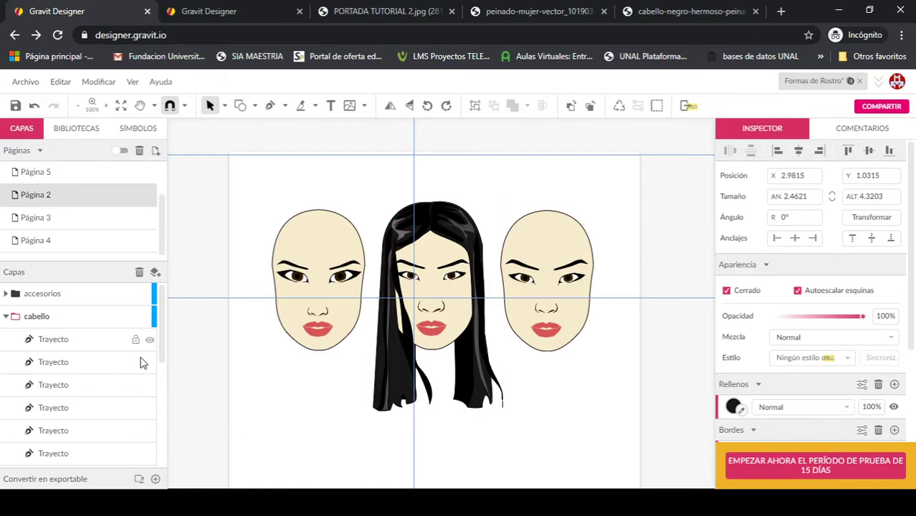
Step: Examine which paths make up the long hair, selecting the base path in the cabello layer and the shape behind the face
scroll(91, 362, down, 5)
scroll(135, 379, up, 2)
click(136, 404)
click(405, 391)
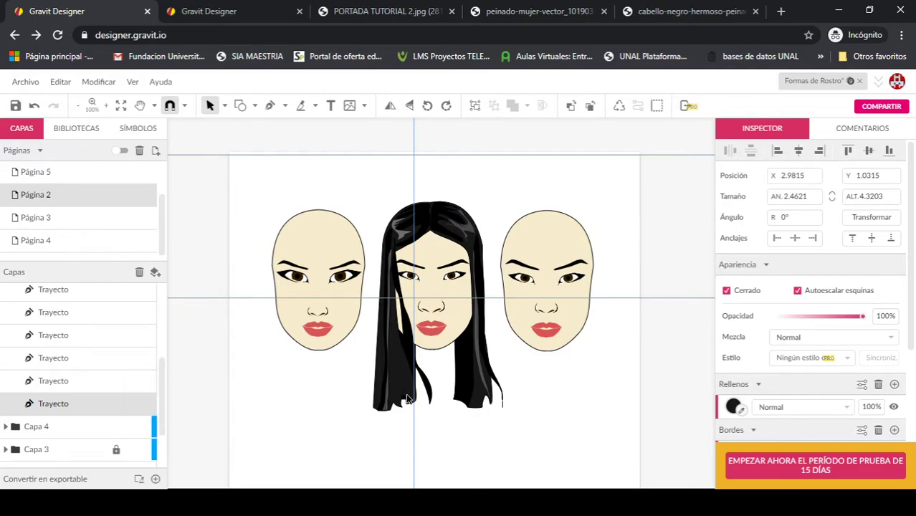
scroll(91, 440, down, 2)
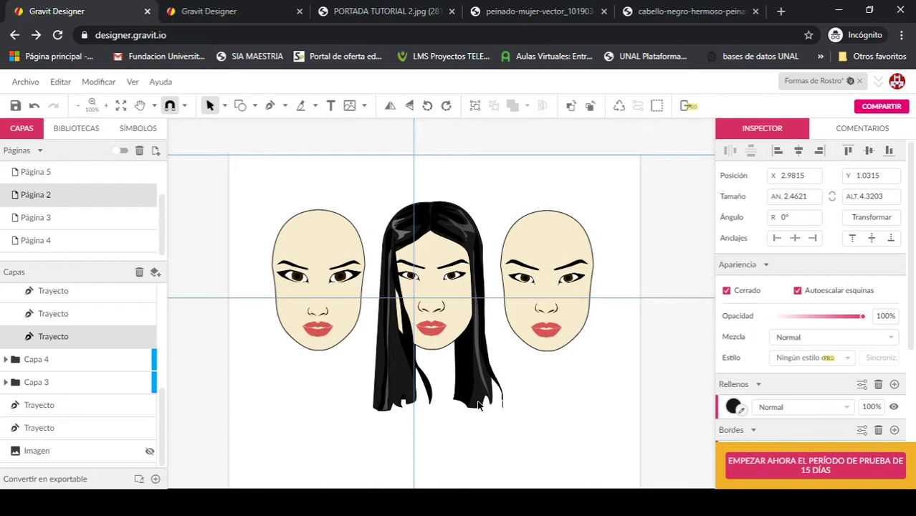
click(460, 367)
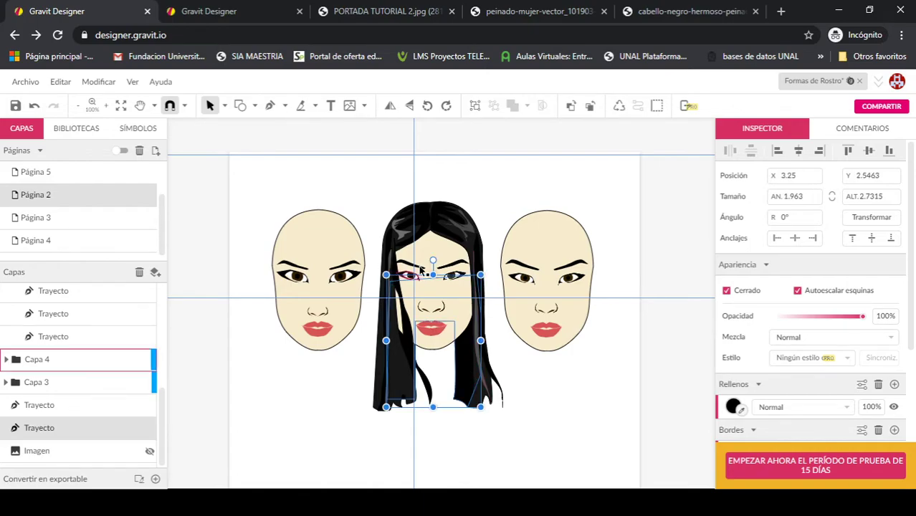
Step: Try two more green hues on the fill of the long hair's front base shape, deselecting it after each one
click(482, 259)
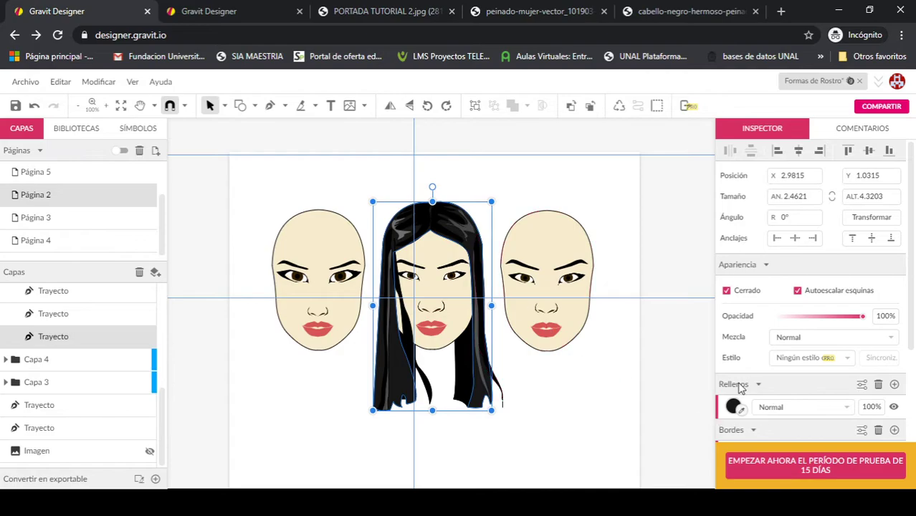
click(732, 407)
drag(758, 237, 802, 236)
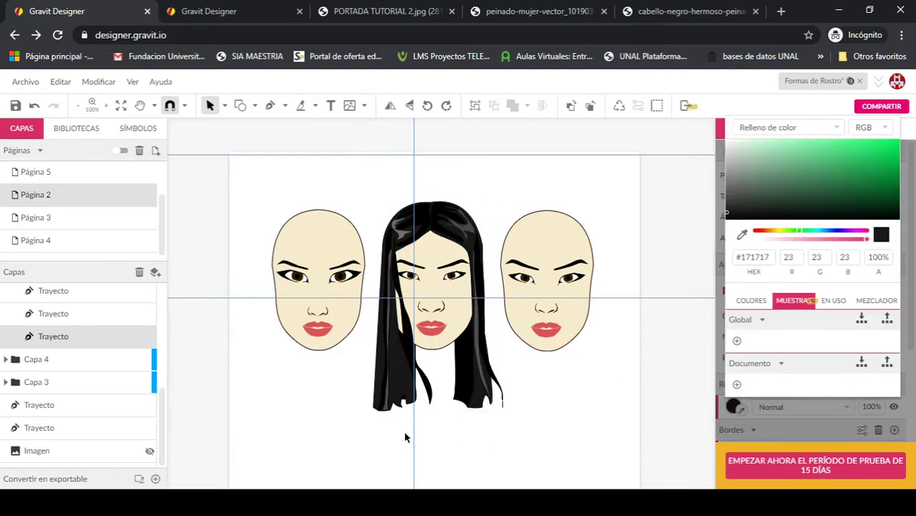
click(52, 341)
scroll(75, 357, up, 1)
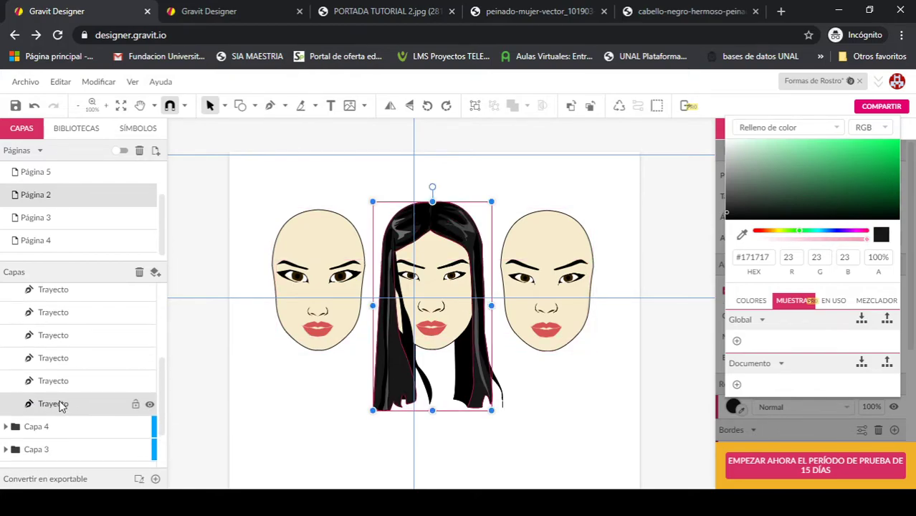
key(Escape)
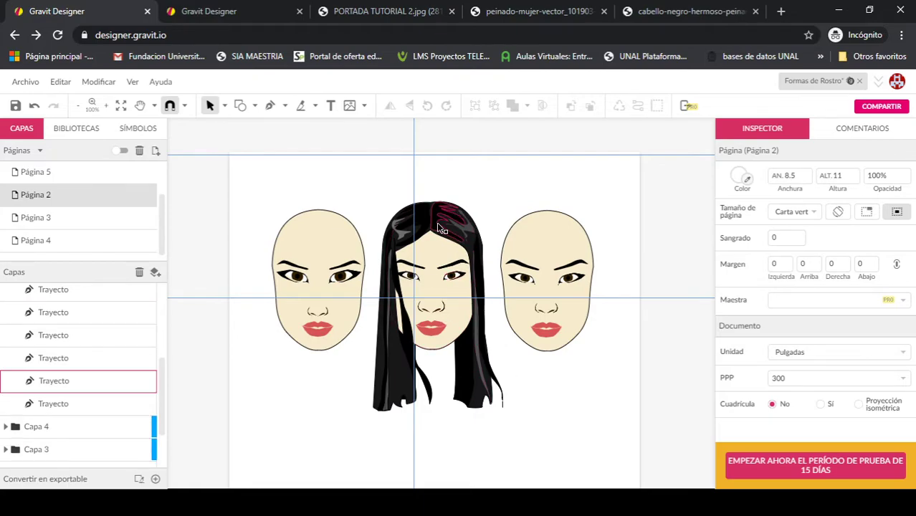
click(401, 391)
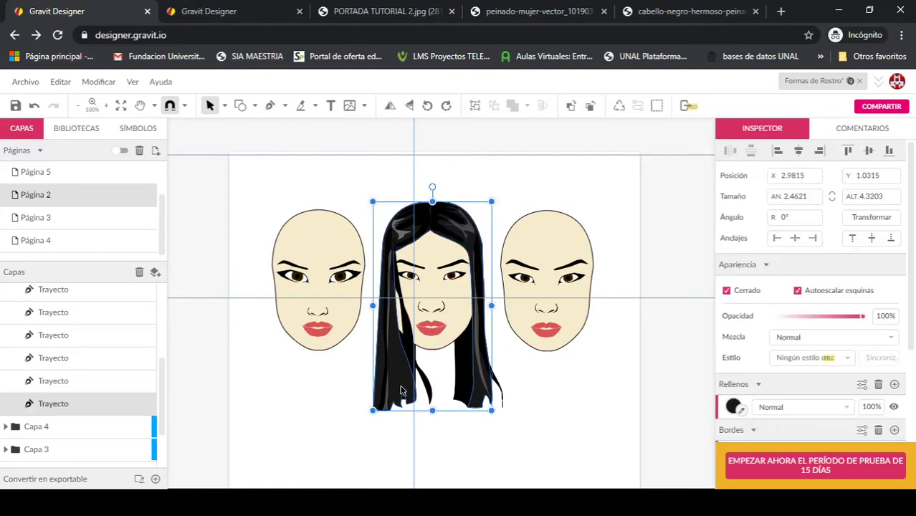
click(732, 406)
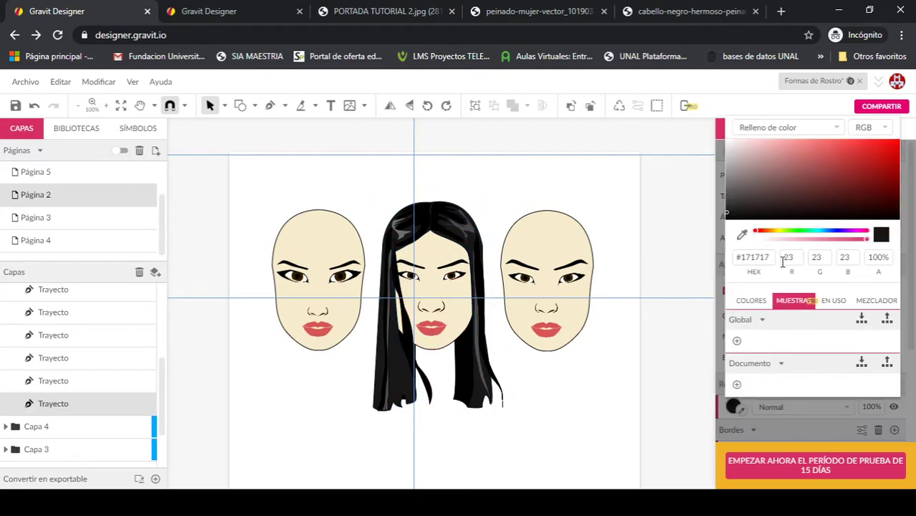
click(779, 231)
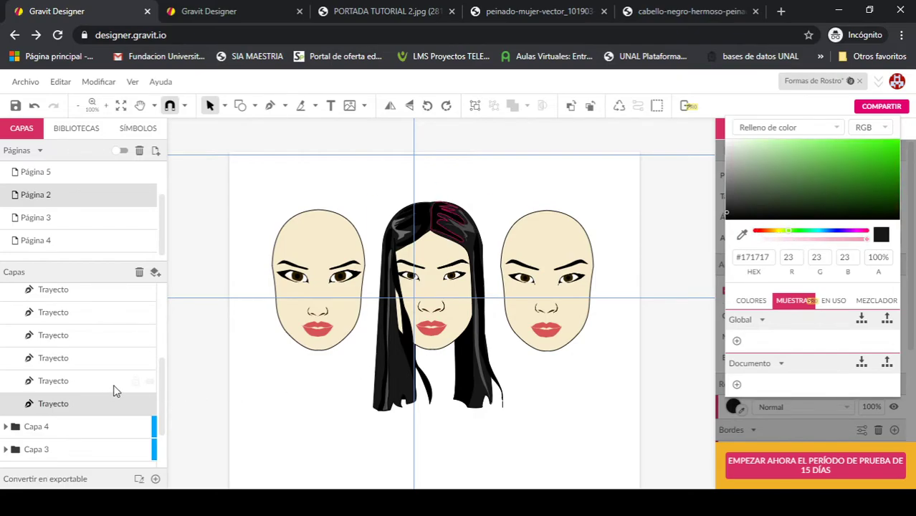
key(Escape)
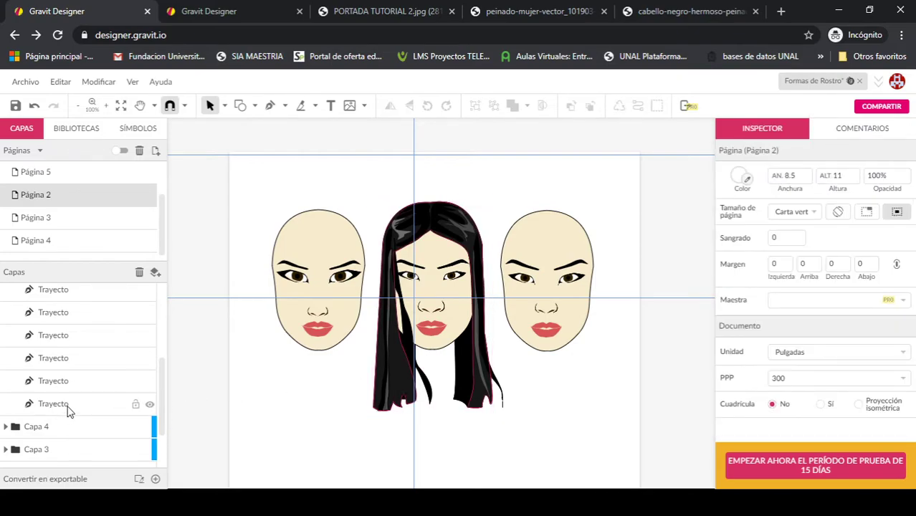
Step: Select the lowest path in the cabello layer and duplicate it in place
click(69, 407)
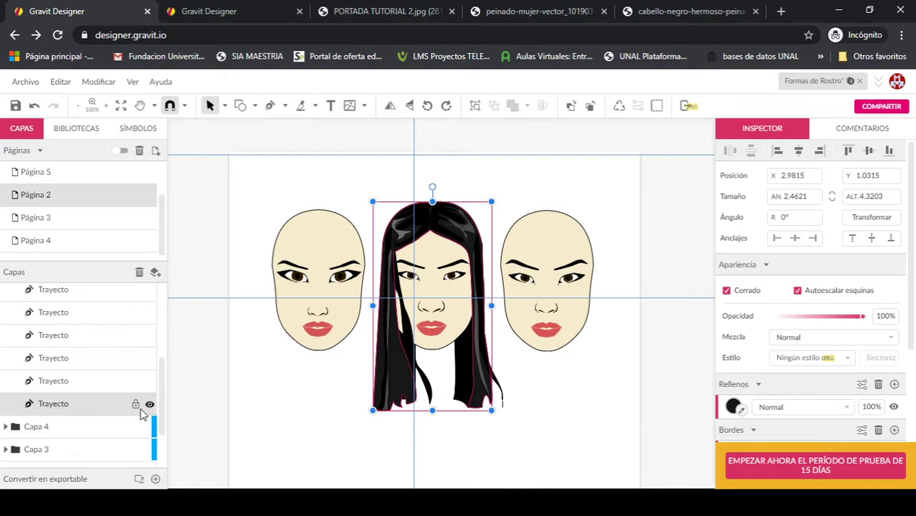
scroll(51, 403, up, 3)
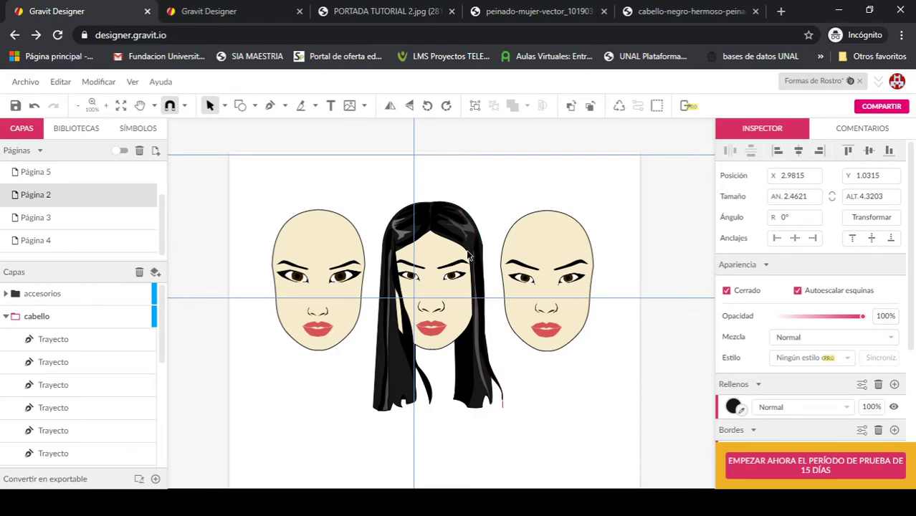
scroll(128, 352, down, 3)
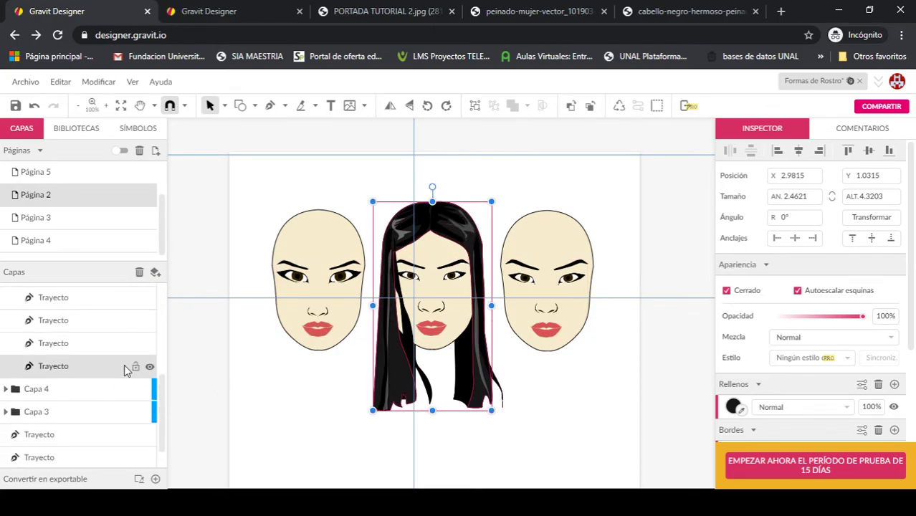
click(68, 365)
key(Escape)
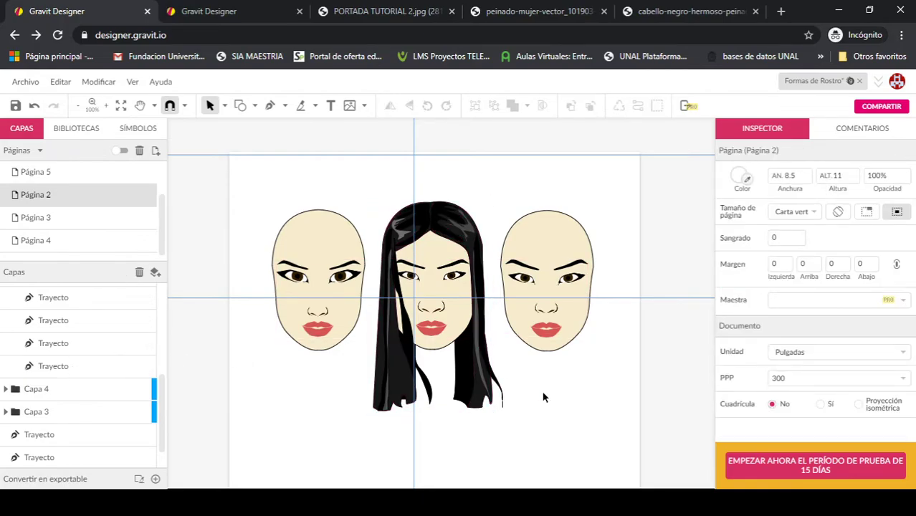
click(100, 367)
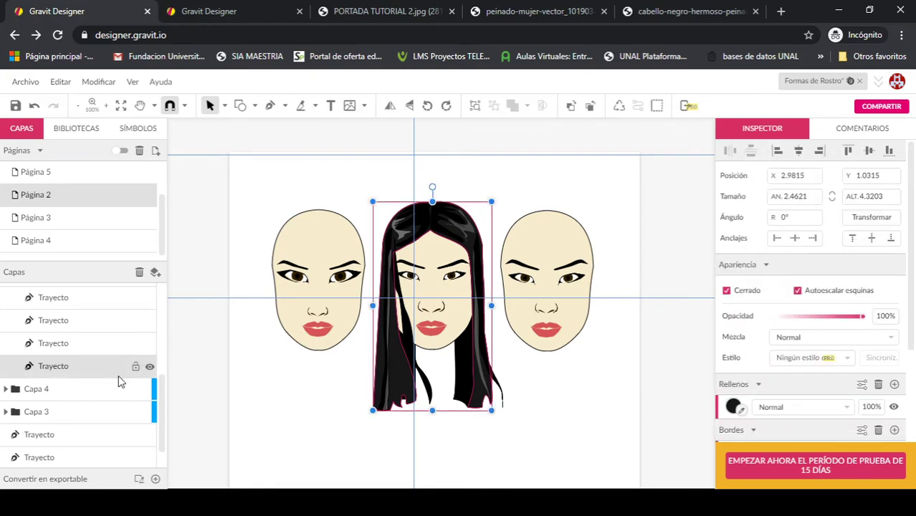
key(ctrl+z)
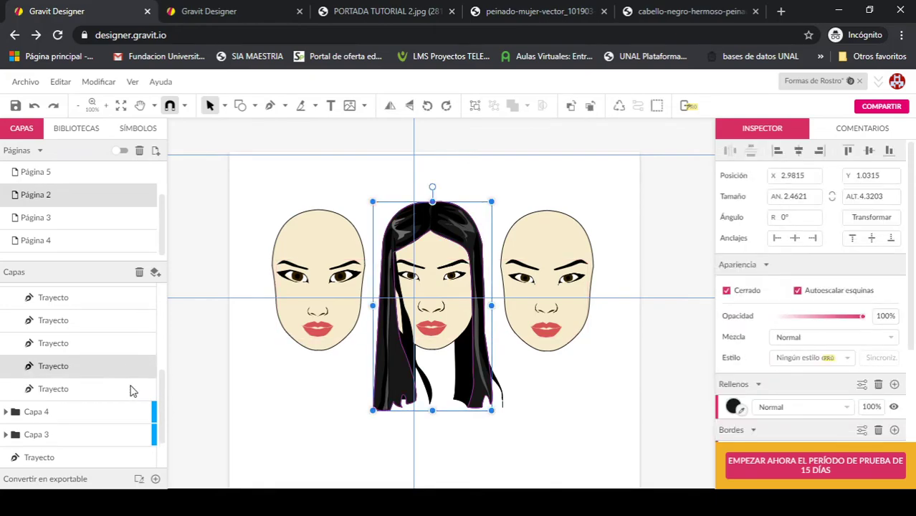
Step: Shift the duplicate hair path's fill hue to green and move the path up the cabello layer, above most of the highlights
click(731, 407)
drag(778, 227, 790, 227)
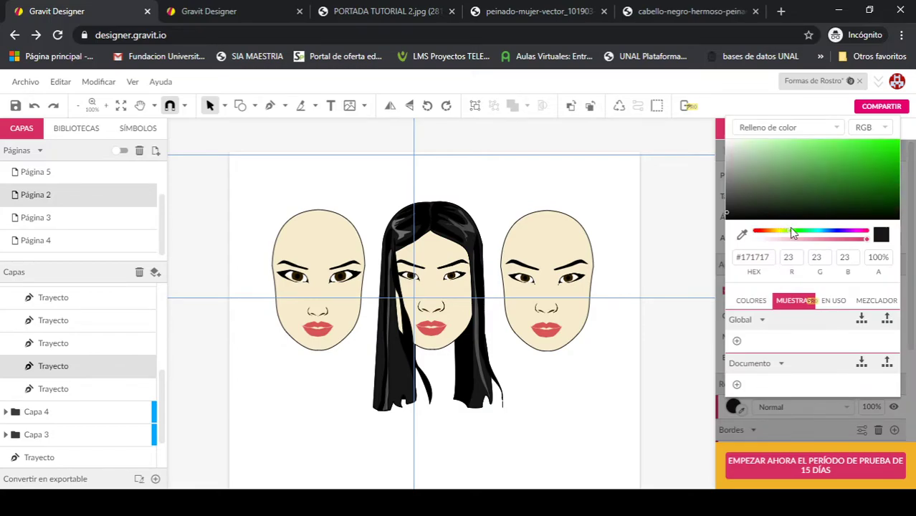
drag(61, 373, 66, 300)
scroll(79, 344, up, 2)
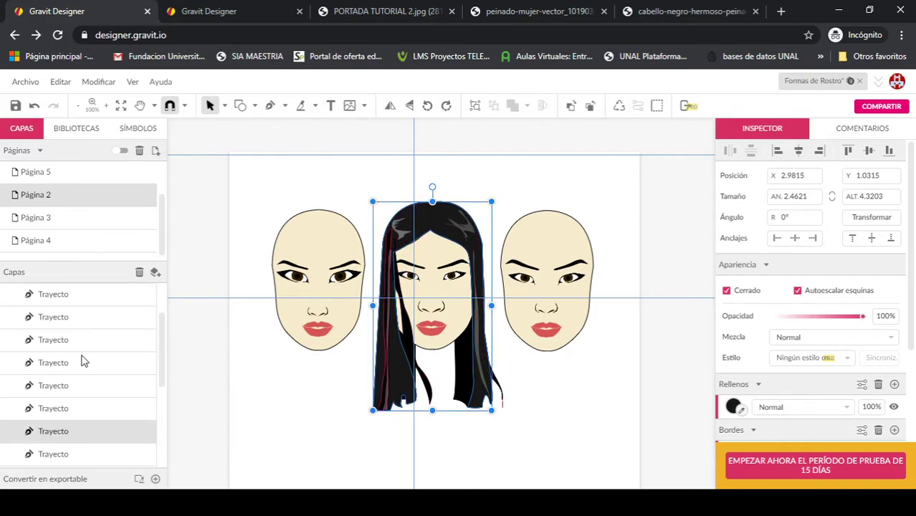
drag(71, 348, 68, 309)
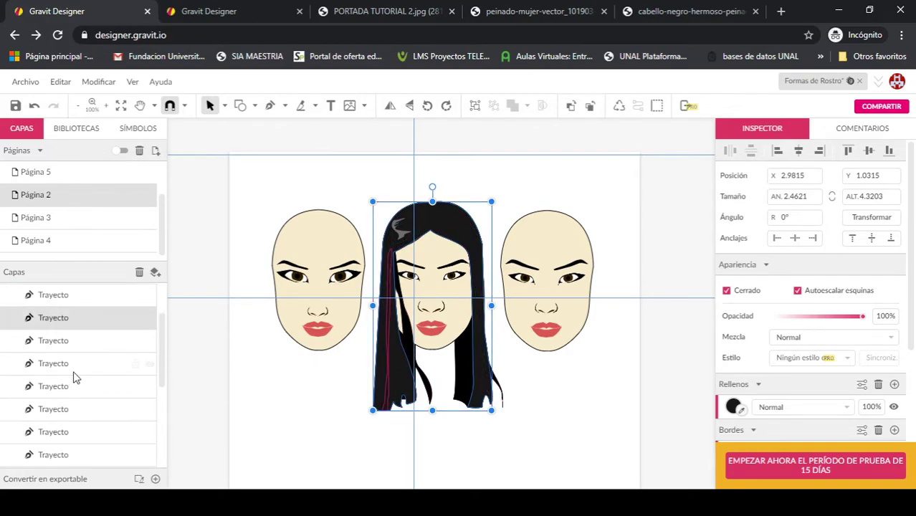
Step: Try a magenta hue for the duplicate hair path's fill
click(733, 407)
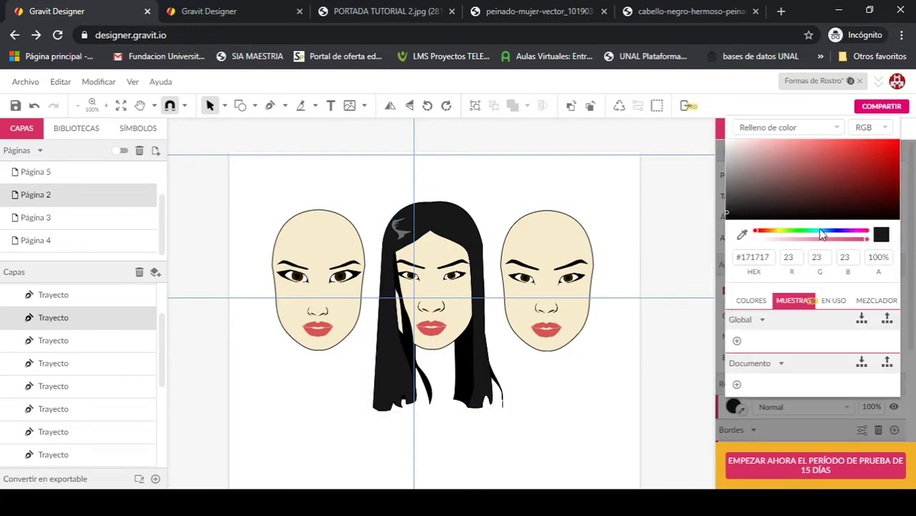
click(856, 231)
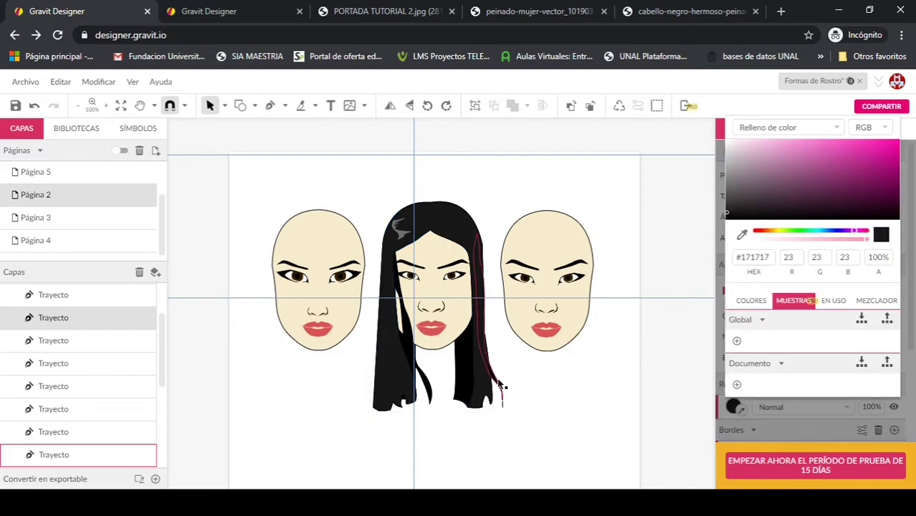
click(484, 399)
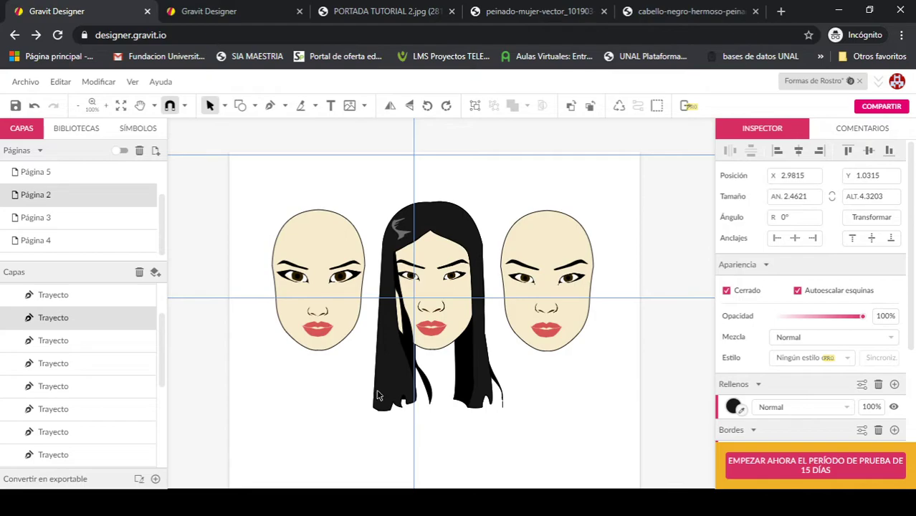
Step: Move the duplicate hair path off the middle face to about X 7.03, Y 2.47 and delete it
key(ctrl+v)
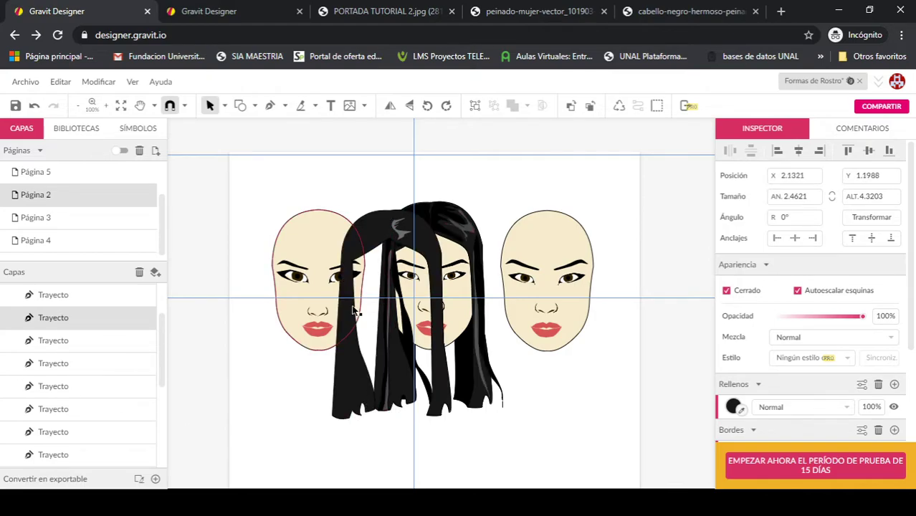
drag(494, 416, 620, 403)
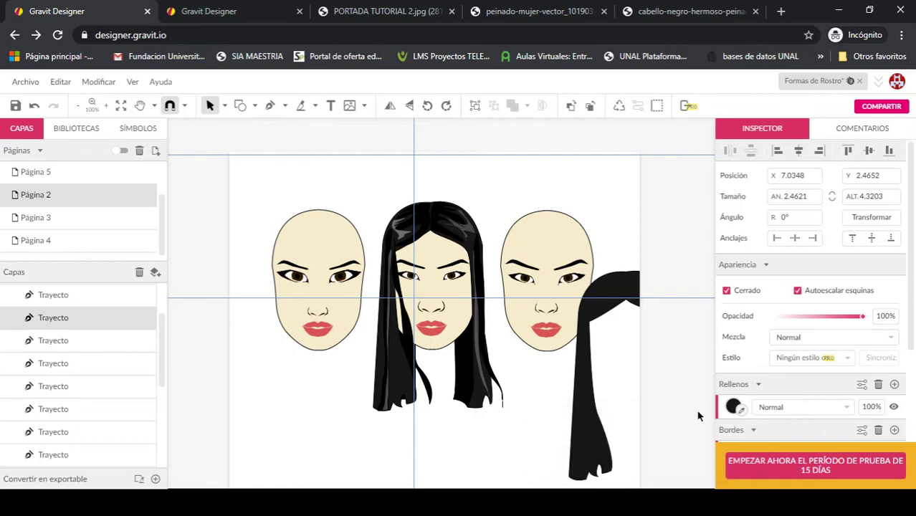
key(Delete)
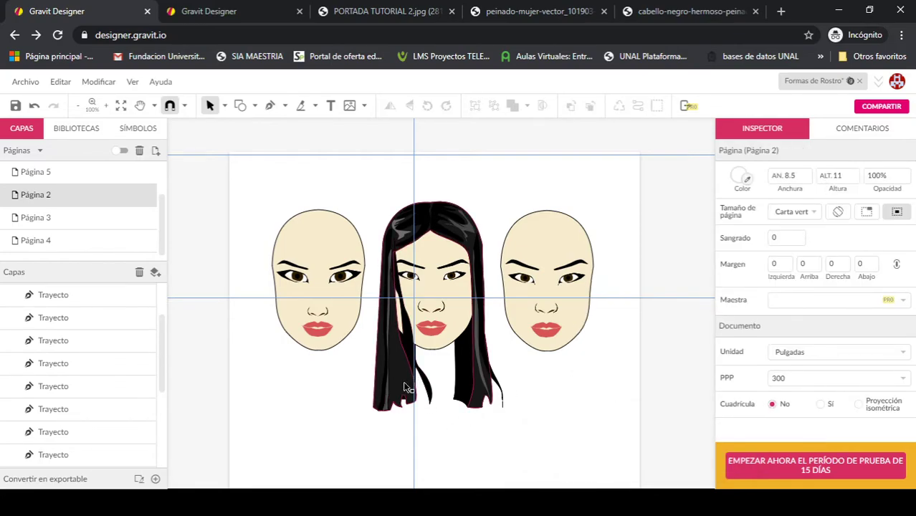
Step: Fill the middle face's long hair base shape with the red sampled from the third face's lips
click(408, 387)
click(734, 407)
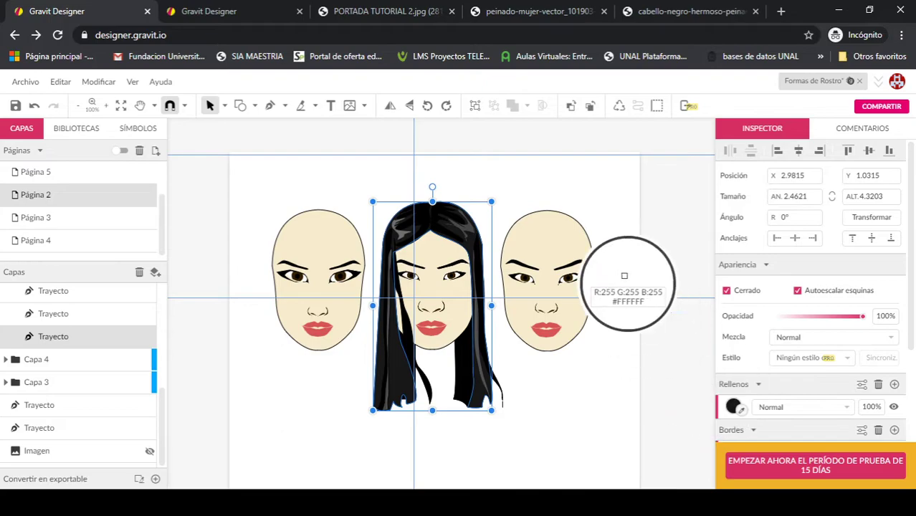
click(553, 332)
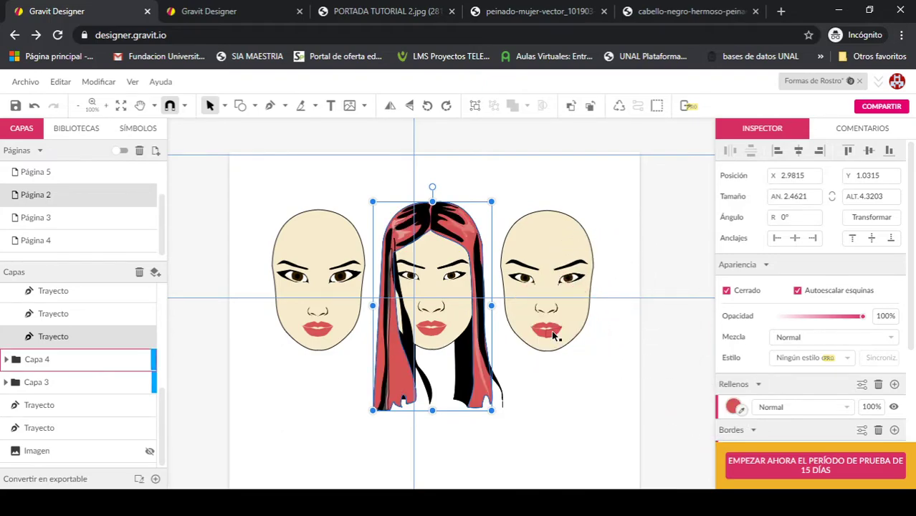
Step: Open Página 3 and make the hidden cabello path visible on the middle face
click(522, 376)
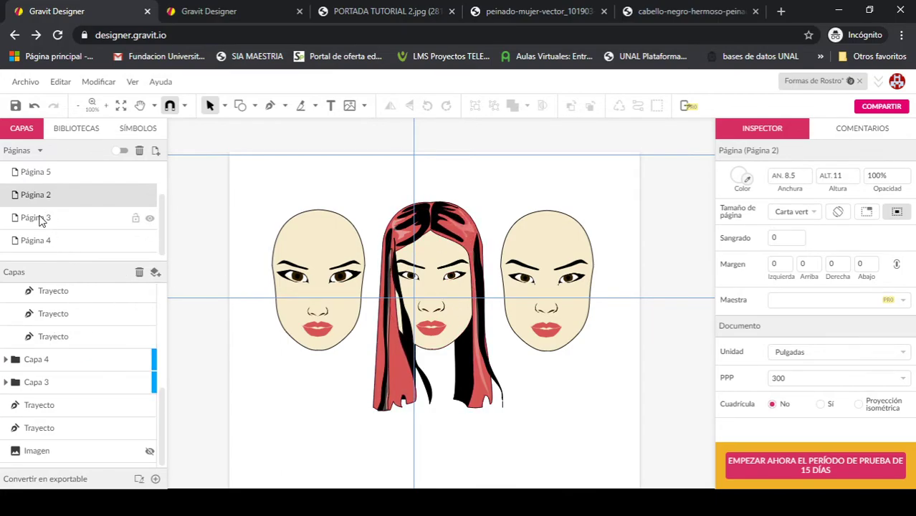
click(37, 218)
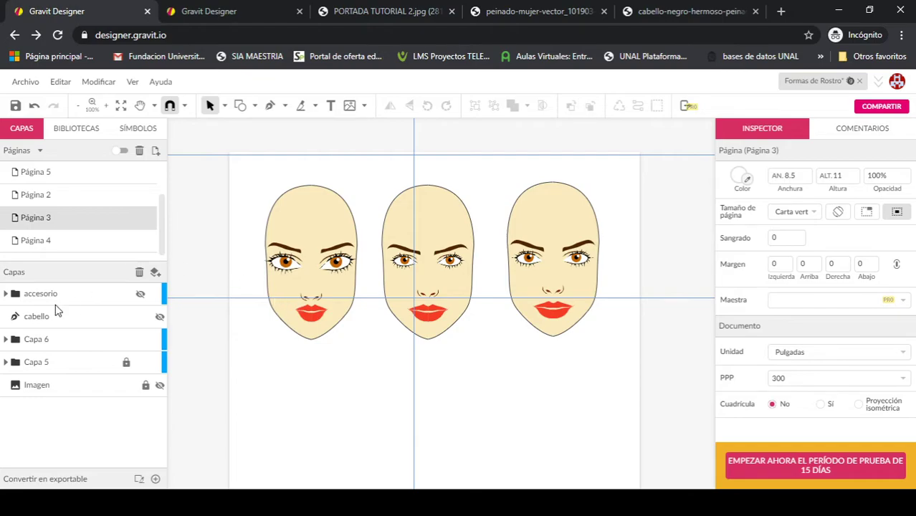
click(34, 239)
click(54, 225)
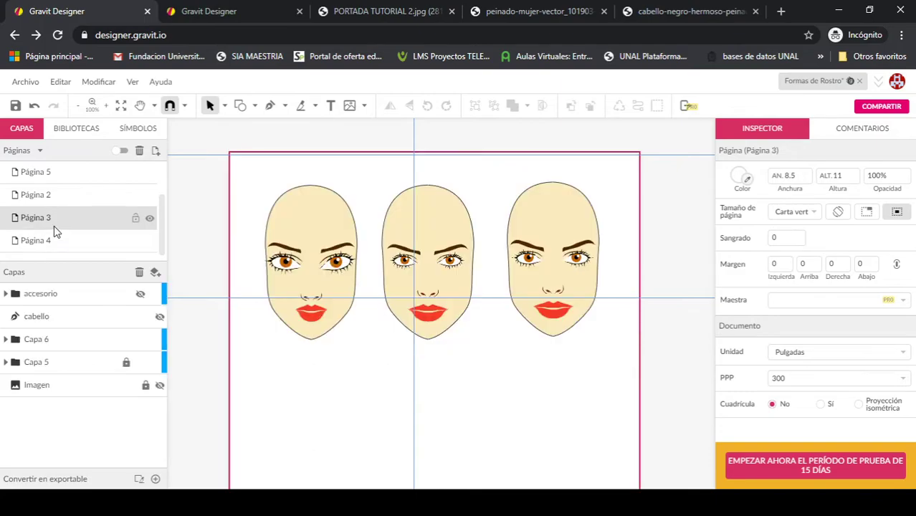
click(40, 318)
click(160, 317)
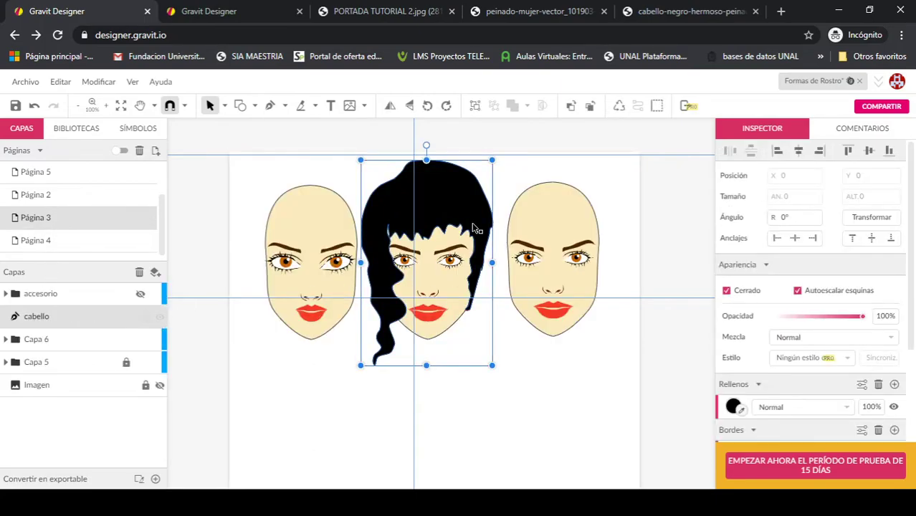
click(538, 388)
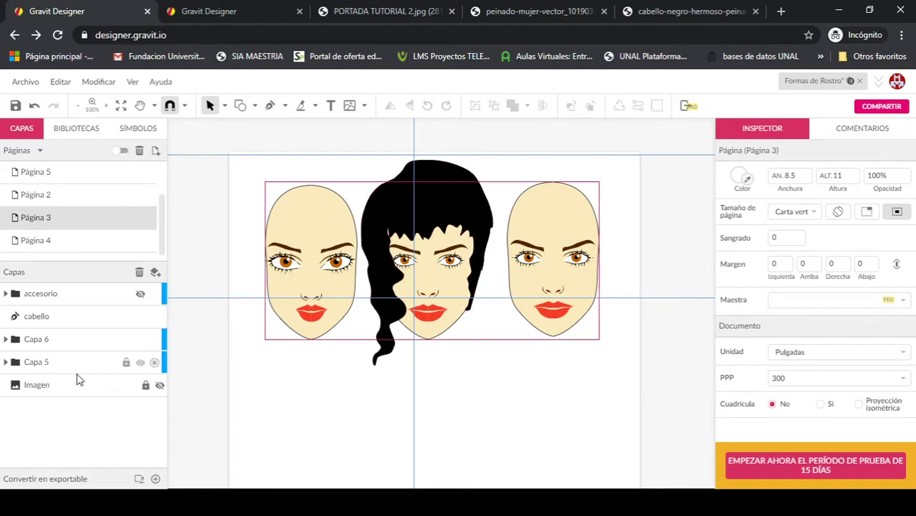
Step: Show the accesorio layer's flowers and leaves over the middle face's hair on Página 3
click(469, 217)
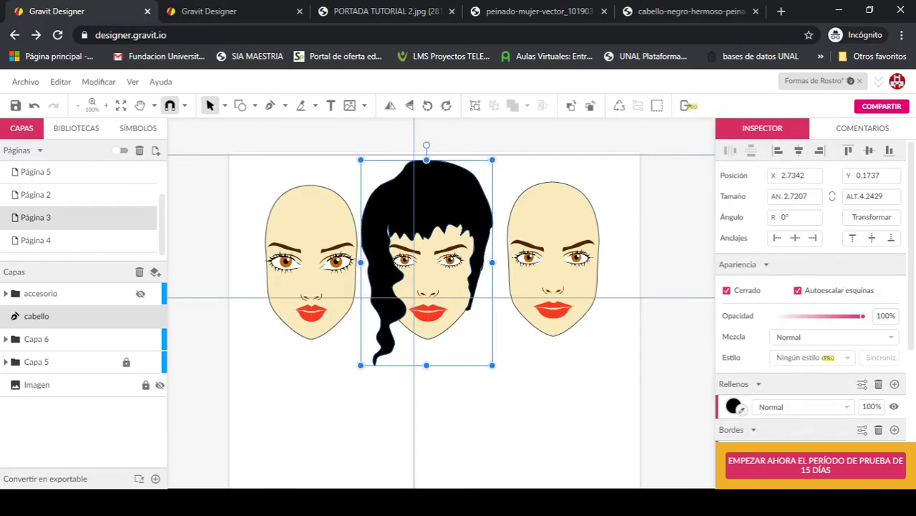
click(140, 296)
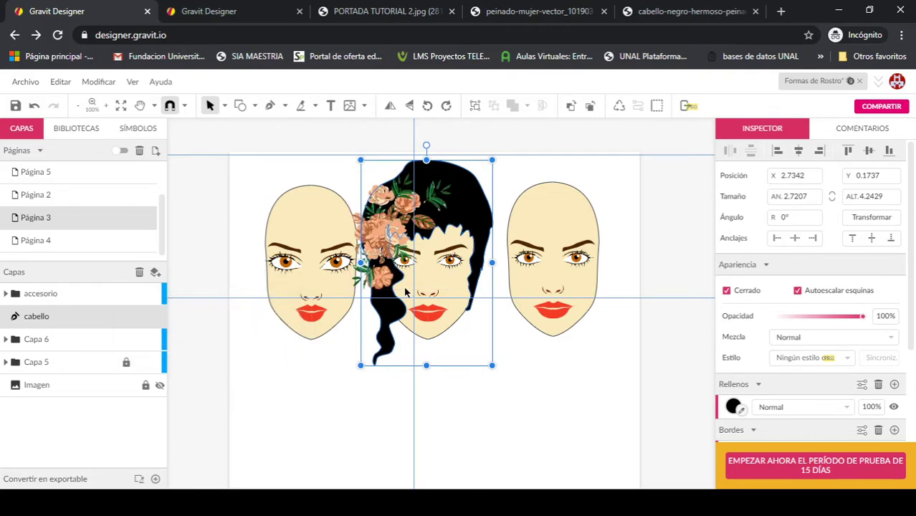
click(532, 387)
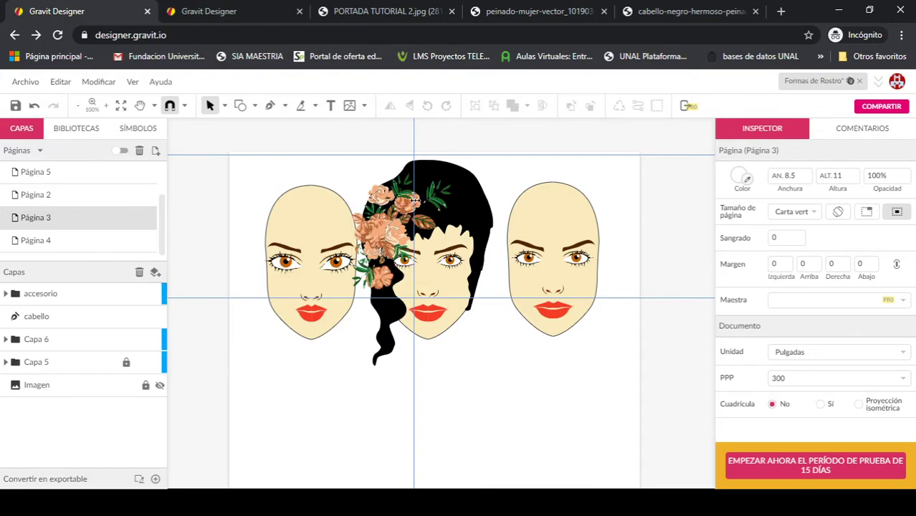
Step: Try moving single leaf and flower groups of the hair accessory, undo the moves and collapse the accesorio layer
double_click(443, 209)
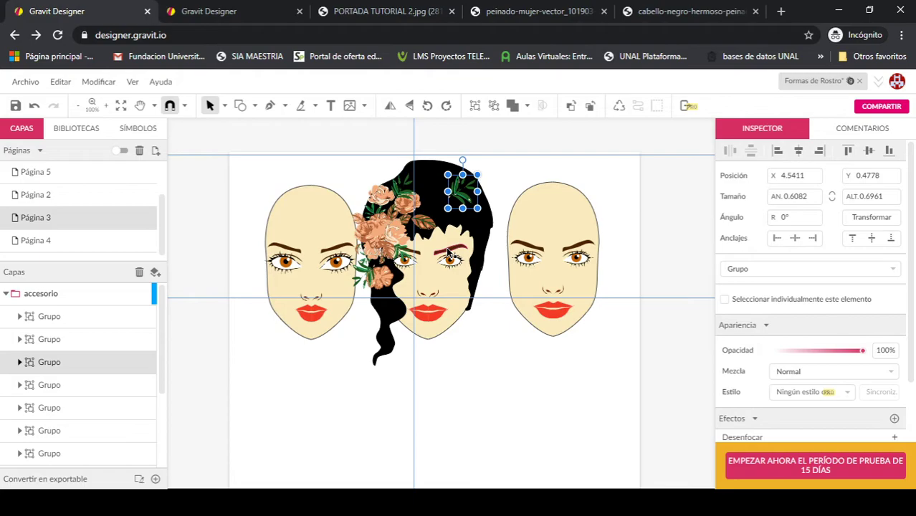
drag(433, 238, 487, 375)
key(ctrl+z)
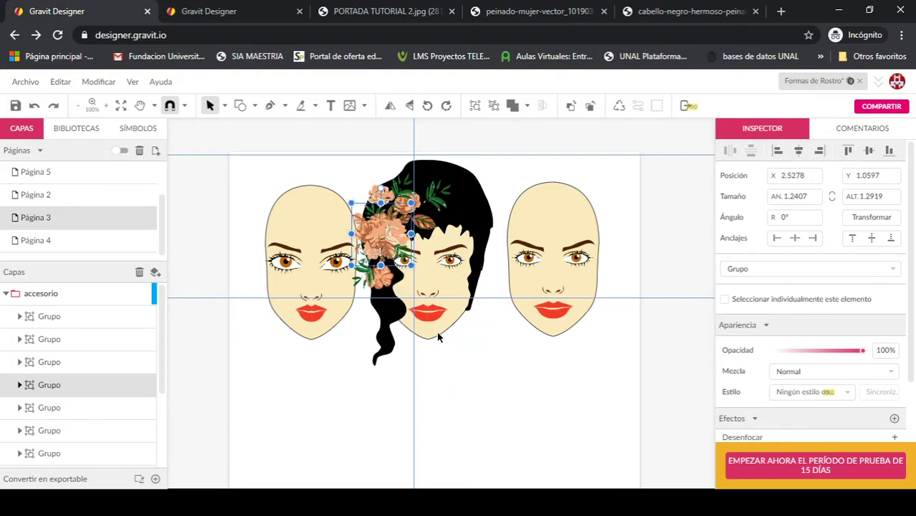
click(6, 293)
click(455, 408)
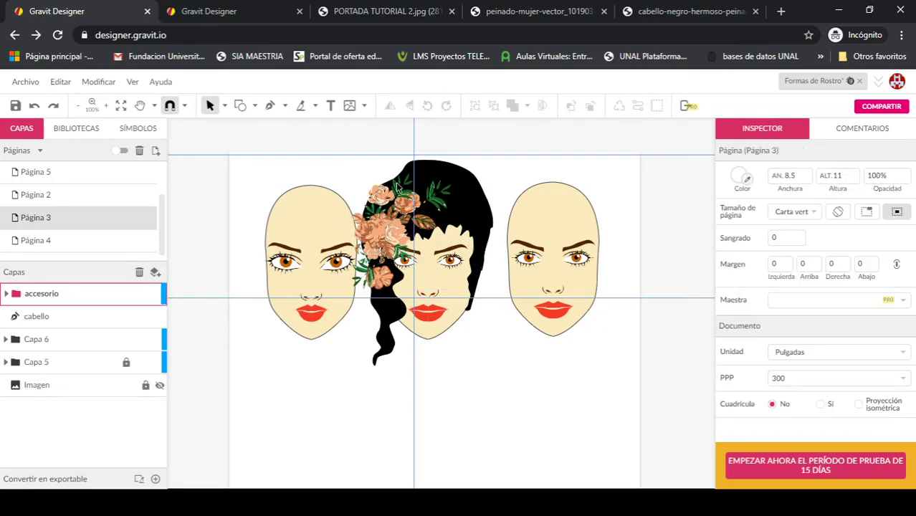
Step: Return to Página 2, expand the accesorios layer, preview the striped glasses group on the first face and hide it again
click(47, 244)
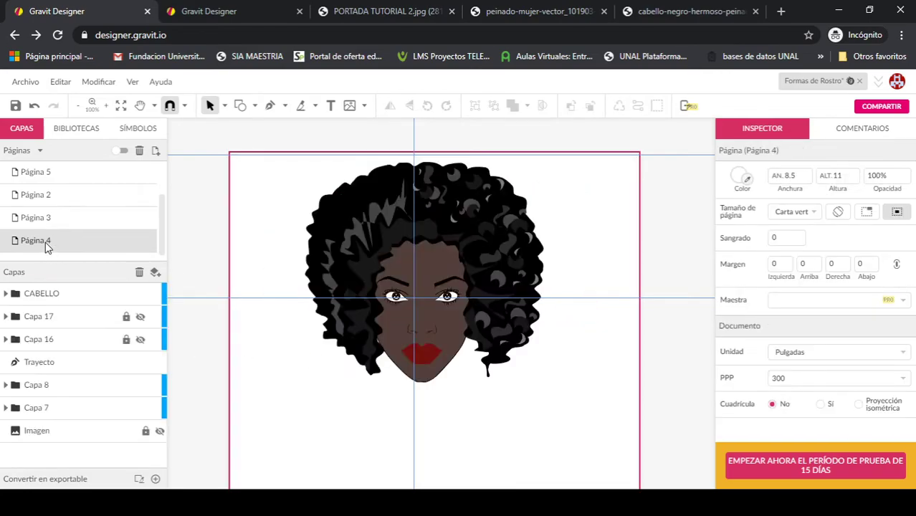
click(38, 196)
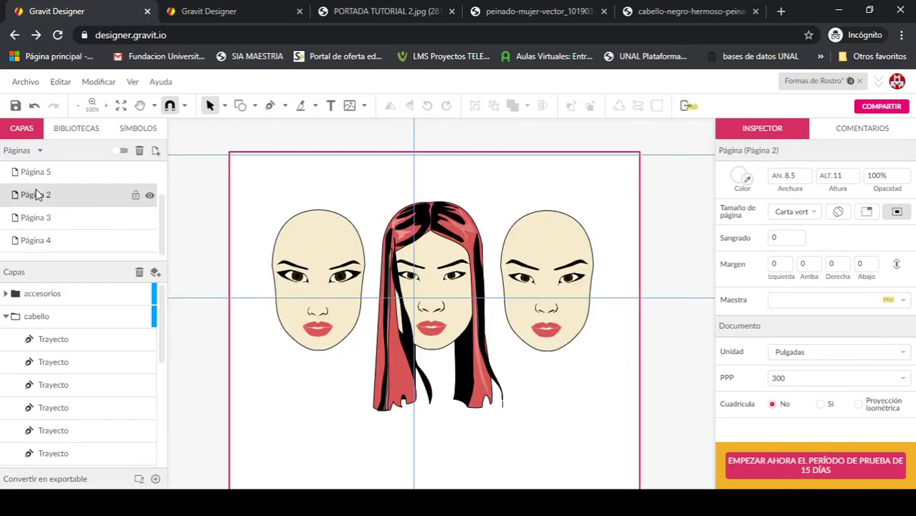
click(6, 317)
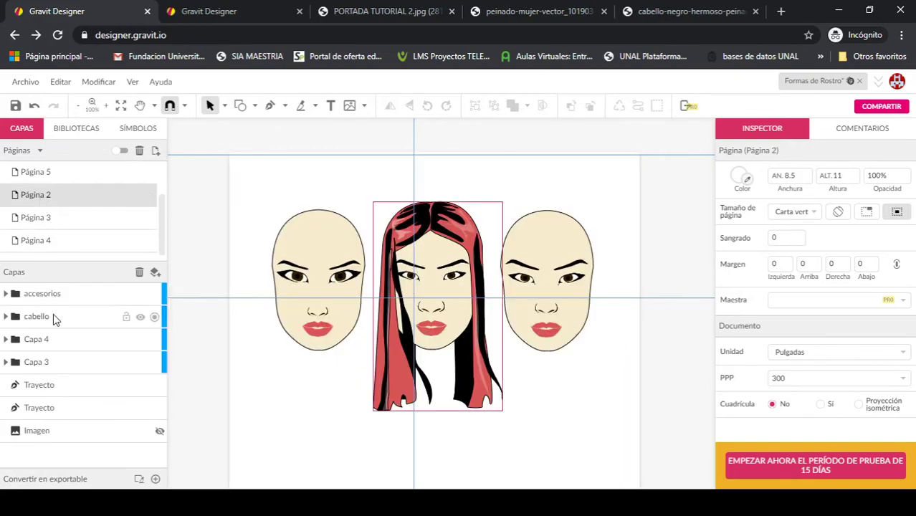
click(9, 297)
click(6, 295)
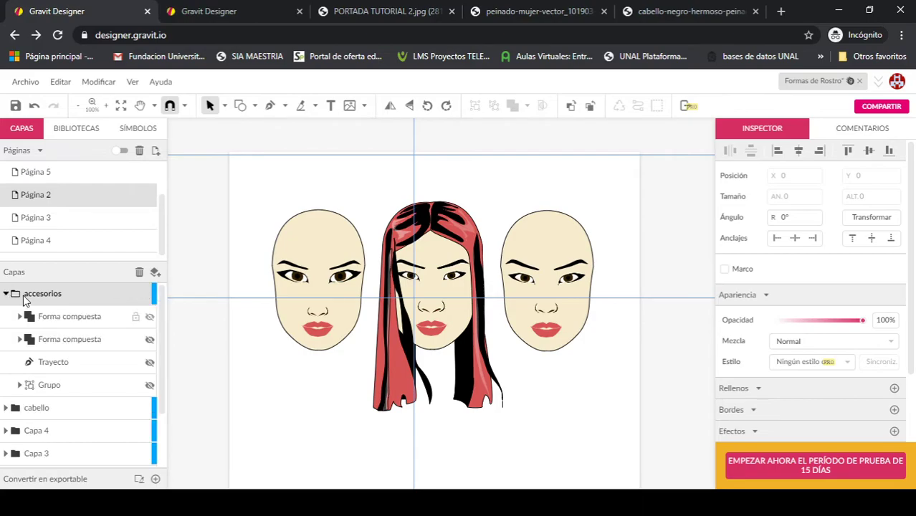
click(150, 386)
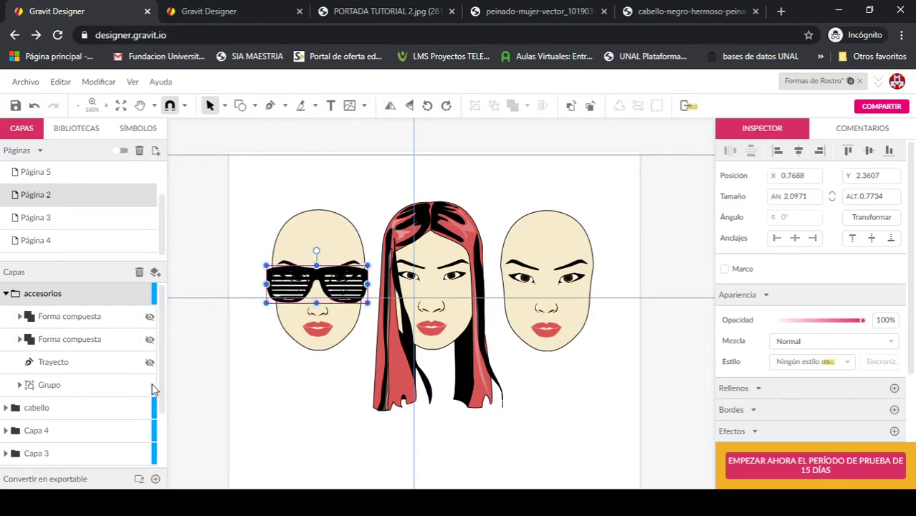
click(346, 389)
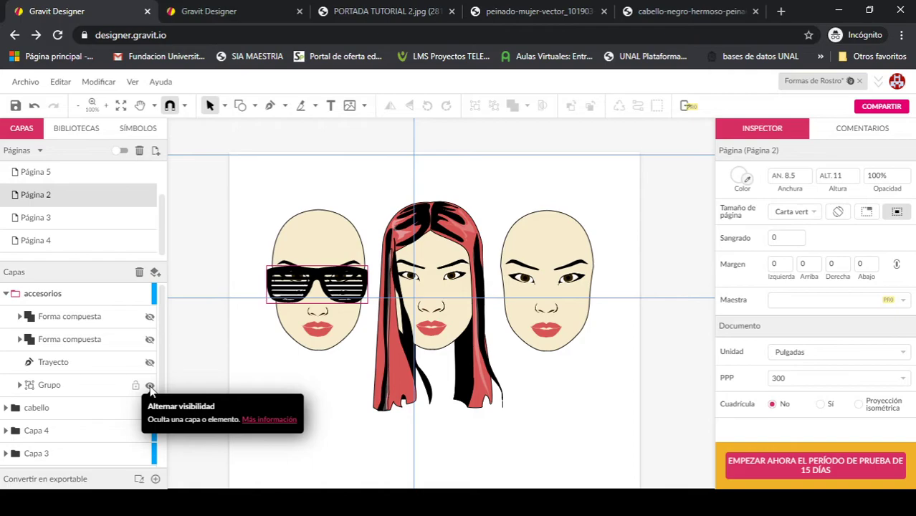
click(149, 387)
Step: Show the sunglasses path on the third face and lower its opacity to 67%
click(150, 362)
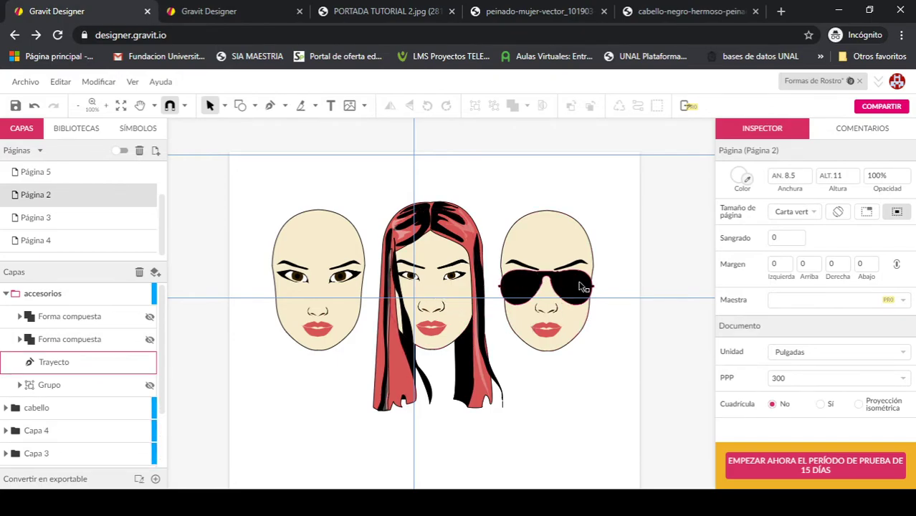
click(584, 288)
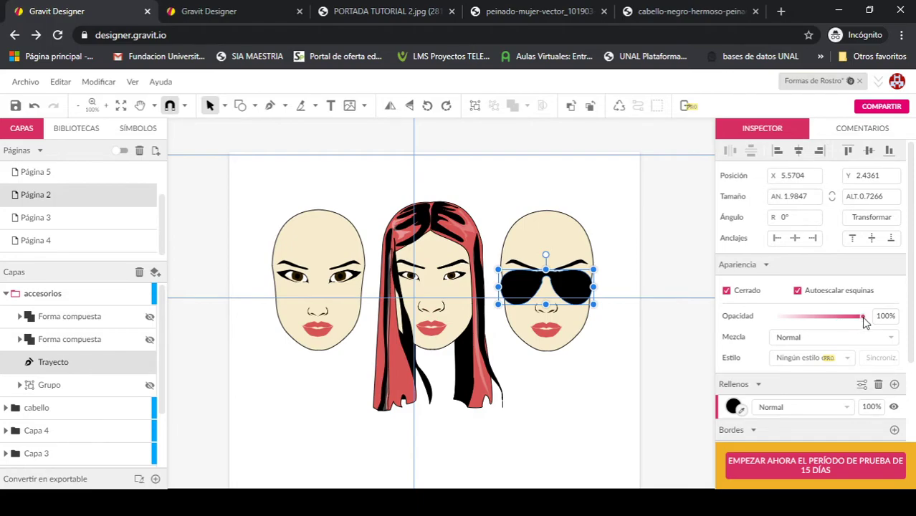
drag(862, 317, 834, 317)
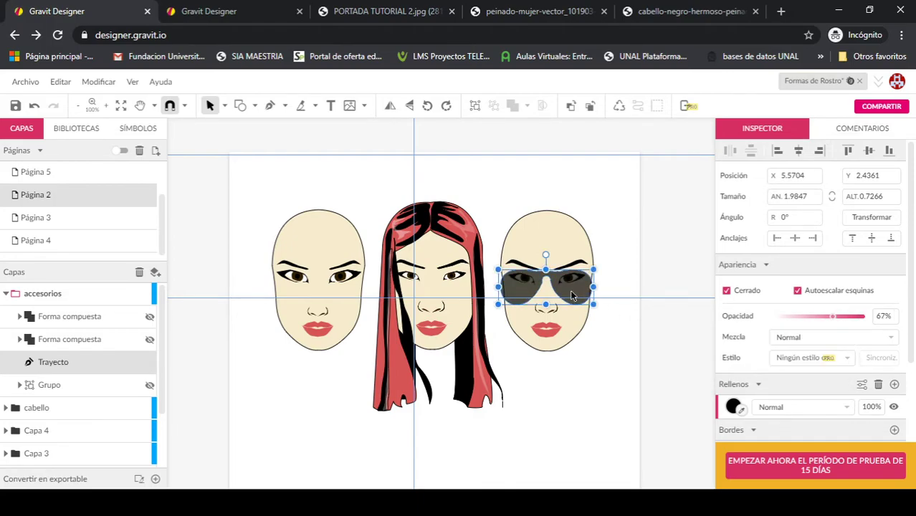
click(615, 368)
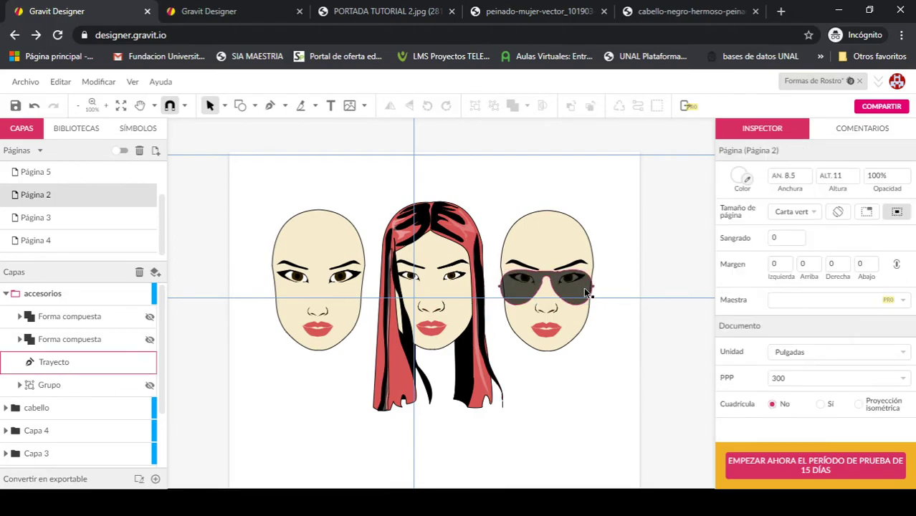
Step: Fill the third face's sunglasses with the red sampled from the middle face's hair
click(53, 362)
click(733, 406)
drag(853, 238, 788, 238)
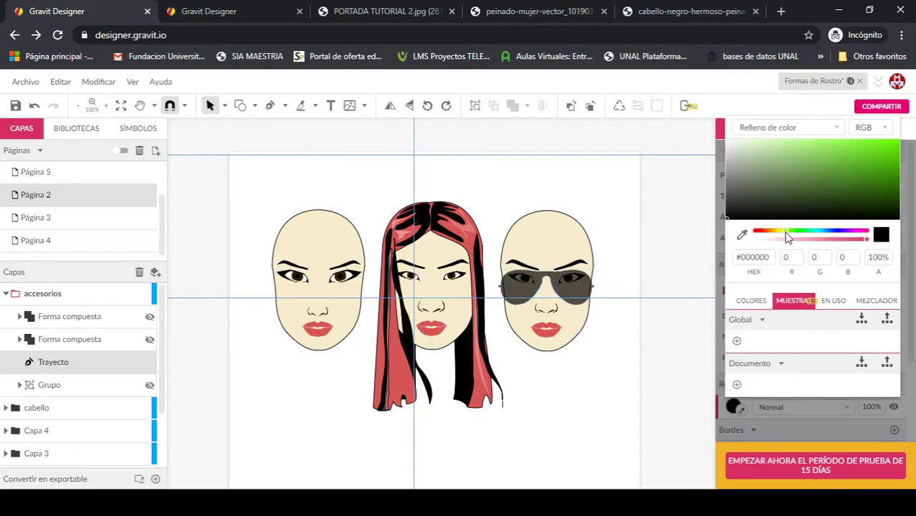
click(590, 289)
drag(743, 410, 477, 393)
click(619, 347)
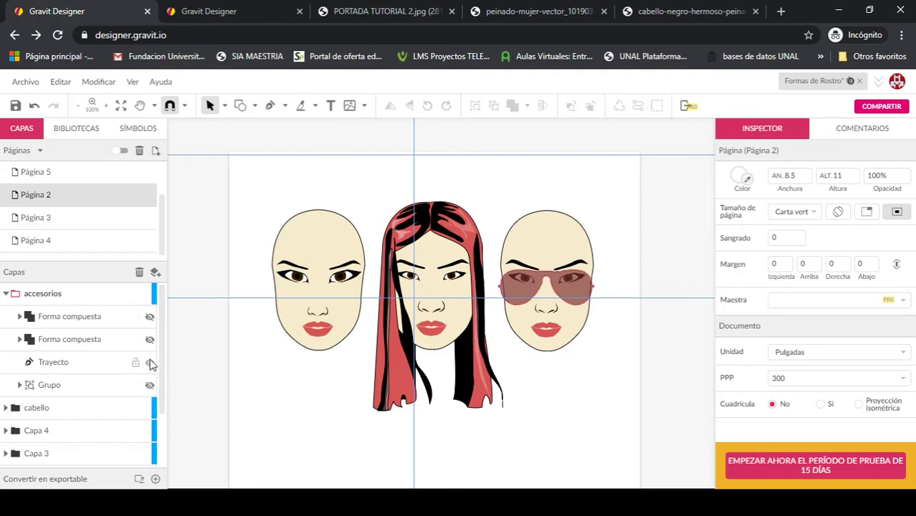
Step: Hide the third face's sunglasses, preview the square-framed glasses on the first face and hide them again
click(150, 362)
click(150, 340)
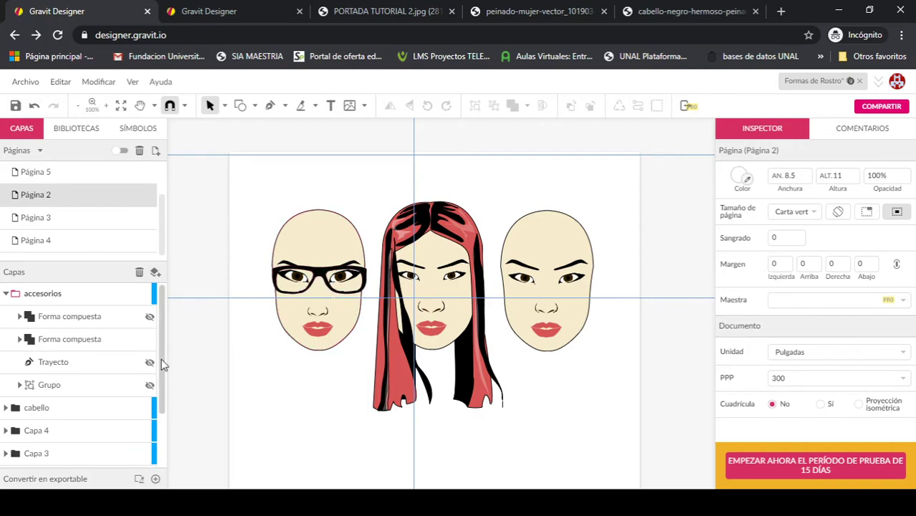
click(150, 340)
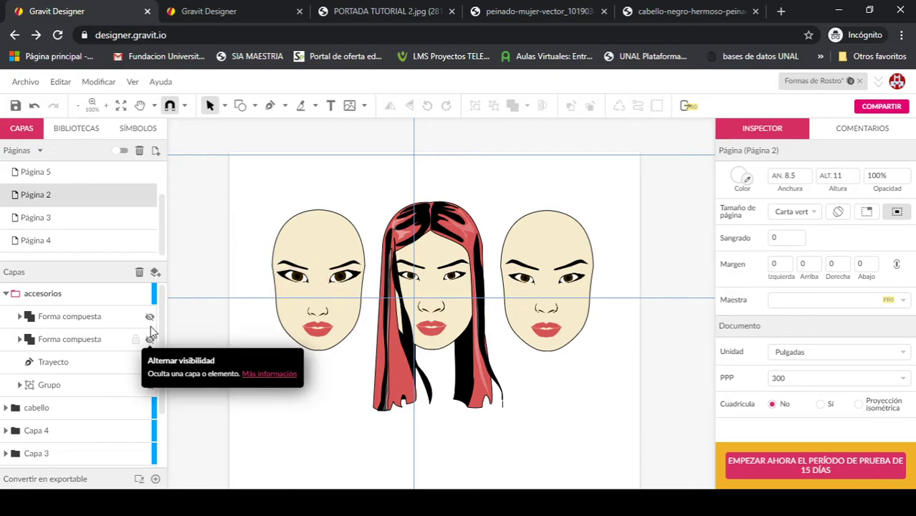
Step: Show the cat-eye glasses and move them onto the middle face at about X 3.13, Y 2.29
click(150, 317)
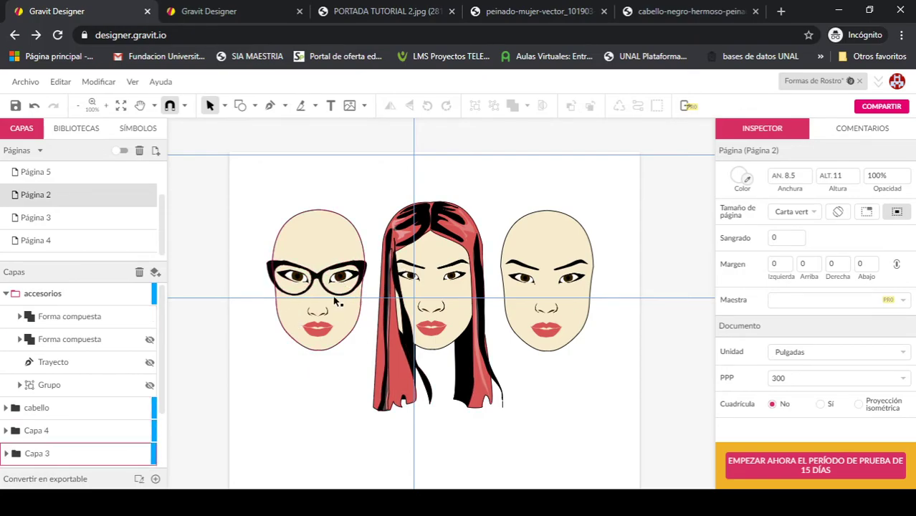
drag(324, 285, 439, 281)
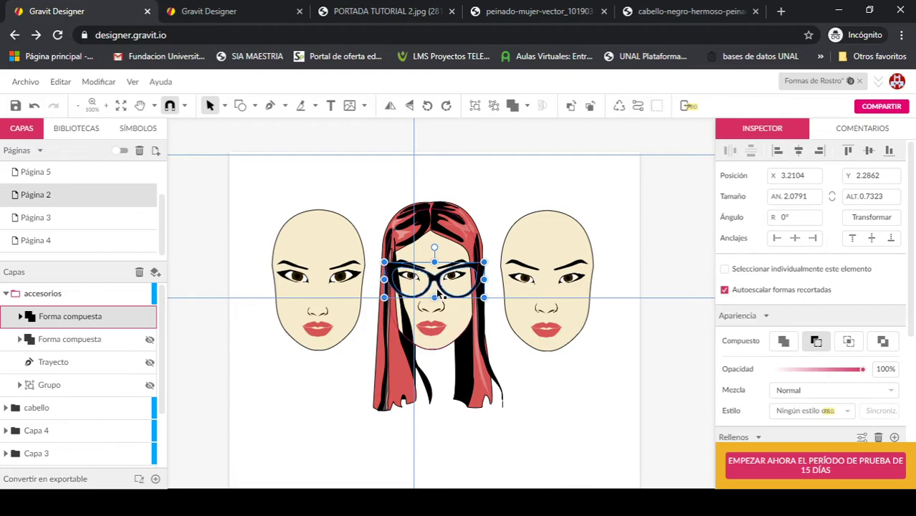
drag(443, 292, 449, 292)
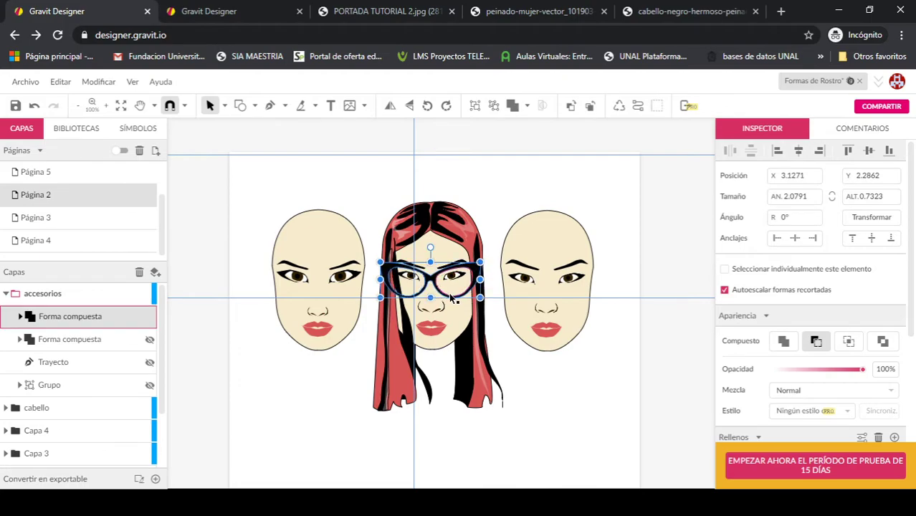
click(492, 231)
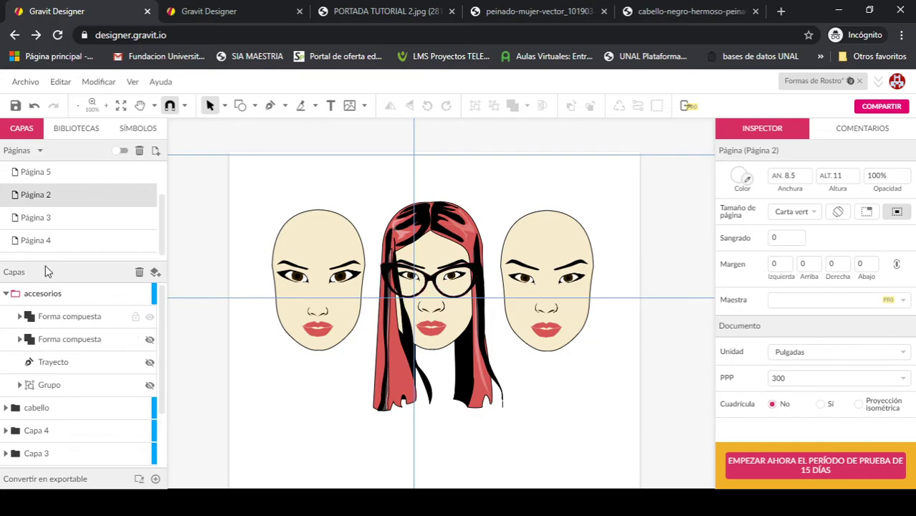
Step: Open Página 5, expand the accesorio layer and move it above the CABELLO 2 layer
click(41, 174)
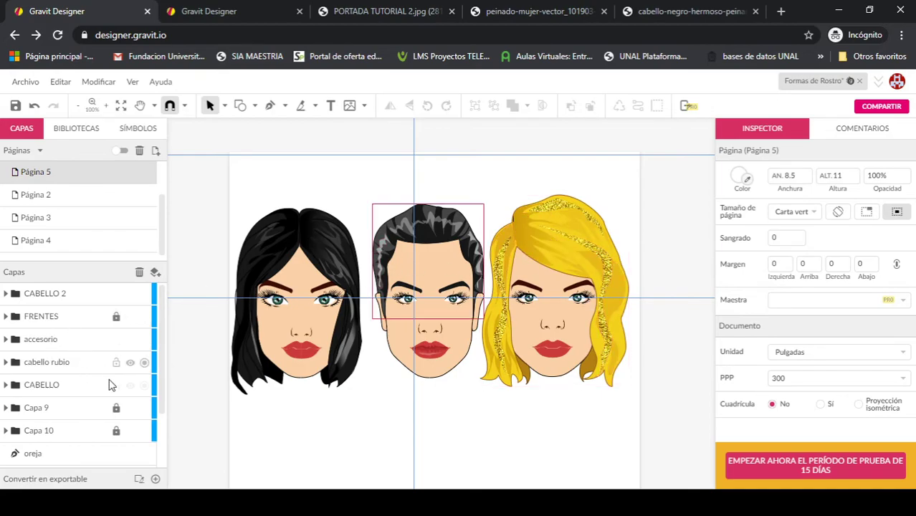
click(5, 340)
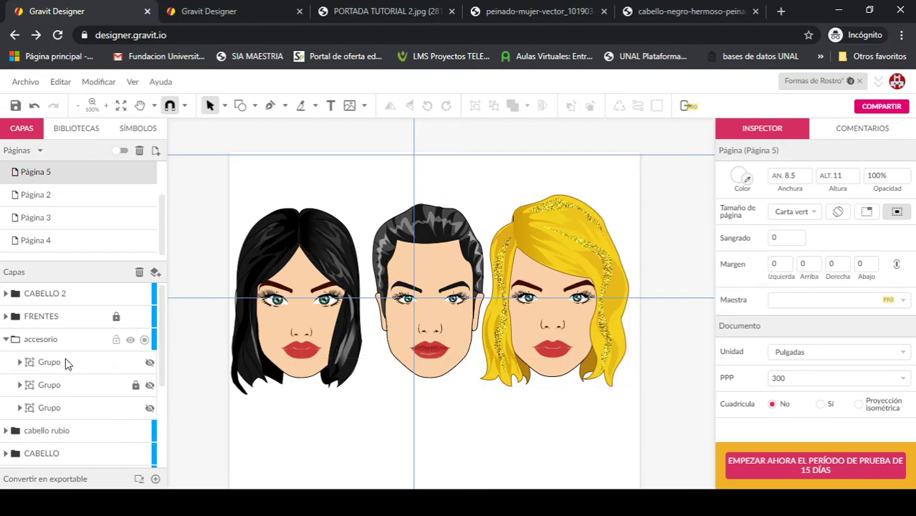
drag(41, 345, 41, 291)
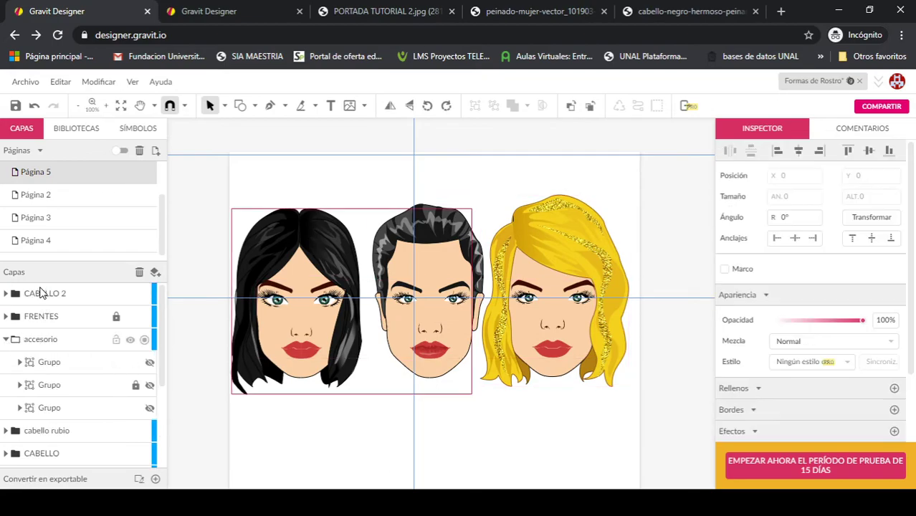
Step: Preview the animal-ear headband group on the blonde face and hide it again
click(150, 362)
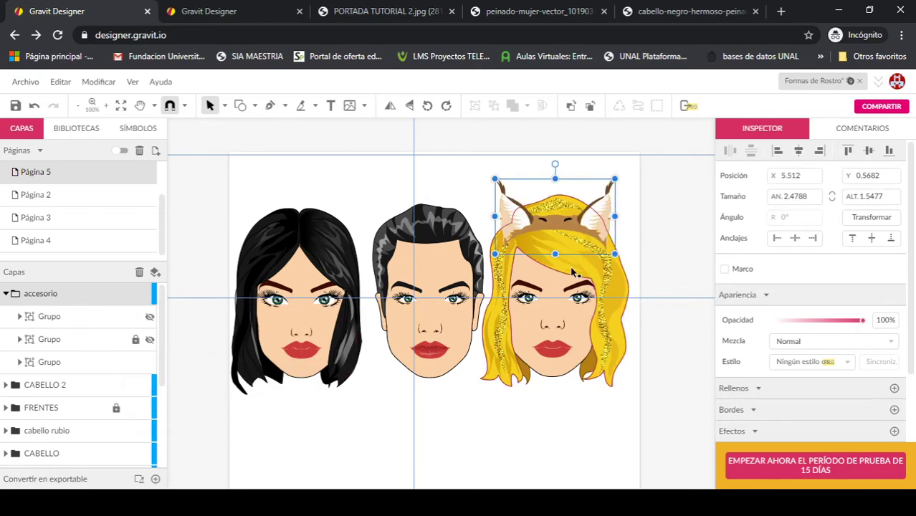
click(657, 231)
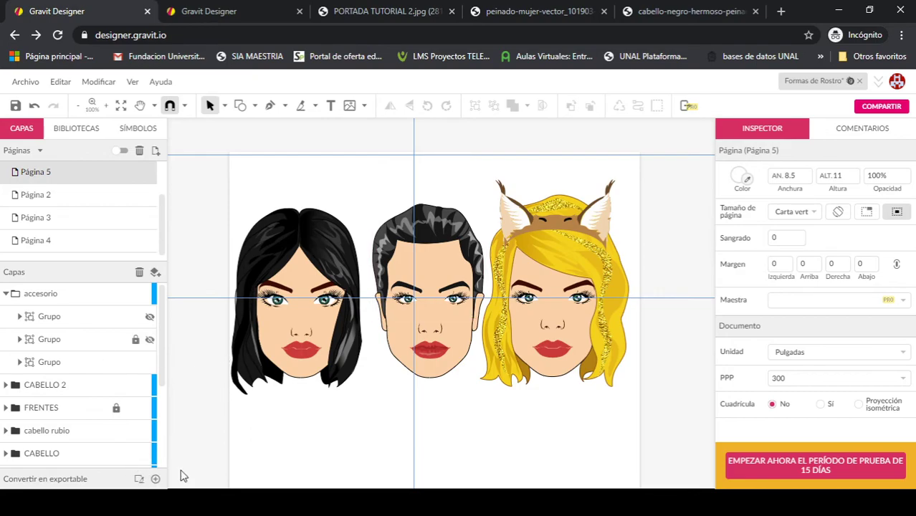
click(150, 362)
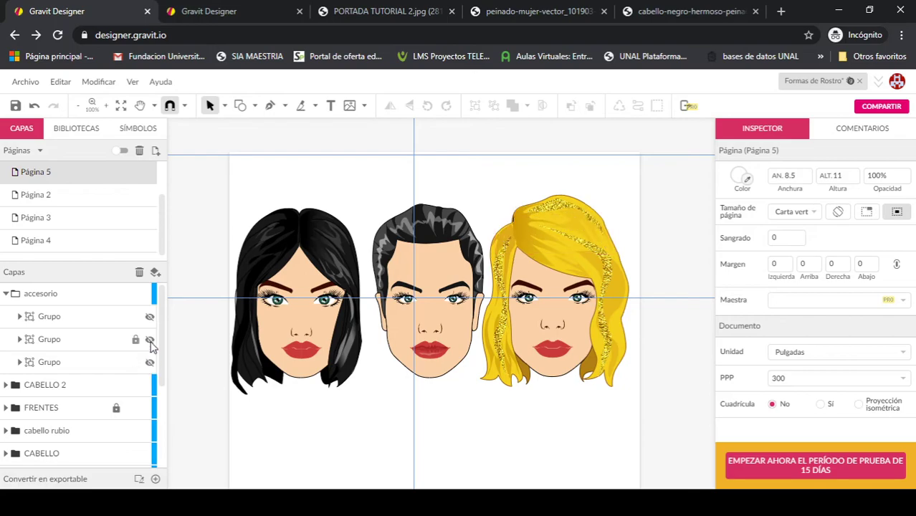
Step: Show the animal mask with open eye holes on the middle face and the animal-ear headband on the blonde face
click(150, 340)
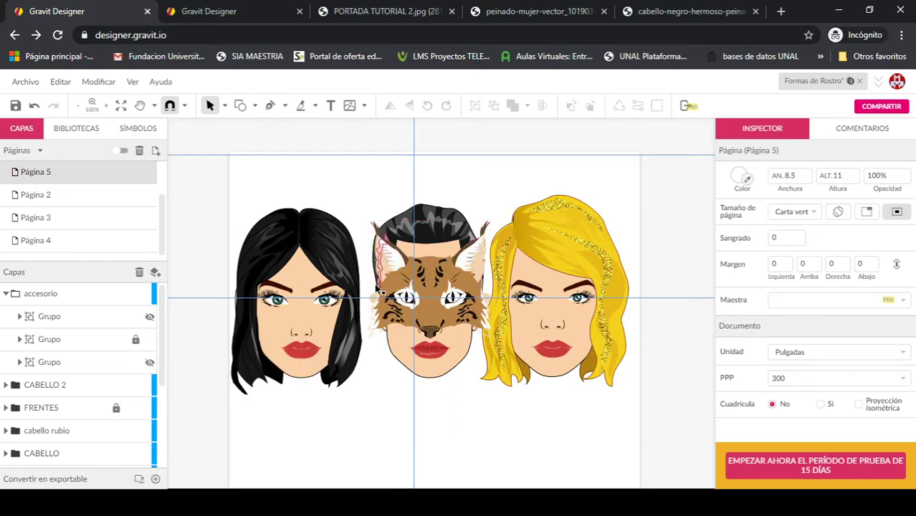
click(150, 340)
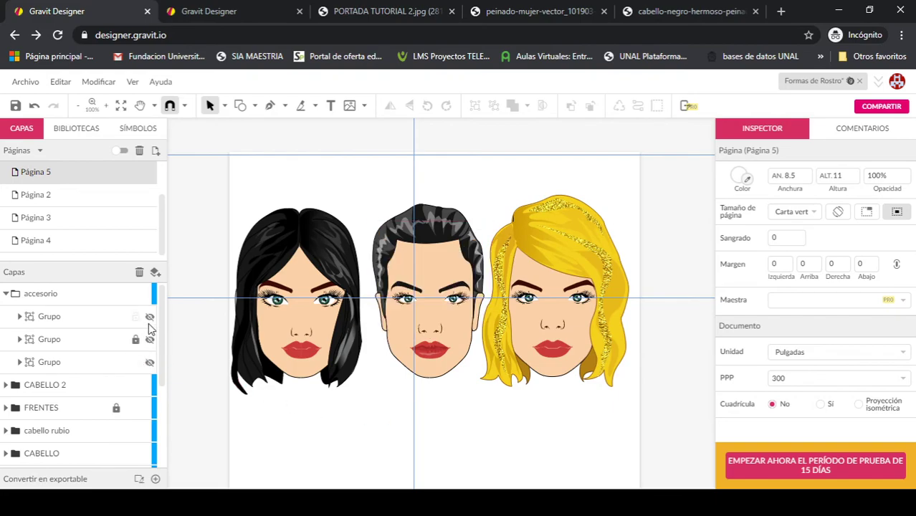
click(149, 318)
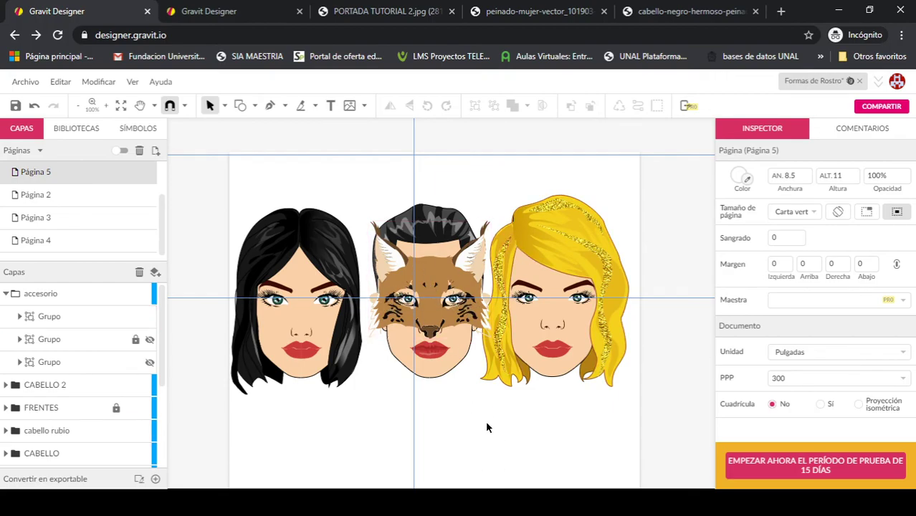
click(151, 364)
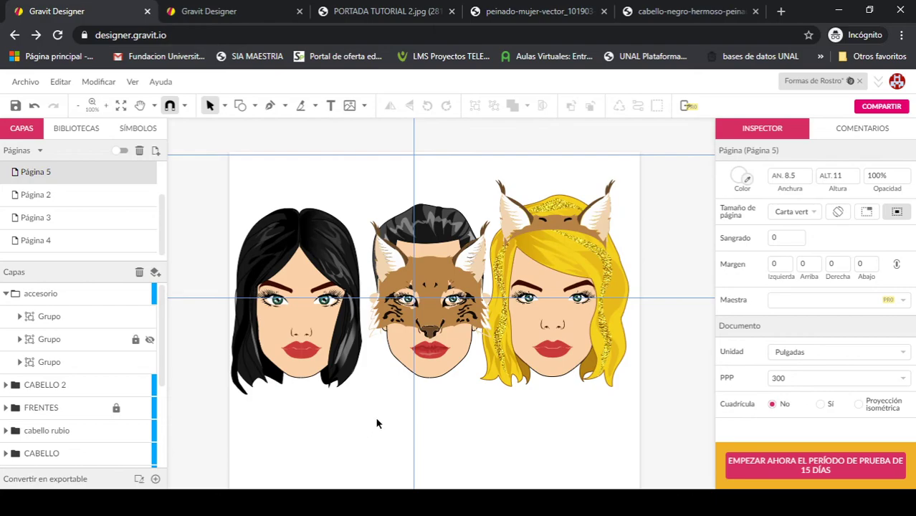
Step: Show the red sunglasses on Página 2 and copy them onto the black-haired face on Página 5 at about X 0.52, Y 2.85
click(38, 218)
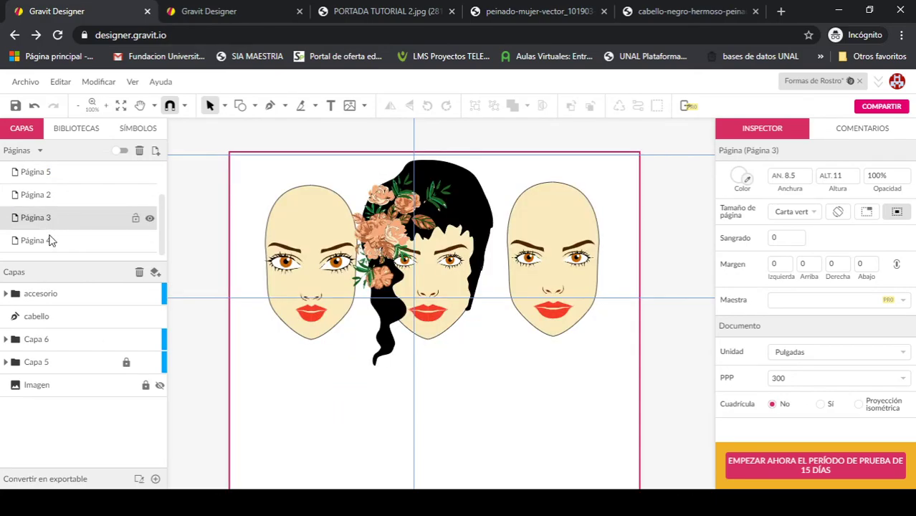
click(37, 195)
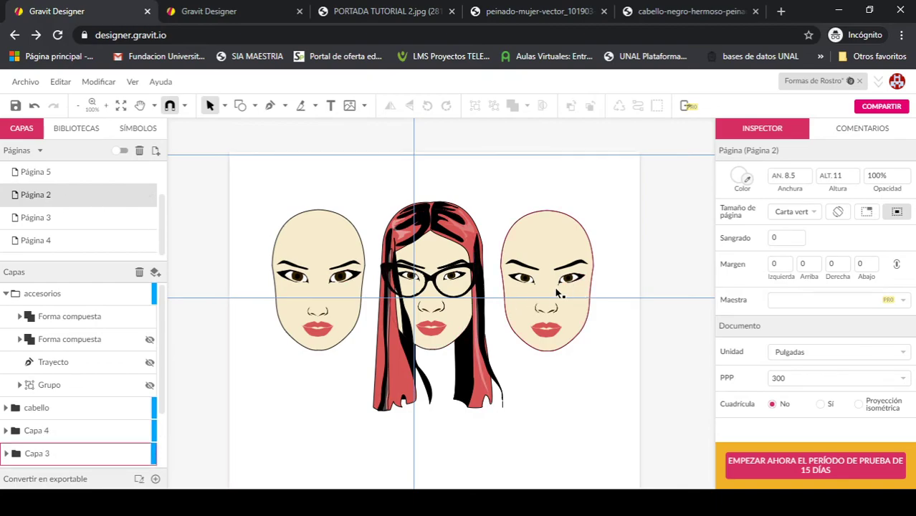
click(150, 363)
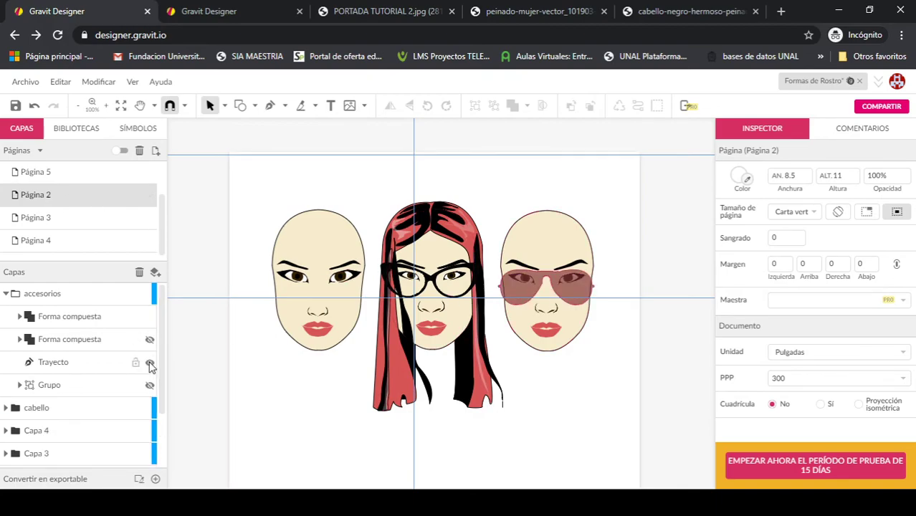
click(570, 289)
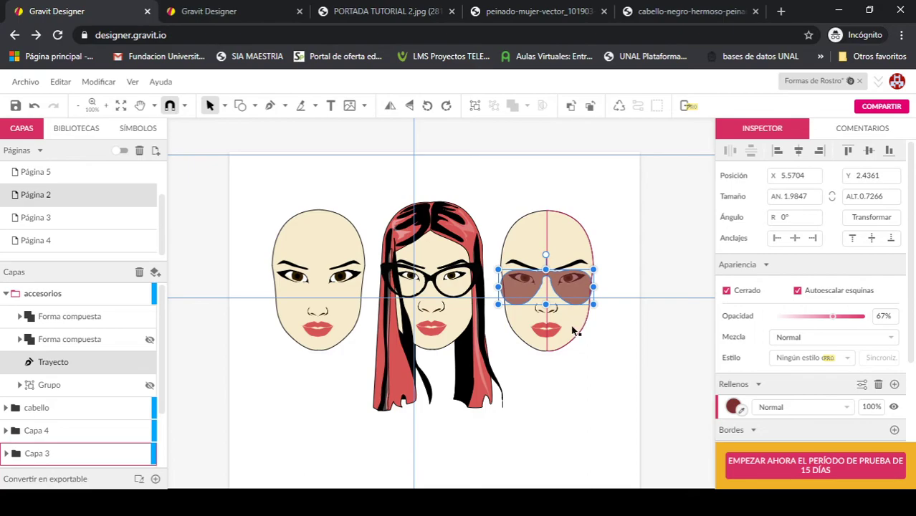
click(56, 172)
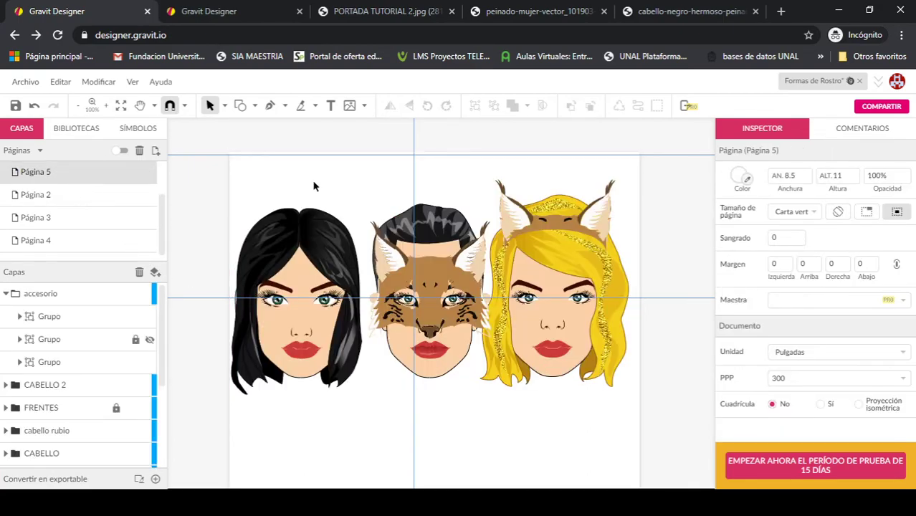
key(ctrl+v)
drag(574, 289, 259, 319)
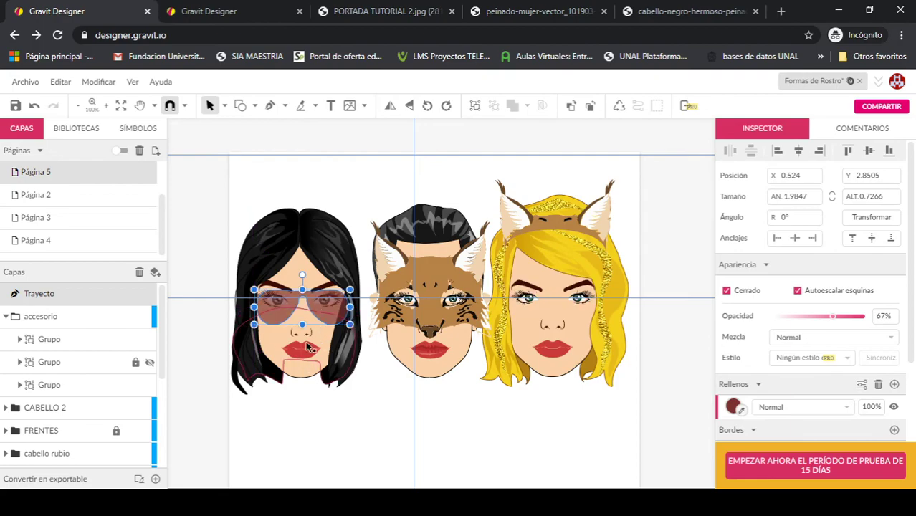
click(358, 190)
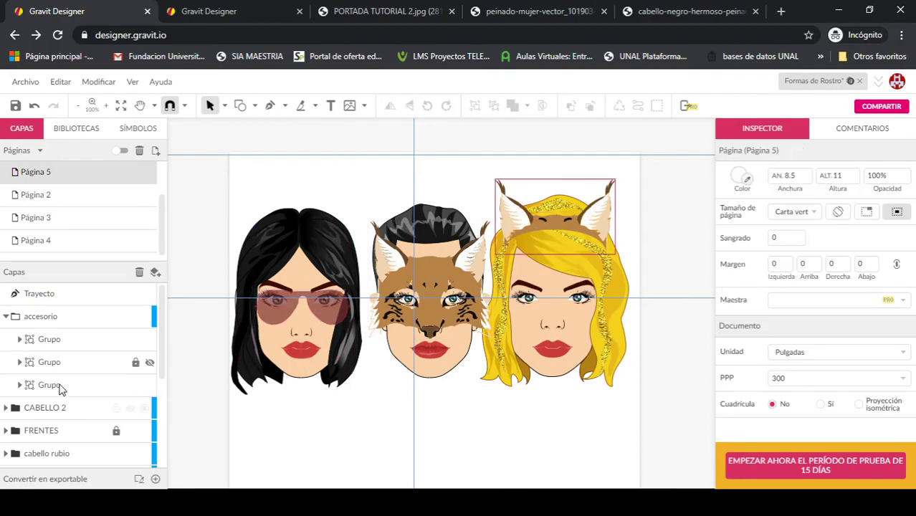
Step: Open Página 3 and lock the cabello path behind the flower groups
click(49, 242)
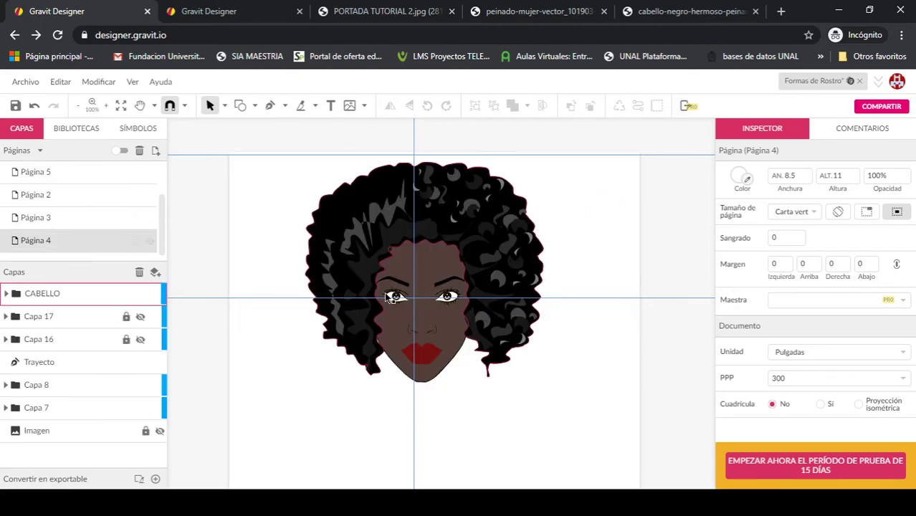
click(36, 217)
click(402, 208)
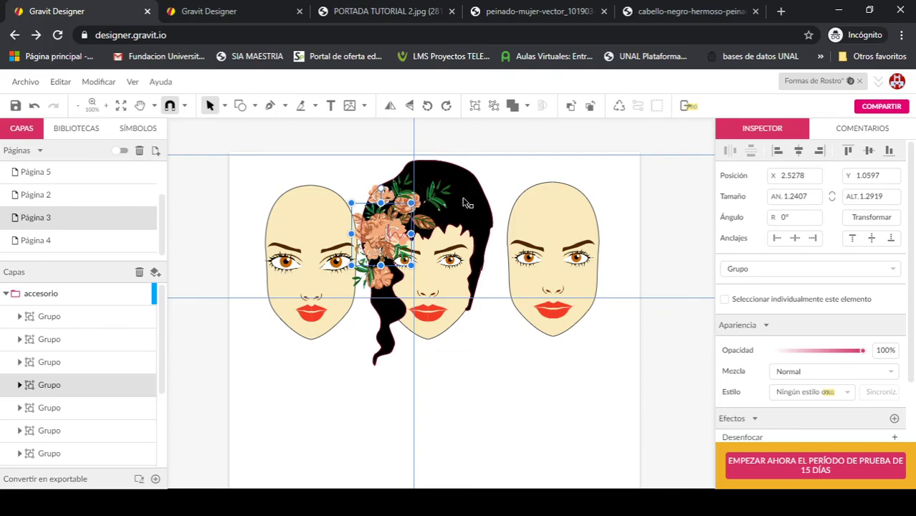
scroll(72, 365, down, 3)
scroll(51, 371, up, 3)
scroll(57, 398, down, 3)
click(135, 384)
Step: Try to select all the flower and leaf groups on the middle face's hair with a selection box
drag(352, 167, 435, 297)
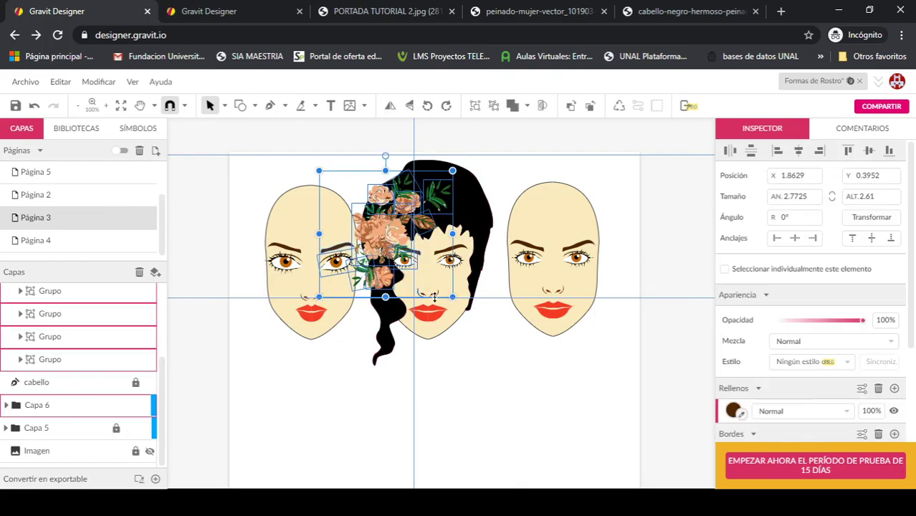
scroll(64, 337, up, 3)
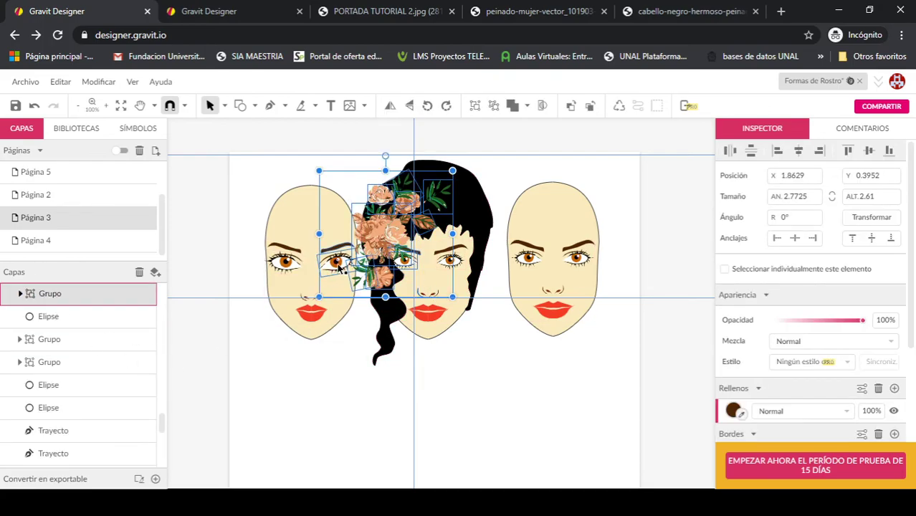
click(368, 357)
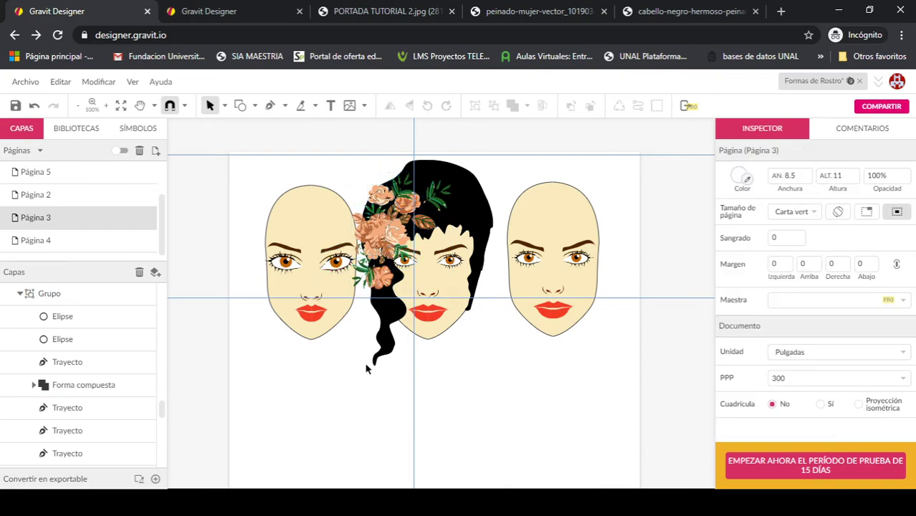
drag(363, 166, 433, 302)
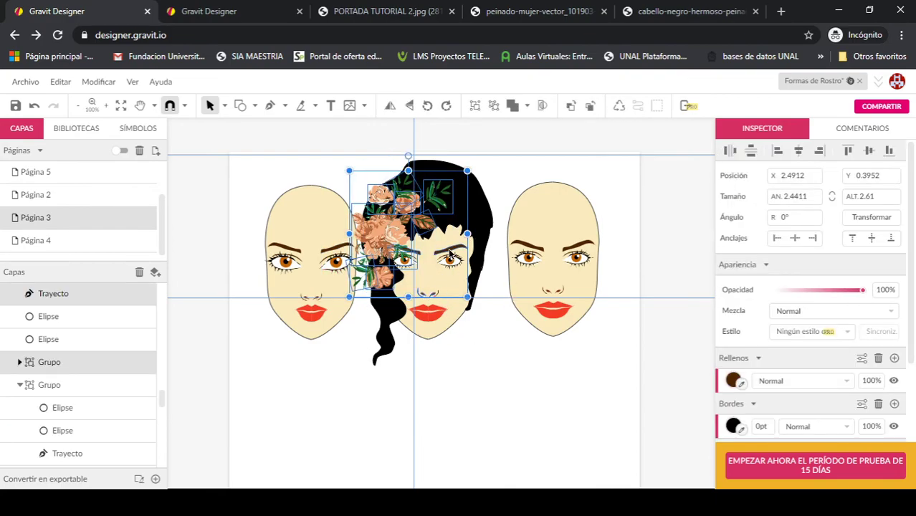
Step: Collapse the accesorio layer, lock Capa 6, and select only the flower and leaf groups for copying
scroll(72, 373, up, 10)
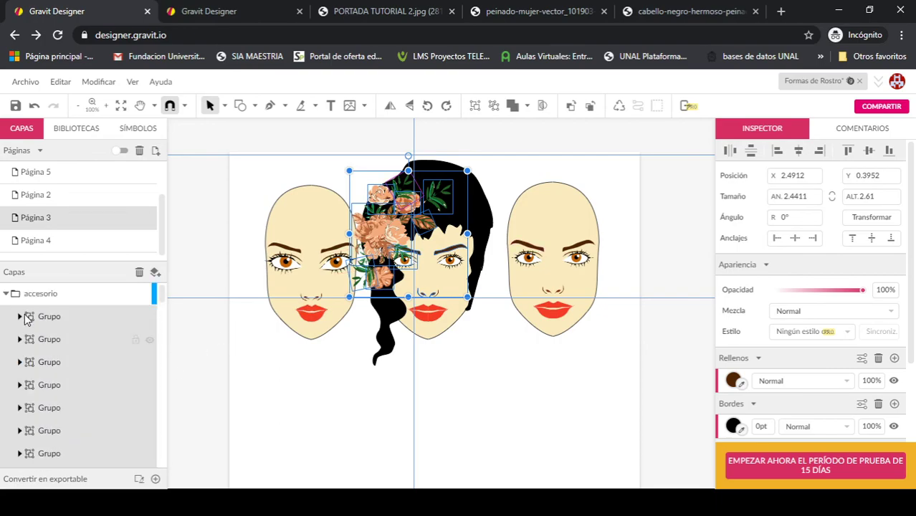
click(7, 293)
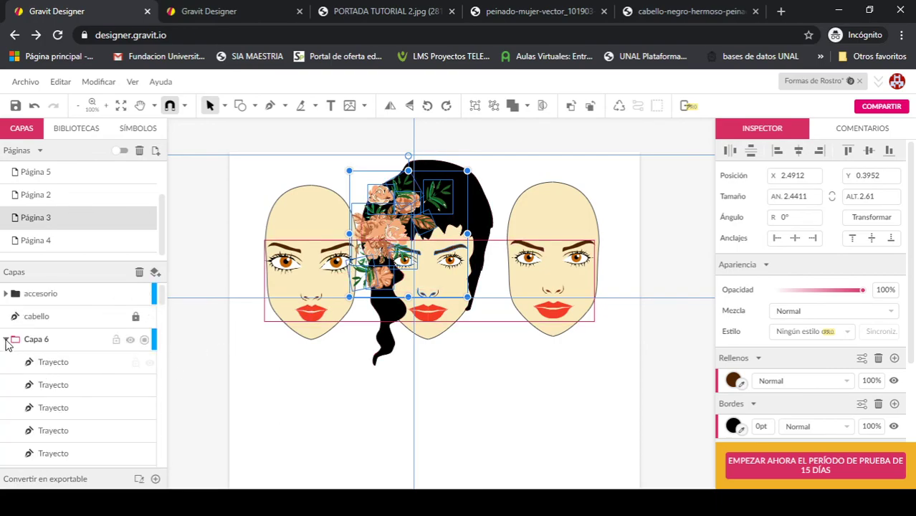
click(5, 340)
click(126, 363)
click(127, 340)
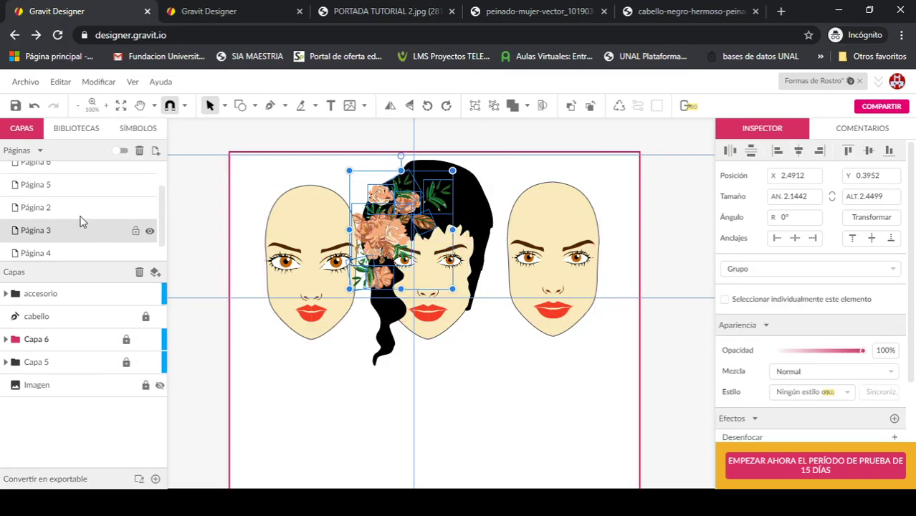
Step: Paste the flowers on Página 5 as one group and place them along the outer side of the black-haired face
scroll(82, 218, up, 2)
click(51, 217)
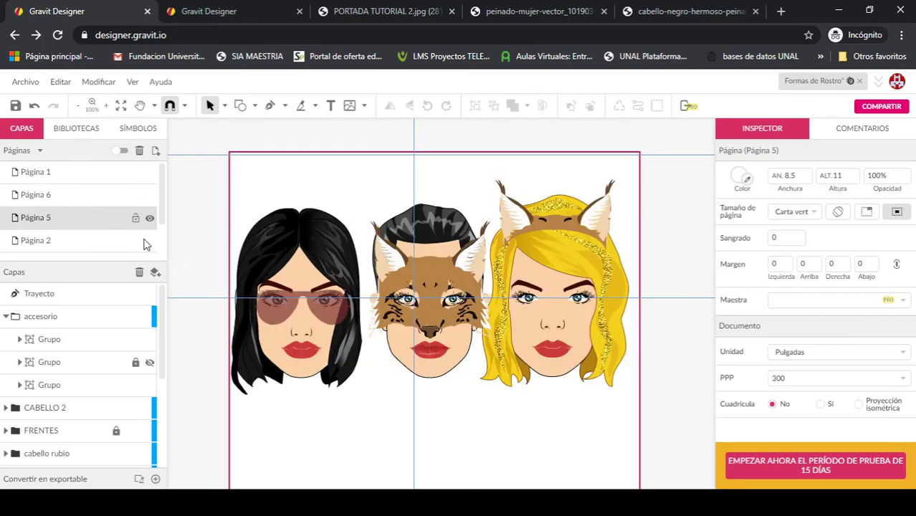
key(ctrl+v)
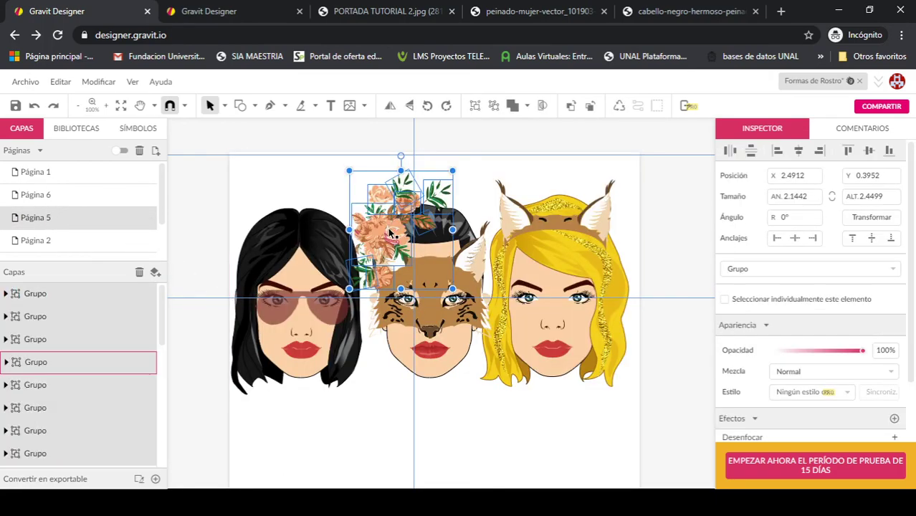
drag(343, 228, 256, 279)
click(367, 191)
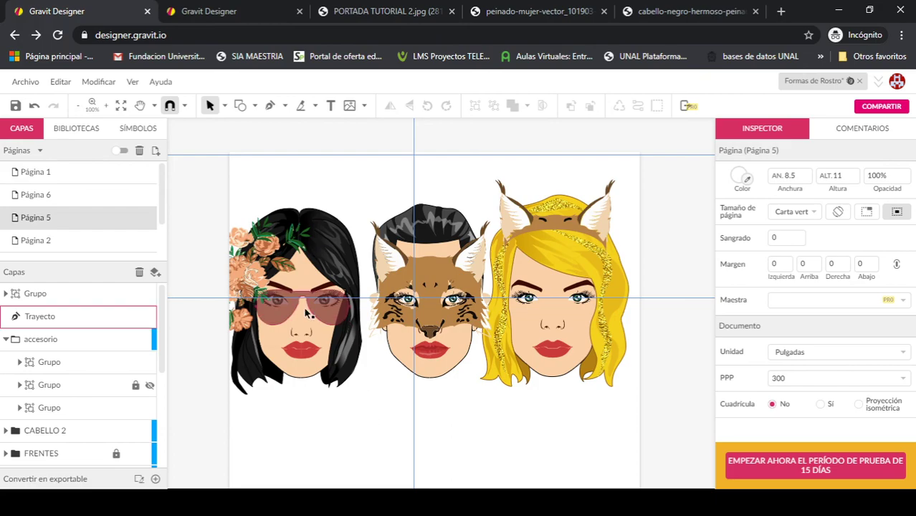
click(257, 268)
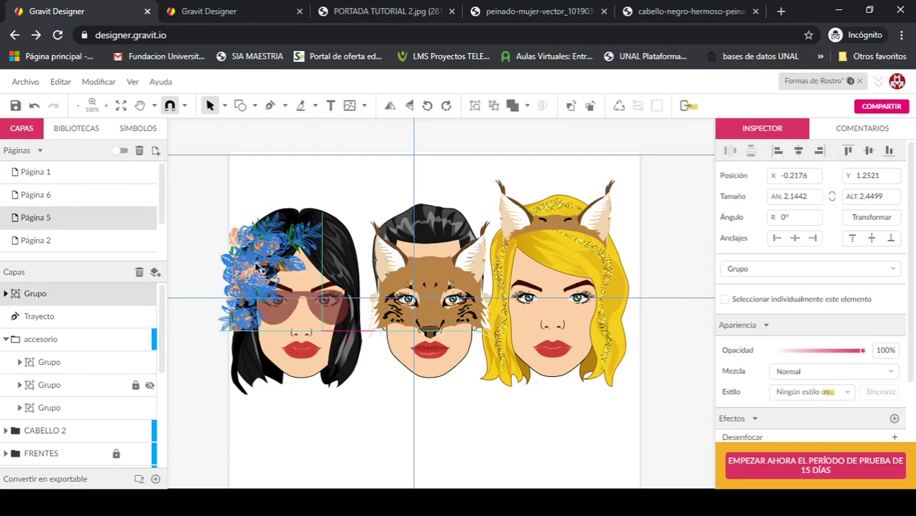
click(368, 188)
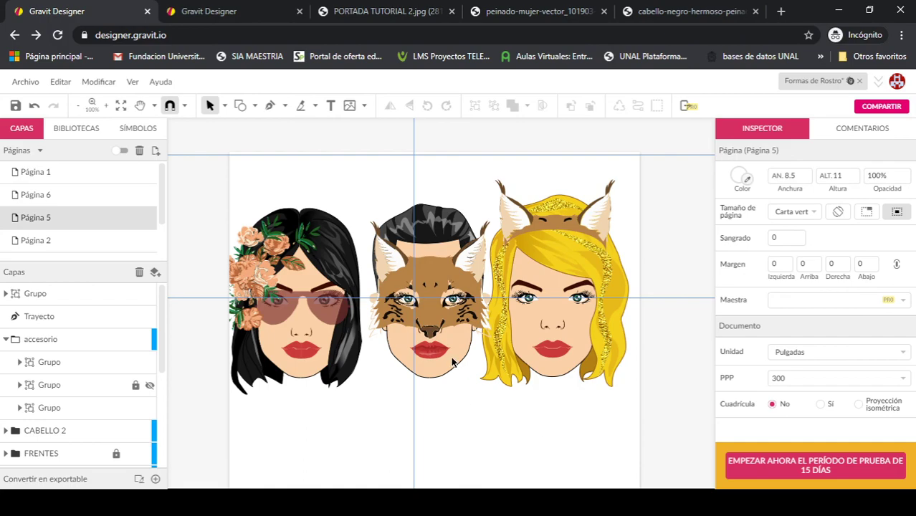
Step: Examine the accessorised faces up close, from the black-haired one across to the blonde one
key(z)
drag(214, 192, 378, 404)
key(h)
drag(547, 345, 401, 356)
drag(564, 326, 458, 313)
drag(625, 328, 523, 319)
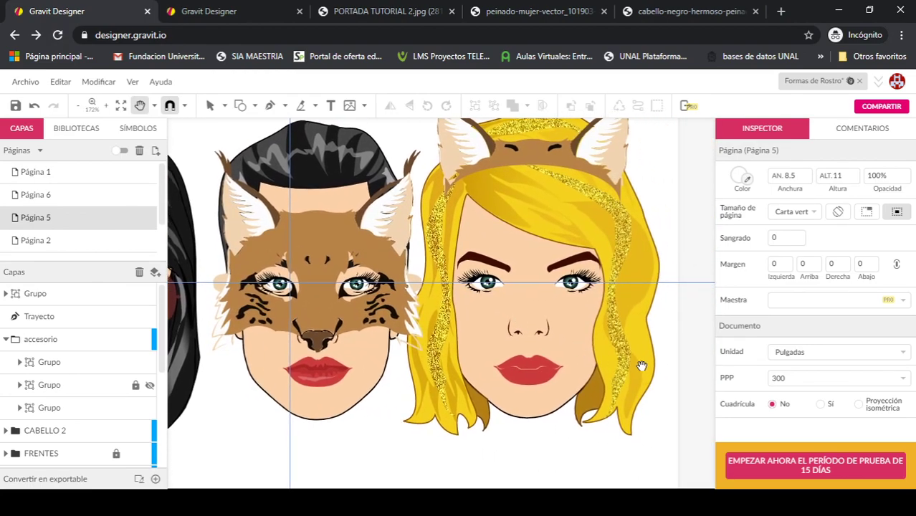
drag(566, 172, 548, 172)
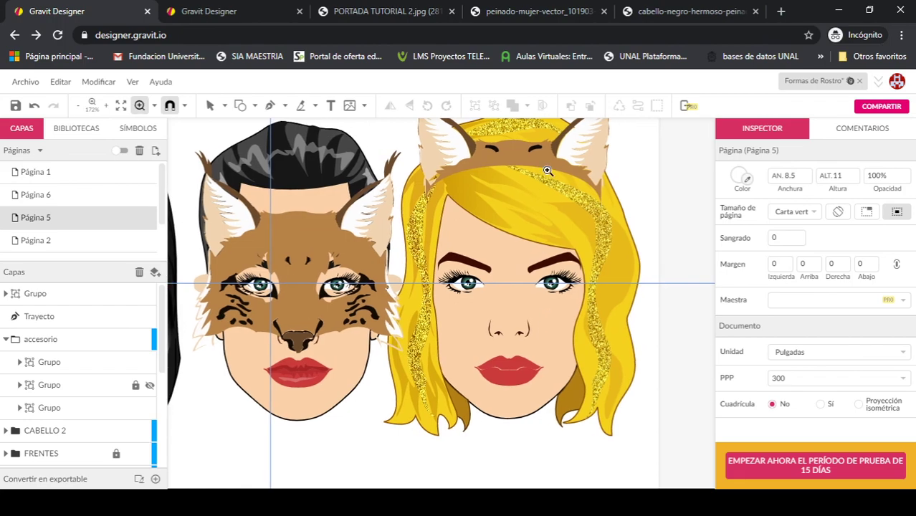
Step: Look through the two Freepik hairstyle reference images and finish on the PORTADA TUTORIAL 2.jpg cover image
click(400, 12)
click(545, 12)
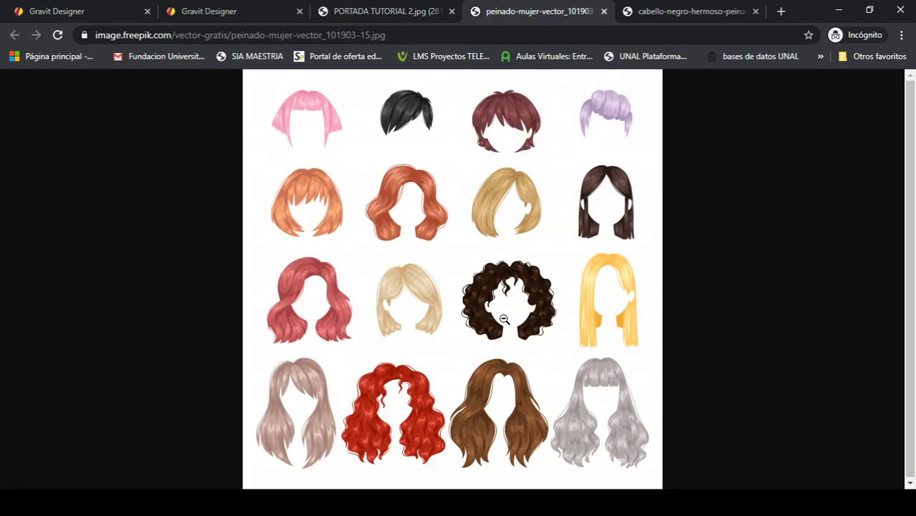
click(652, 12)
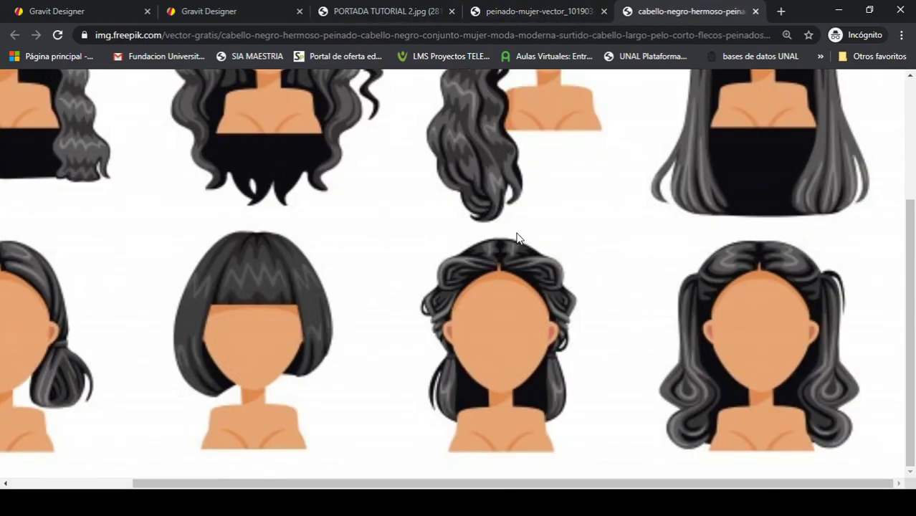
click(118, 10)
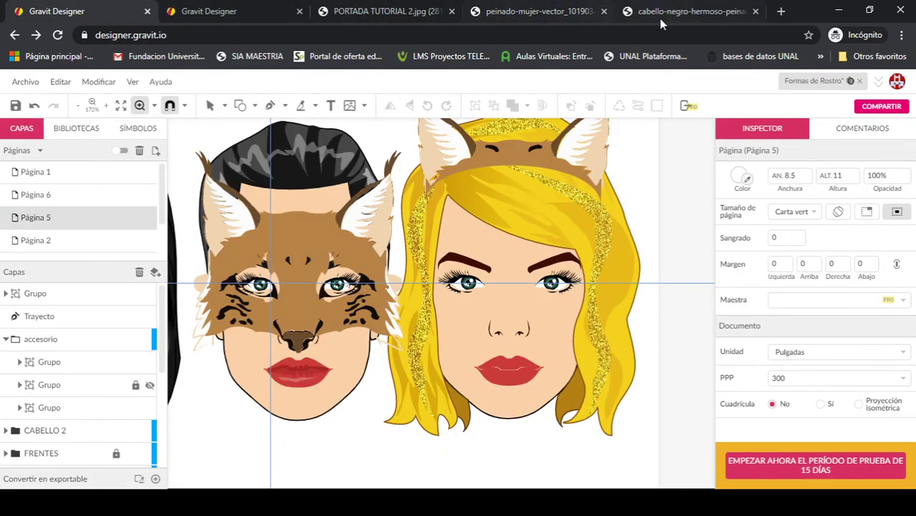
click(383, 13)
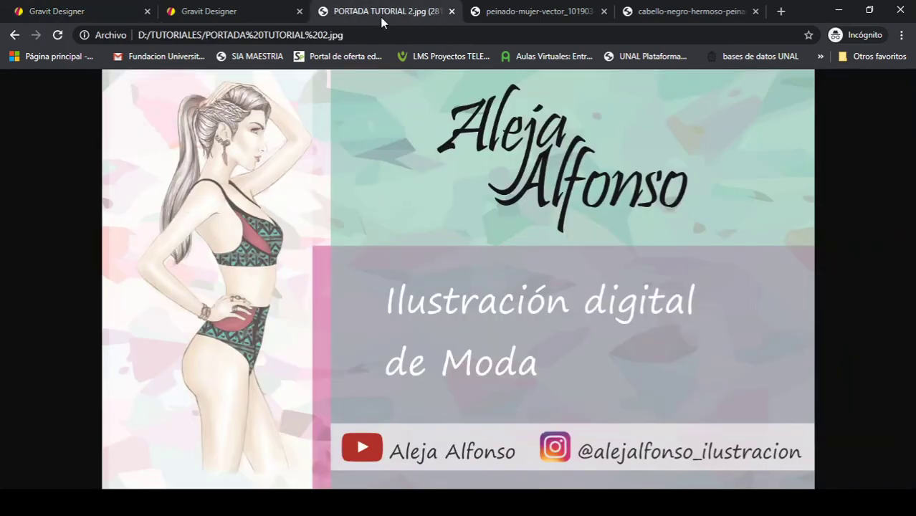